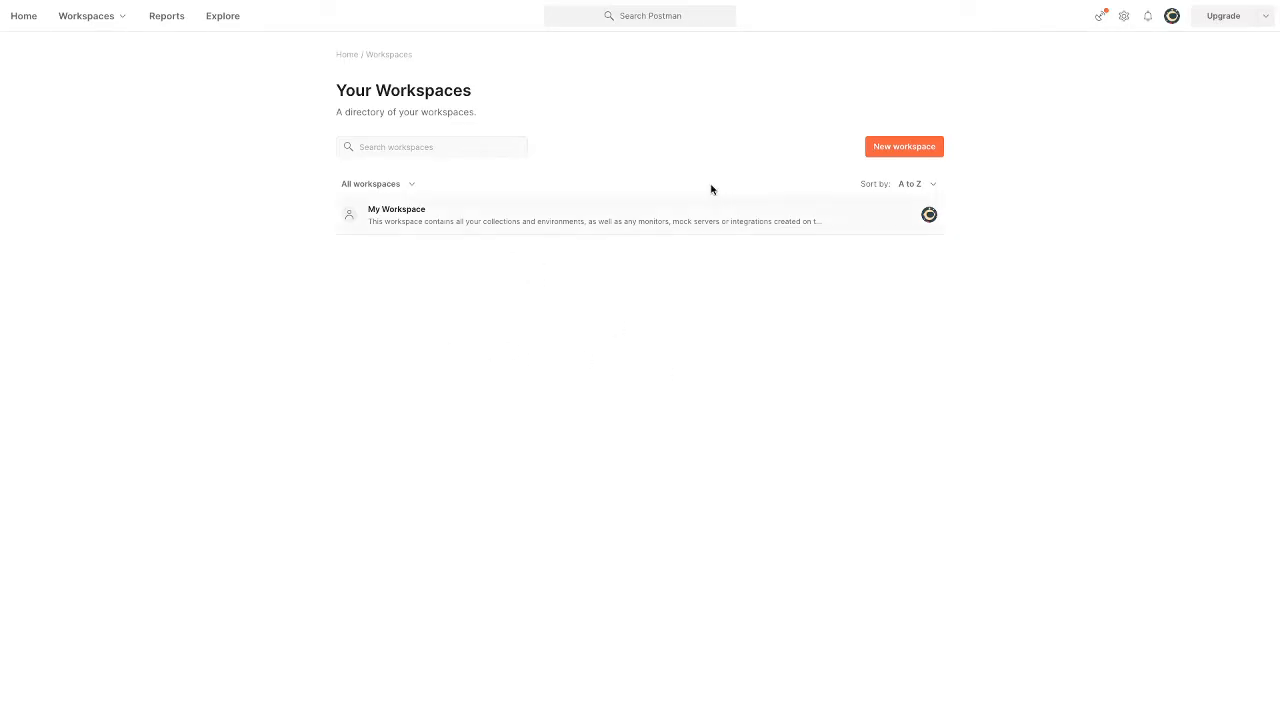
- Start a new workspace named Test with the summary "test"
{"action": "left_click", "coordinate": [902, 153]}
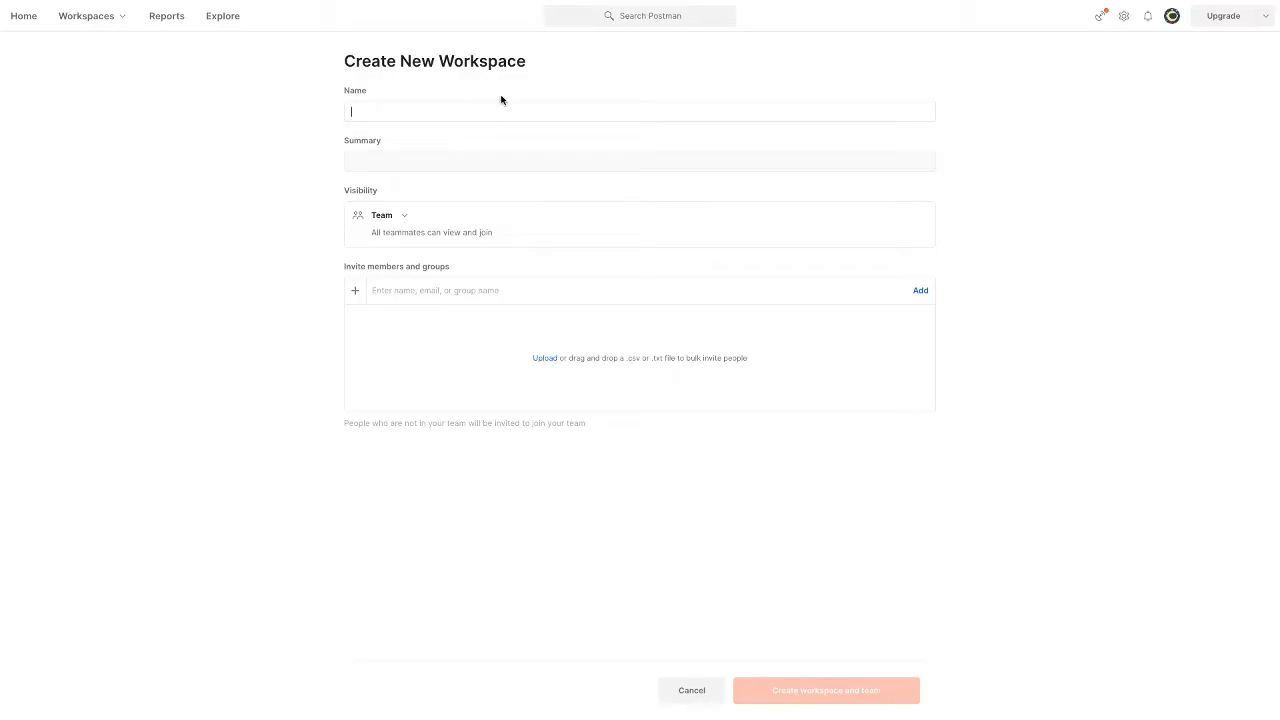
{"action": "type", "text": "Test"}
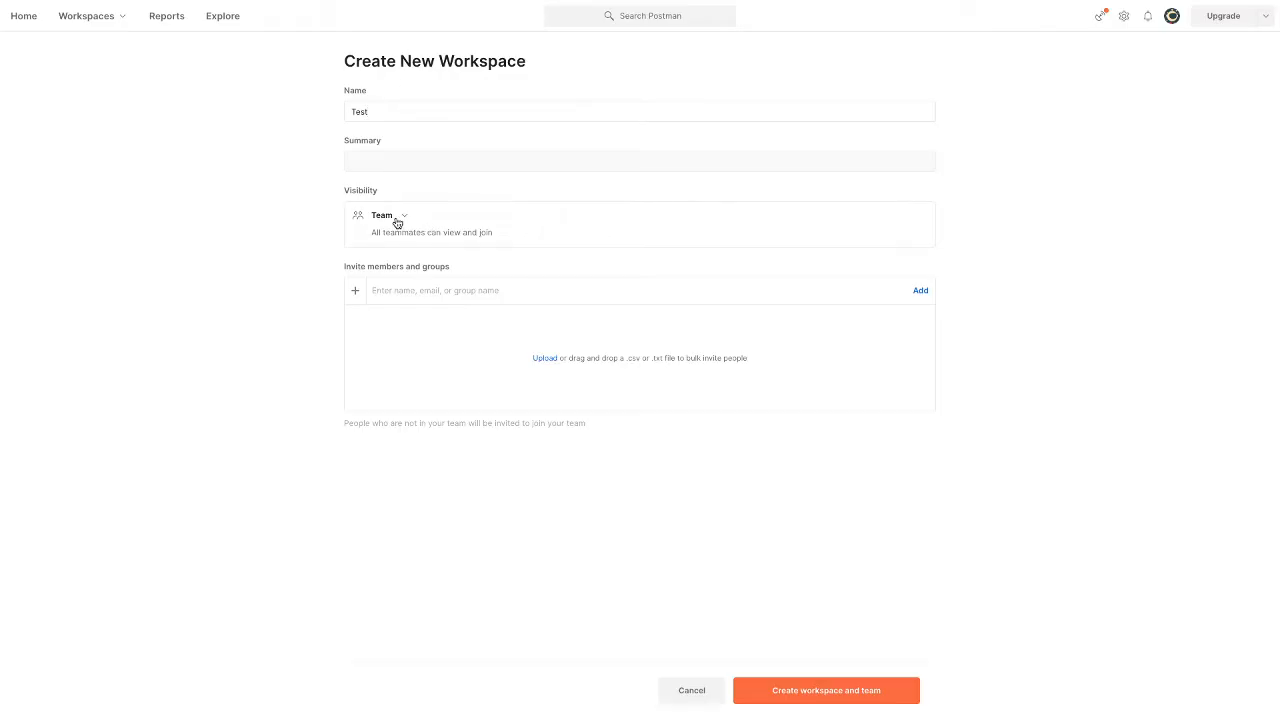
{"action": "left_click", "coordinate": [406, 158]}
{"action": "type", "text": "test"}
{"action": "left_click", "coordinate": [544, 358]}
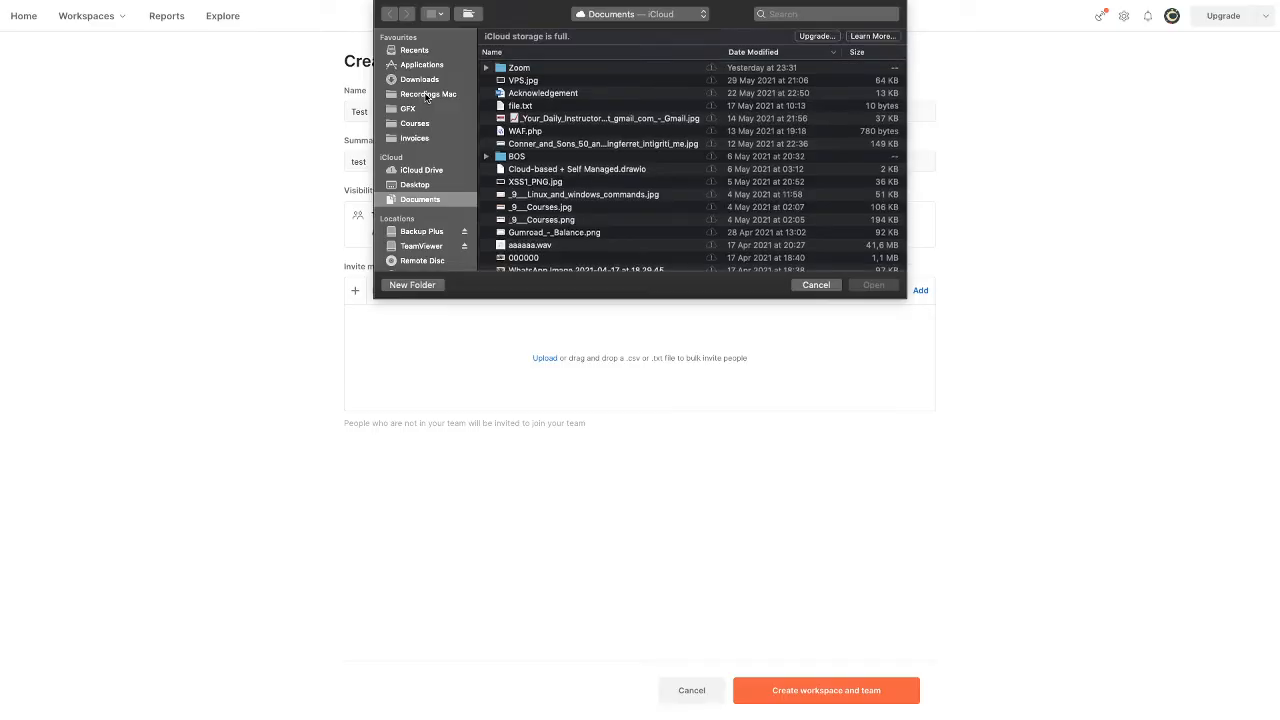
{"action": "left_click", "coordinate": [420, 111]}
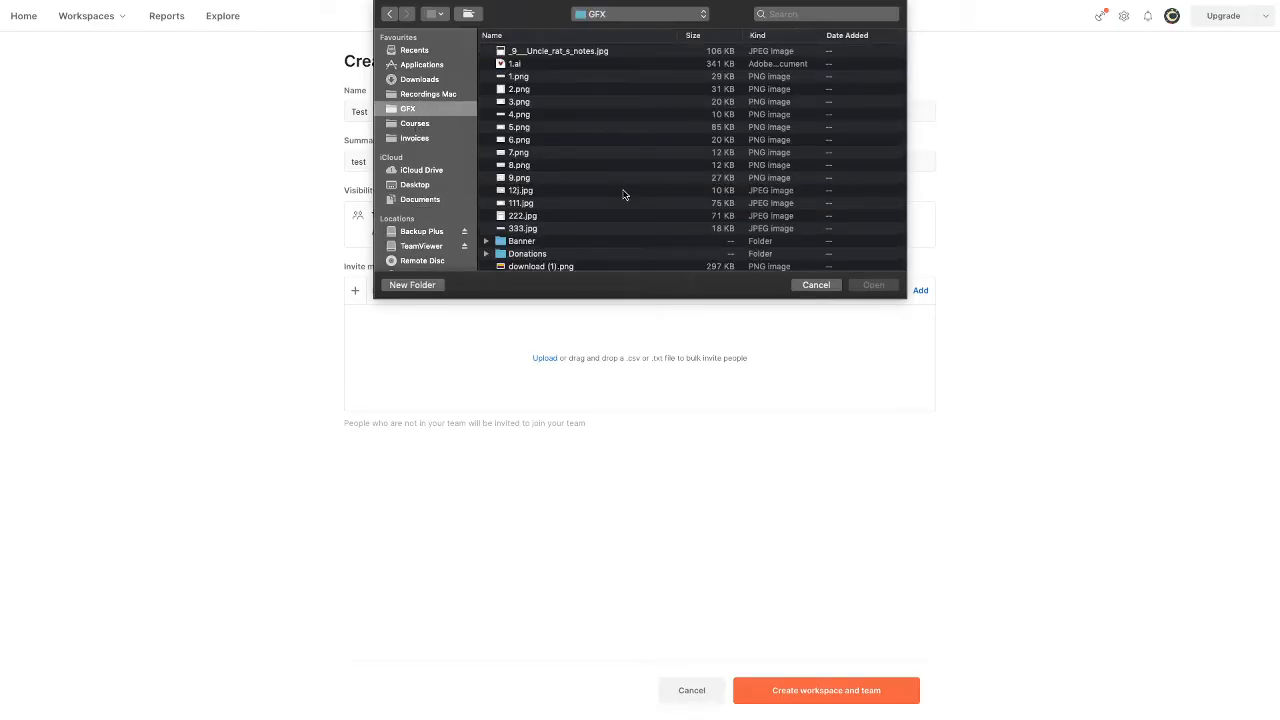
{"action": "scroll", "coordinate": [623, 194], "scroll_direction": "down", "scroll_amount": 5}
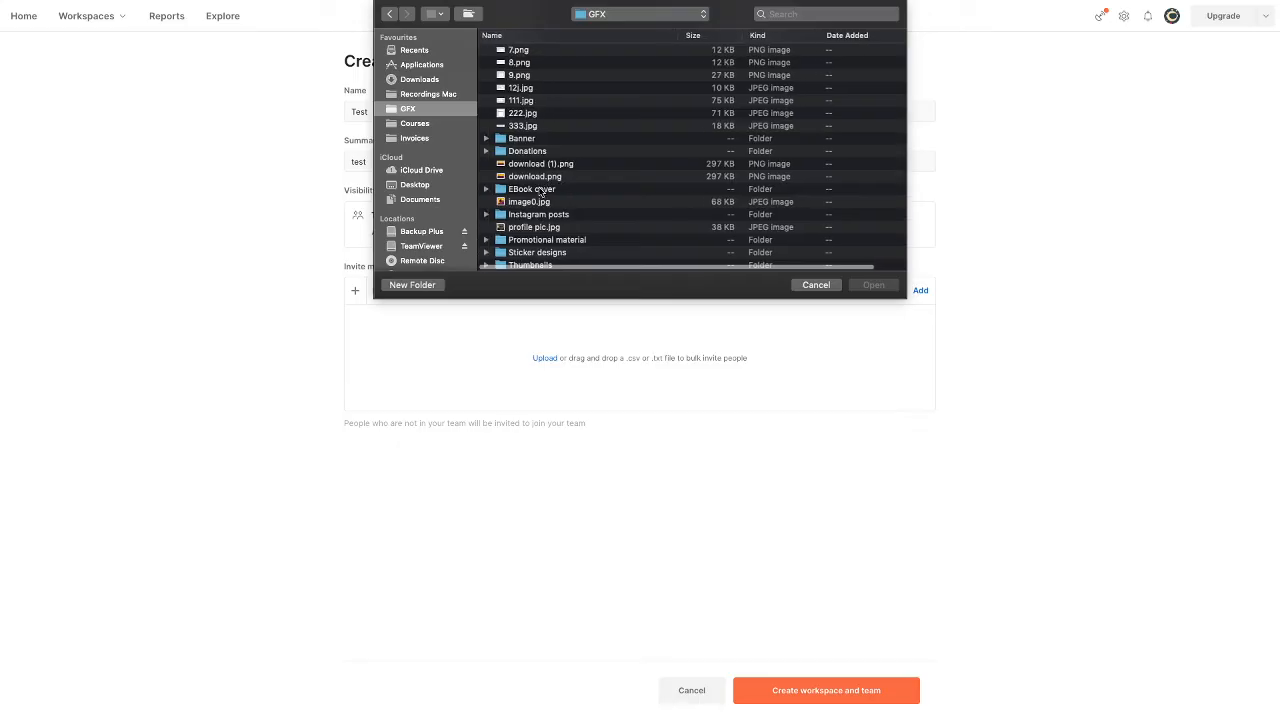
{"action": "double_click", "coordinate": [533, 203]}
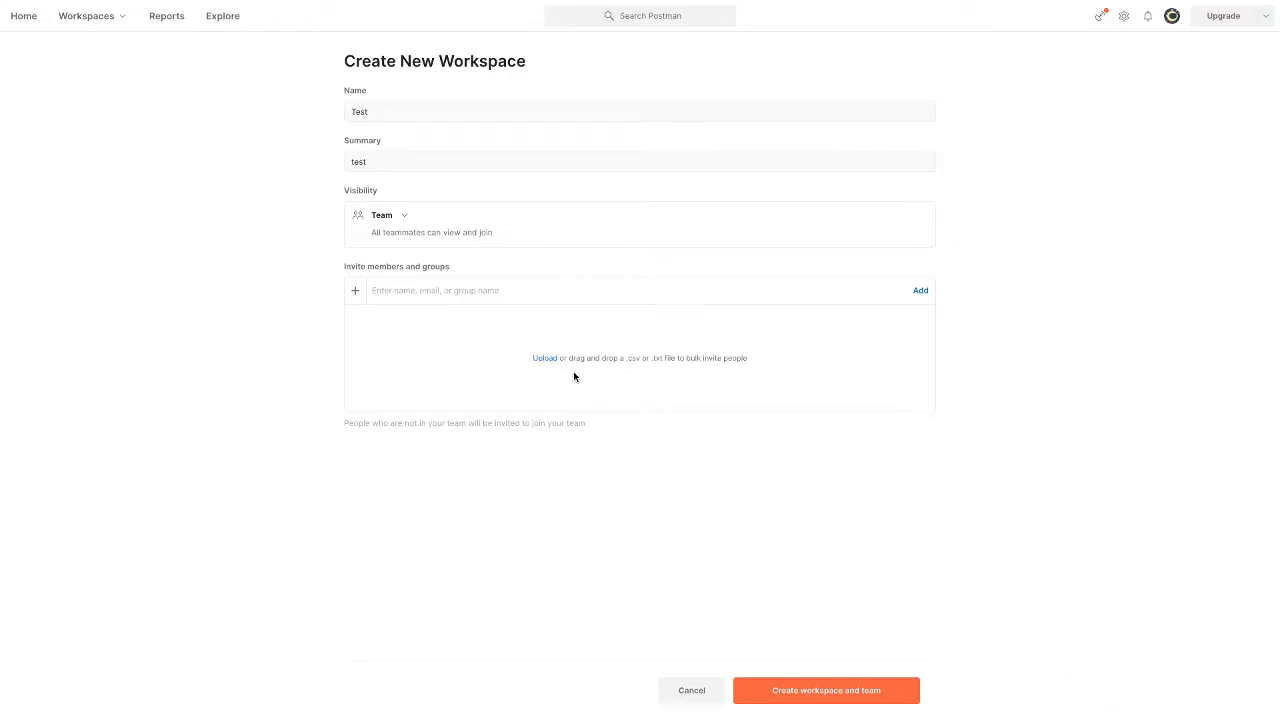
{"action": "left_click_drag", "start_coordinate": [511, 357], "coordinate": [906, 371]}
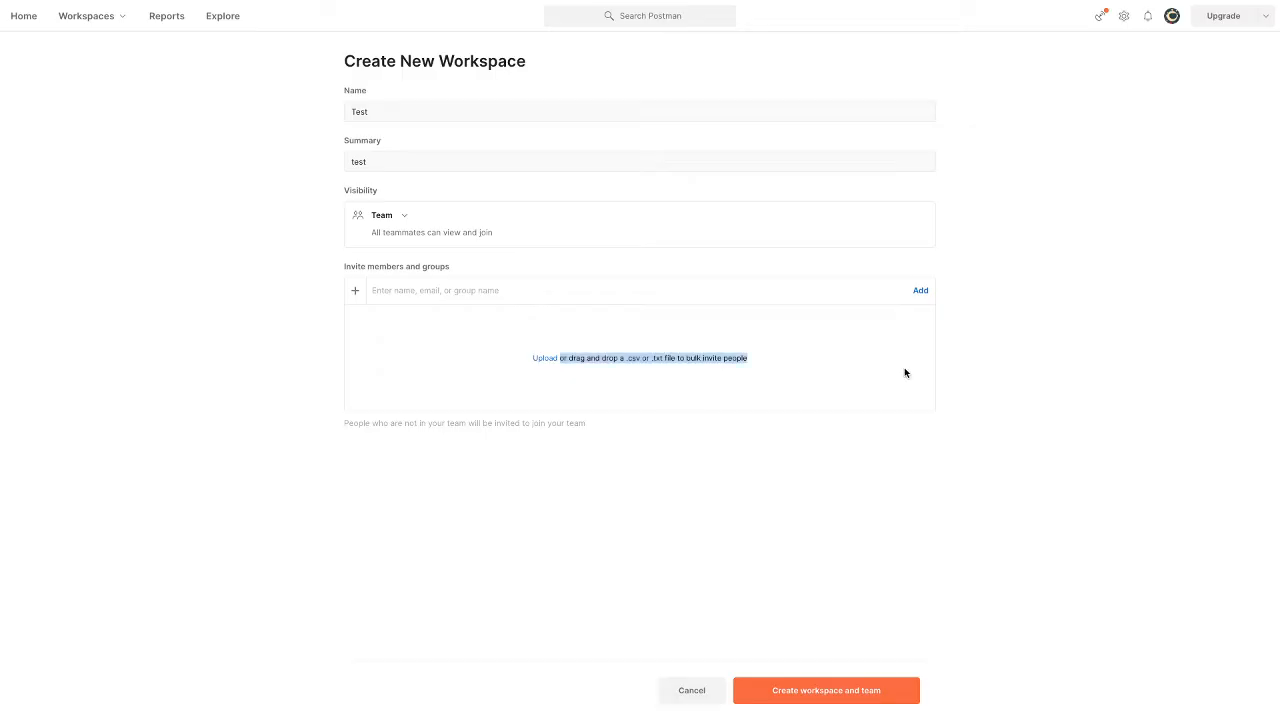
- Create the team workspace and open it
{"action": "left_click", "coordinate": [684, 658]}
{"action": "left_click", "coordinate": [814, 690]}
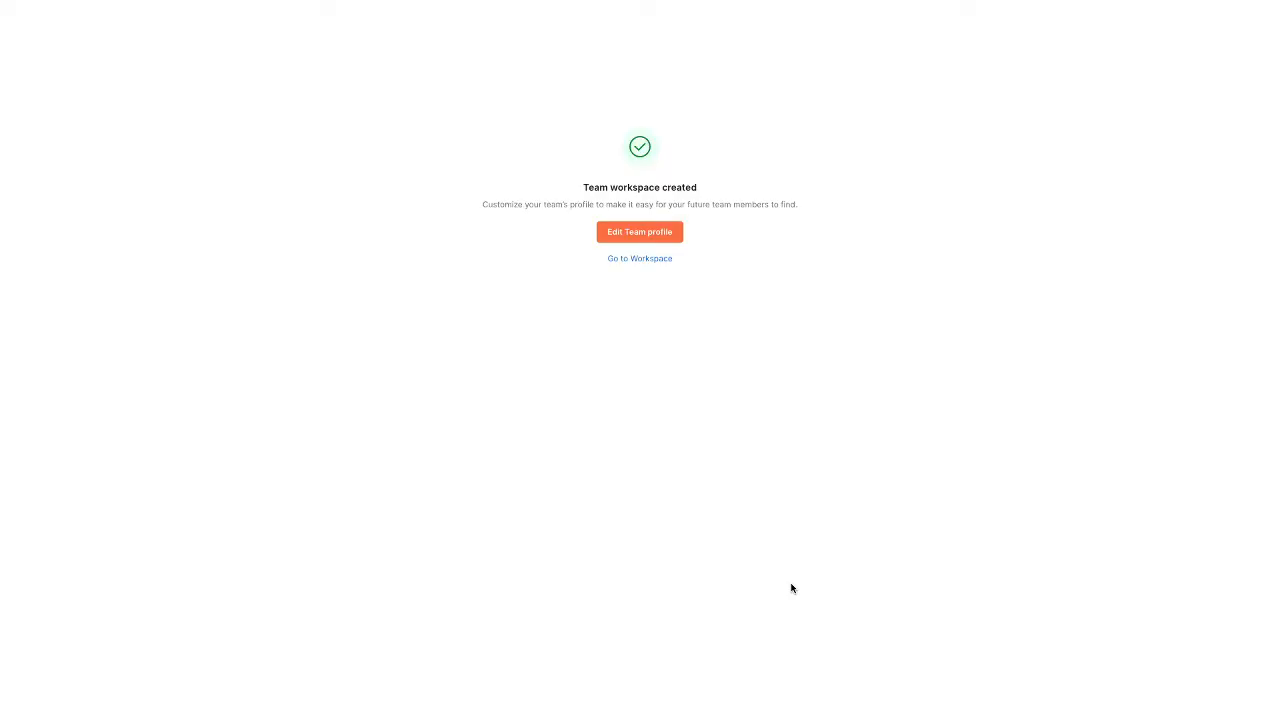
{"action": "left_click", "coordinate": [651, 261]}
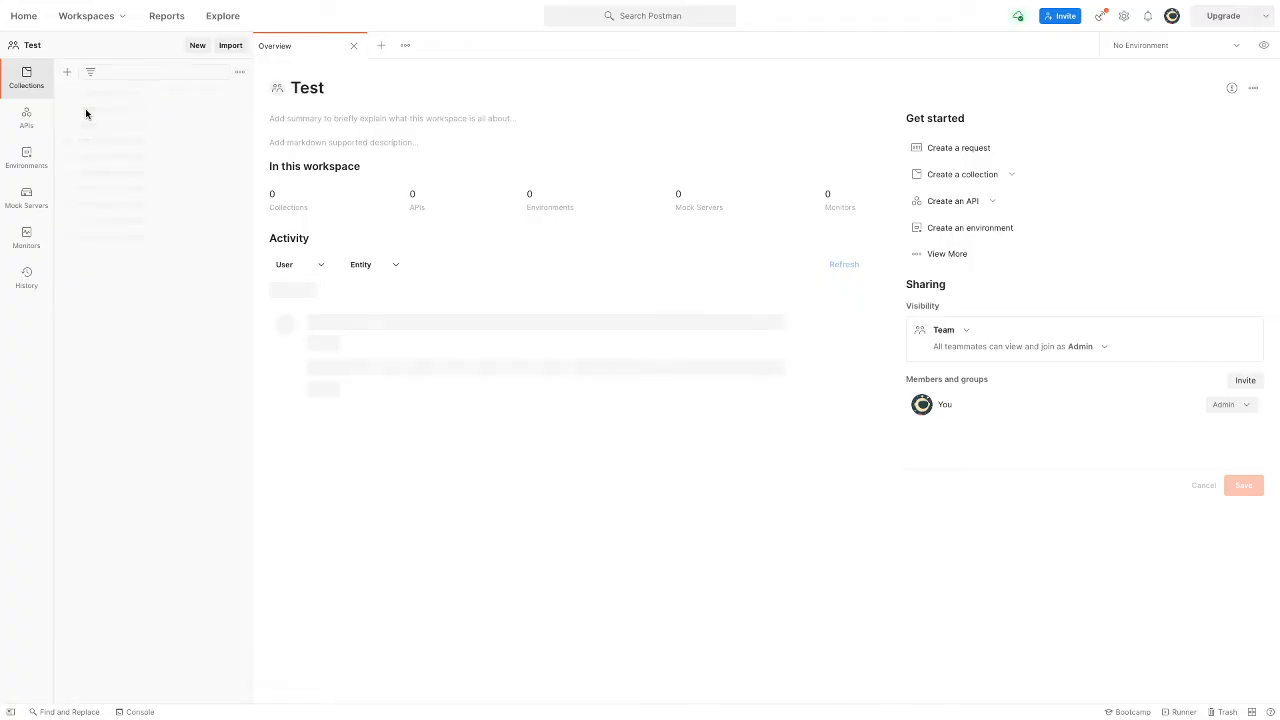
- Switch to the JSONPlaceholder page in the browser and look through its Try it, Resources and Routes sections
{"action": "key", "text": "ctrl+Right"}
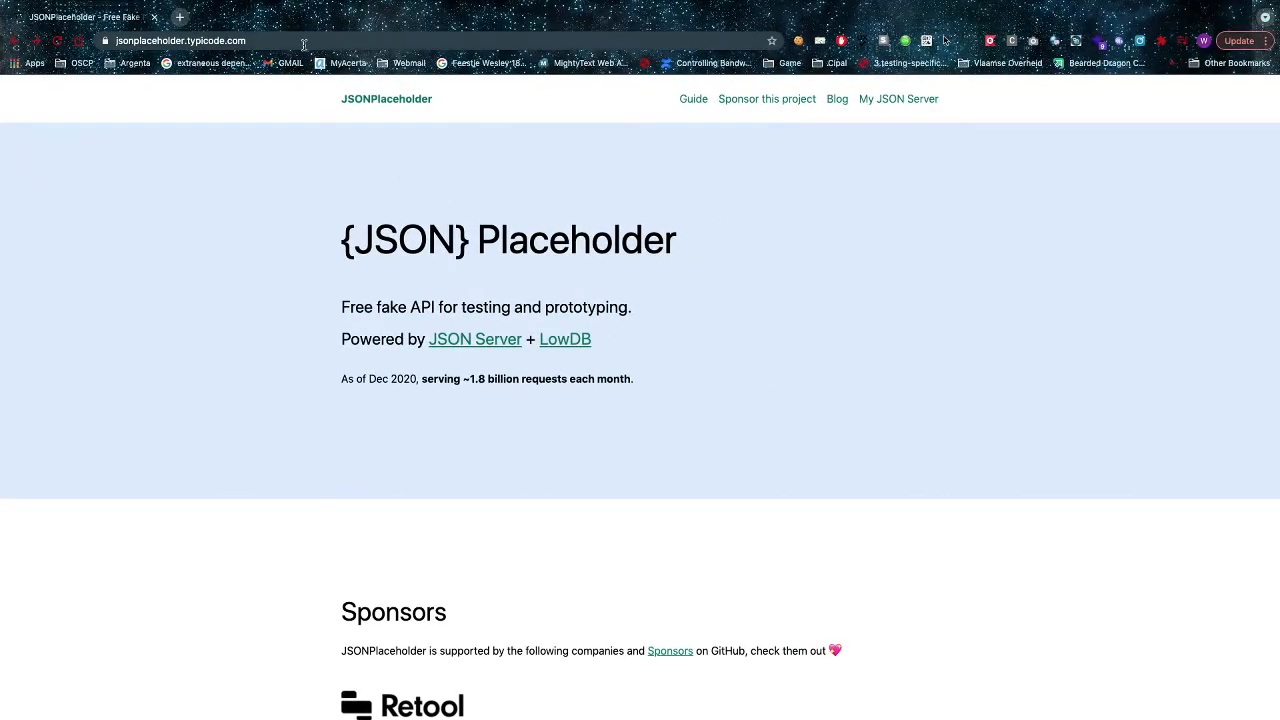
{"action": "scroll", "coordinate": [624, 258], "scroll_direction": "down", "scroll_amount": 3}
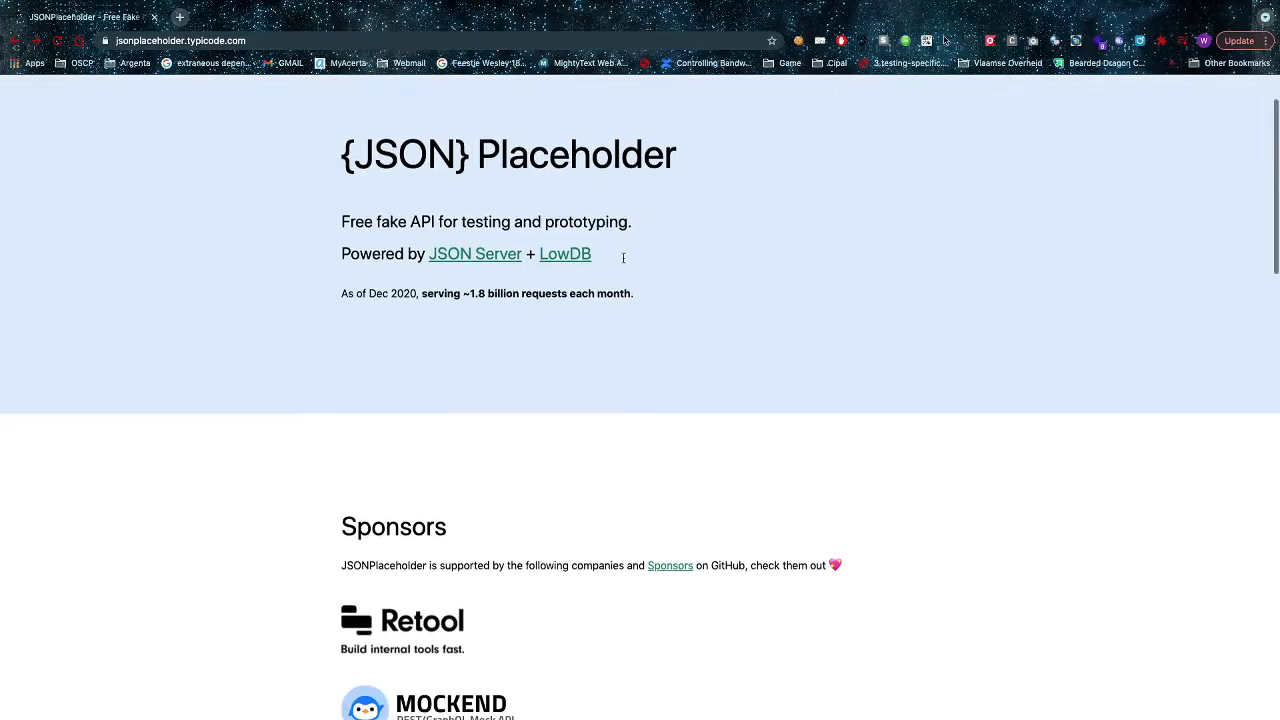
{"action": "scroll", "coordinate": [624, 258], "scroll_direction": "down", "scroll_amount": 5}
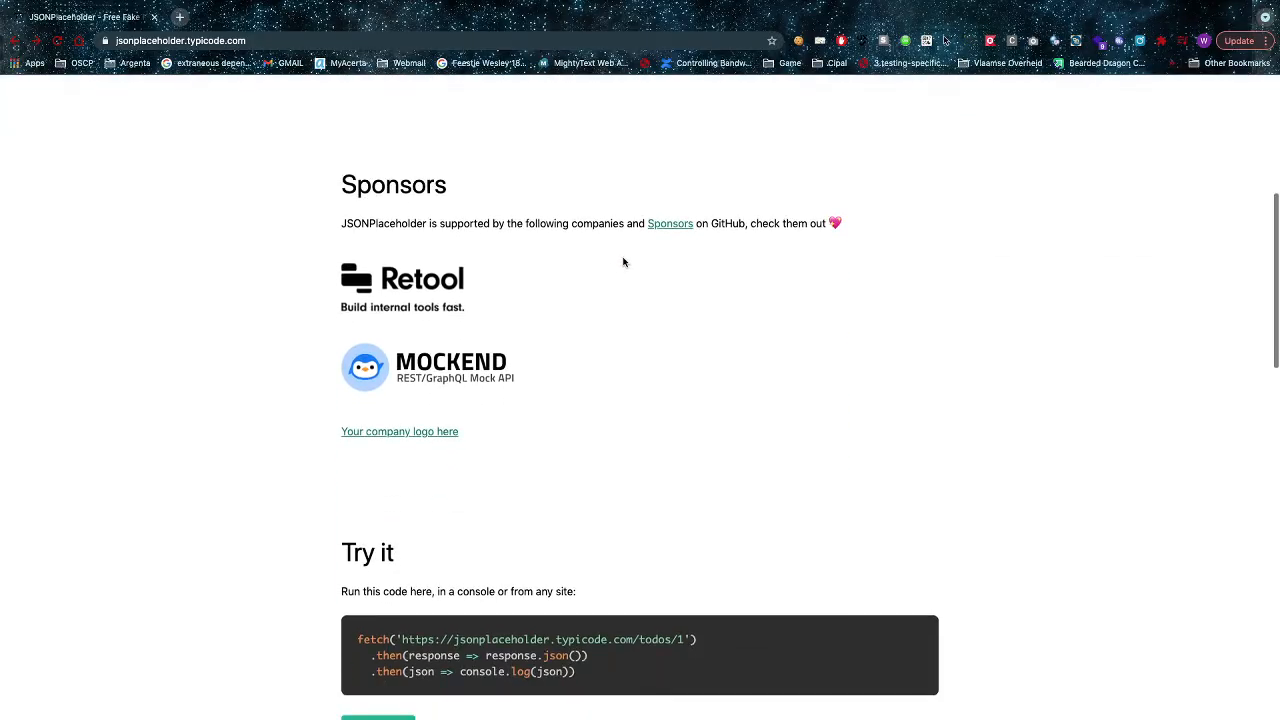
{"action": "scroll", "coordinate": [623, 262], "scroll_direction": "down", "scroll_amount": 3}
{"action": "scroll", "coordinate": [623, 262], "scroll_direction": "down", "scroll_amount": 7}
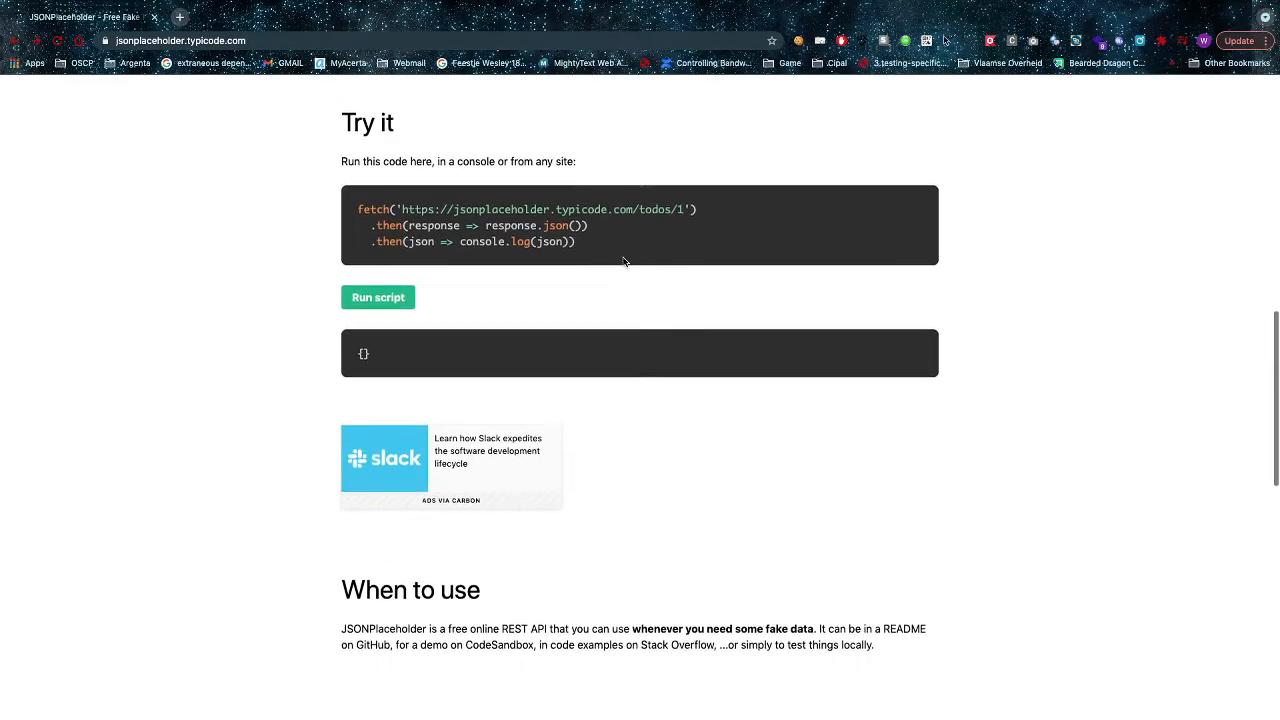
{"action": "scroll", "coordinate": [623, 260], "scroll_direction": "down", "scroll_amount": 5}
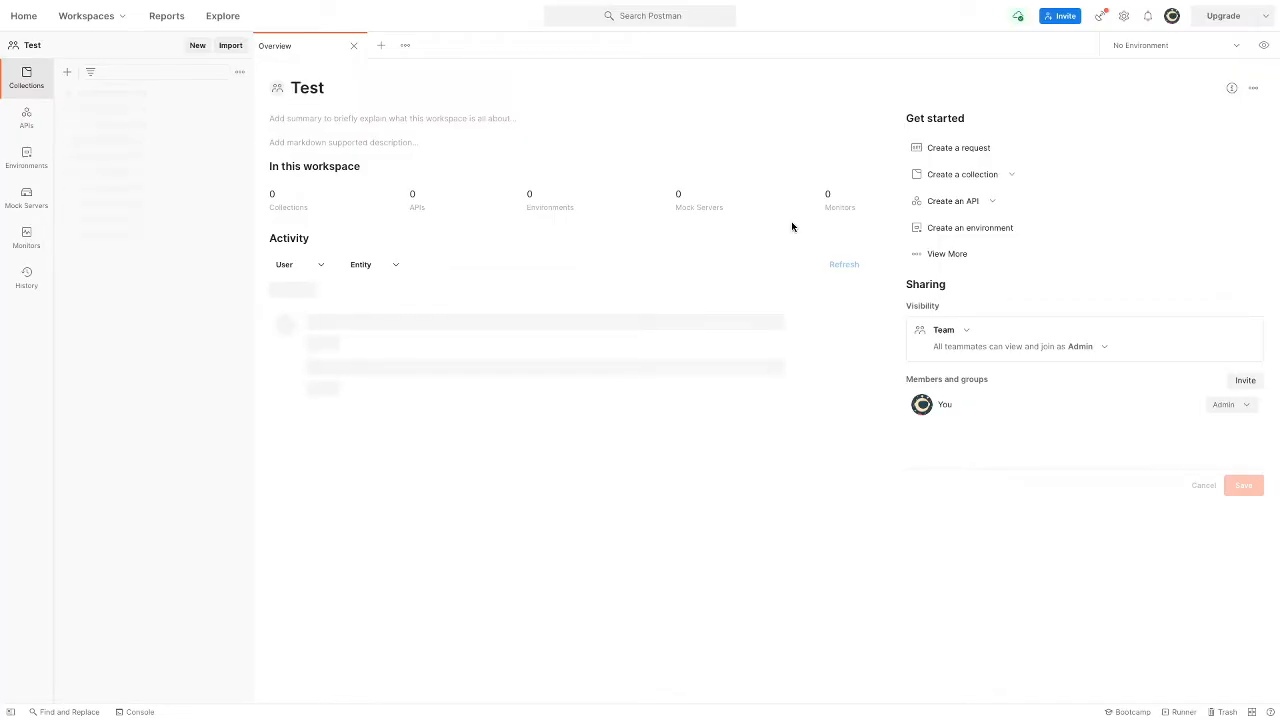
{"action": "key", "text": "ctrl+Right"}
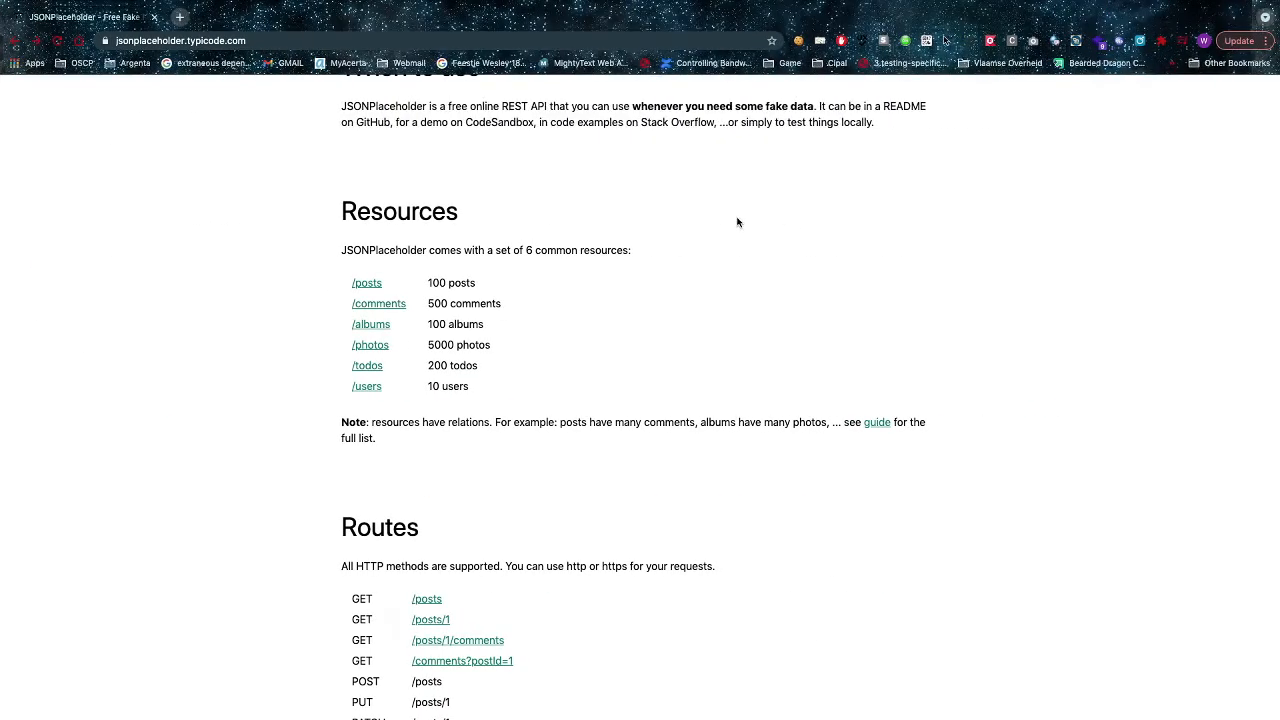
{"action": "scroll", "coordinate": [594, 243], "scroll_direction": "up", "scroll_amount": 10}
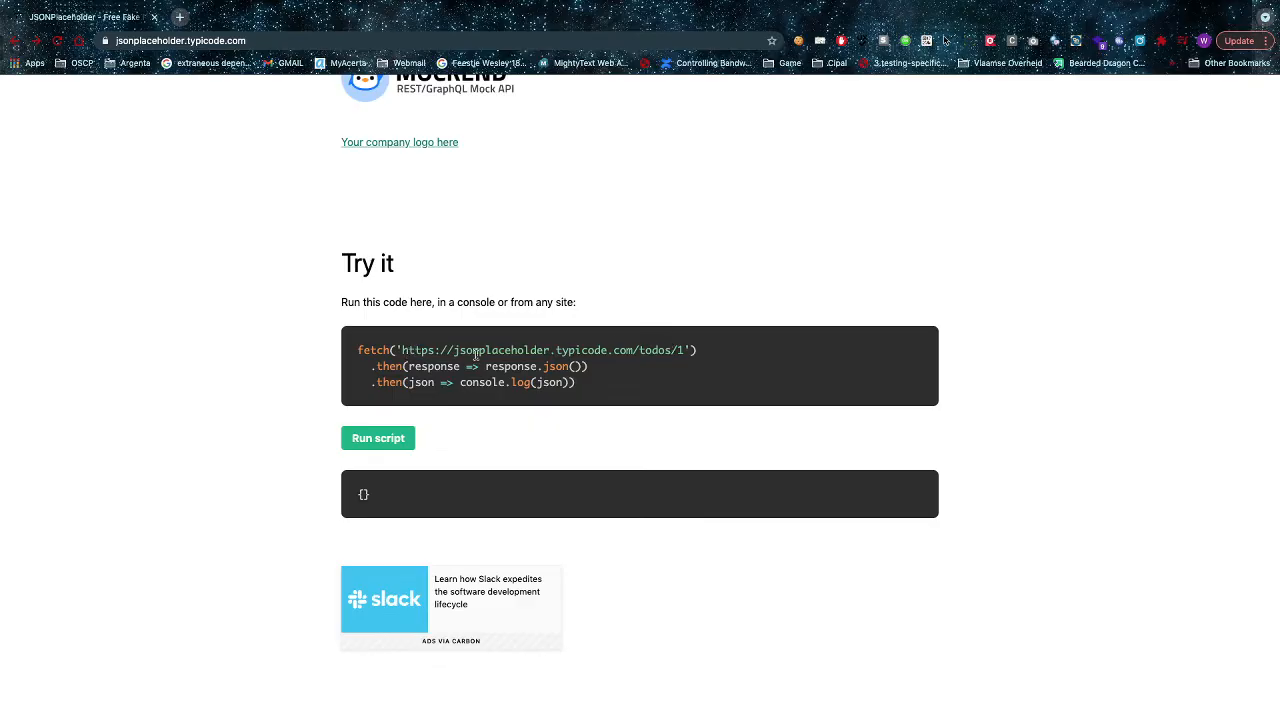
{"action": "left_click_drag", "start_coordinate": [400, 350], "coordinate": [686, 352]}
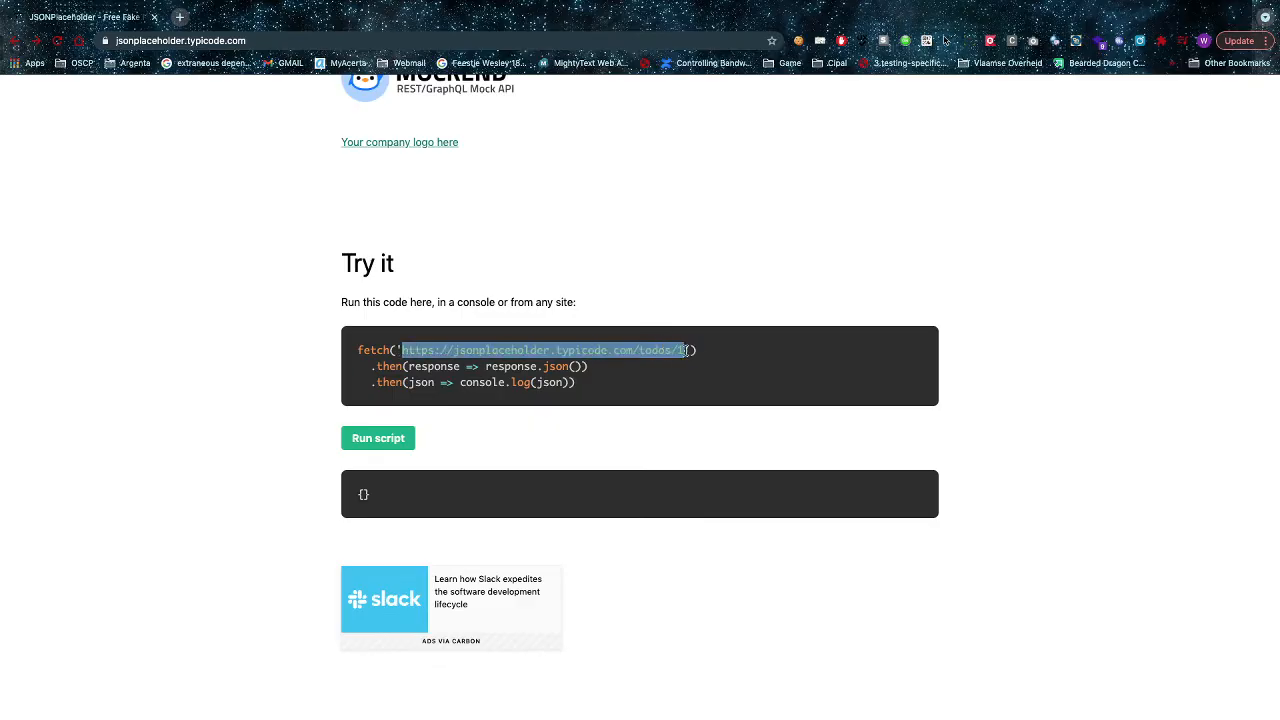
{"action": "left_click", "coordinate": [380, 438]}
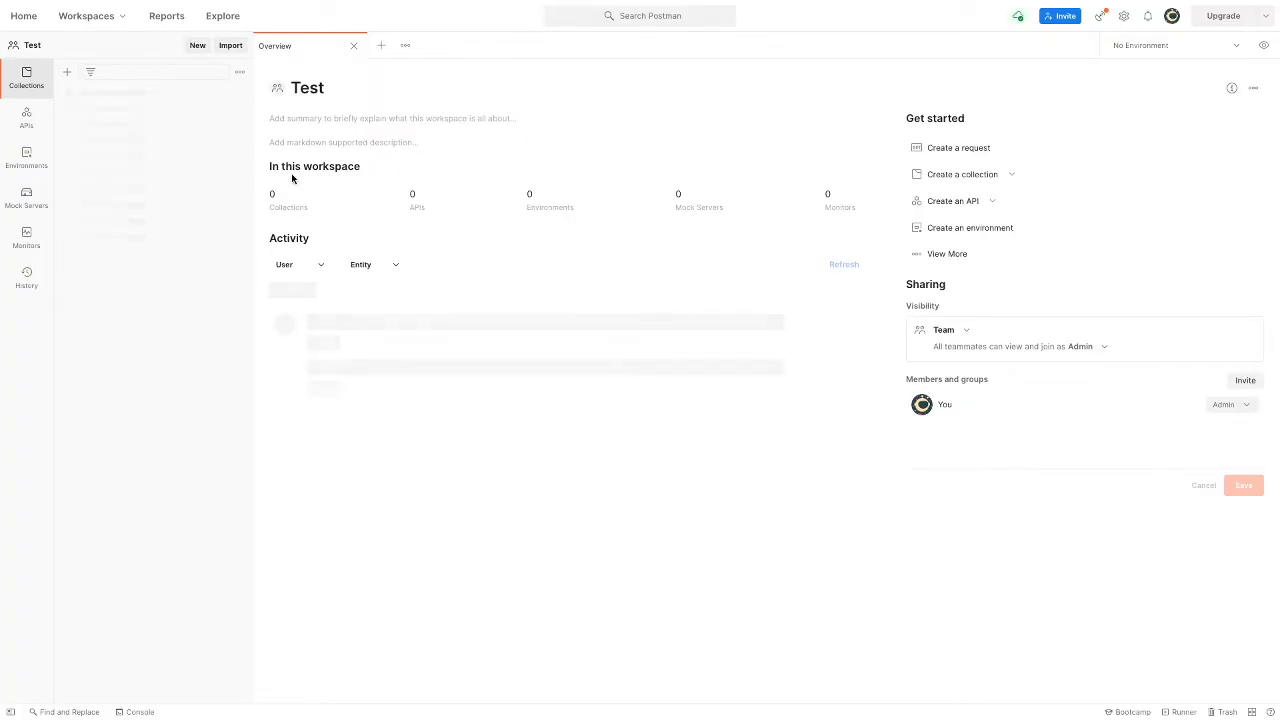
- Create a collection in the Test workspace and name it jsonplaceholder, after the site's address
{"action": "left_click", "coordinate": [973, 176]}
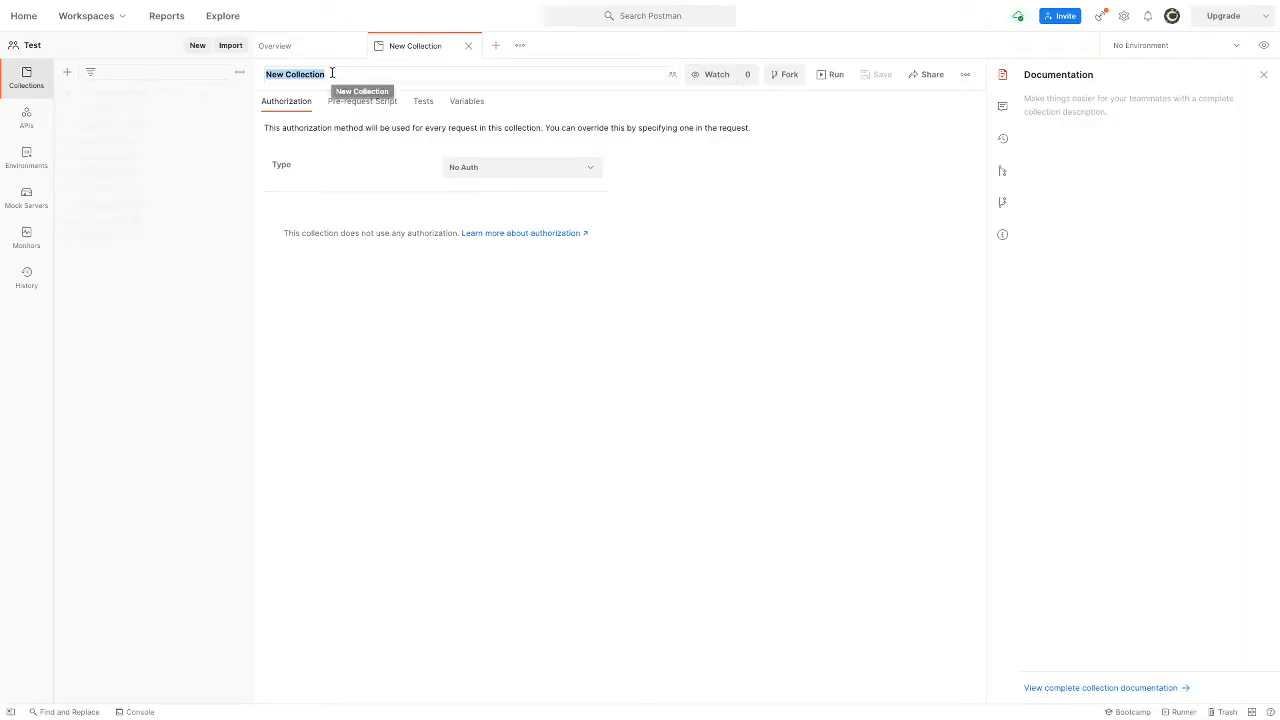
{"action": "key", "text": "BackSpace"}
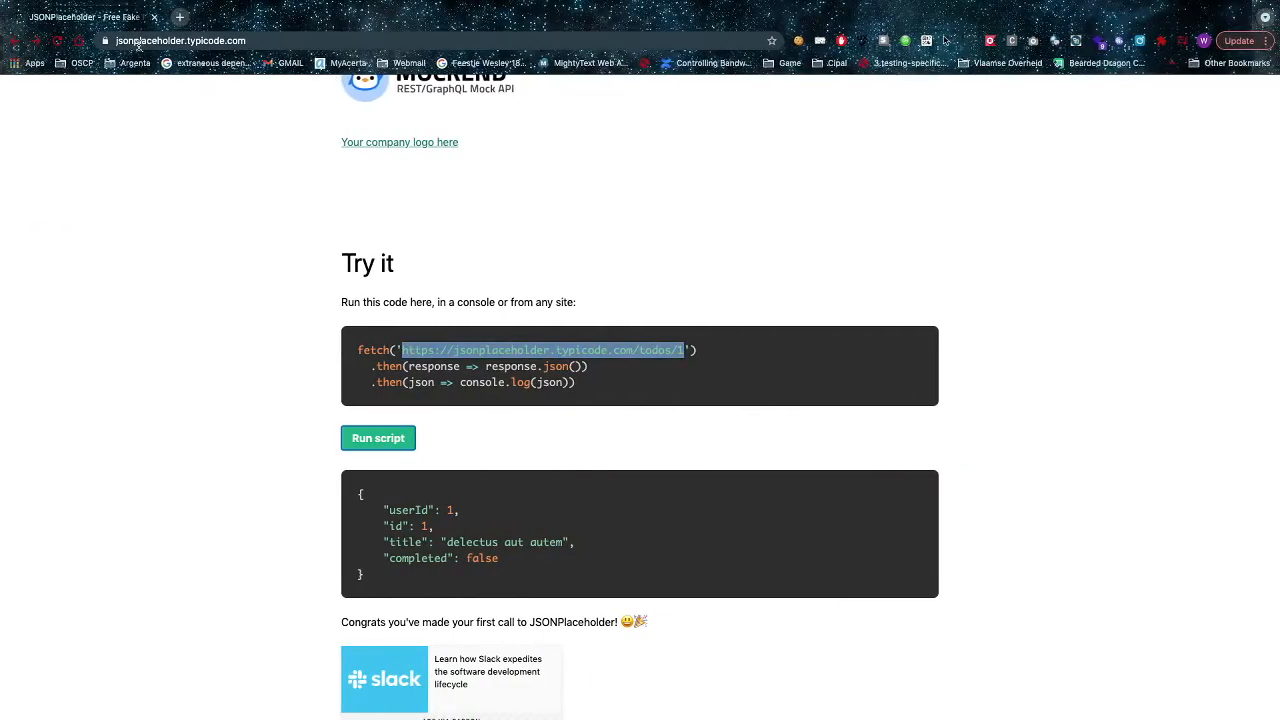
{"action": "left_click", "coordinate": [138, 41]}
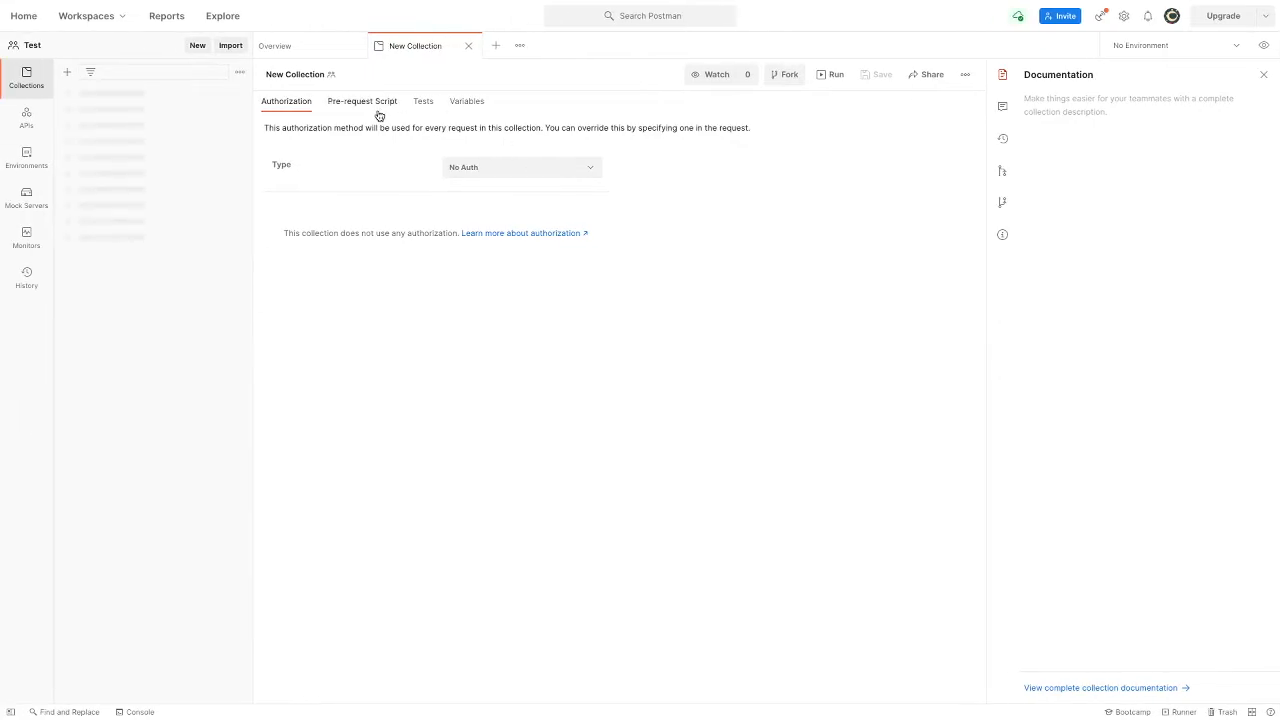
{"action": "left_click", "coordinate": [327, 74]}
{"action": "type", "text": "jsonplaceholder"}
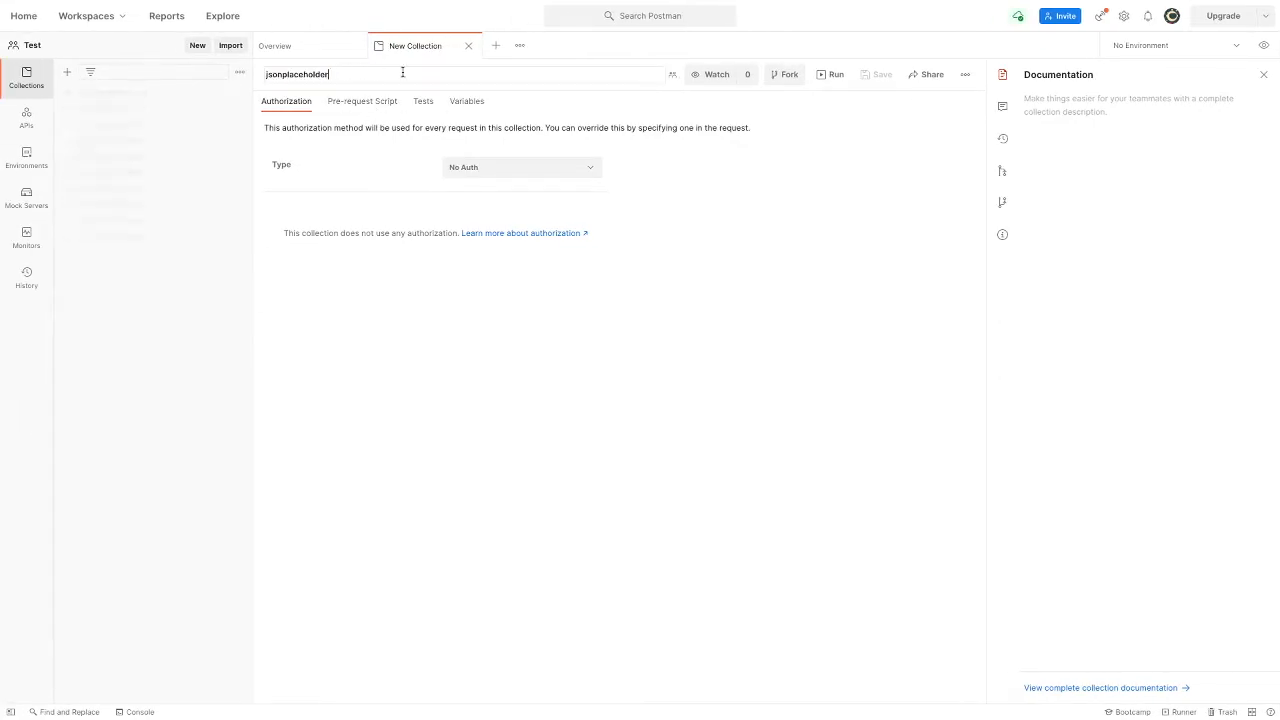
{"action": "key", "text": "Return"}
- Examine the collection's authorization types, pre-request script, tests and variables settings without changing them
{"action": "left_click", "coordinate": [520, 170]}
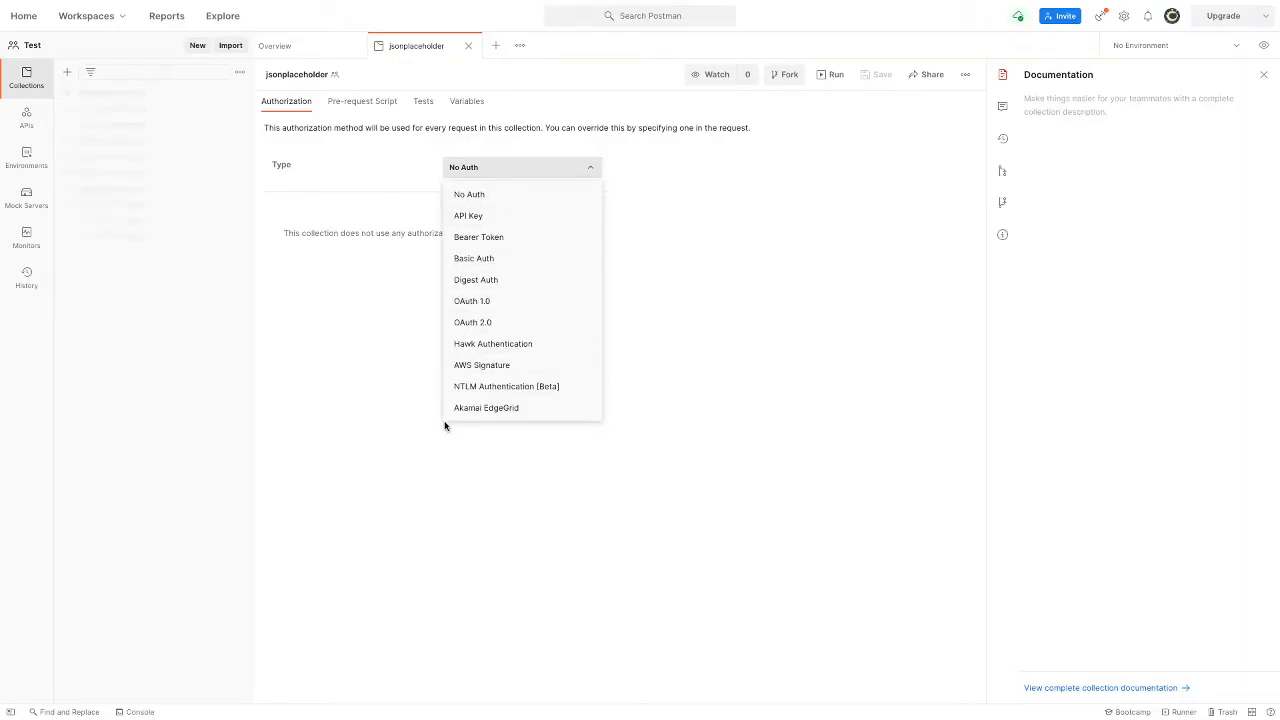
{"action": "left_click", "coordinate": [364, 286]}
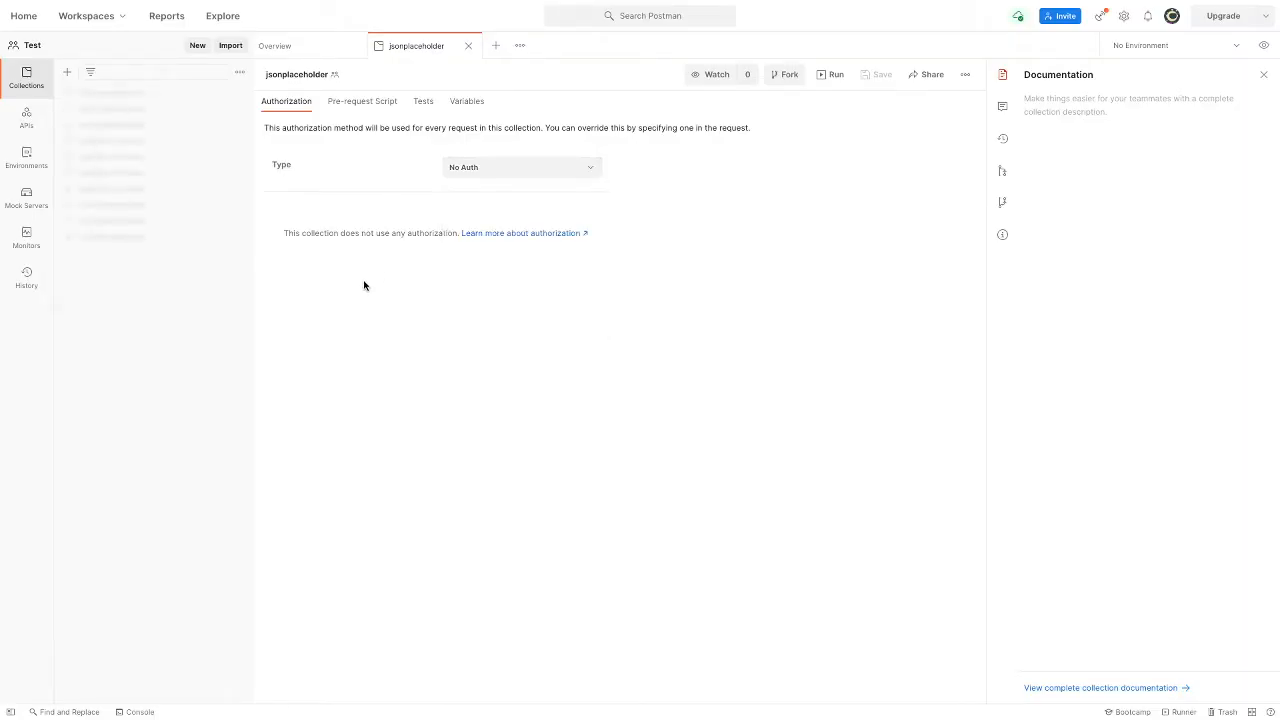
{"action": "left_click", "coordinate": [335, 104]}
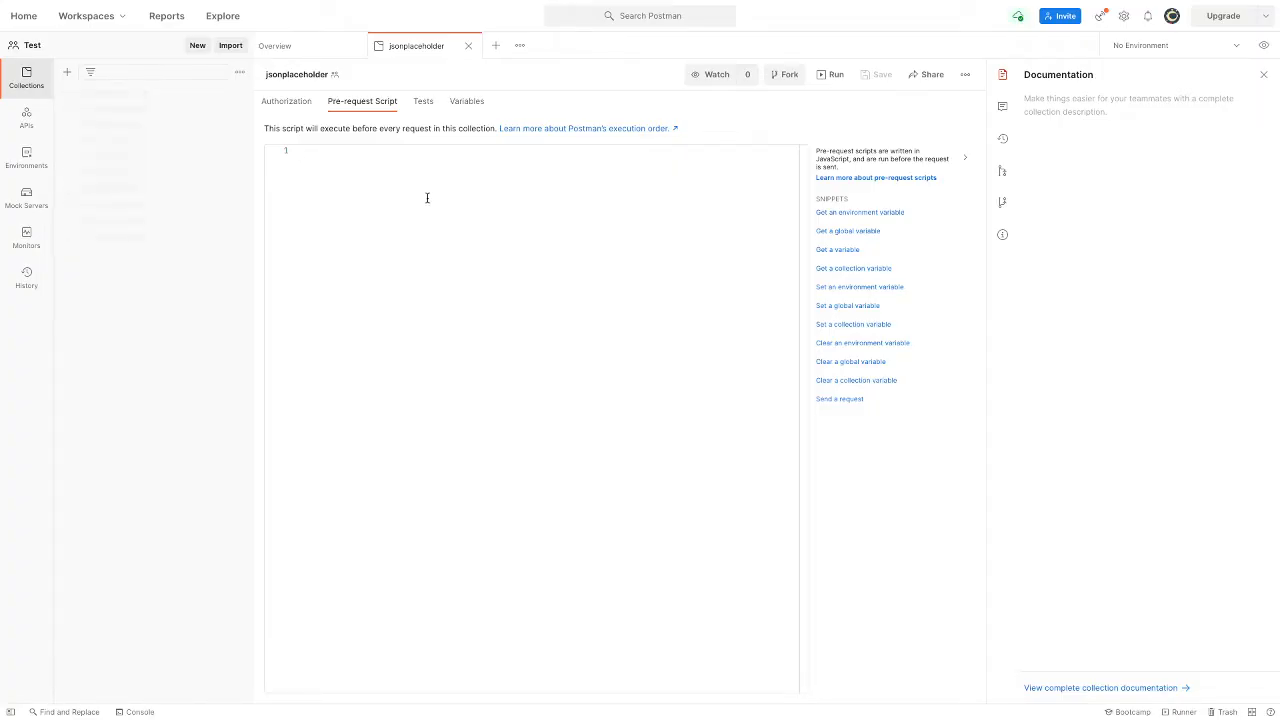
{"action": "left_click", "coordinate": [426, 101]}
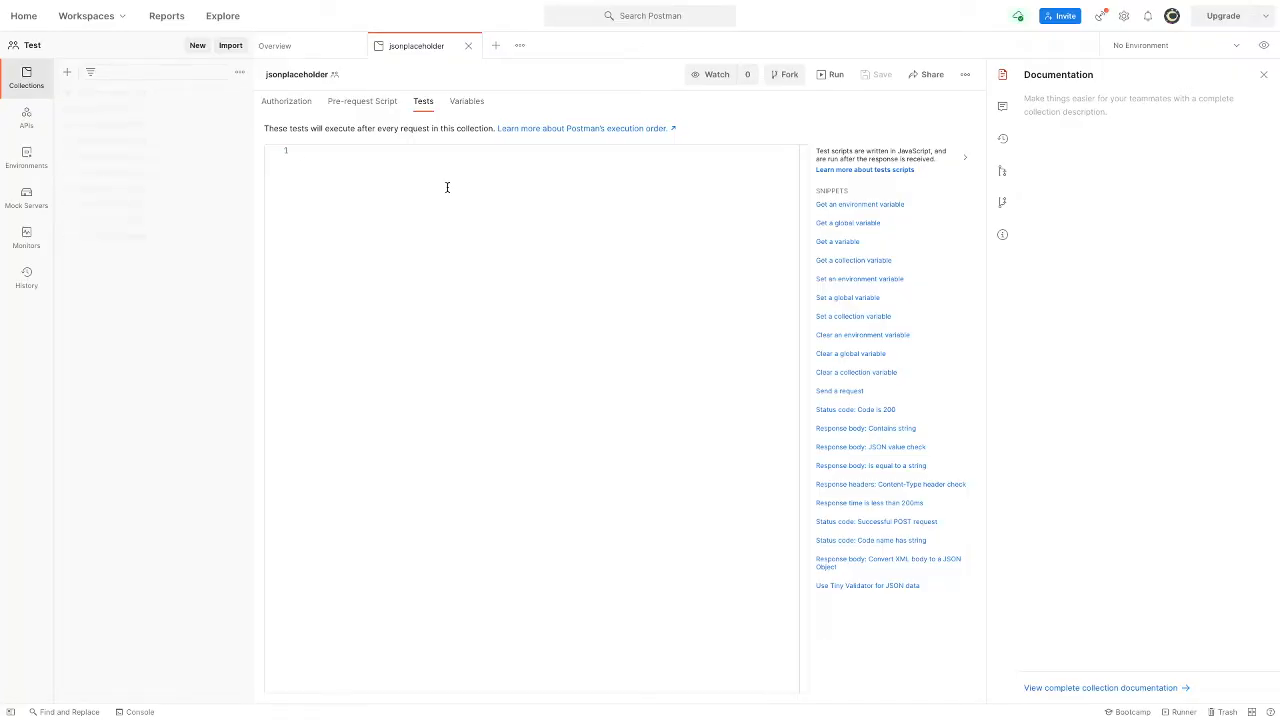
{"action": "left_click", "coordinate": [465, 102]}
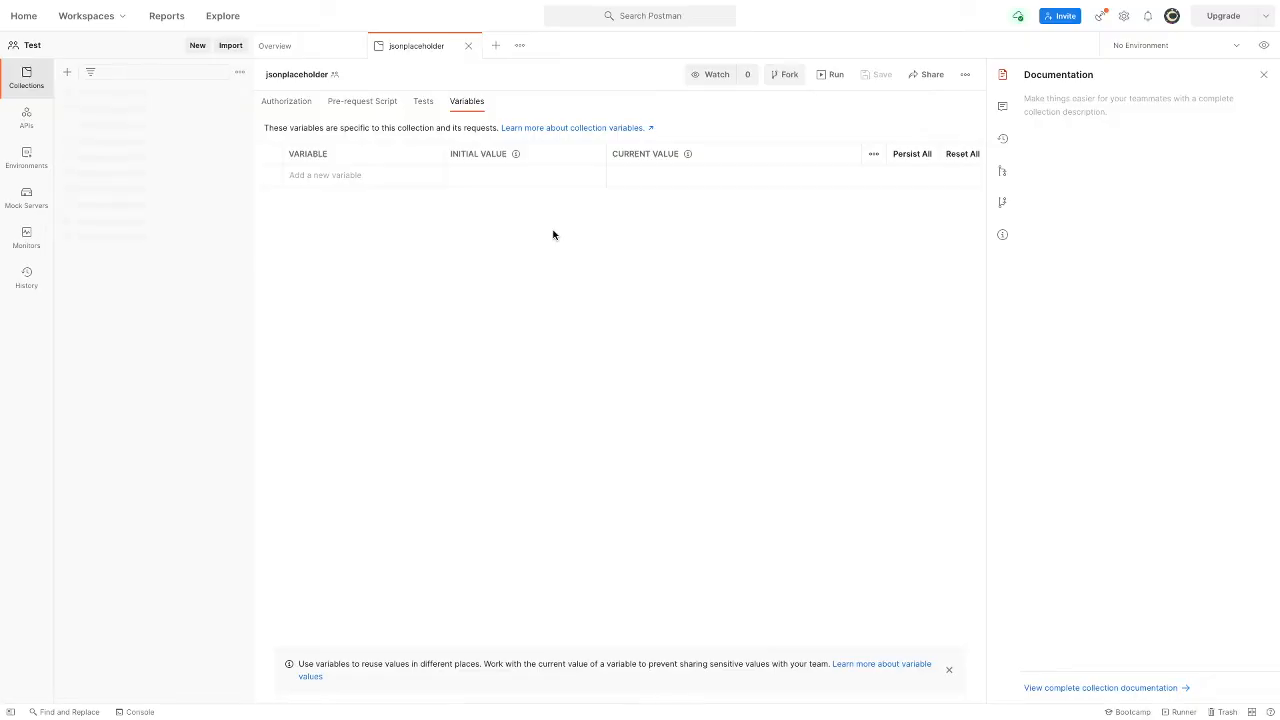
- Check which environments are available for selection and return to the collection's authorization settings
{"action": "left_click", "coordinate": [1228, 48]}
{"action": "left_click", "coordinate": [1245, 50]}
{"action": "left_click", "coordinate": [1245, 50]}
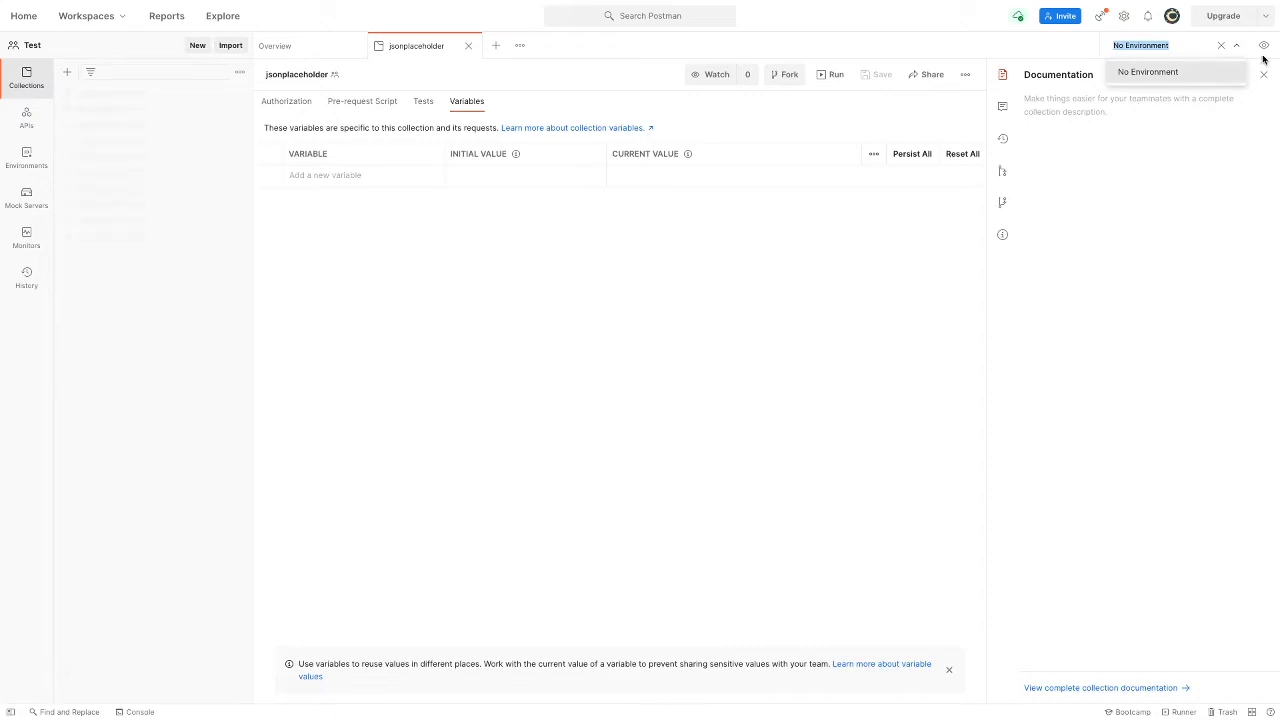
{"action": "left_click", "coordinate": [1160, 231]}
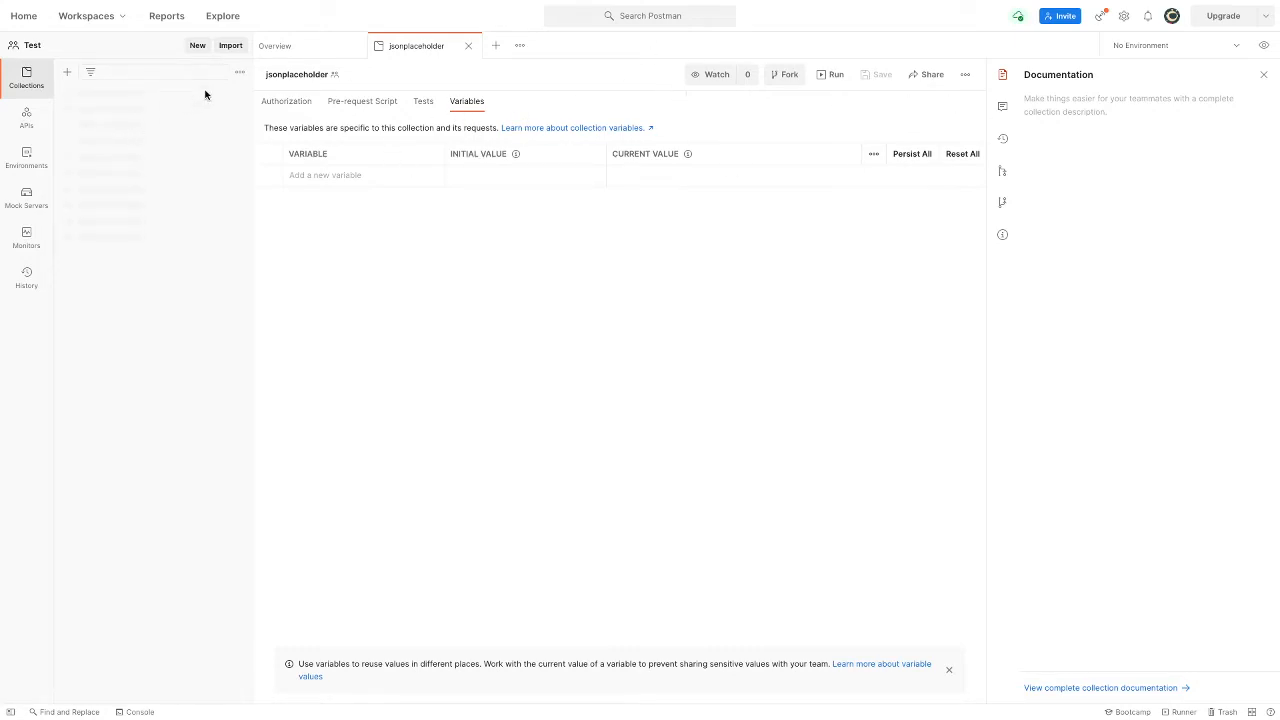
{"action": "left_click", "coordinate": [292, 104]}
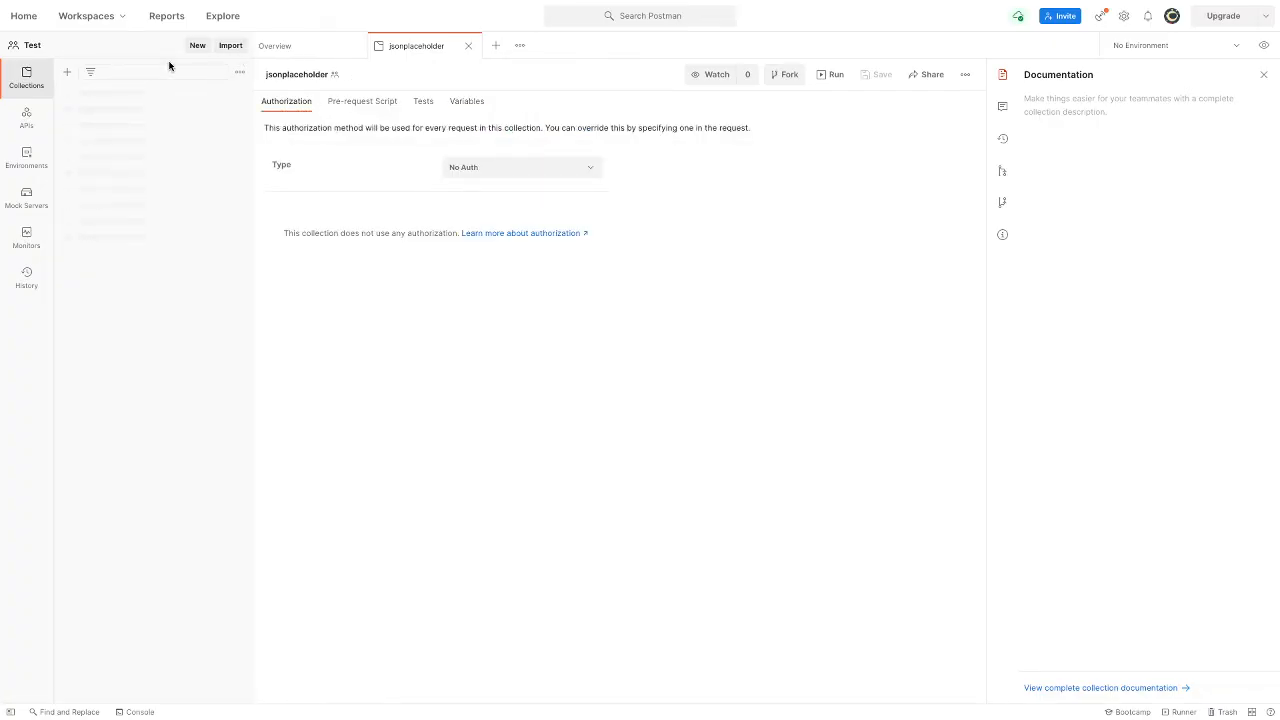
- Revisit the sample request on the JSONPlaceholder page and look over the additional actions offered for the jsonplaceholder collection
{"action": "key", "text": "ctrl+Right"}
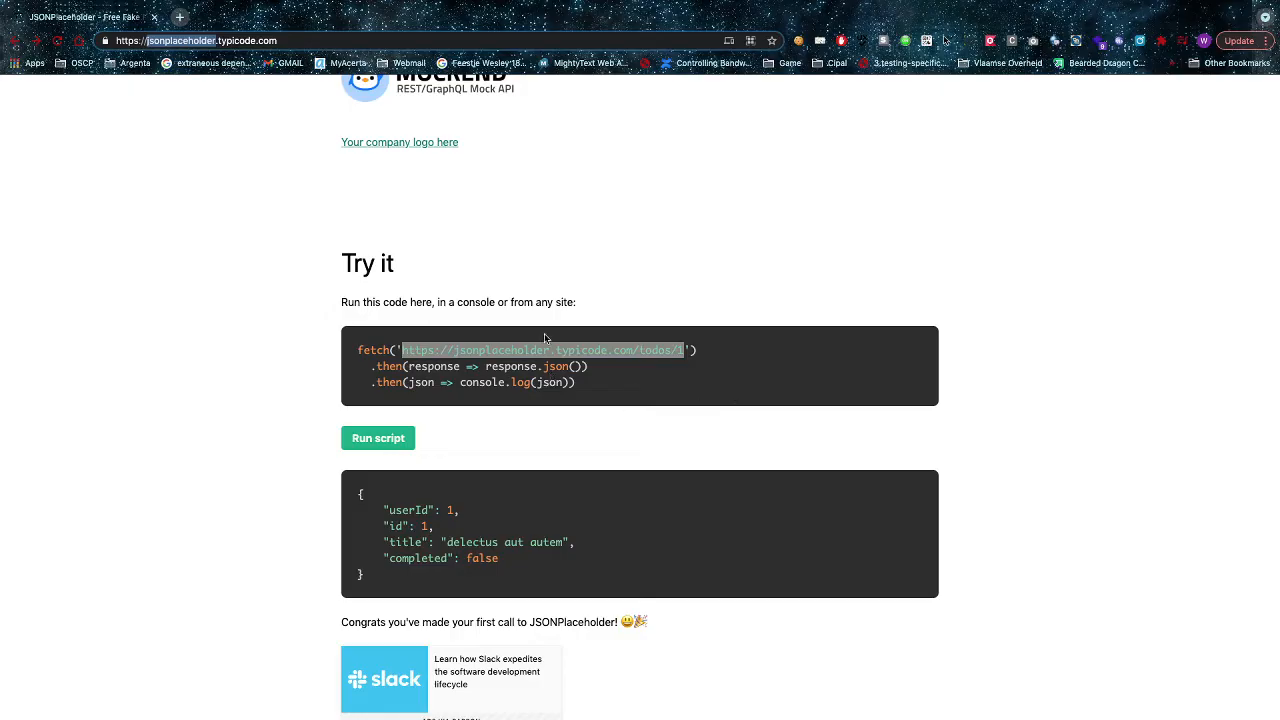
{"action": "key", "text": "ctrl+Left"}
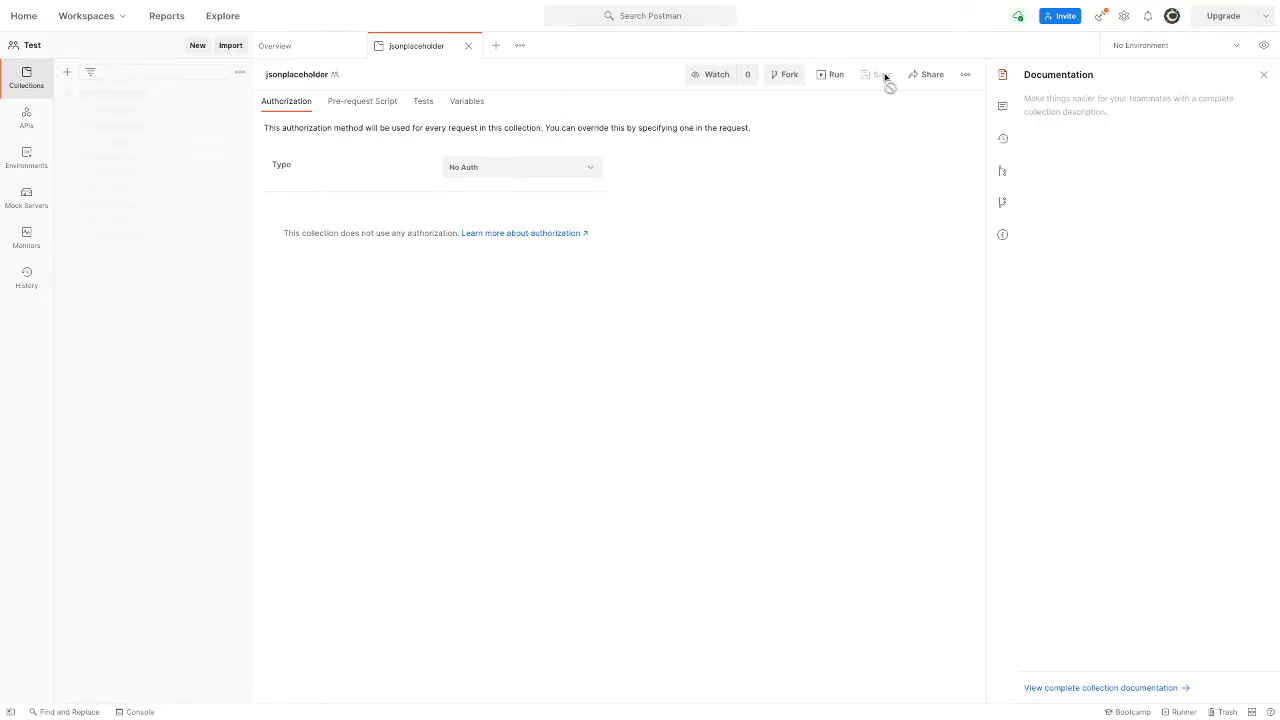
{"action": "left_click", "coordinate": [966, 78]}
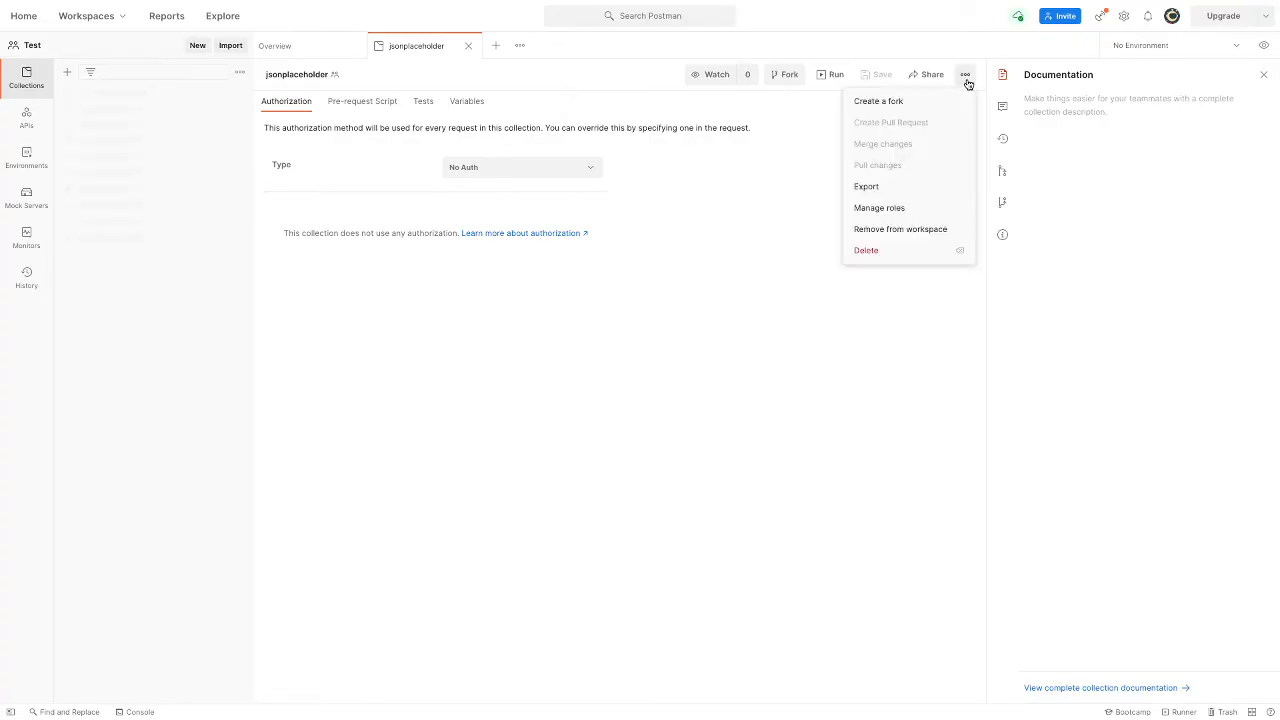
{"action": "left_click", "coordinate": [873, 336]}
- Try adding another collection to the workspace and close its tab
{"action": "left_click", "coordinate": [67, 75]}
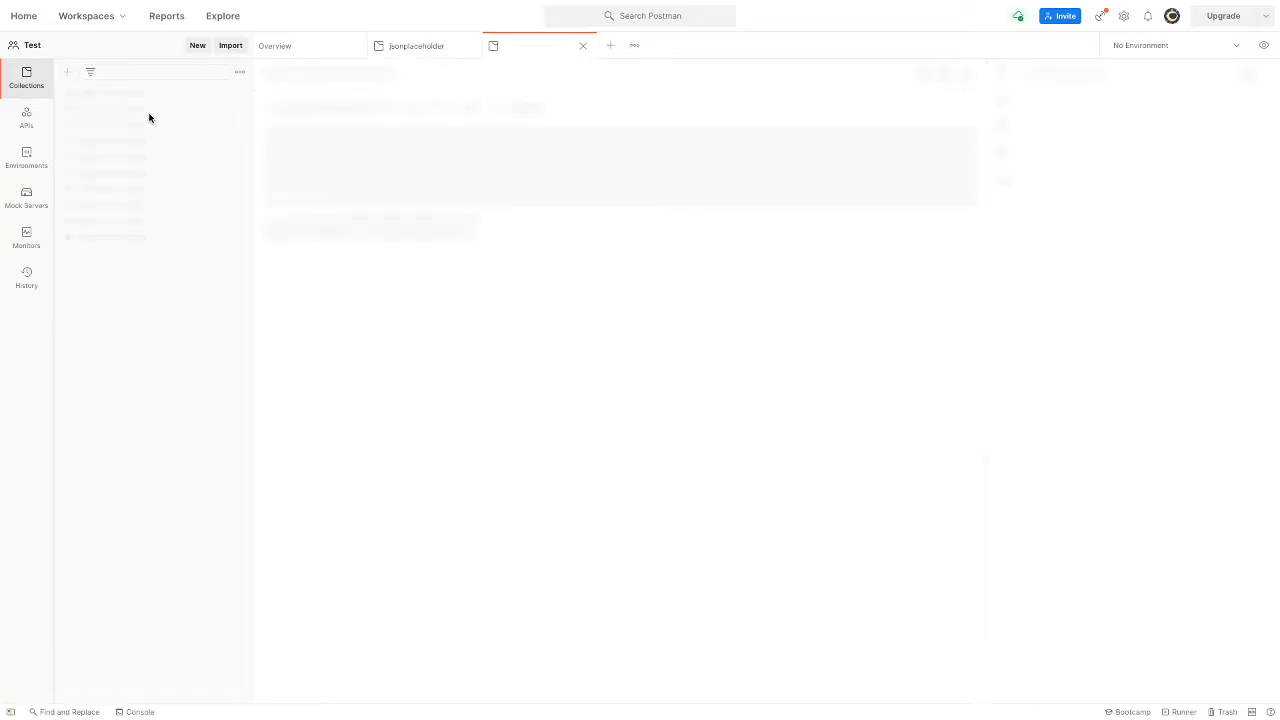
{"action": "left_click", "coordinate": [583, 46]}
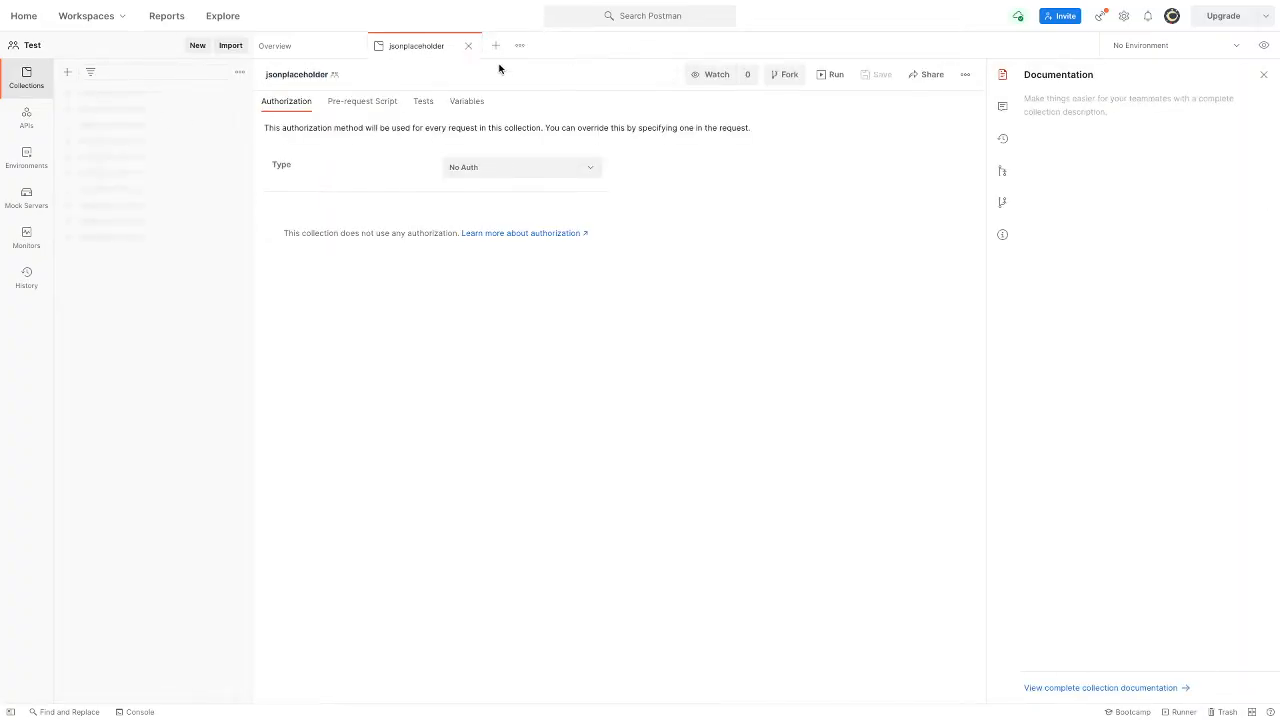
- Look through the workspace's APIs, environments, mock servers, monitors and history, and return to its collections
{"action": "left_click", "coordinate": [32, 135]}
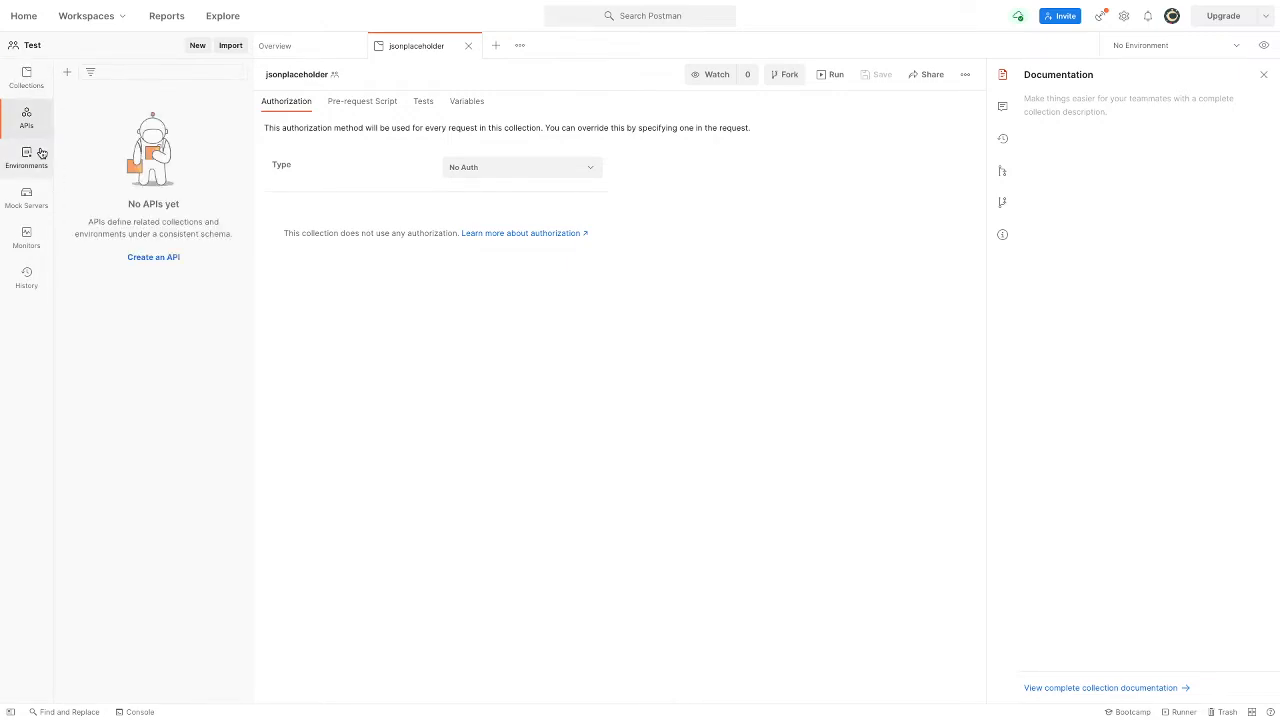
{"action": "left_click", "coordinate": [43, 157]}
{"action": "left_click", "coordinate": [38, 200]}
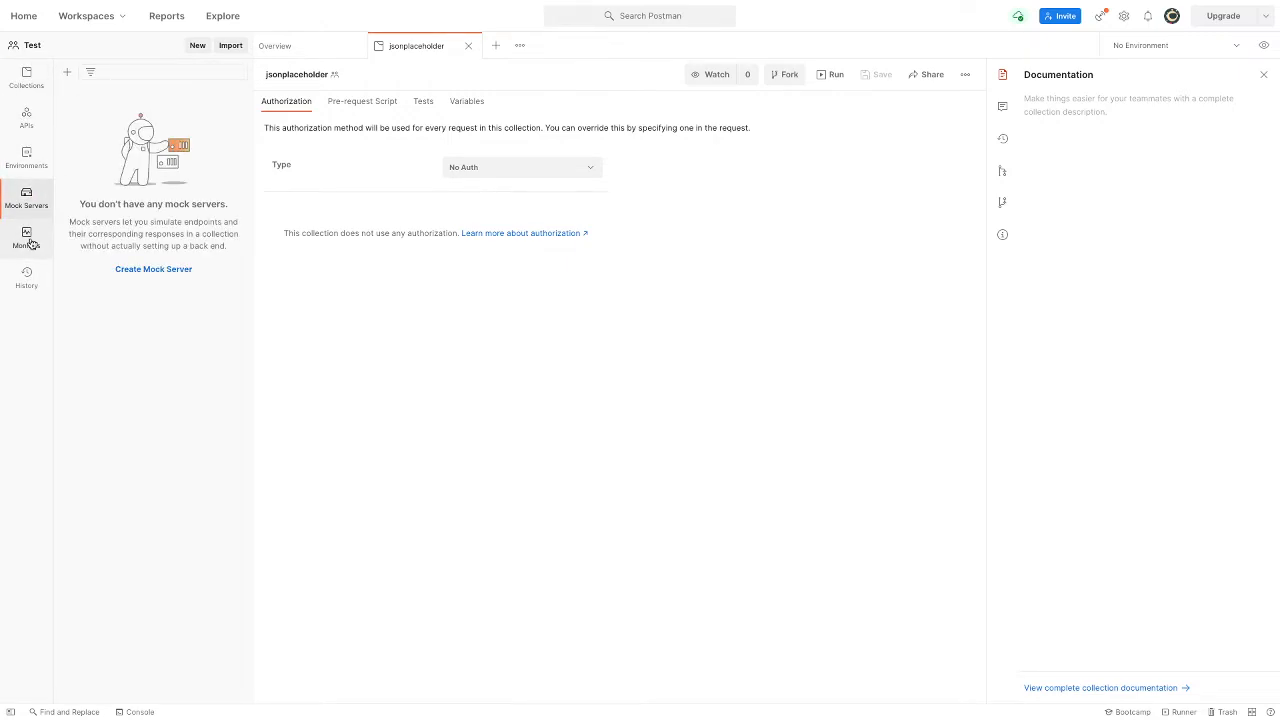
{"action": "left_click", "coordinate": [28, 240]}
{"action": "left_click", "coordinate": [45, 279]}
{"action": "left_click", "coordinate": [26, 77]}
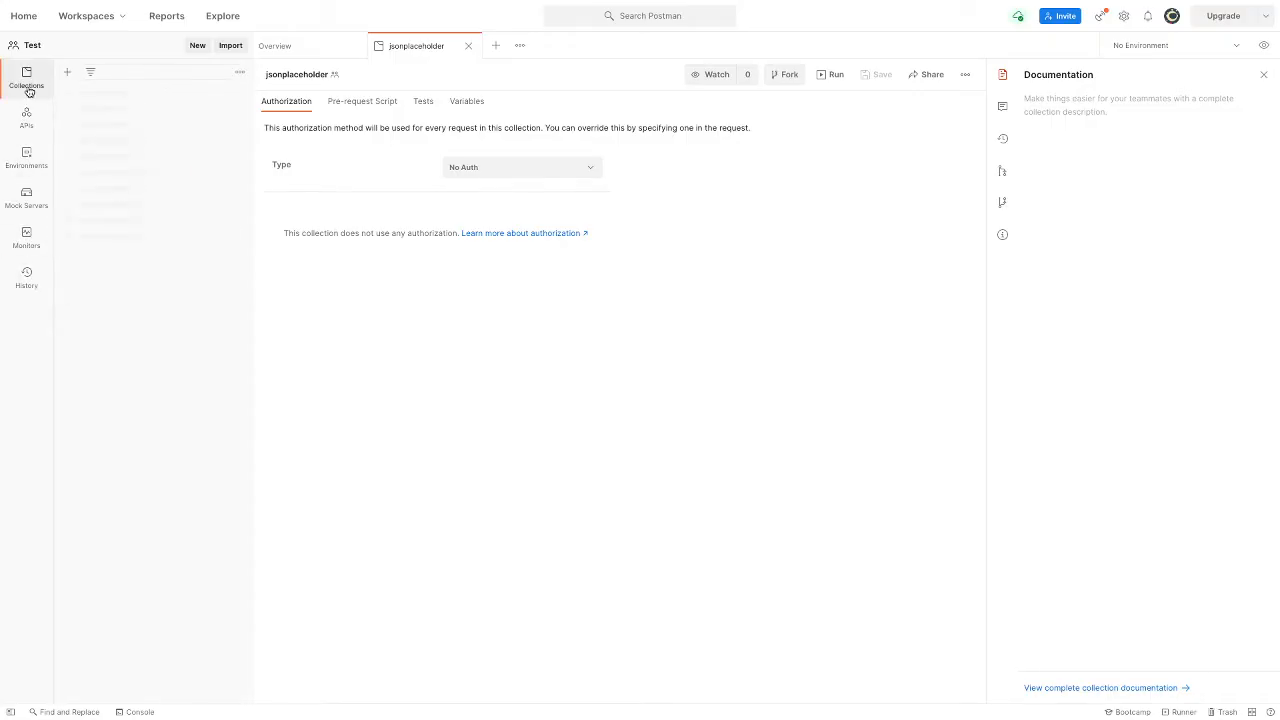
{"action": "left_click", "coordinate": [195, 70]}
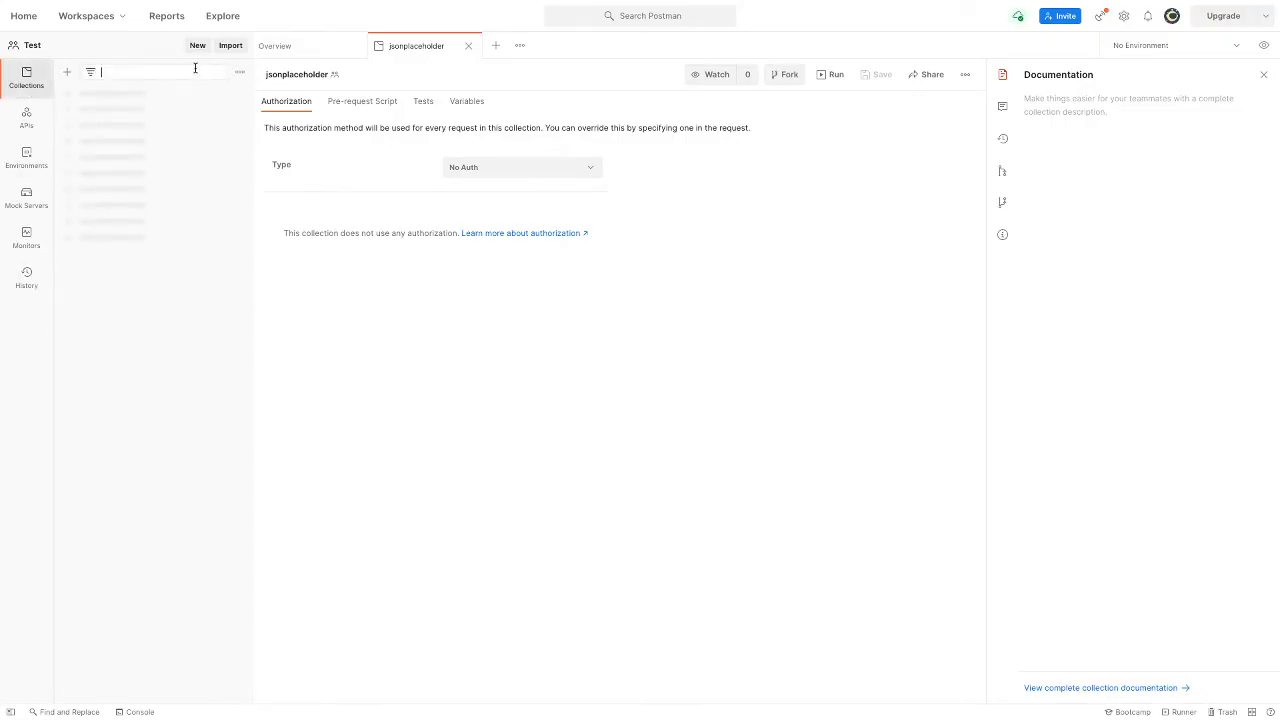
- Create another collection in the Test workspace and name it tegdfdfgdf
{"action": "left_click", "coordinate": [68, 74]}
{"action": "type", "text": "tegdfdfgdf"}
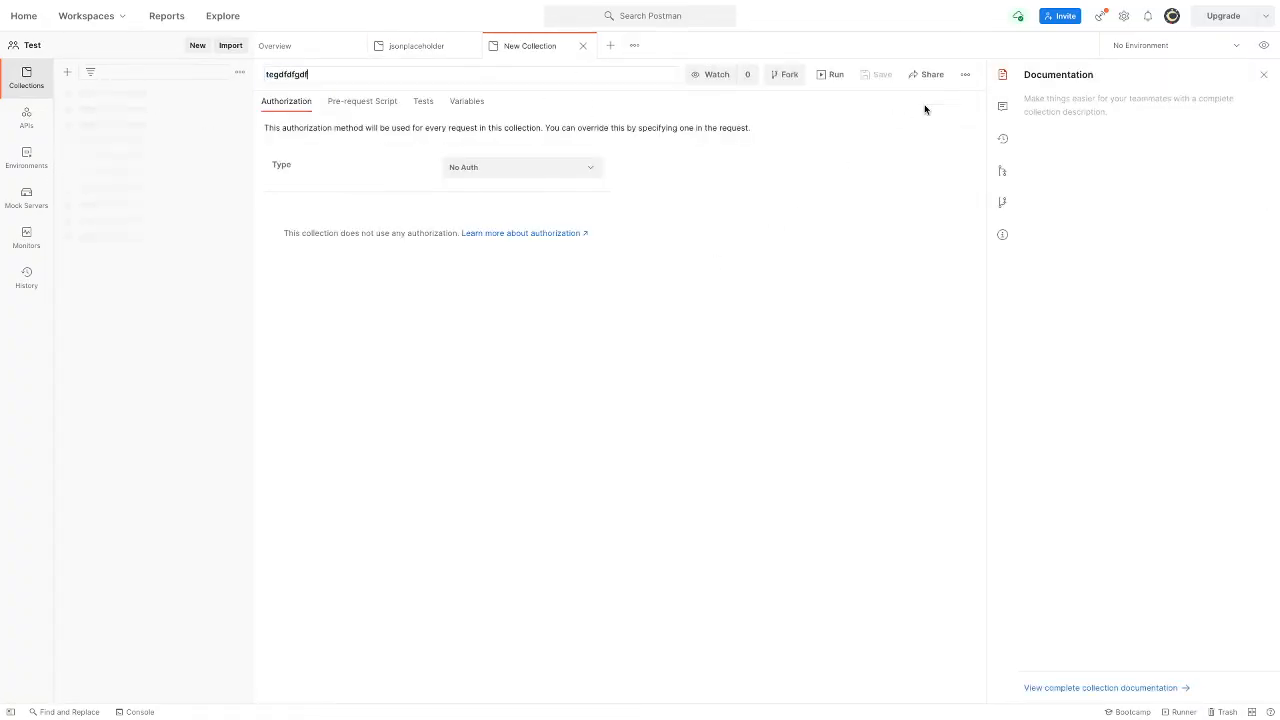
{"action": "key", "text": "Return"}
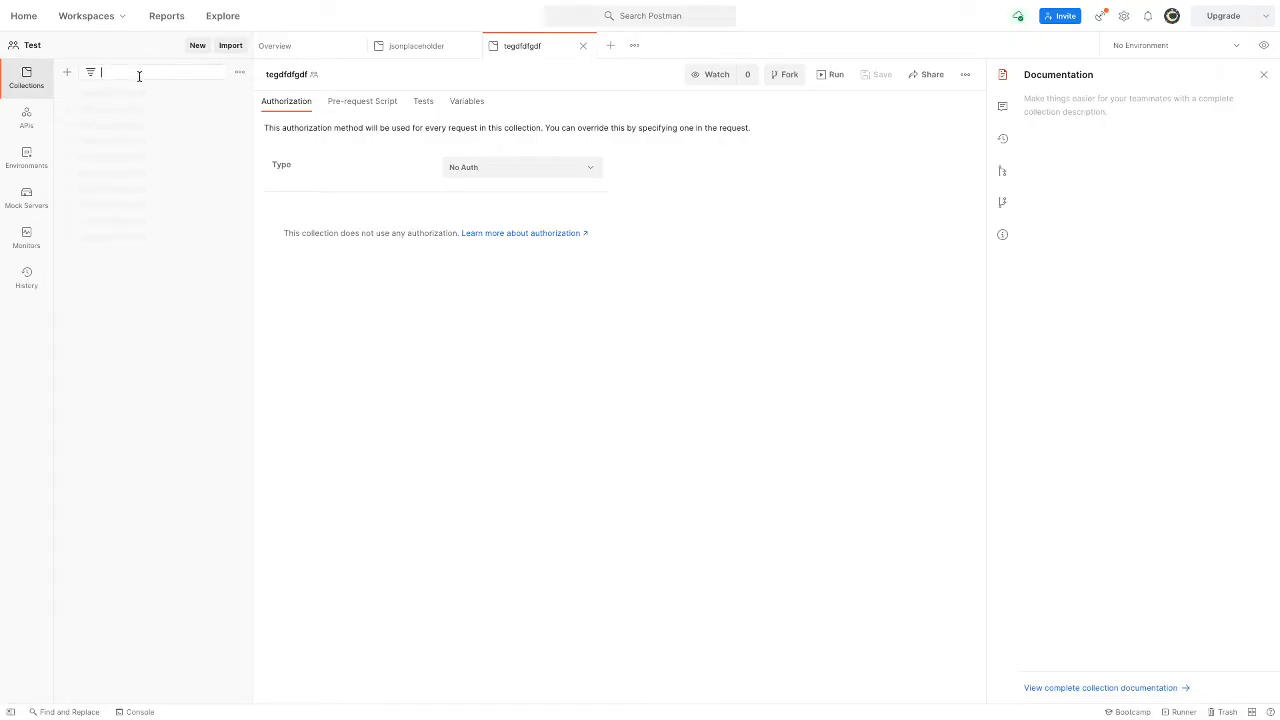
- Check the available import options, dismiss them and close the tegdfdfgdf collection
{"action": "left_click", "coordinate": [227, 48]}
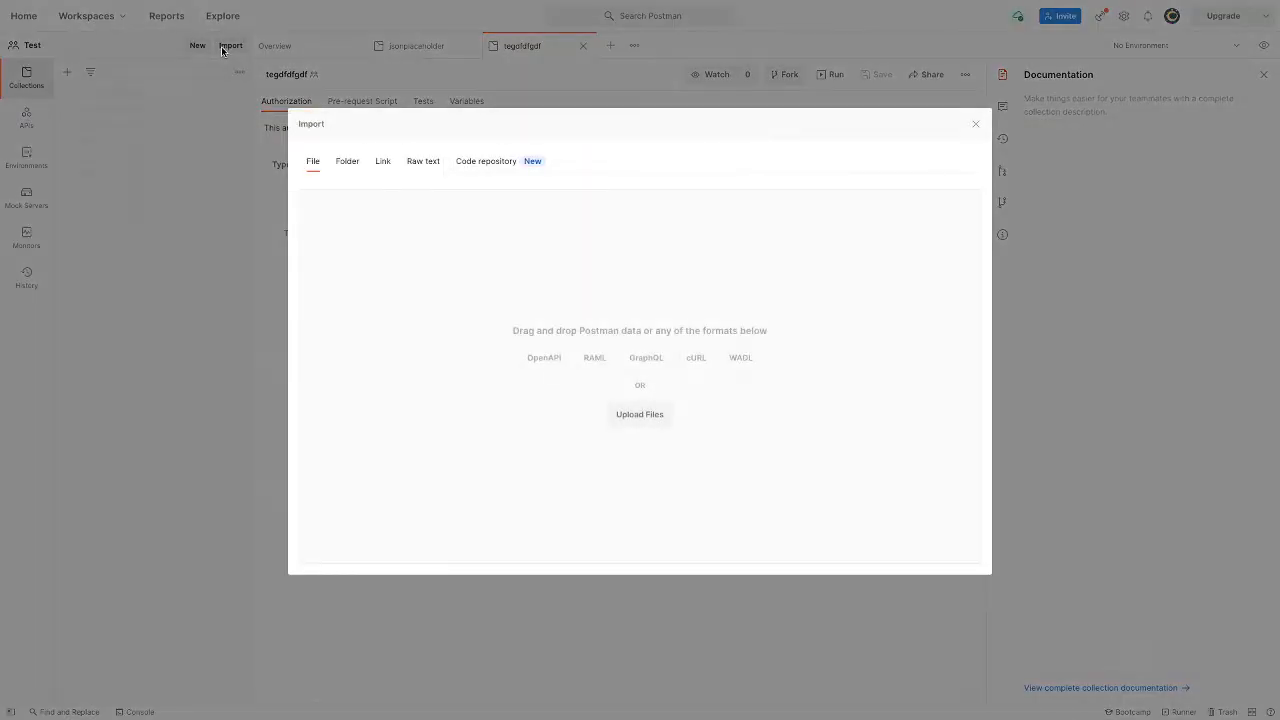
{"action": "left_click", "coordinate": [226, 58]}
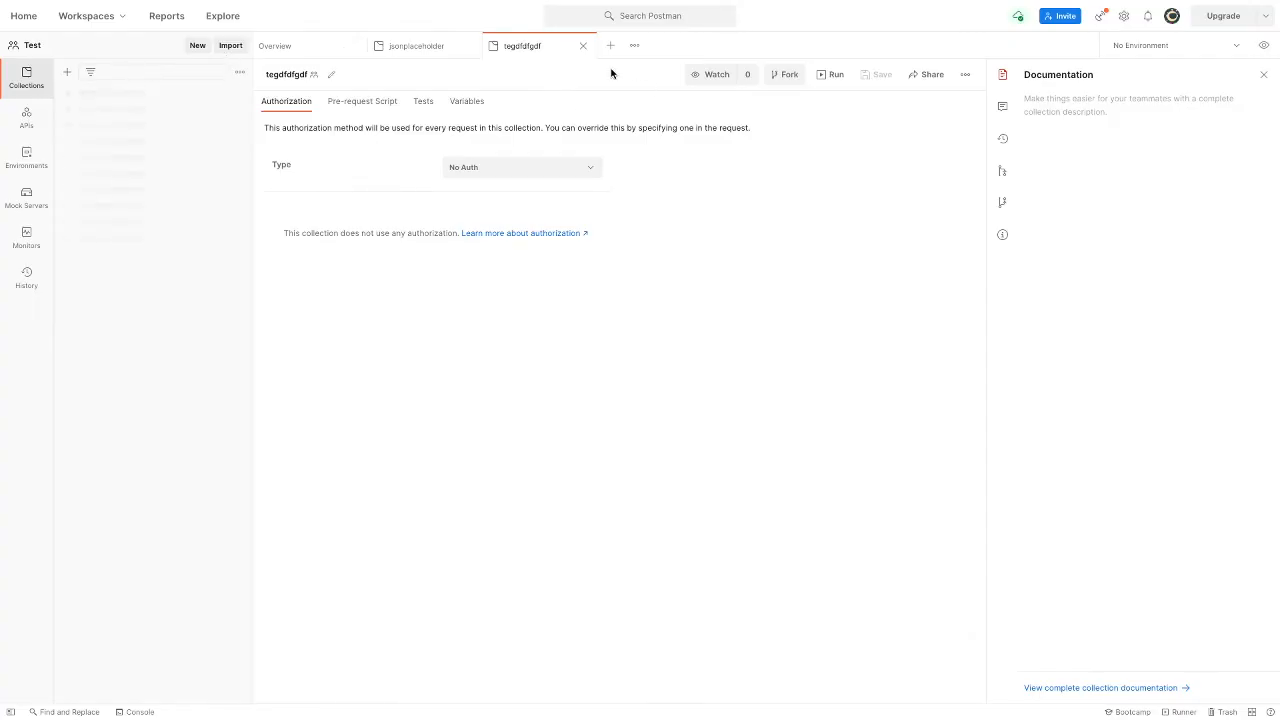
{"action": "left_click", "coordinate": [583, 47]}
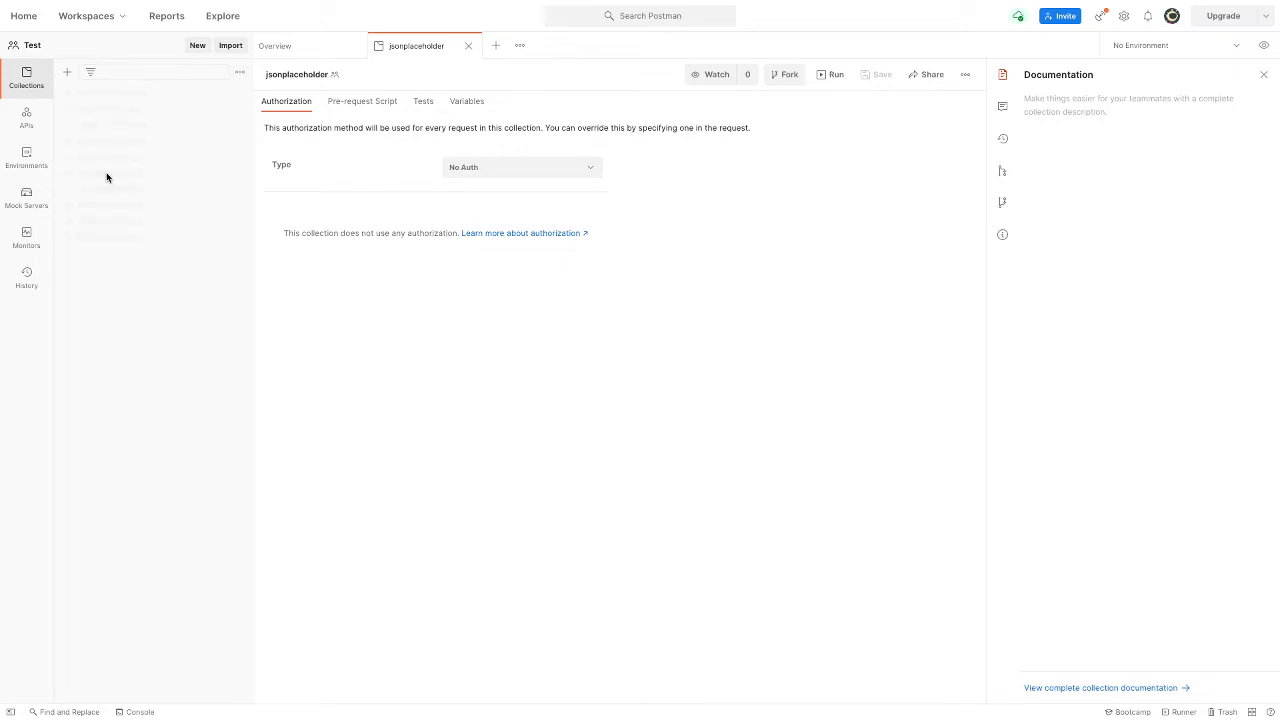
- Create a new request from the Test workspace overview
{"action": "left_click", "coordinate": [31, 46]}
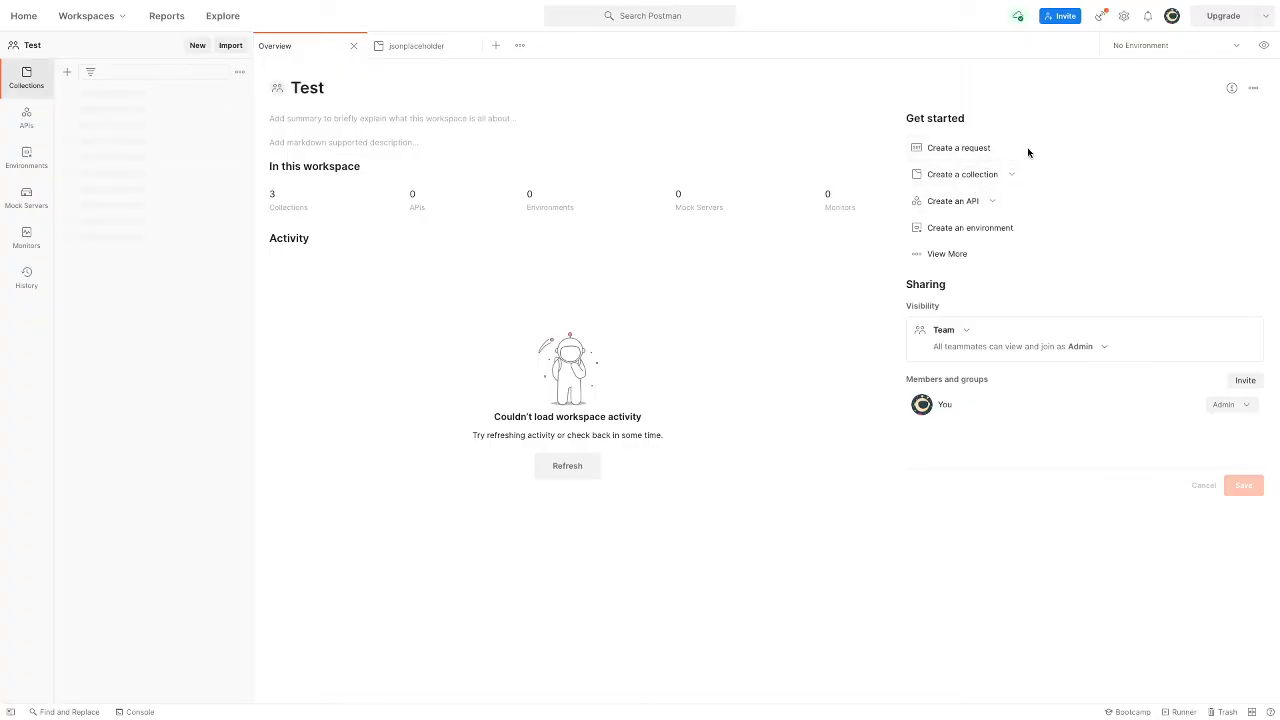
{"action": "left_click", "coordinate": [983, 149]}
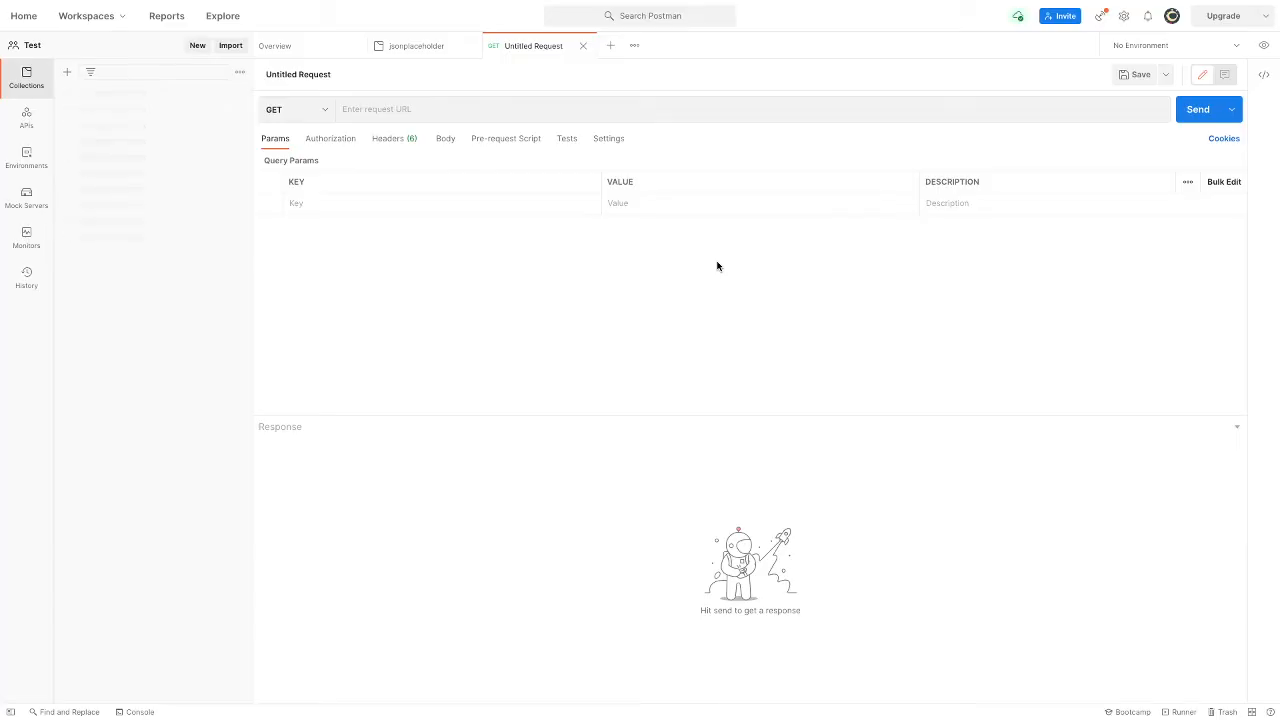
{"action": "key", "text": "ctrl+Right"}
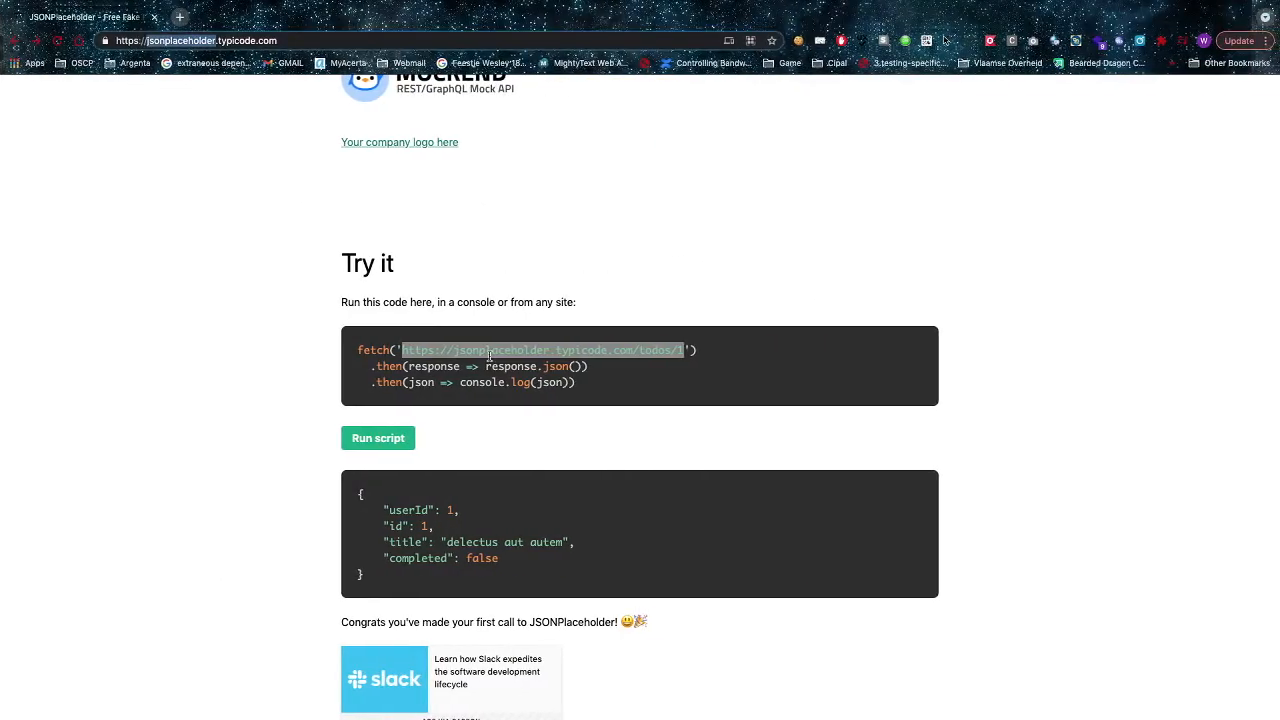
{"action": "key", "text": "ctrl+Left"}
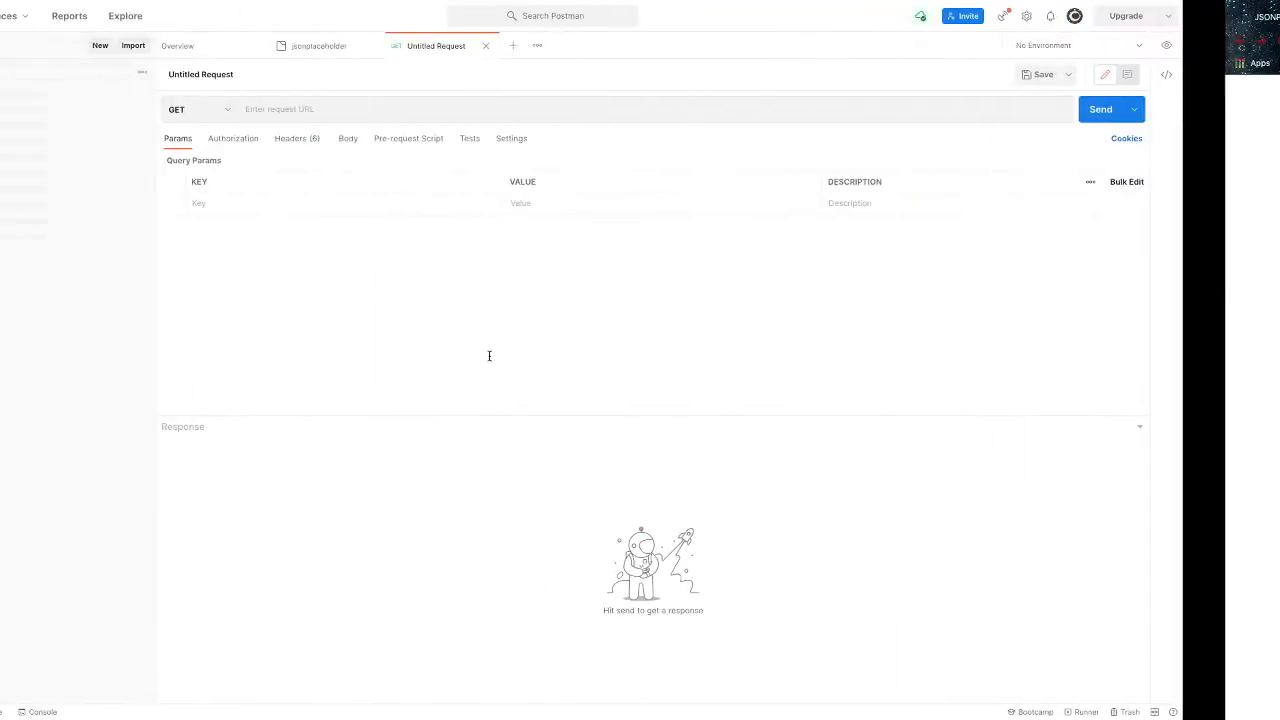
{"action": "left_click", "coordinate": [372, 112]}
{"action": "type", "text": "jsonplaceholder"}
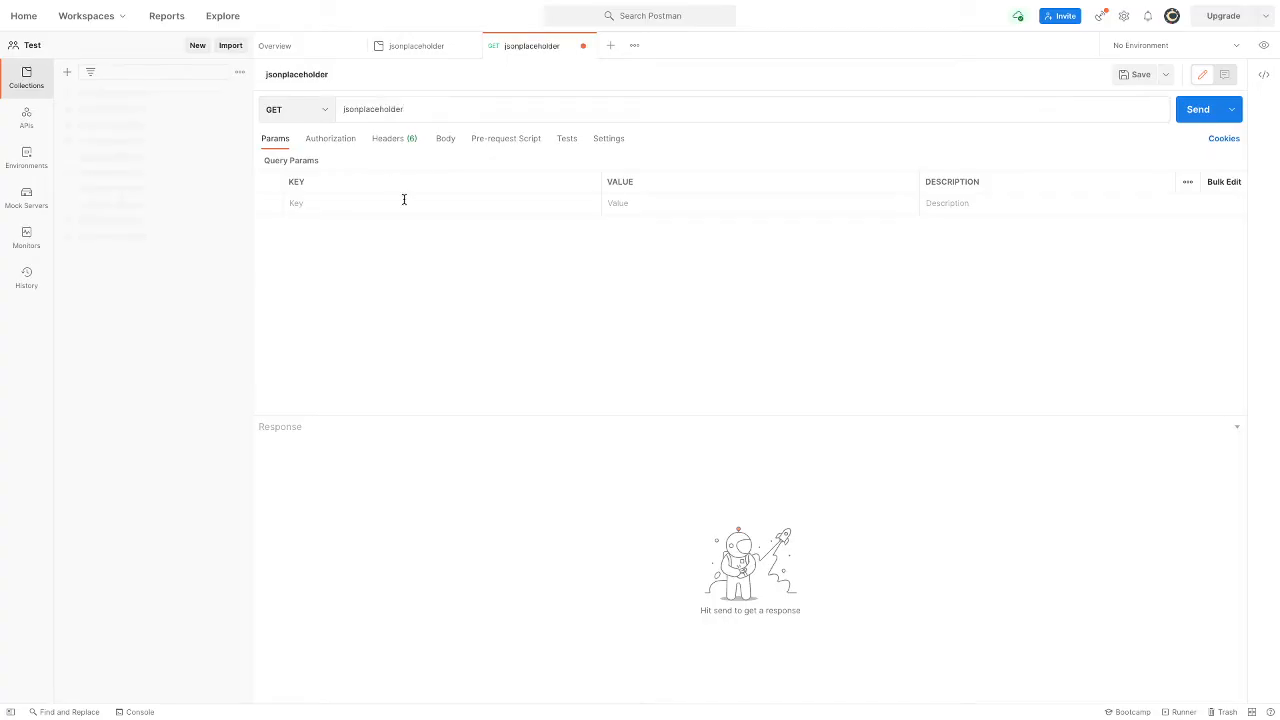
{"action": "key", "text": "ctrl+Right"}
{"action": "left_click", "coordinate": [417, 350]}
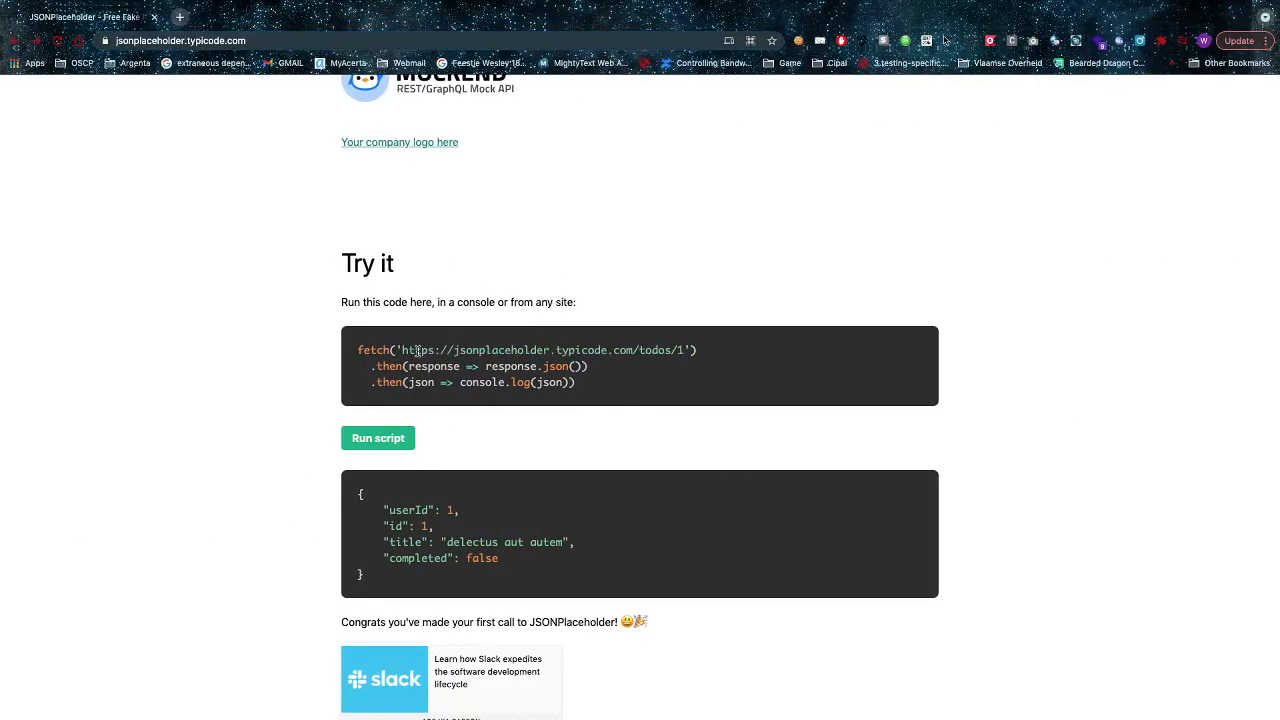
{"action": "left_click_drag", "start_coordinate": [401, 350], "coordinate": [686, 350]}
{"action": "key", "text": "ctrl+c"}
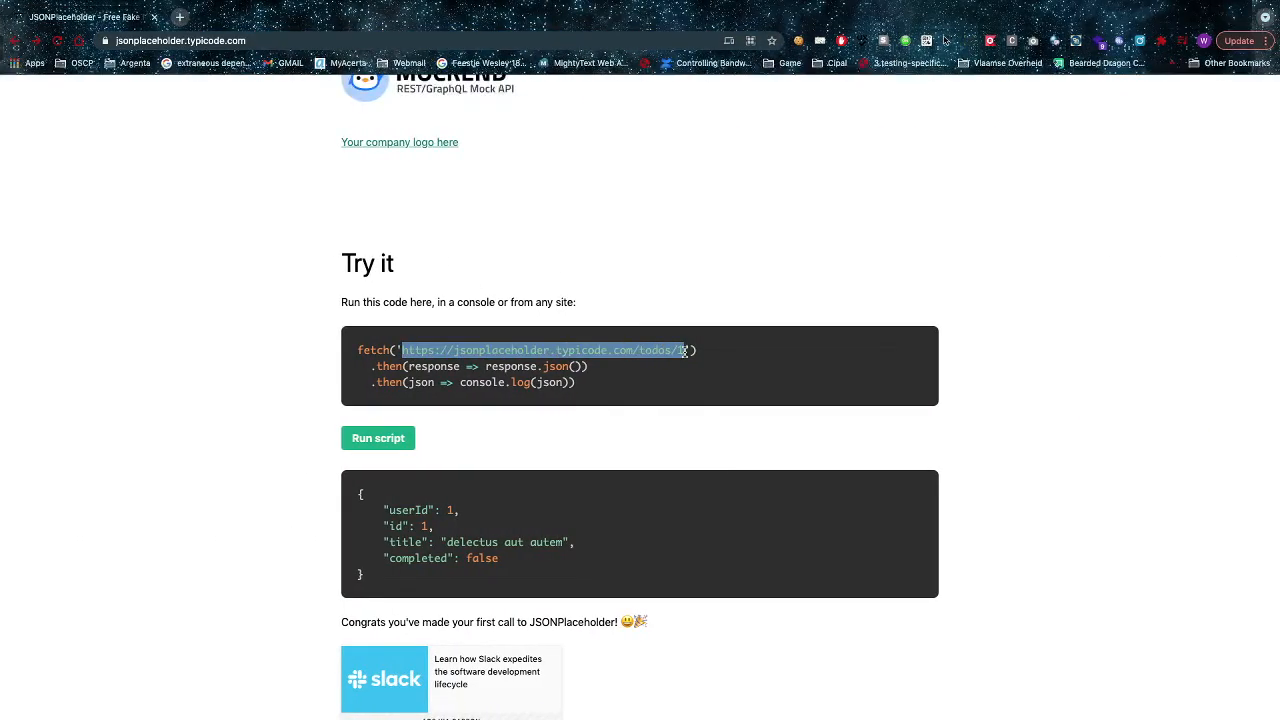
{"action": "key", "text": "ctrl+Left"}
{"action": "double_click", "coordinate": [497, 109]}
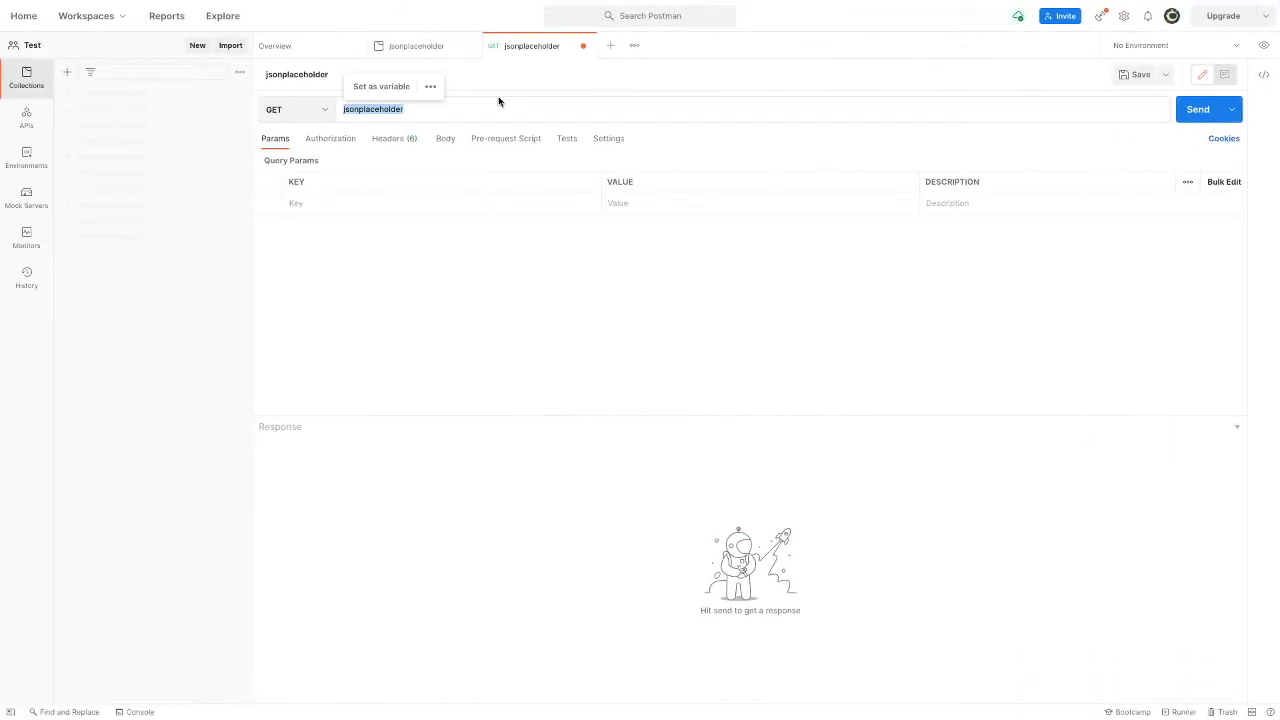
{"action": "key", "text": "ctrl+v"}
{"action": "left_click", "coordinate": [442, 361]}
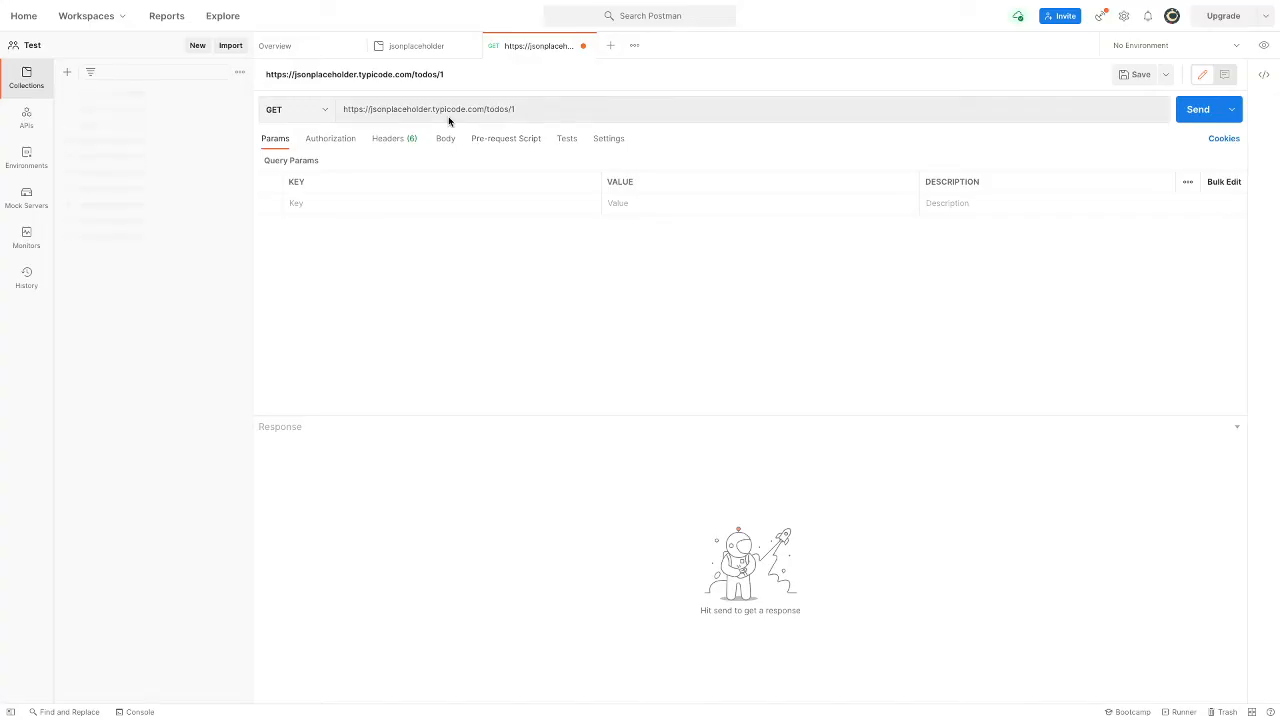
{"action": "double_click", "coordinate": [498, 109]}
{"action": "left_click", "coordinate": [544, 113]}
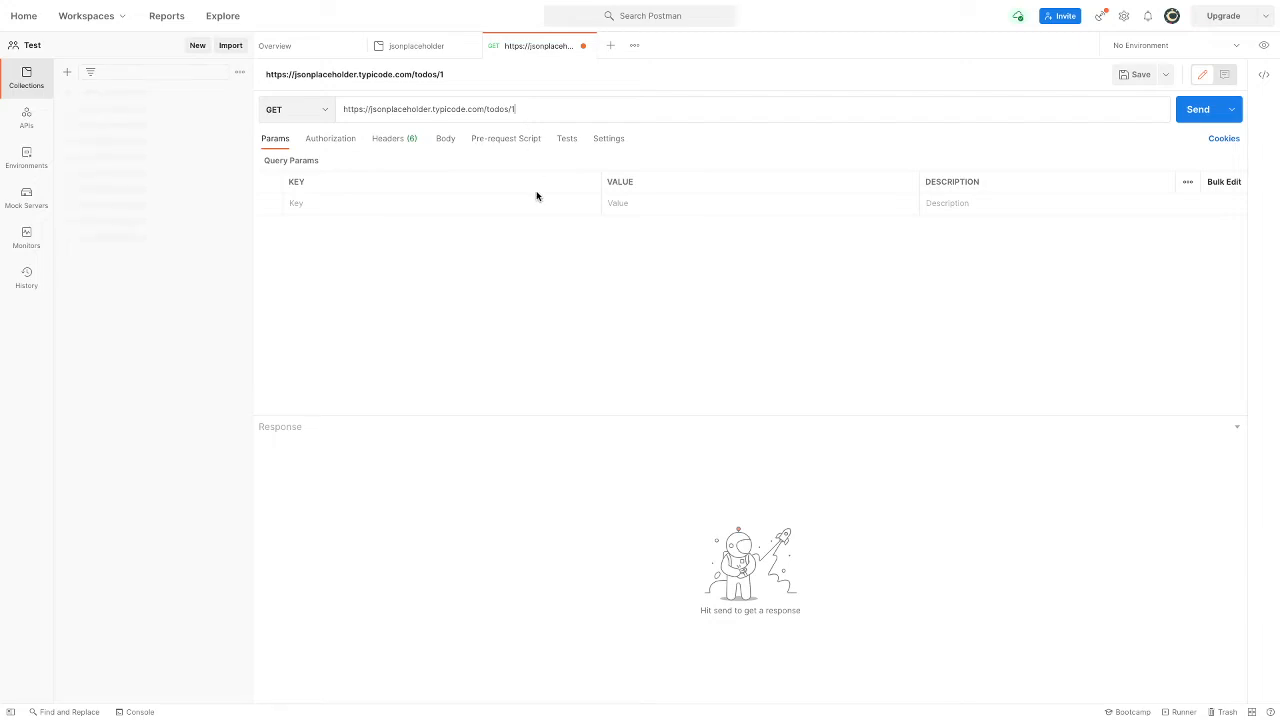
{"action": "left_click", "coordinate": [1200, 110]}
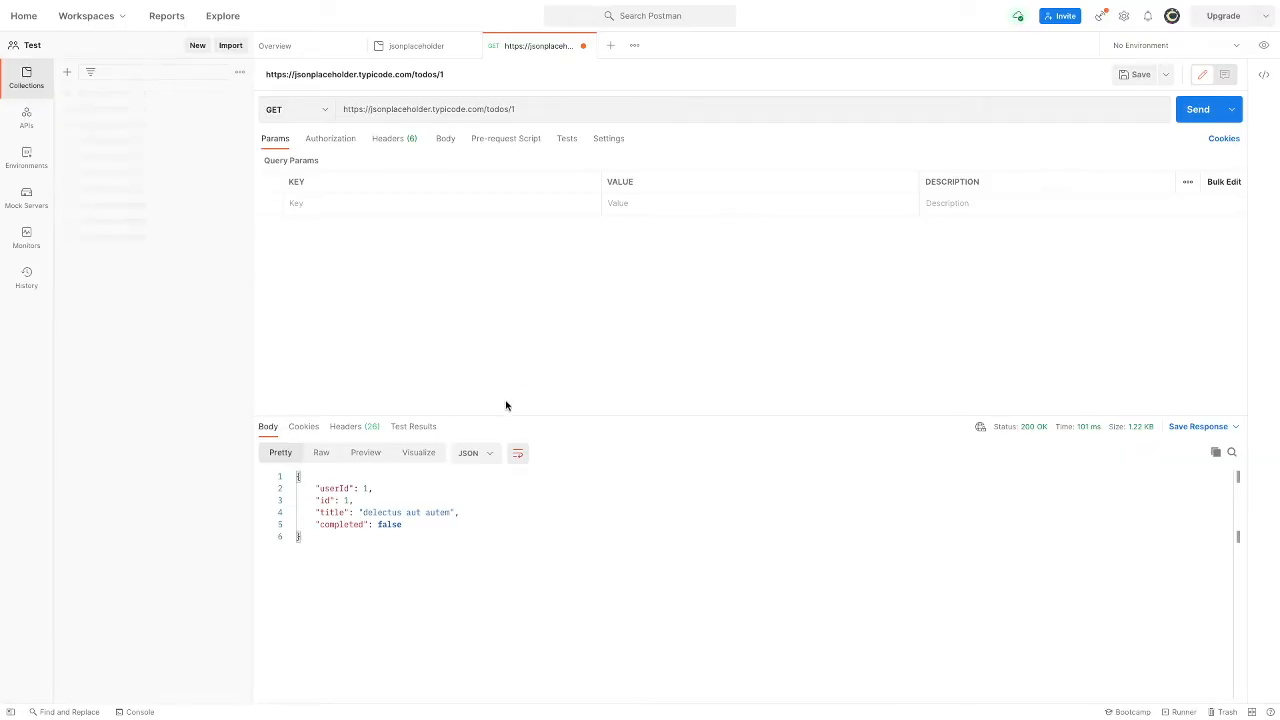
{"action": "left_click", "coordinate": [542, 112]}
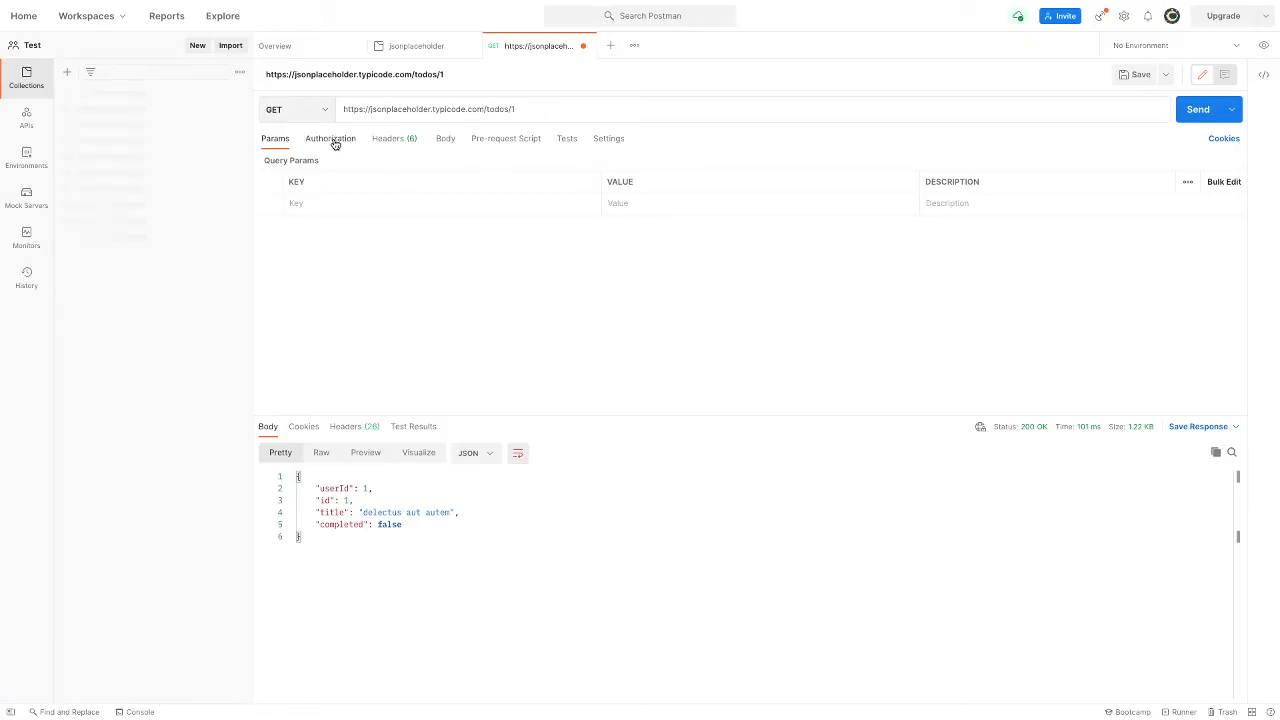
{"action": "key", "text": "ctrl+Right"}
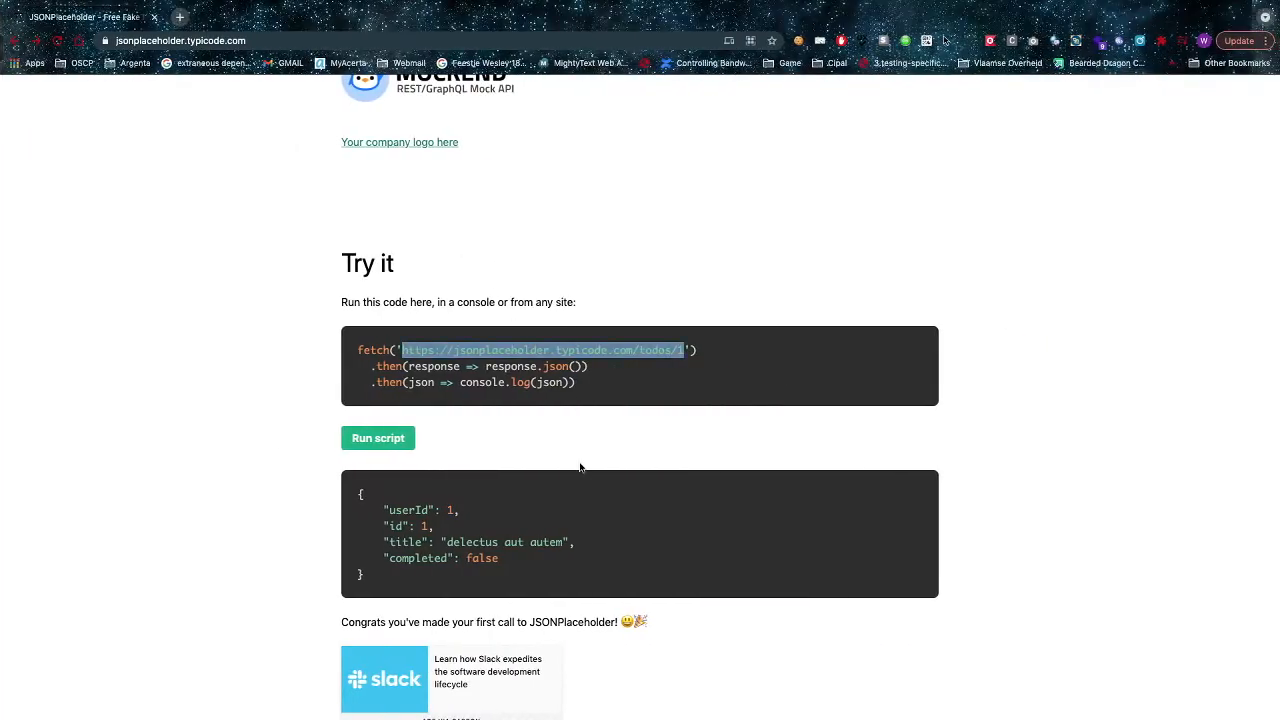
{"action": "key", "text": "ctrl+Left"}
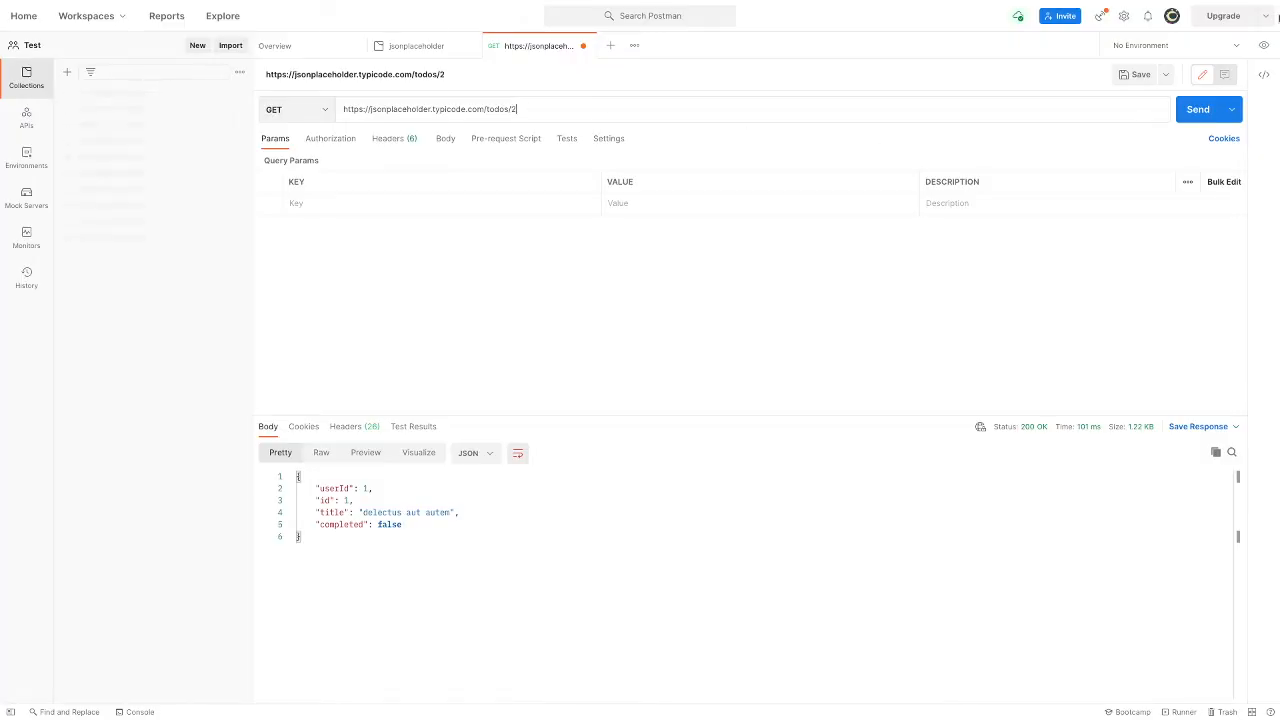
{"action": "left_click", "coordinate": [1197, 112]}
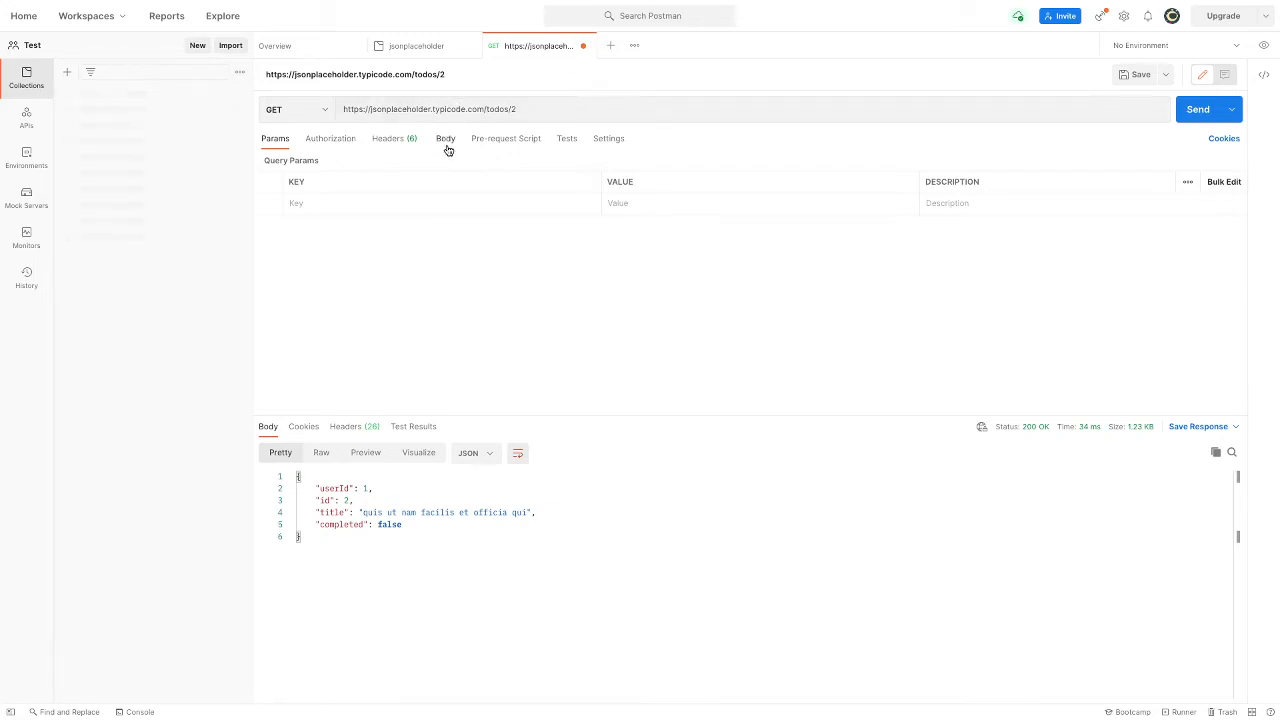
{"action": "left_click_drag", "start_coordinate": [484, 108], "coordinate": [370, 108]}
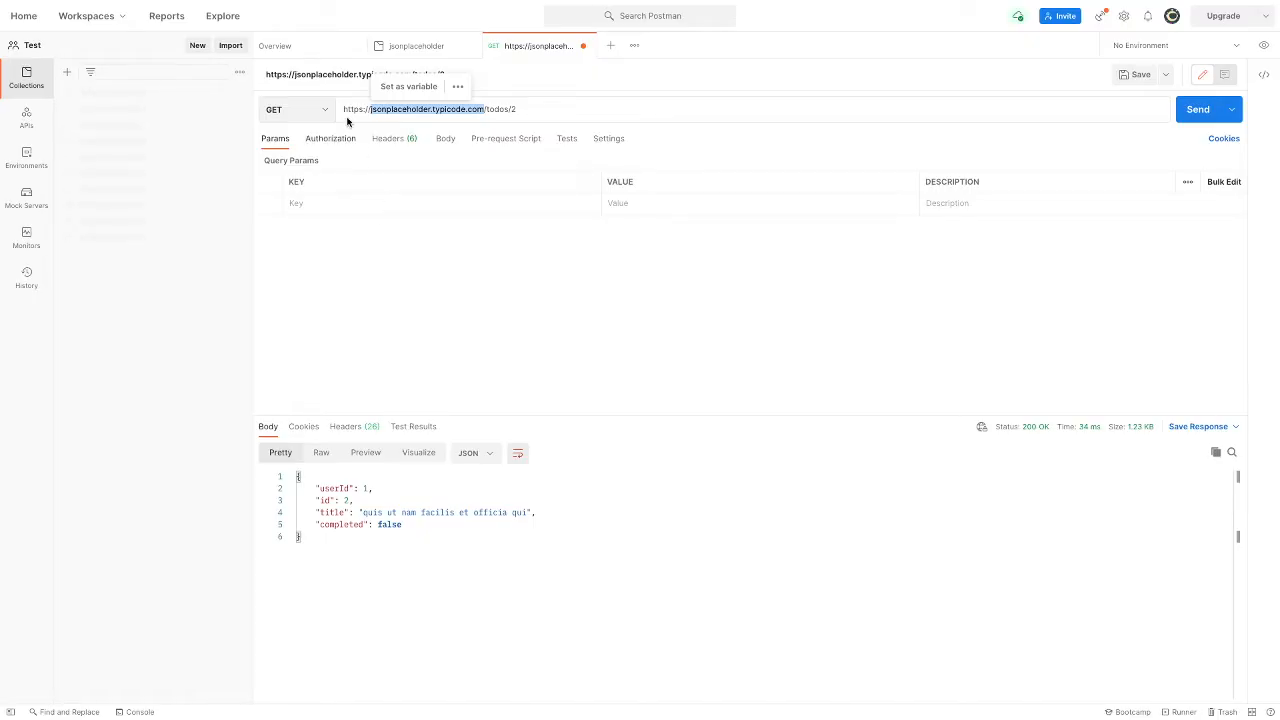
{"action": "left_click", "coordinate": [392, 87]}
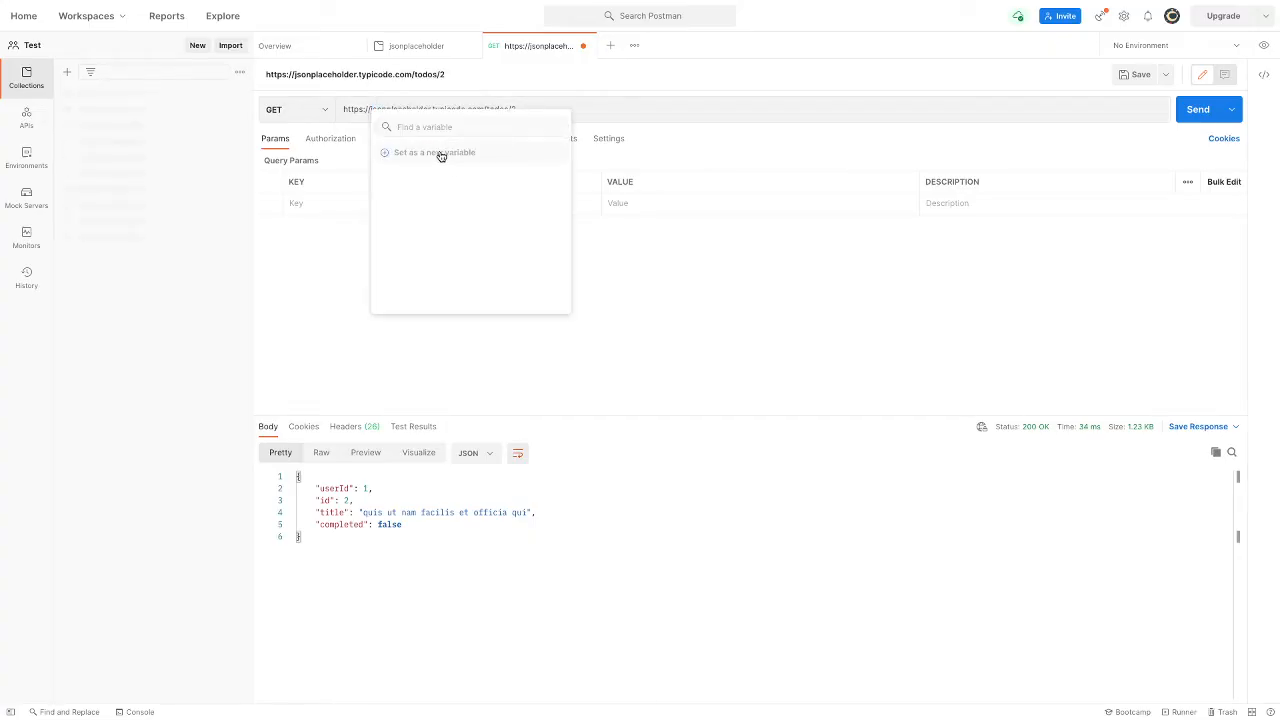
{"action": "left_click", "coordinate": [558, 106]}
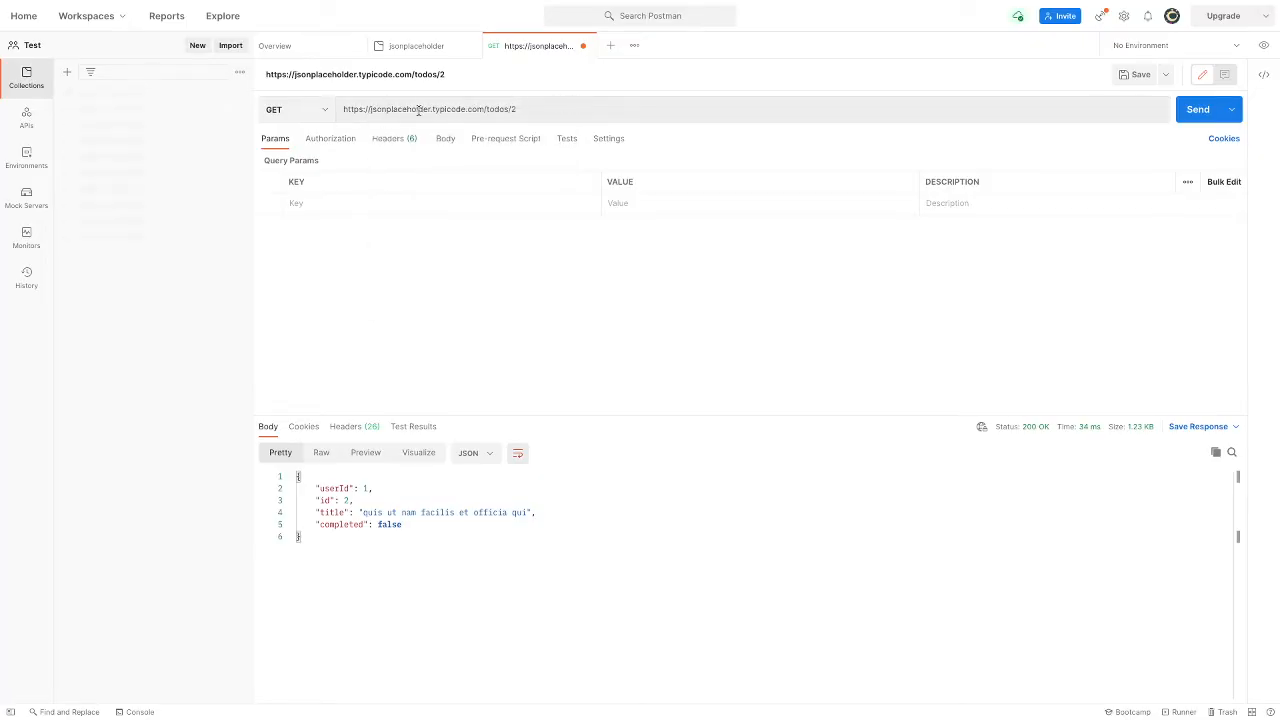
{"action": "double_click", "coordinate": [418, 109]}
{"action": "left_click", "coordinate": [432, 109]}
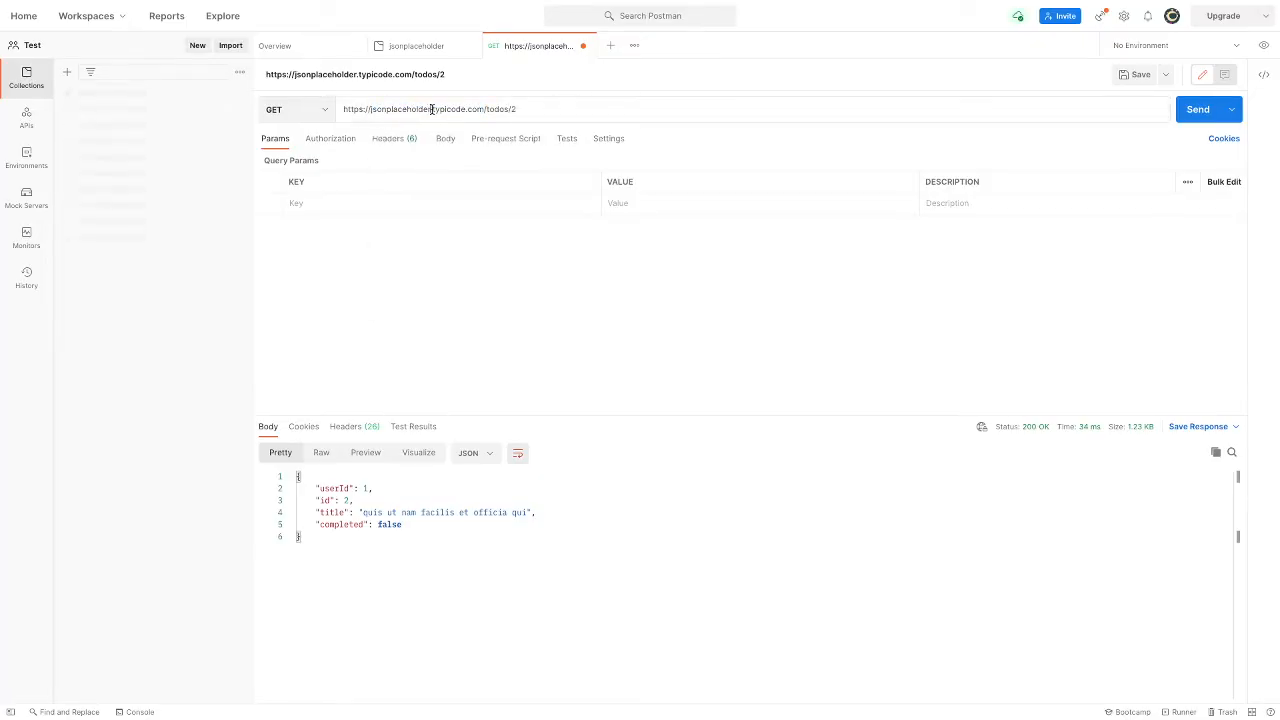
{"action": "left_click_drag", "start_coordinate": [431, 109], "coordinate": [517, 109]}
{"action": "left_click", "coordinate": [404, 109]}
- Turn the jsonplaceholder.typicode.com part of the request URL into a new variable named URL with Global scope
{"action": "left_click", "coordinate": [488, 112]}
{"action": "double_click", "coordinate": [371, 109]}
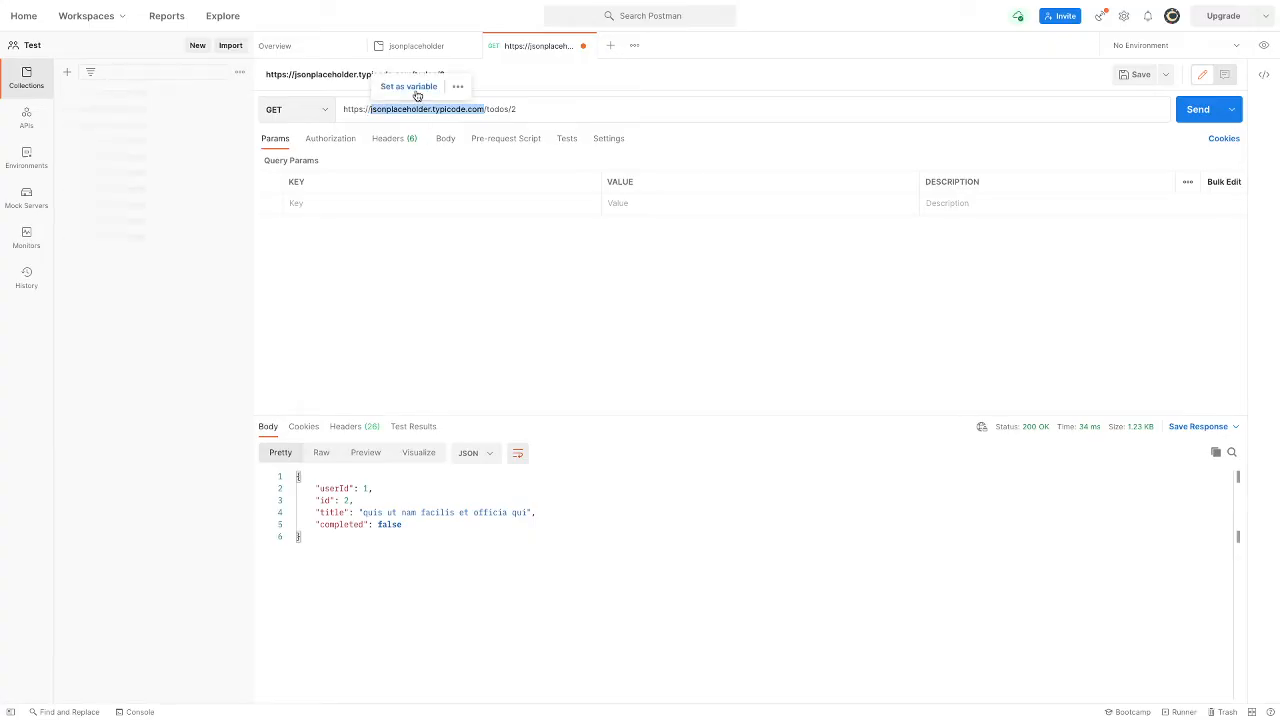
{"action": "left_click", "coordinate": [416, 91]}
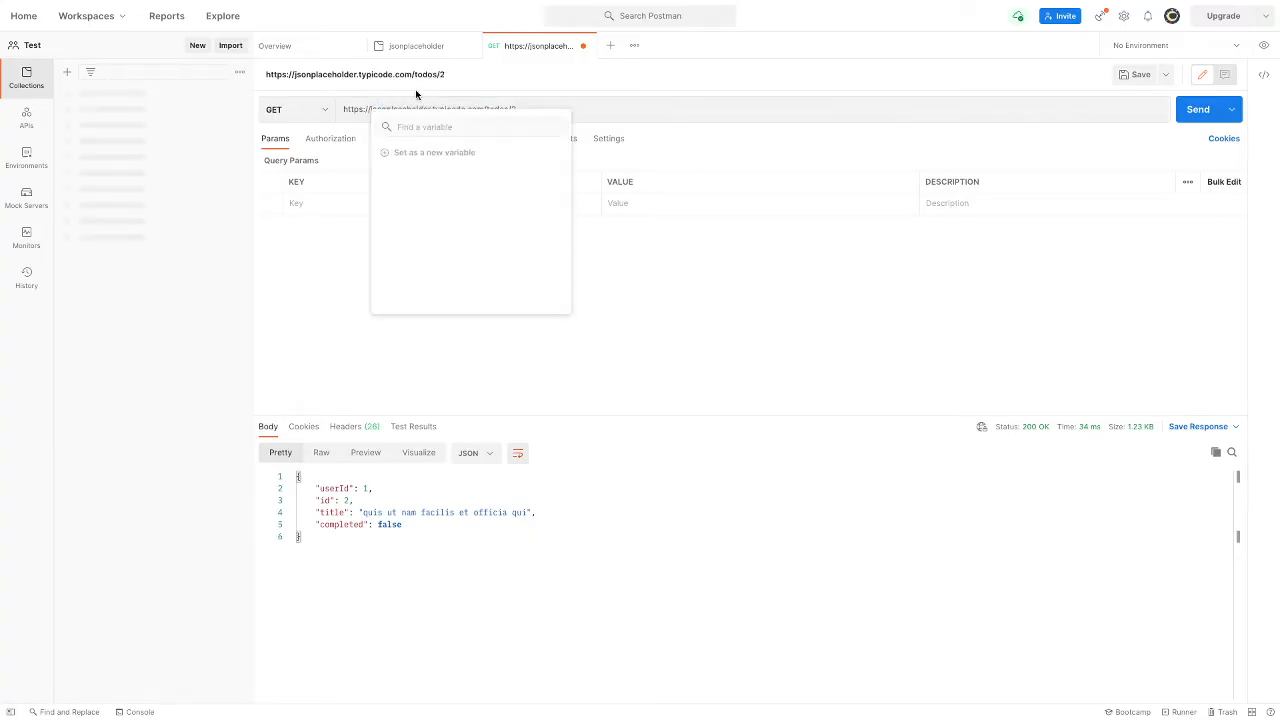
{"action": "left_click", "coordinate": [414, 156]}
{"action": "left_click", "coordinate": [507, 154]}
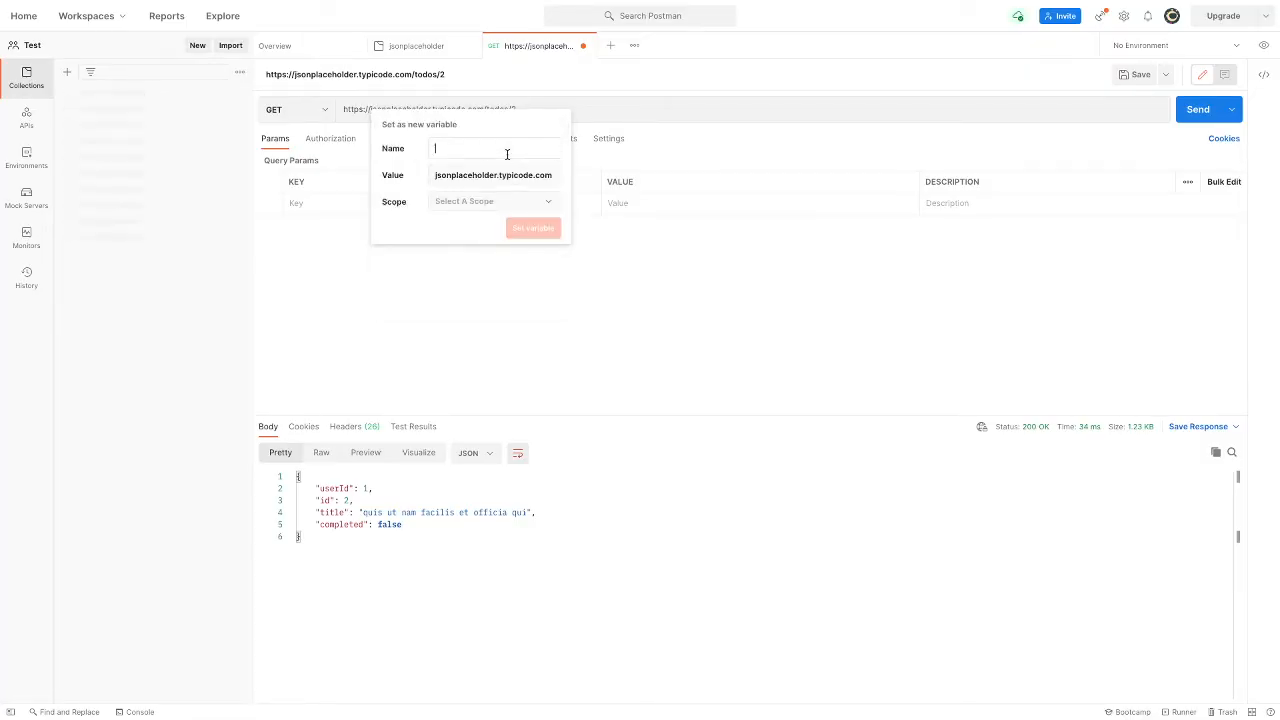
{"action": "type", "text": "URL"}
{"action": "left_click", "coordinate": [503, 205]}
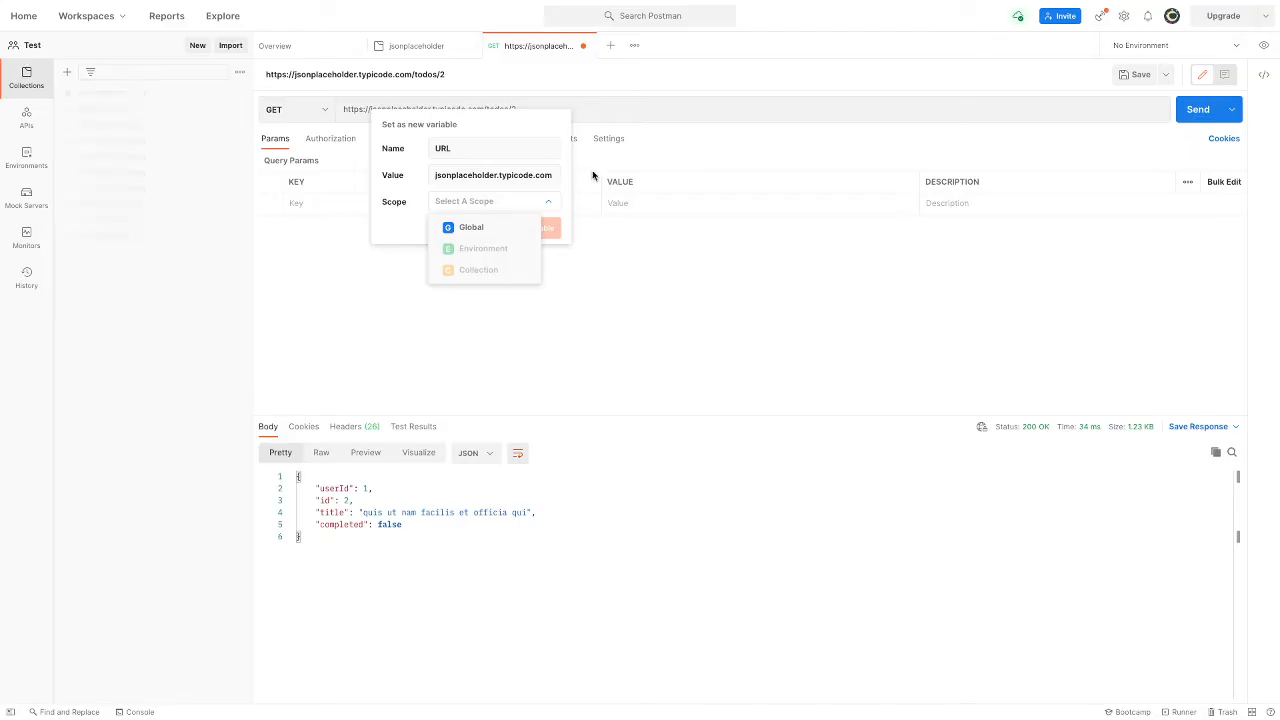
{"action": "left_click", "coordinate": [462, 230]}
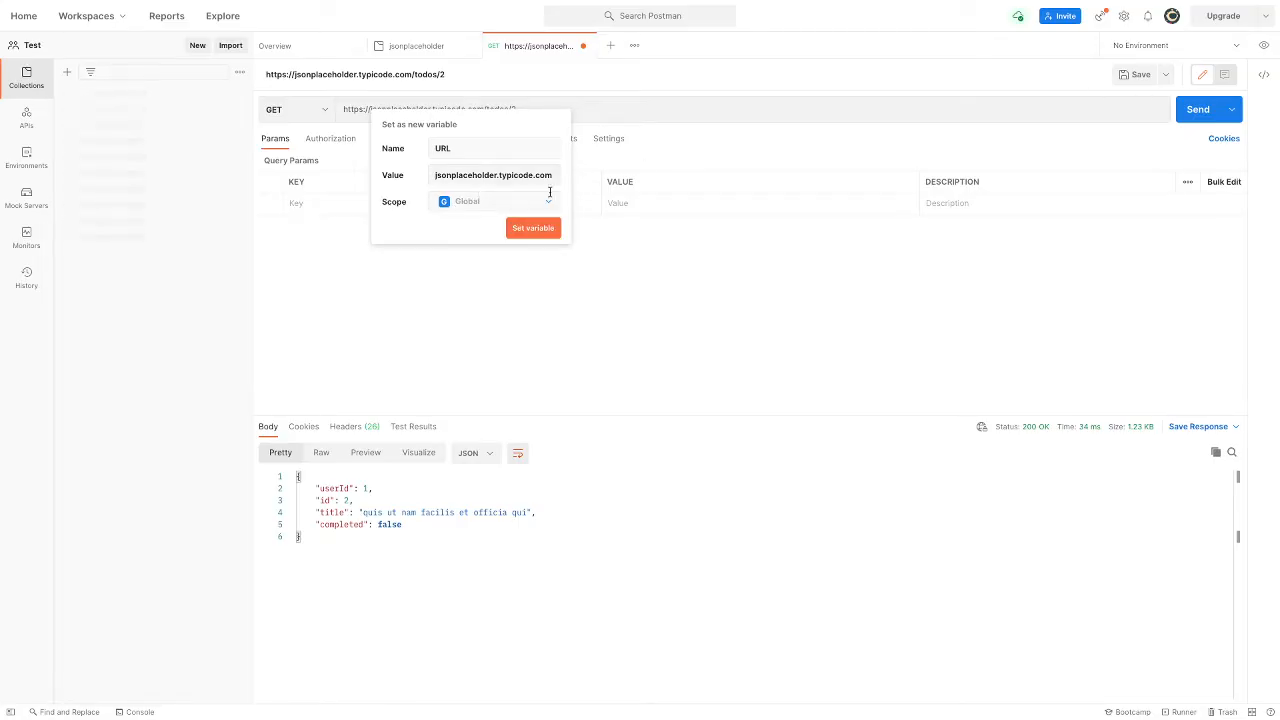
{"action": "left_click", "coordinate": [542, 228]}
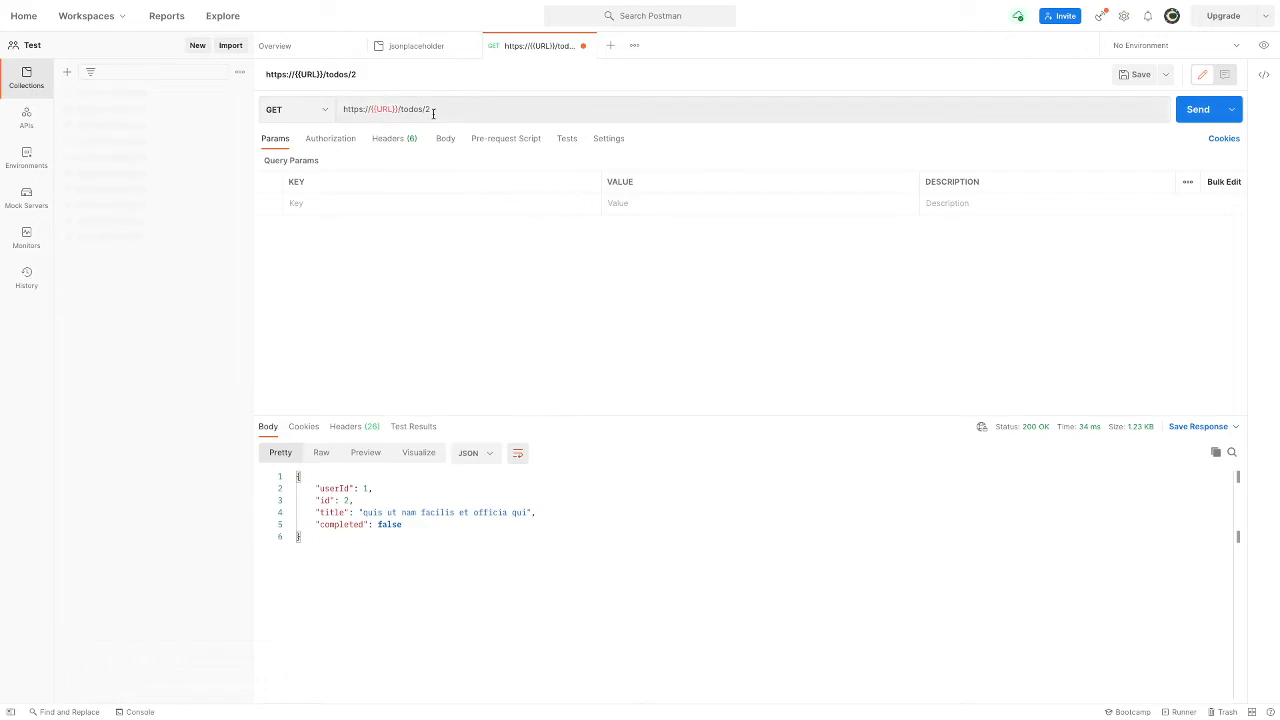
{"action": "left_click", "coordinate": [1196, 109]}
{"action": "key", "text": "ctrl+Right"}
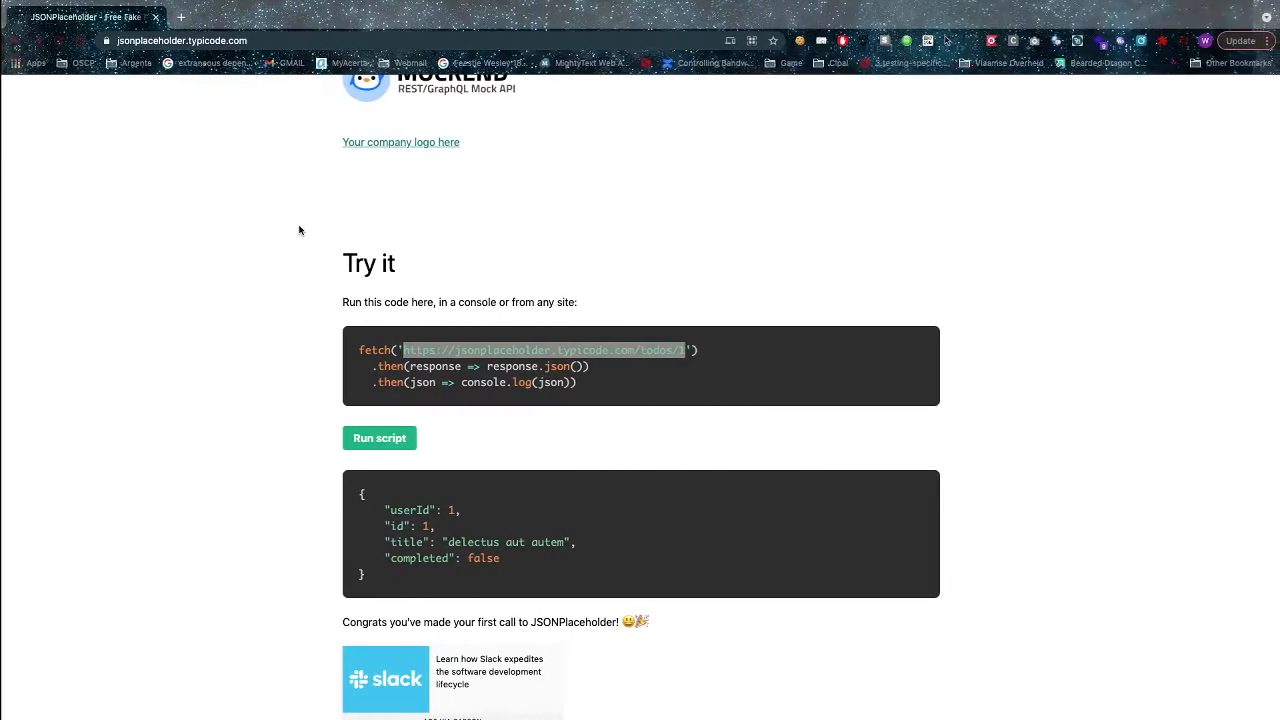
- Open the /posts resource from the JSONPlaceholder resource list, select its address and switch back to Postman
{"action": "scroll", "coordinate": [373, 336], "scroll_direction": "down", "scroll_amount": 5}
{"action": "scroll", "coordinate": [372, 335], "scroll_direction": "down", "scroll_amount": 4}
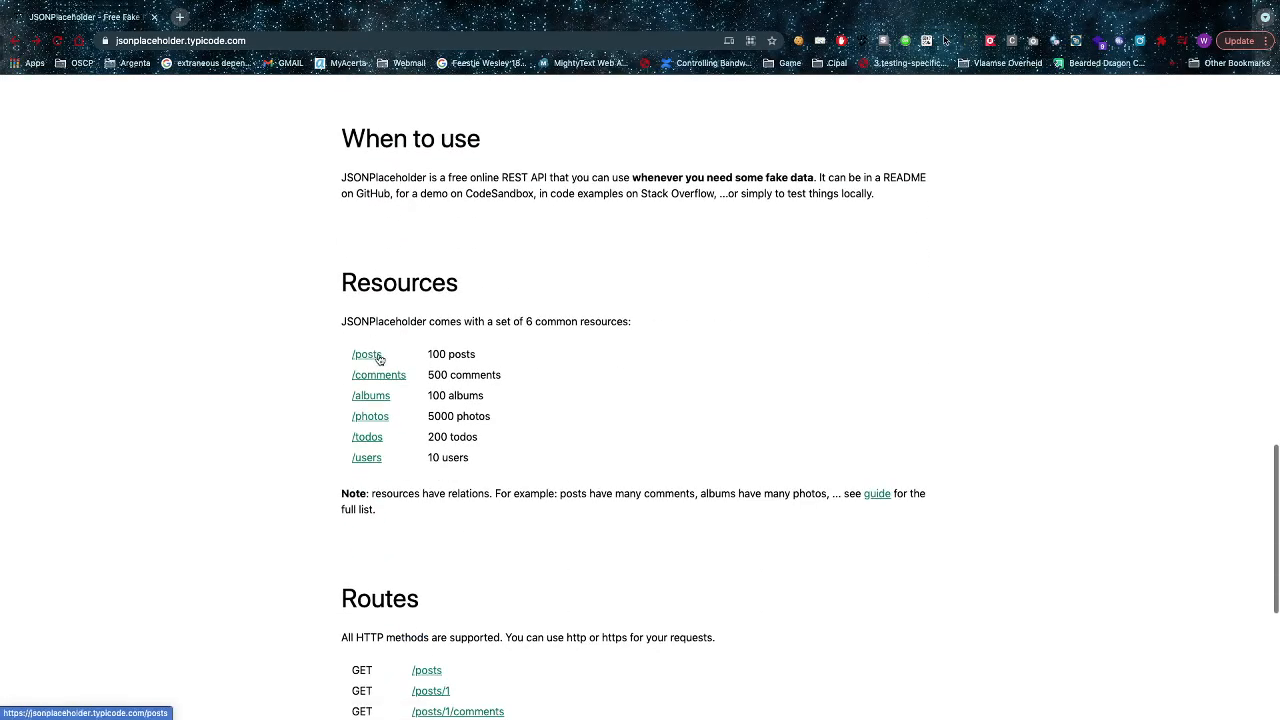
{"action": "scroll", "coordinate": [366, 351], "scroll_direction": "down", "scroll_amount": 1}
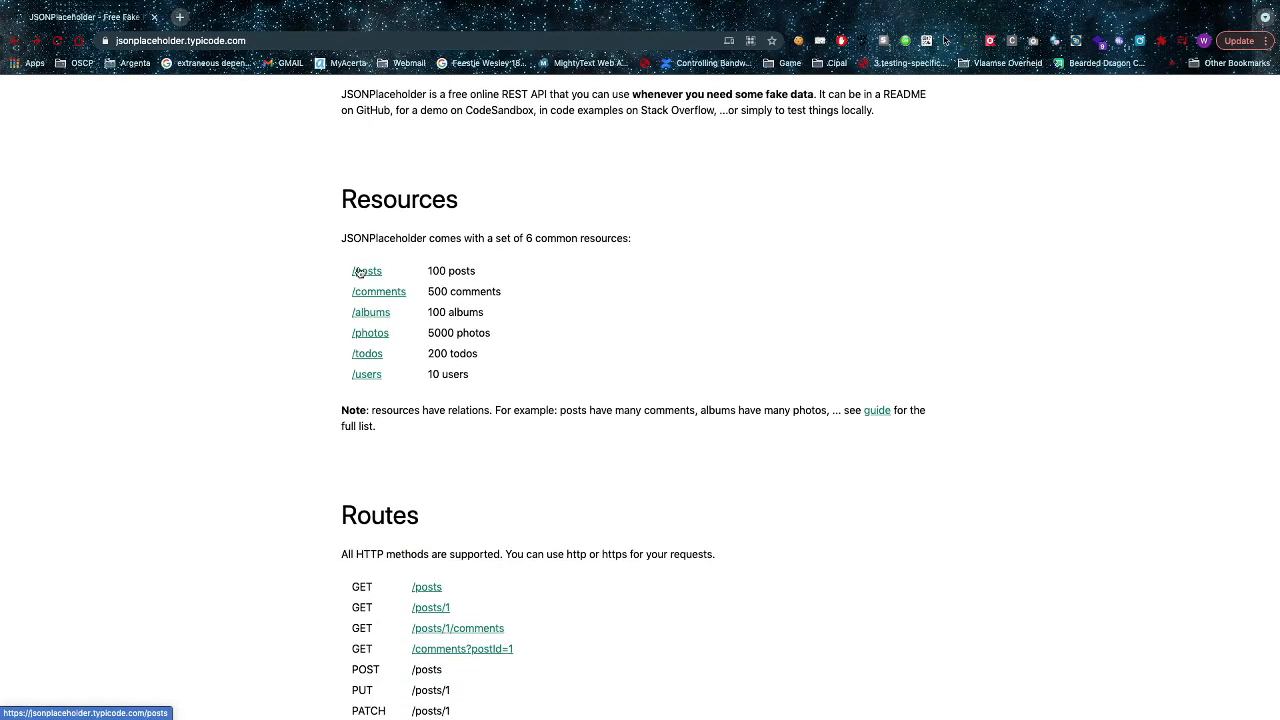
{"action": "left_click", "coordinate": [366, 271]}
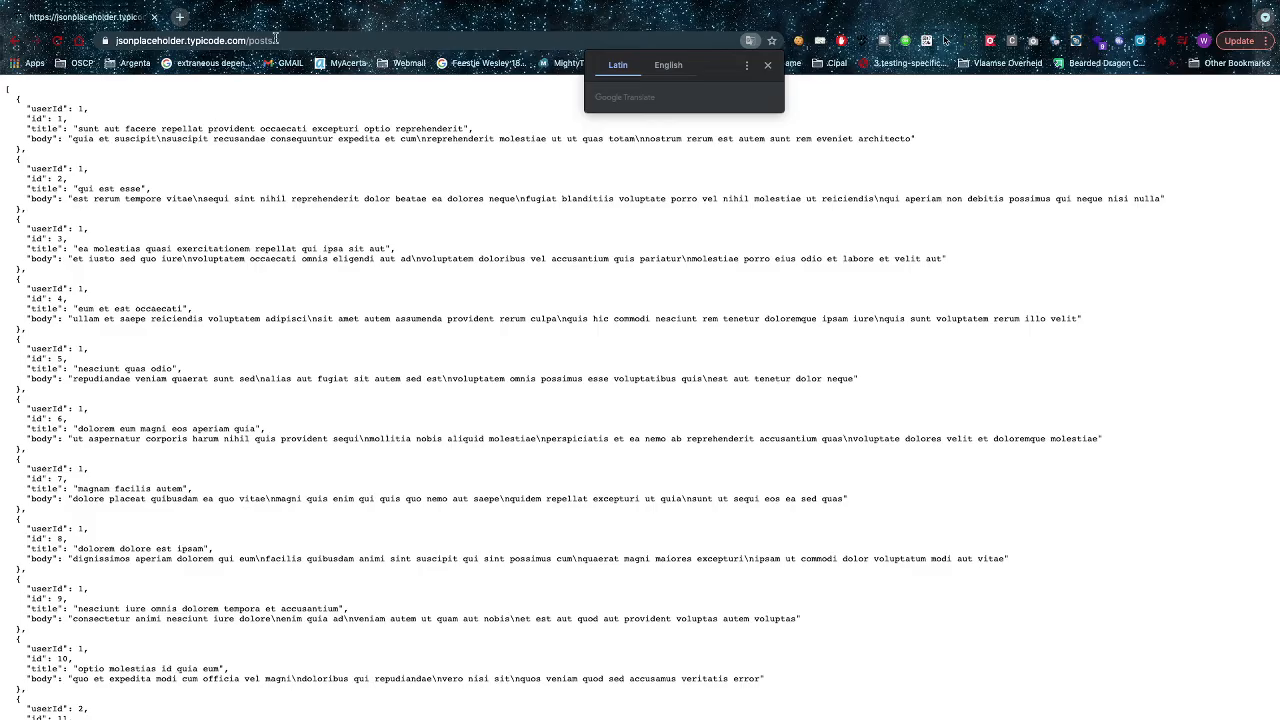
{"action": "left_click", "coordinate": [280, 40]}
{"action": "triple_click", "coordinate": [293, 41]}
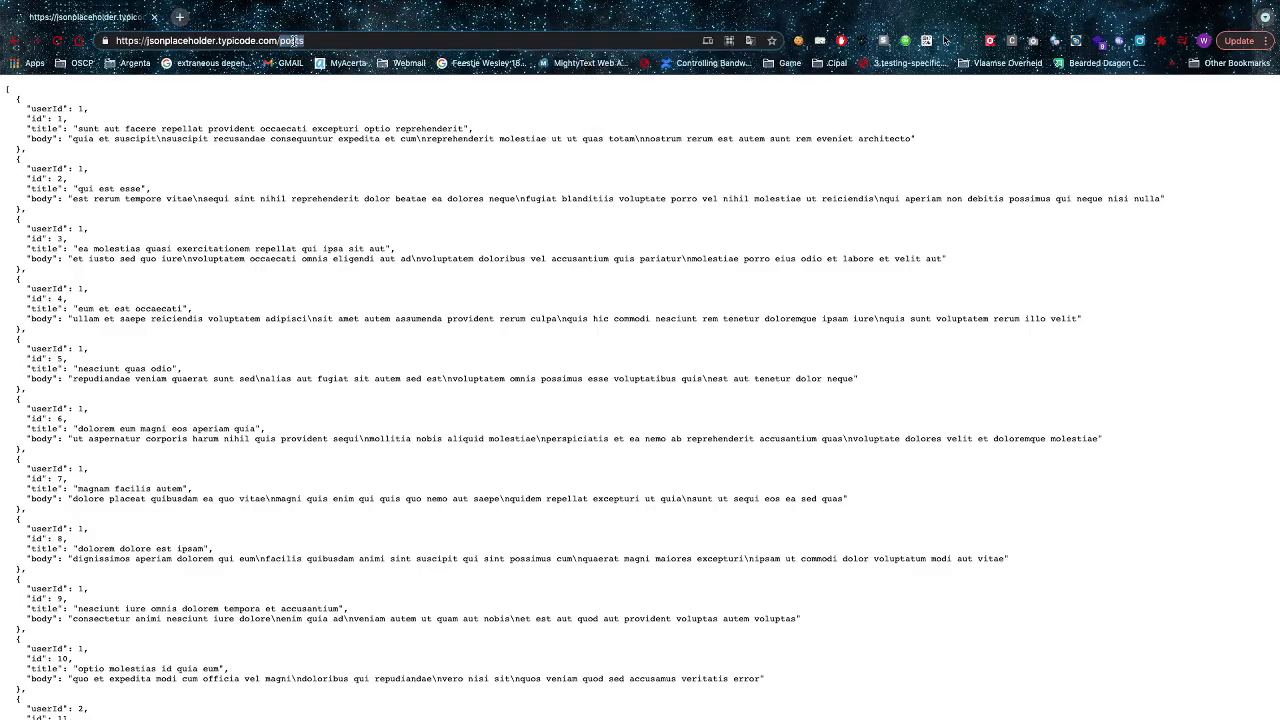
{"action": "key", "text": "ctrl+Left"}
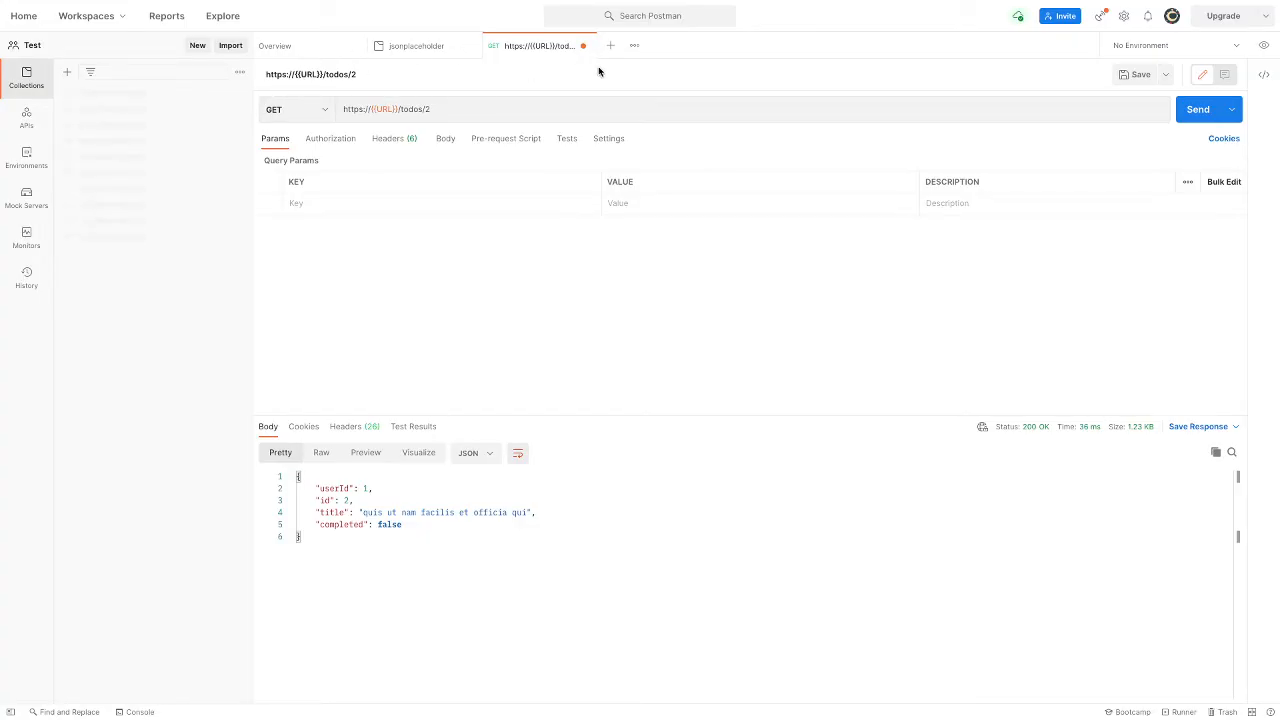
{"action": "right_click", "coordinate": [539, 51]}
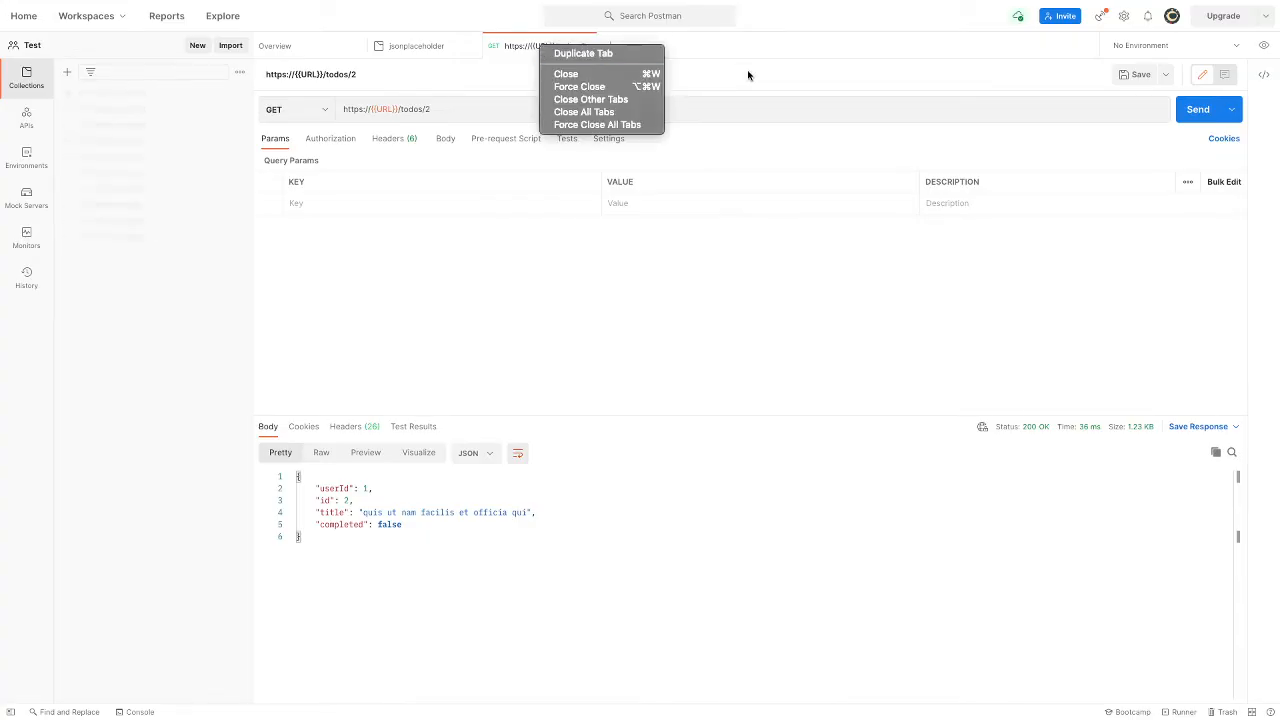
{"action": "left_click", "coordinate": [974, 86]}
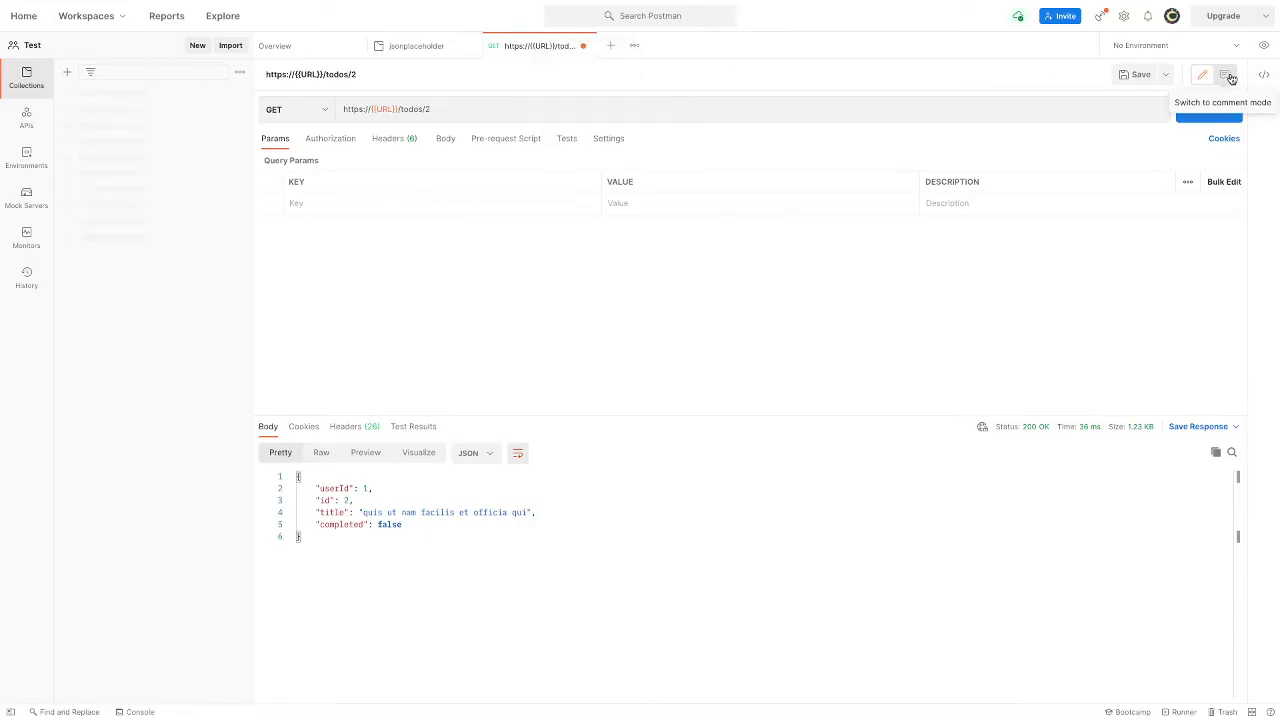
{"action": "left_click", "coordinate": [1141, 78]}
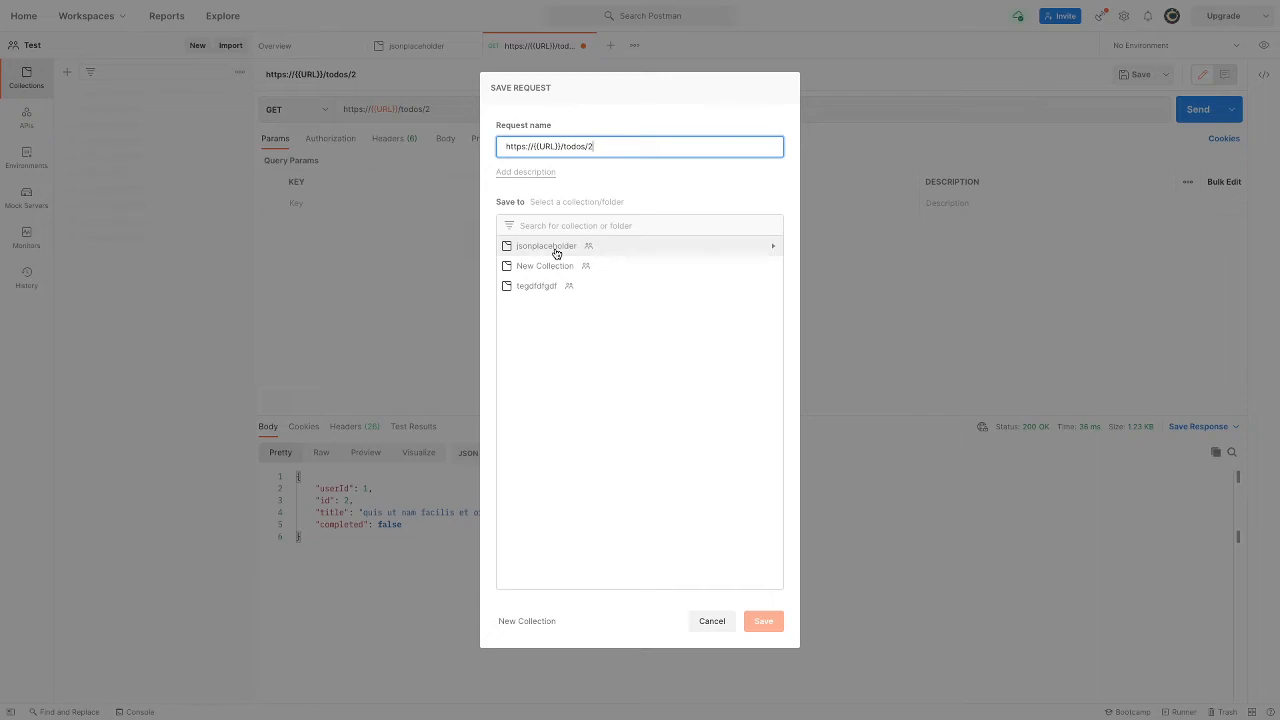
{"action": "left_click", "coordinate": [556, 249]}
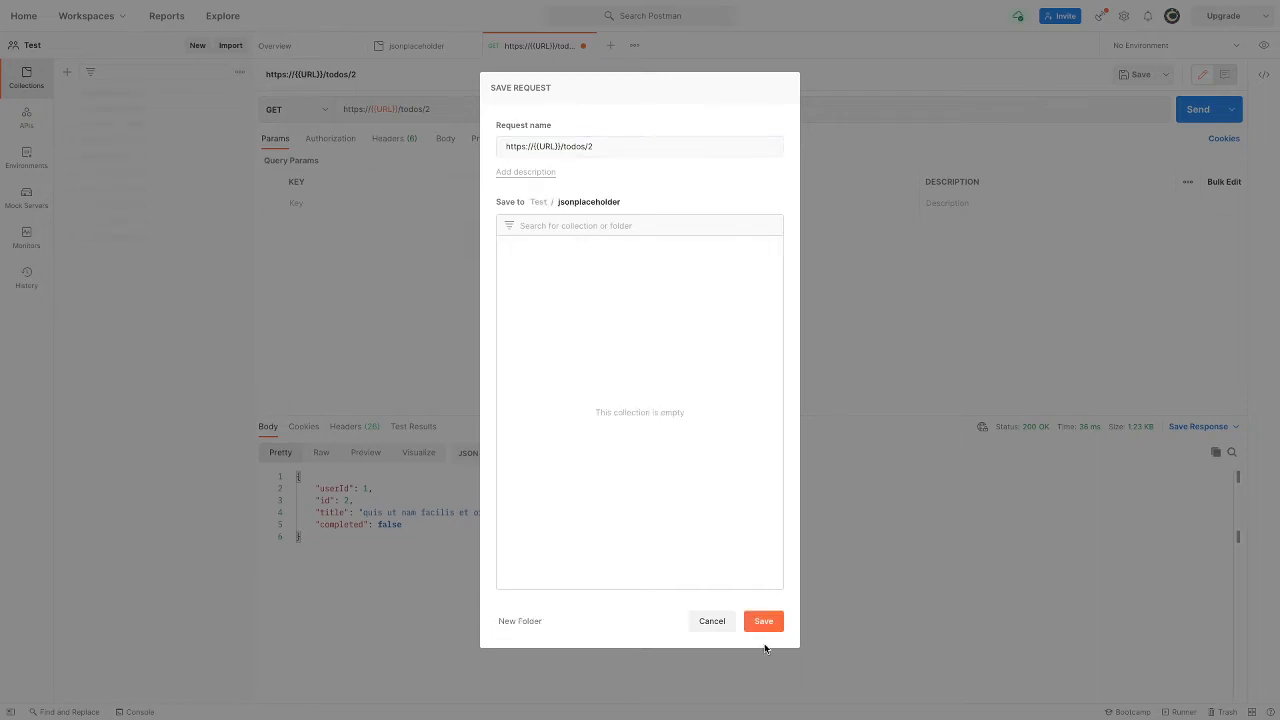
{"action": "left_click", "coordinate": [765, 627]}
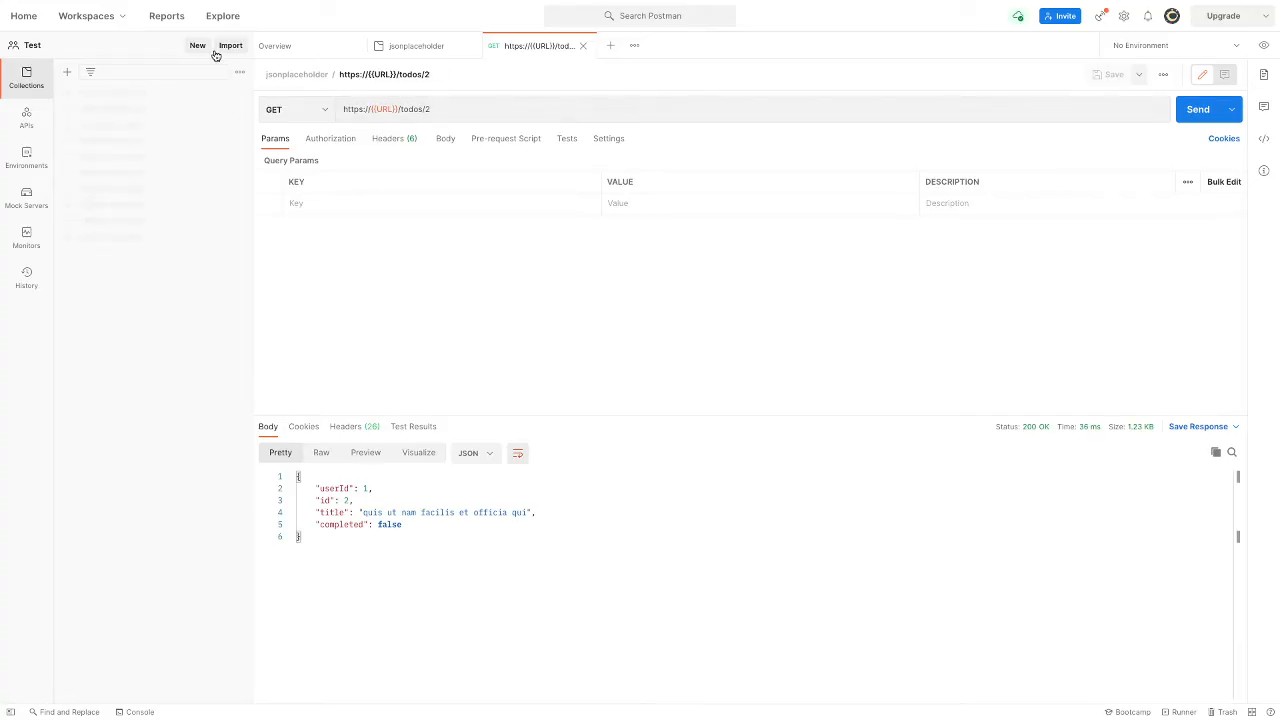
- Rename the saved todos request as "GET /todos/id"
{"action": "left_click", "coordinate": [437, 75]}
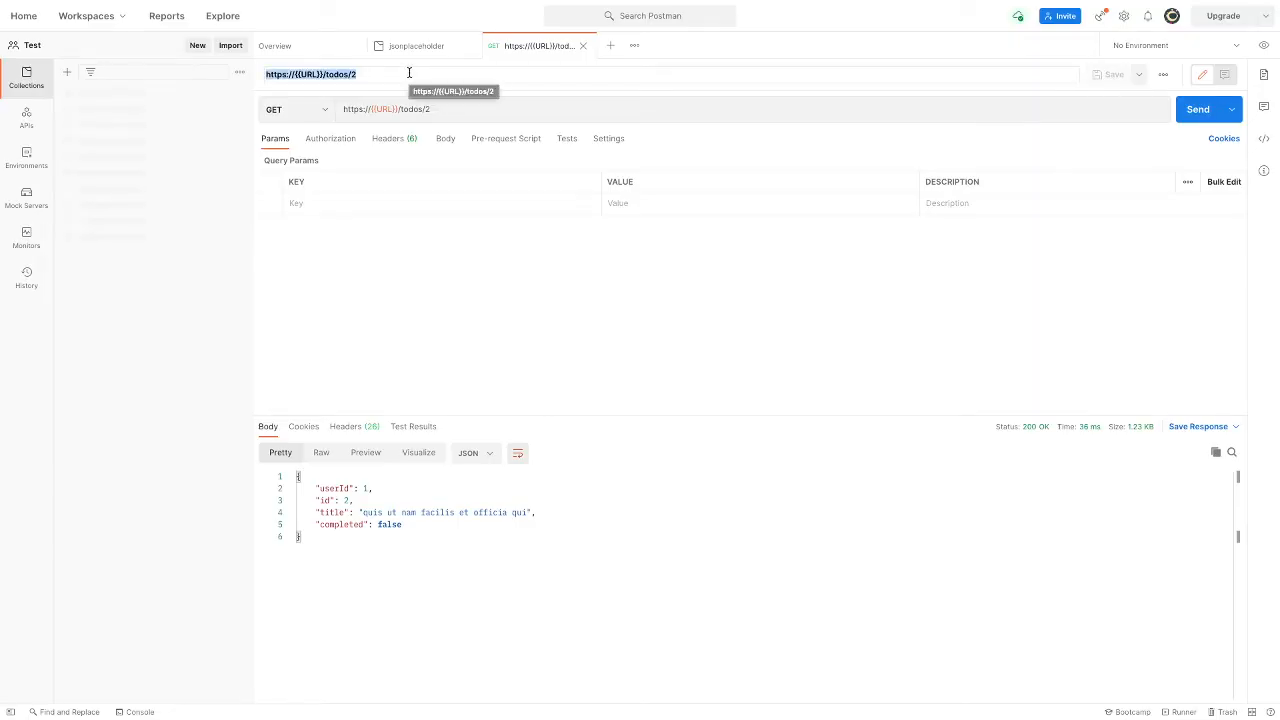
{"action": "key", "text": "BackSpace"}
{"action": "type", "text": "GET"}
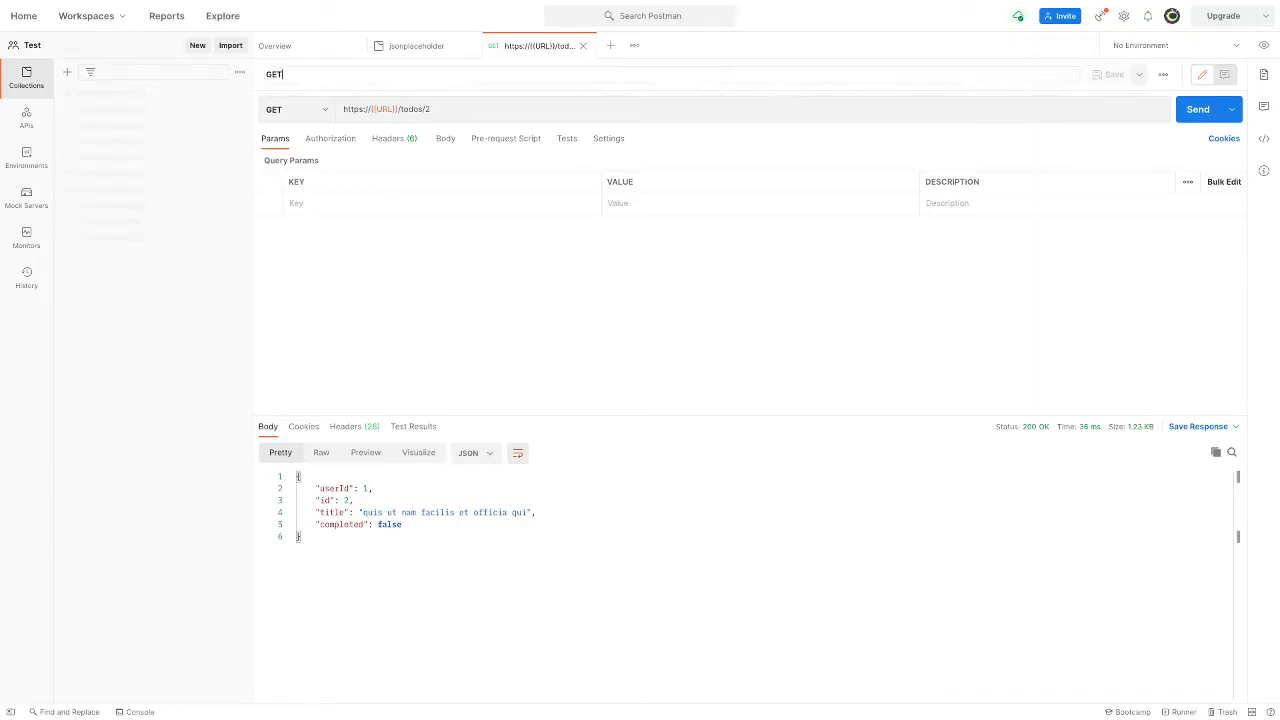
{"action": "type", "text": " /todos/id"}
{"action": "left_click", "coordinate": [1029, 57]}
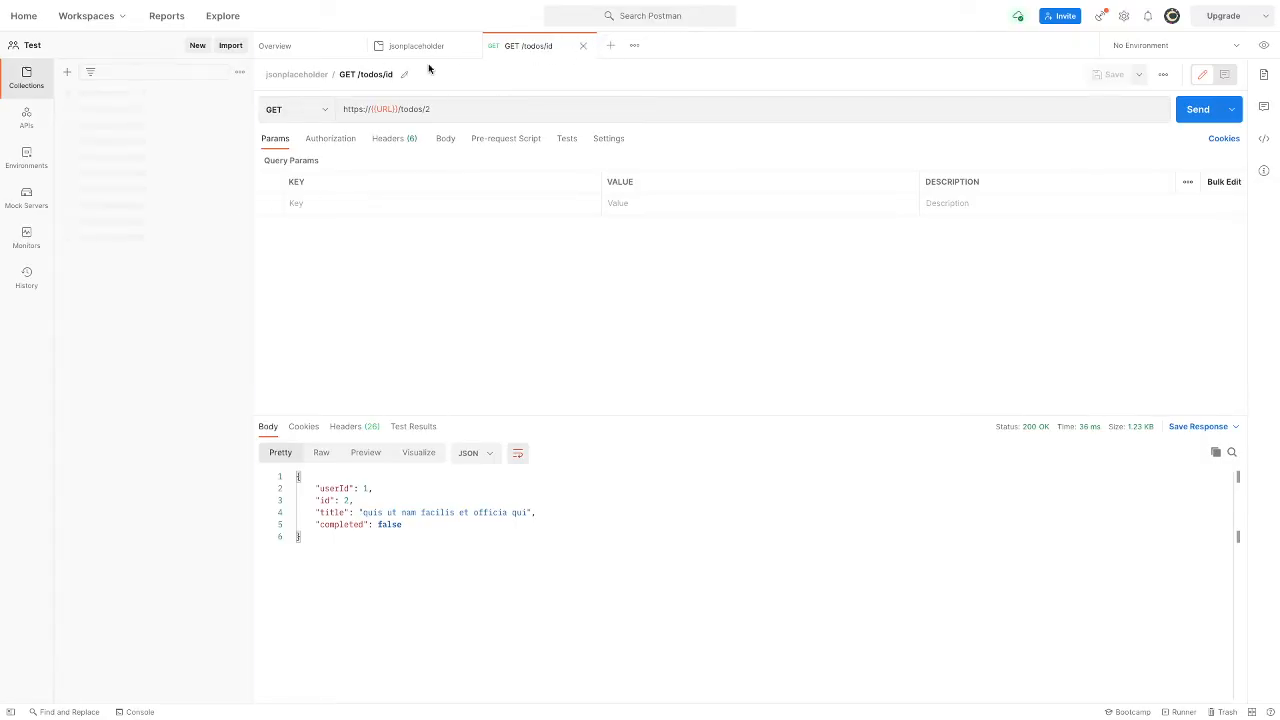
{"action": "left_click", "coordinate": [610, 45]}
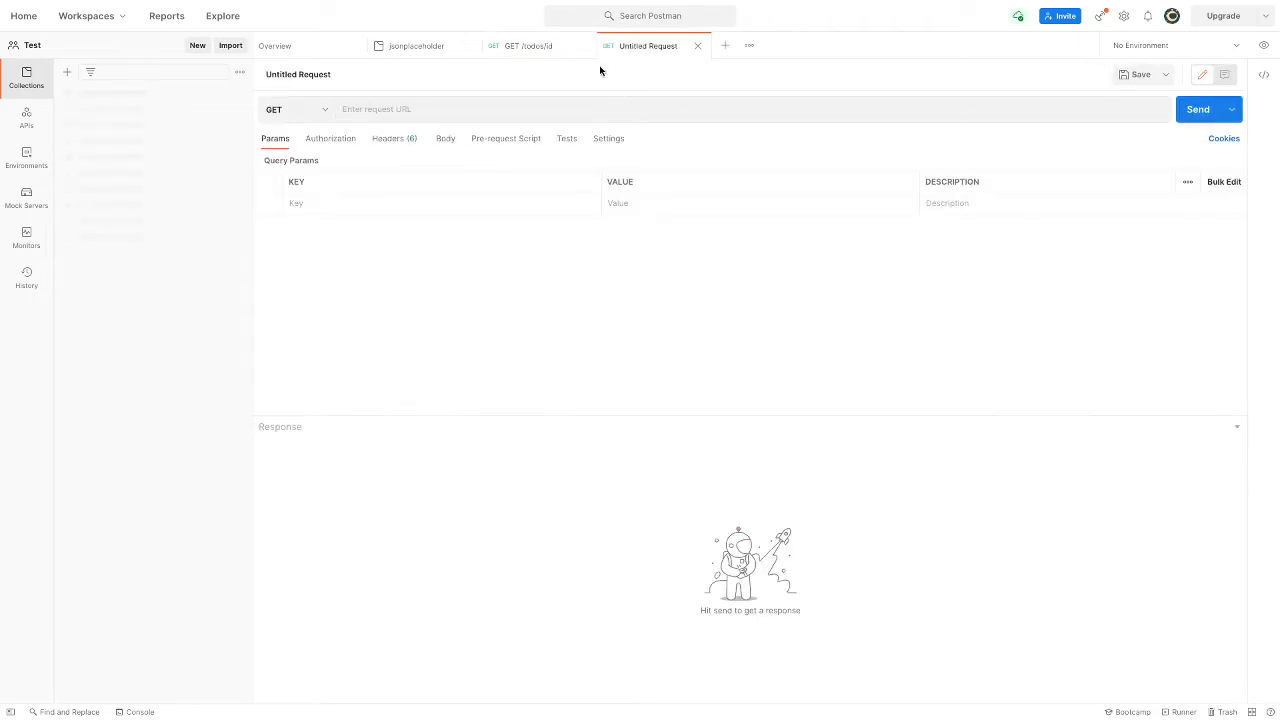
{"action": "left_click", "coordinate": [1195, 45]}
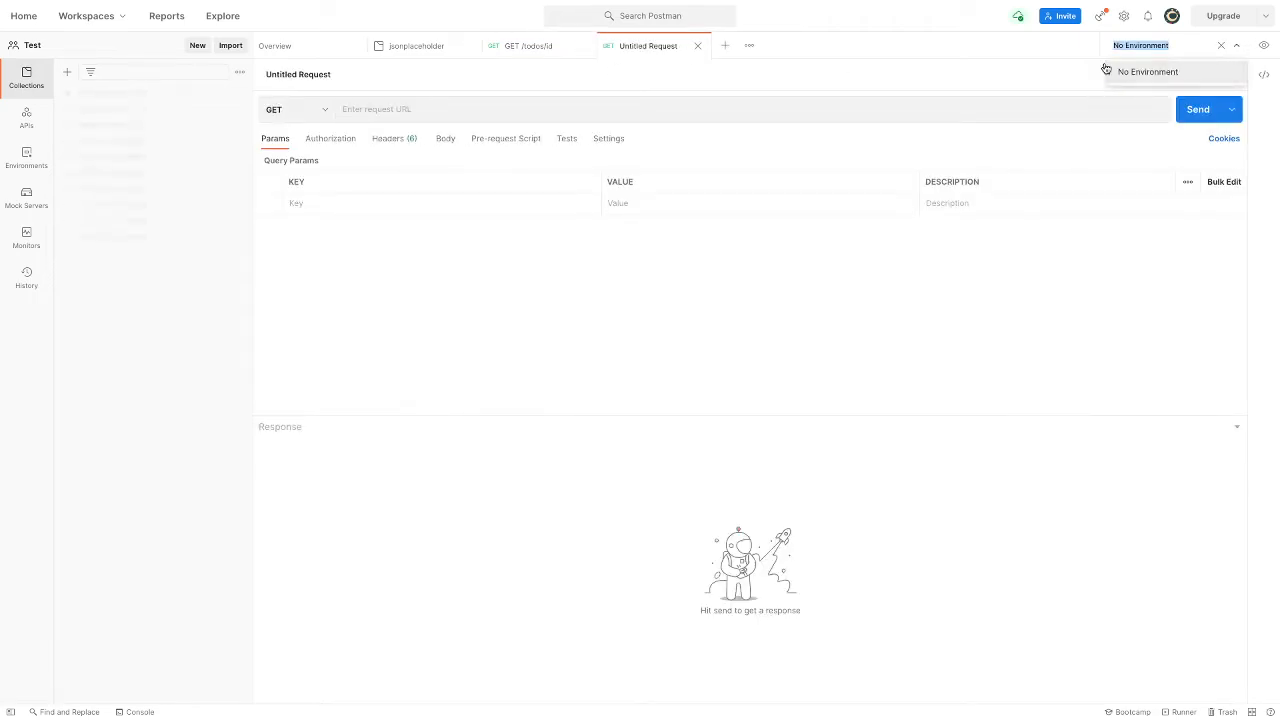
{"action": "left_click", "coordinate": [607, 80]}
{"action": "left_click", "coordinate": [550, 110]}
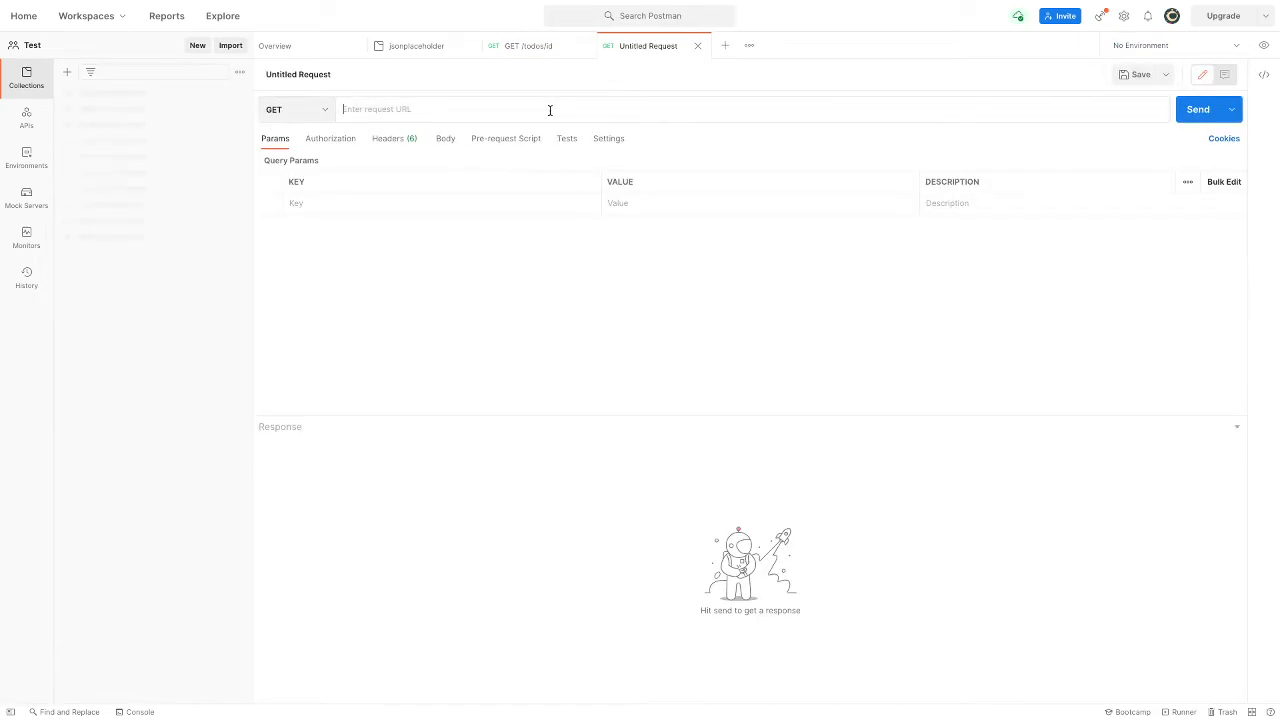
{"action": "key", "text": "ctrl+Right"}
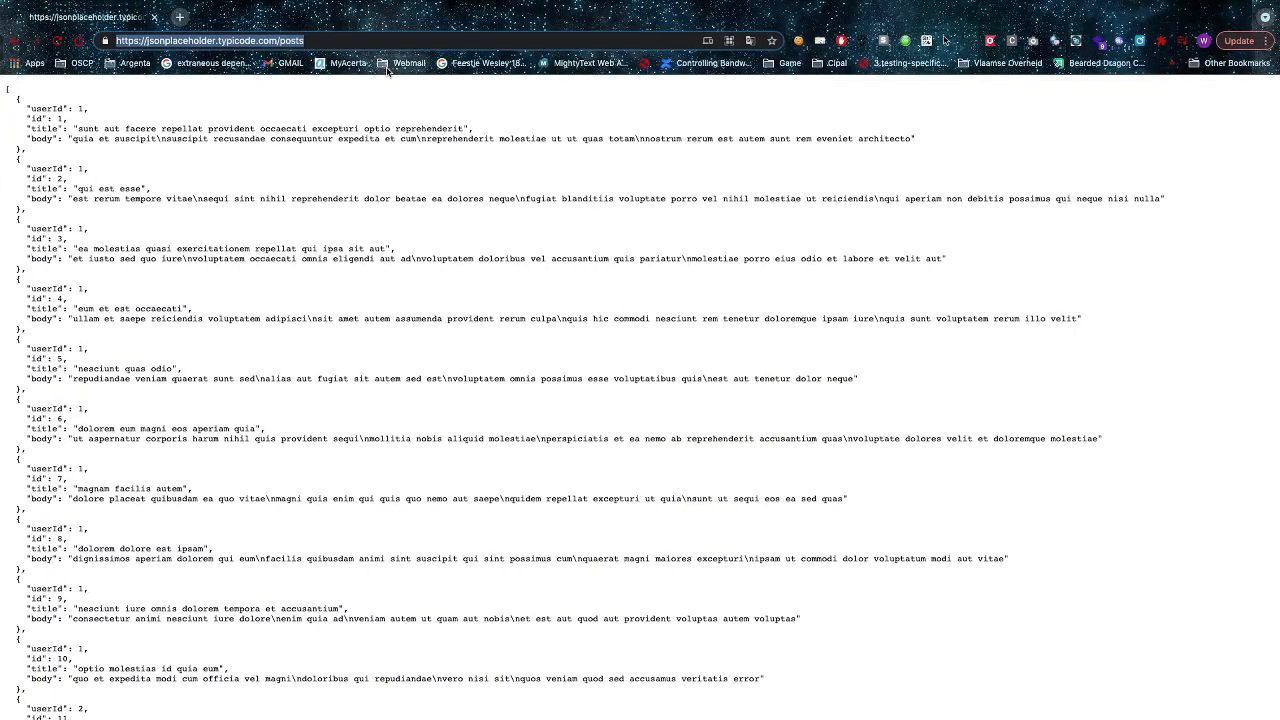
{"action": "key", "text": "ctrl+Left"}
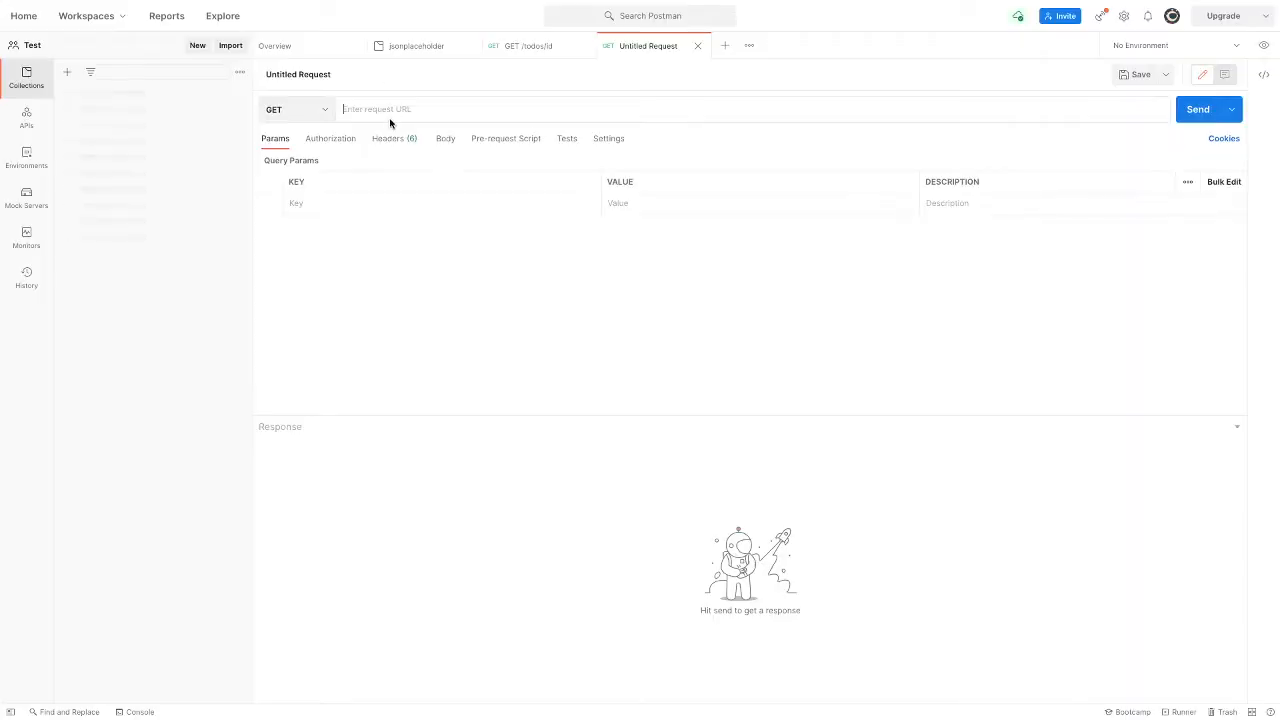
{"action": "type", "text": "https://jsonplaceholder.typicode.com/posts"}
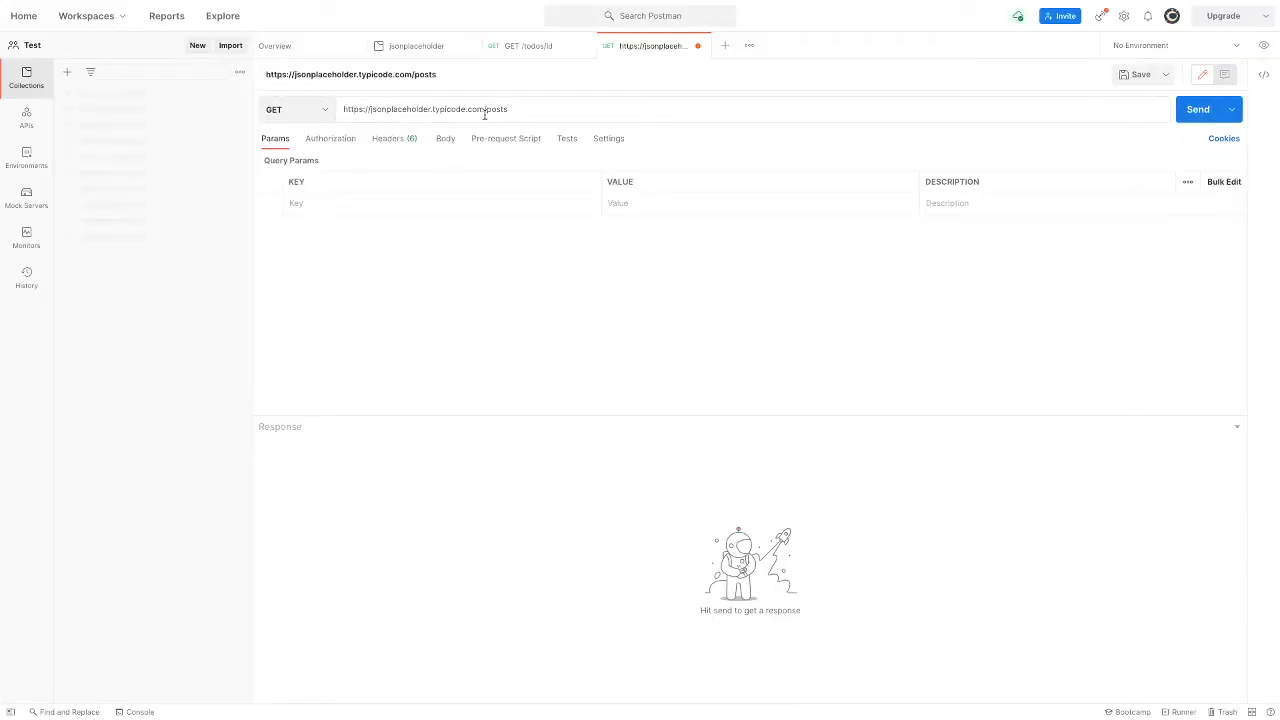
{"action": "left_click", "coordinate": [1196, 109]}
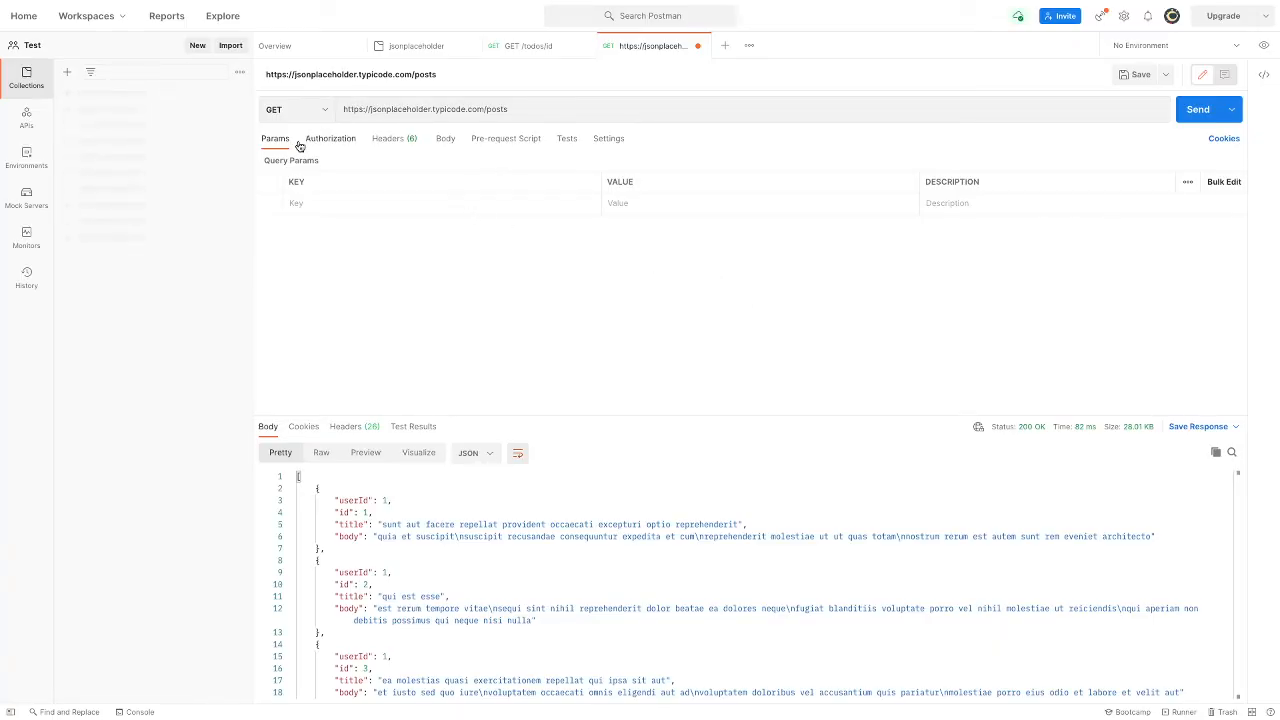
{"action": "double_click", "coordinate": [417, 109]}
{"action": "left_click", "coordinate": [543, 110]}
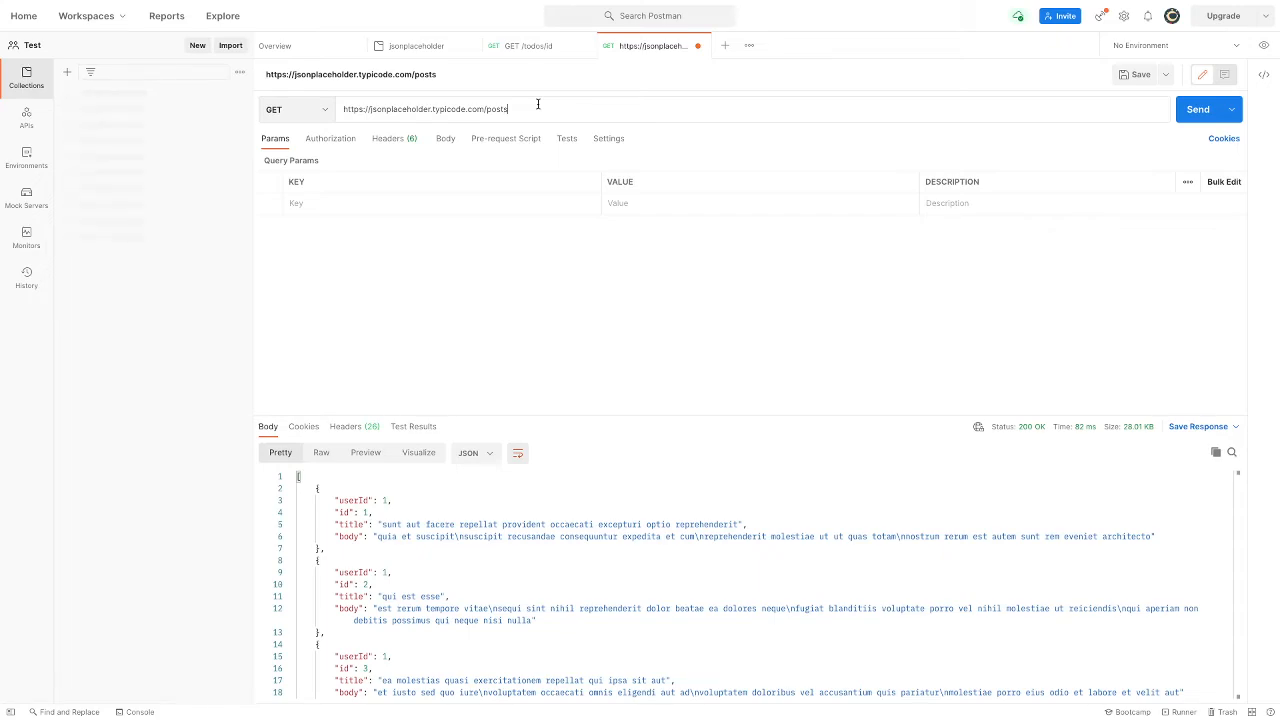
{"action": "double_click", "coordinate": [491, 110]}
{"action": "left_click", "coordinate": [524, 86]}
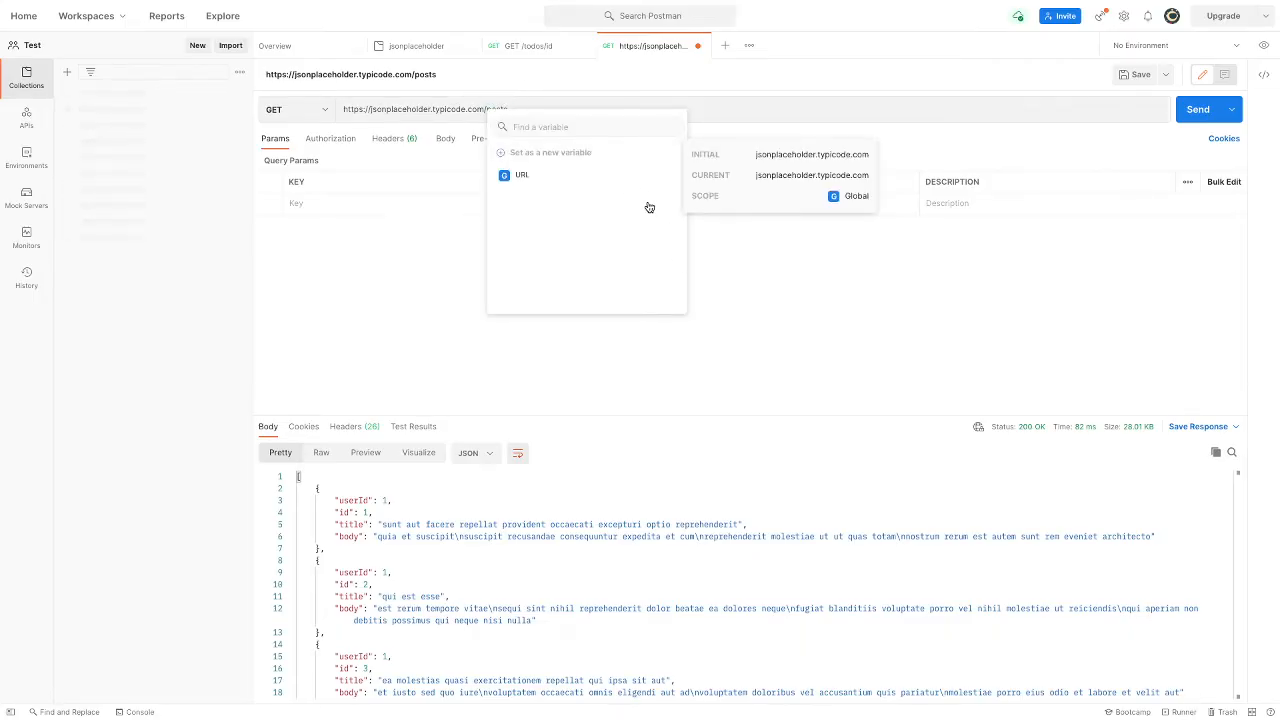
{"action": "left_click", "coordinate": [1107, 134]}
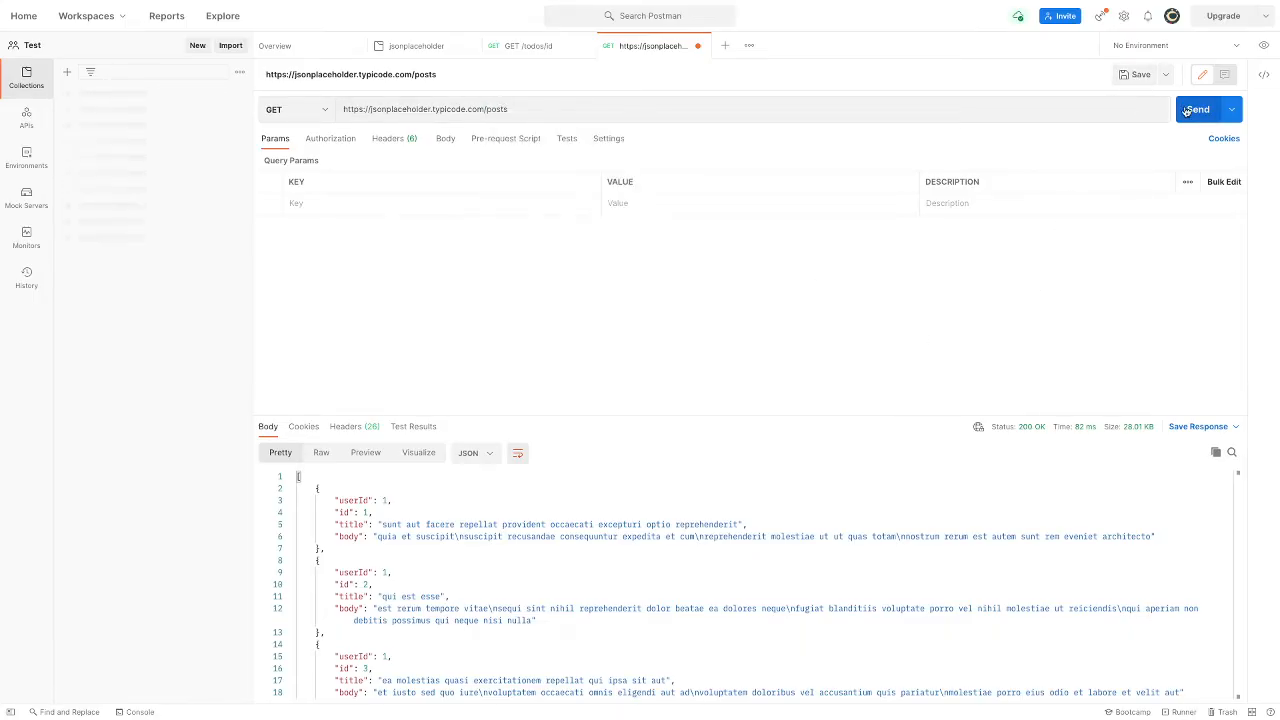
- Add a new environment from the environment quick look and name it TST
{"action": "left_click", "coordinate": [1264, 45]}
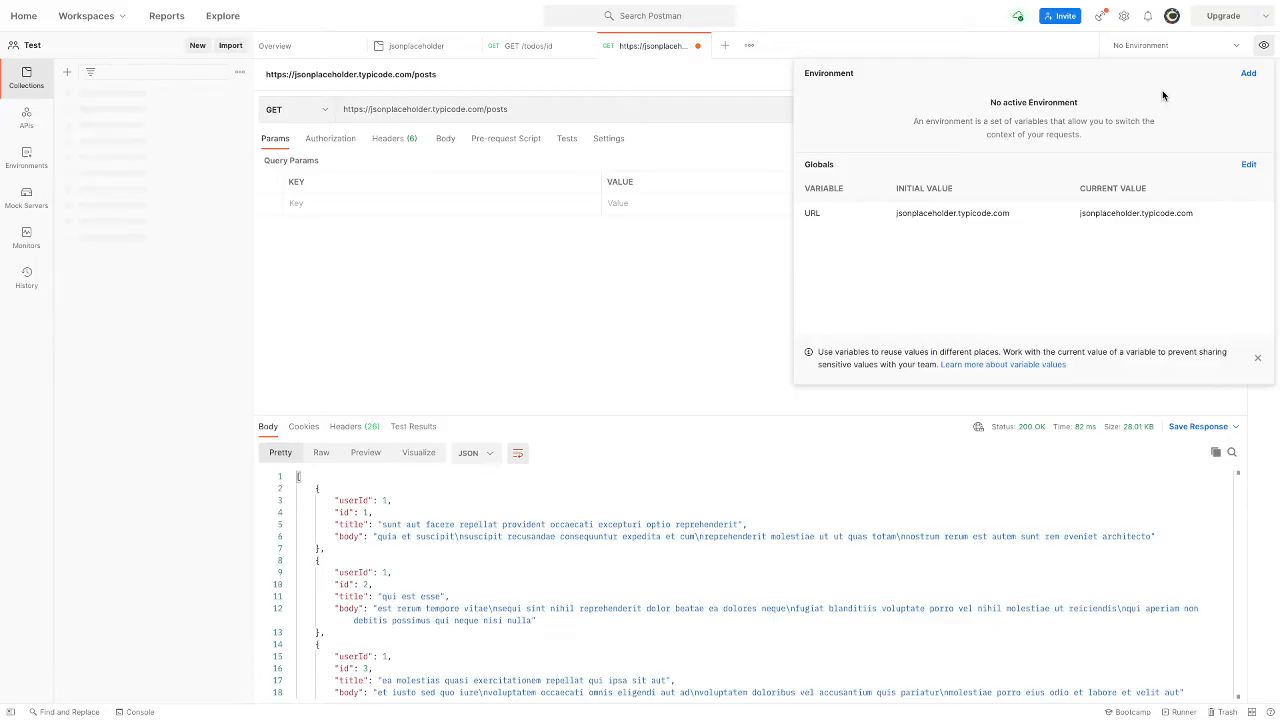
{"action": "left_click", "coordinate": [1248, 73]}
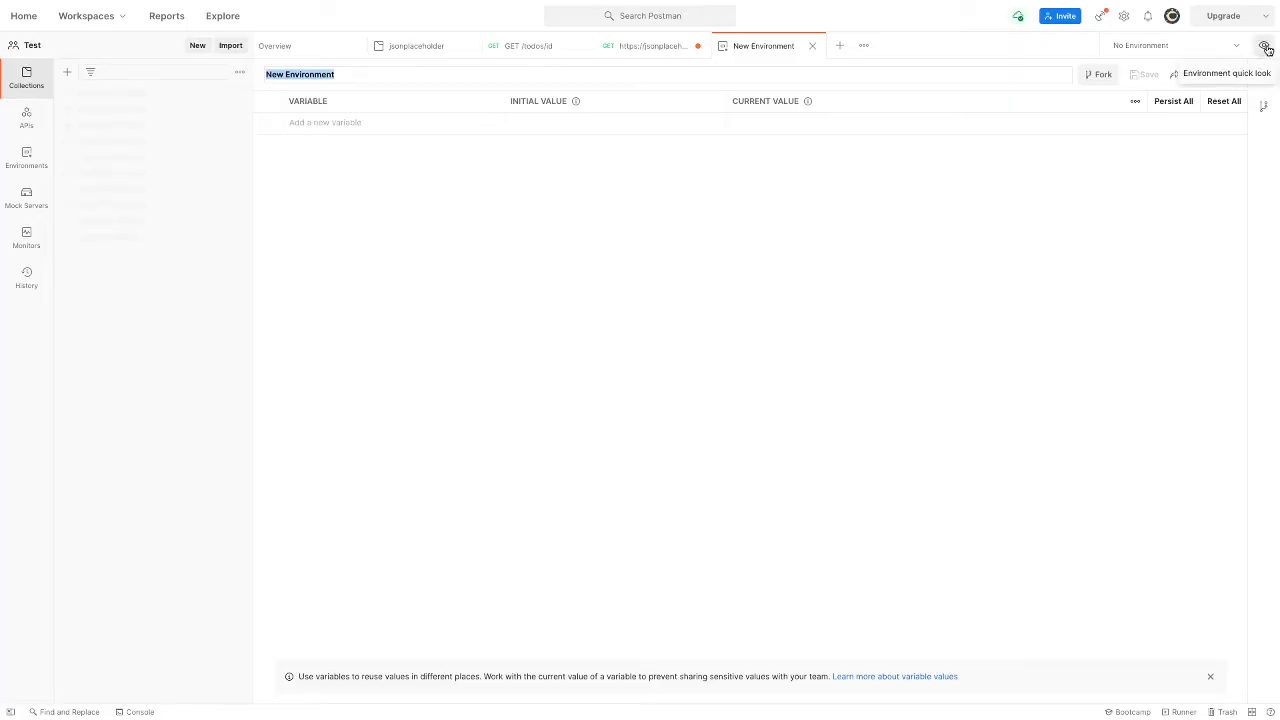
{"action": "left_click", "coordinate": [1265, 47]}
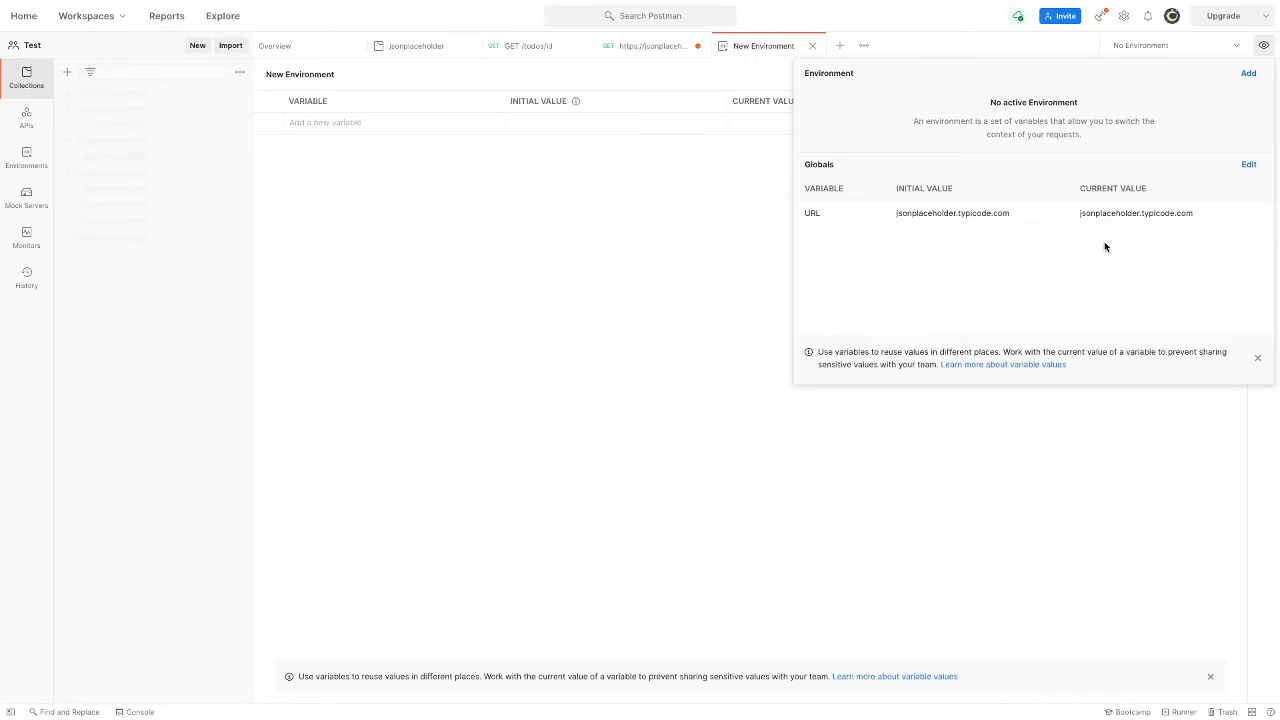
{"action": "left_click", "coordinate": [544, 215]}
{"action": "left_click", "coordinate": [346, 72]}
{"action": "left_click", "coordinate": [344, 76]}
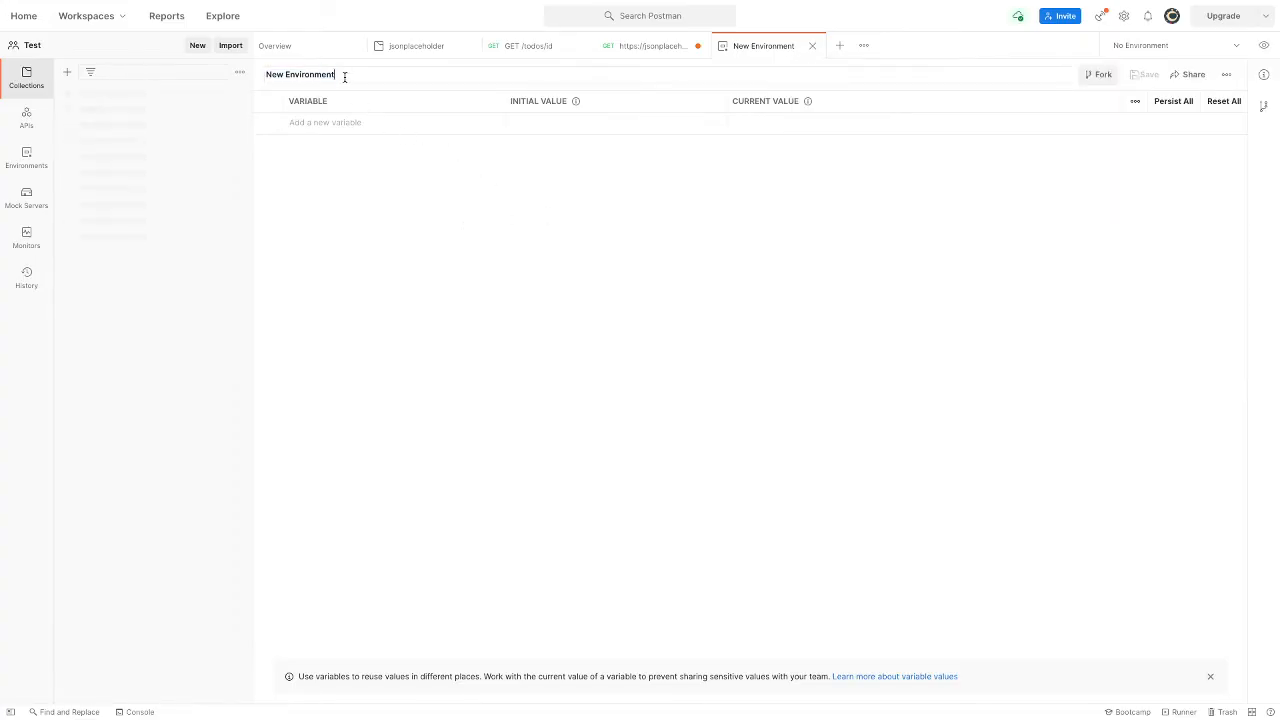
{"action": "key", "text": "ctrl+a"}
{"action": "key", "text": "BackSpace"}
{"action": "type", "text": "TST"}
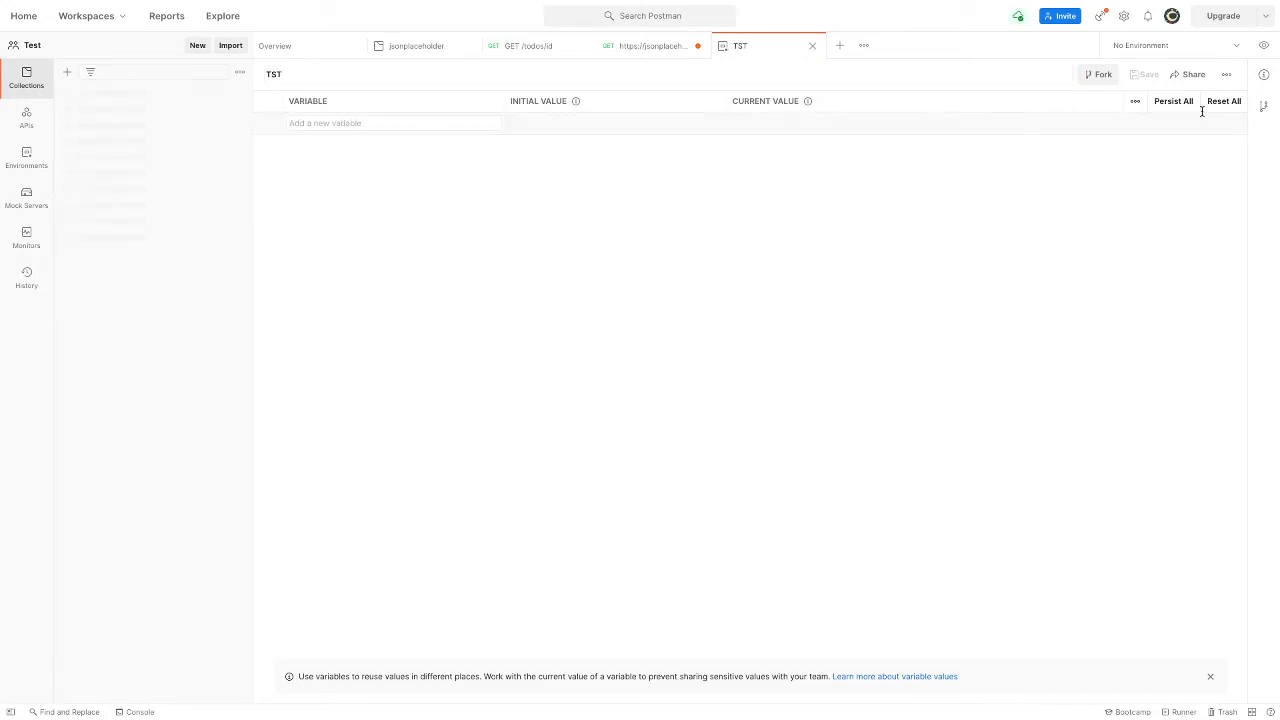
{"action": "left_click", "coordinate": [121, 101]}
{"action": "left_click", "coordinate": [414, 122]}
{"action": "left_click", "coordinate": [633, 46]}
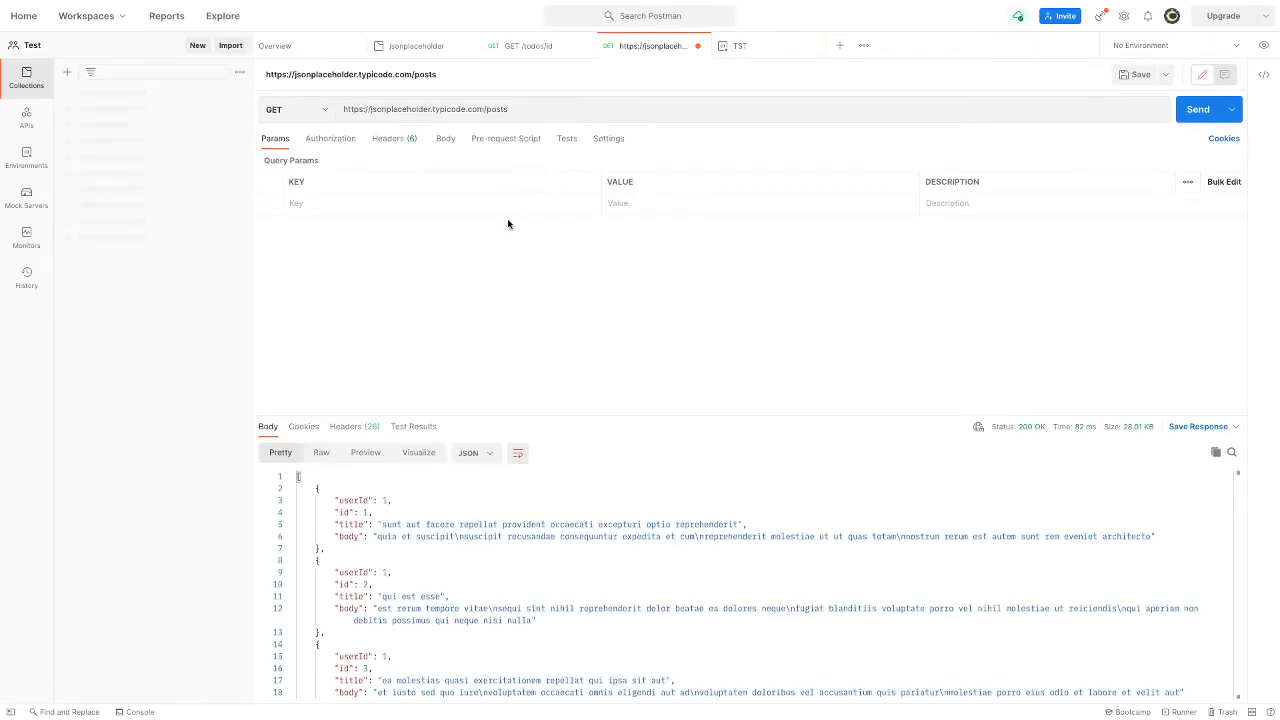
{"action": "key", "text": "ctrl+s"}
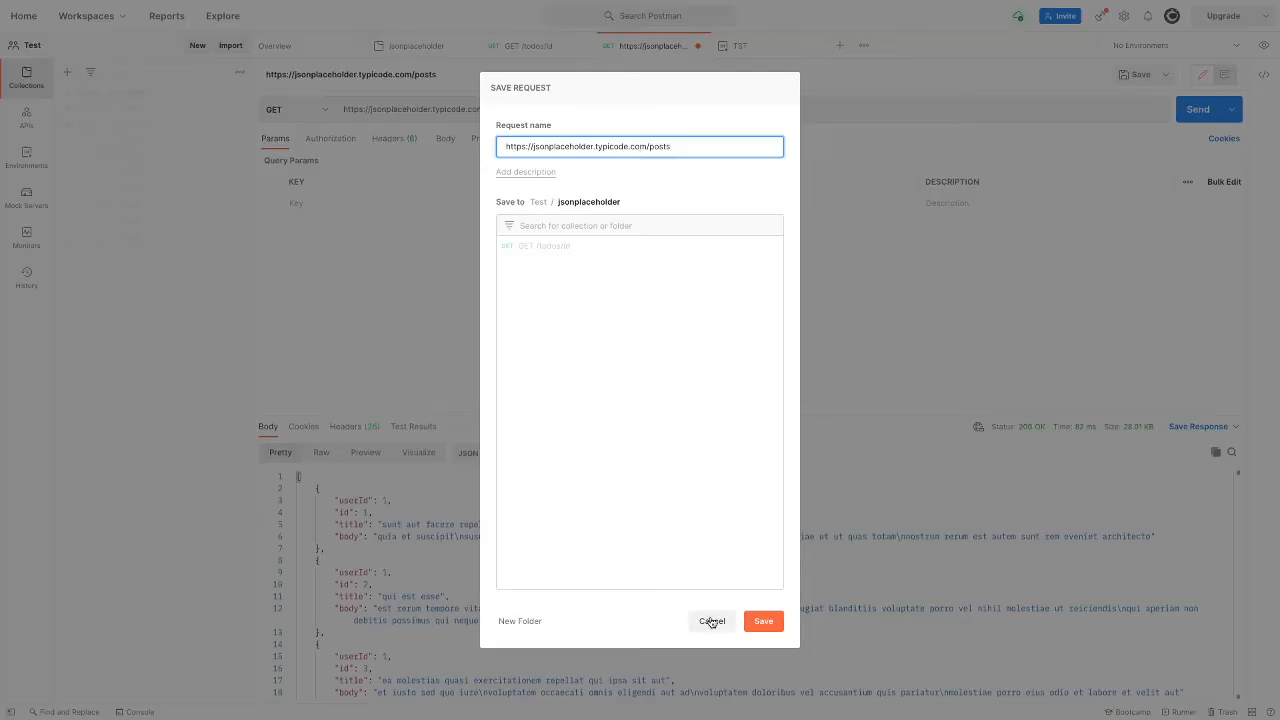
{"action": "left_click", "coordinate": [763, 621]}
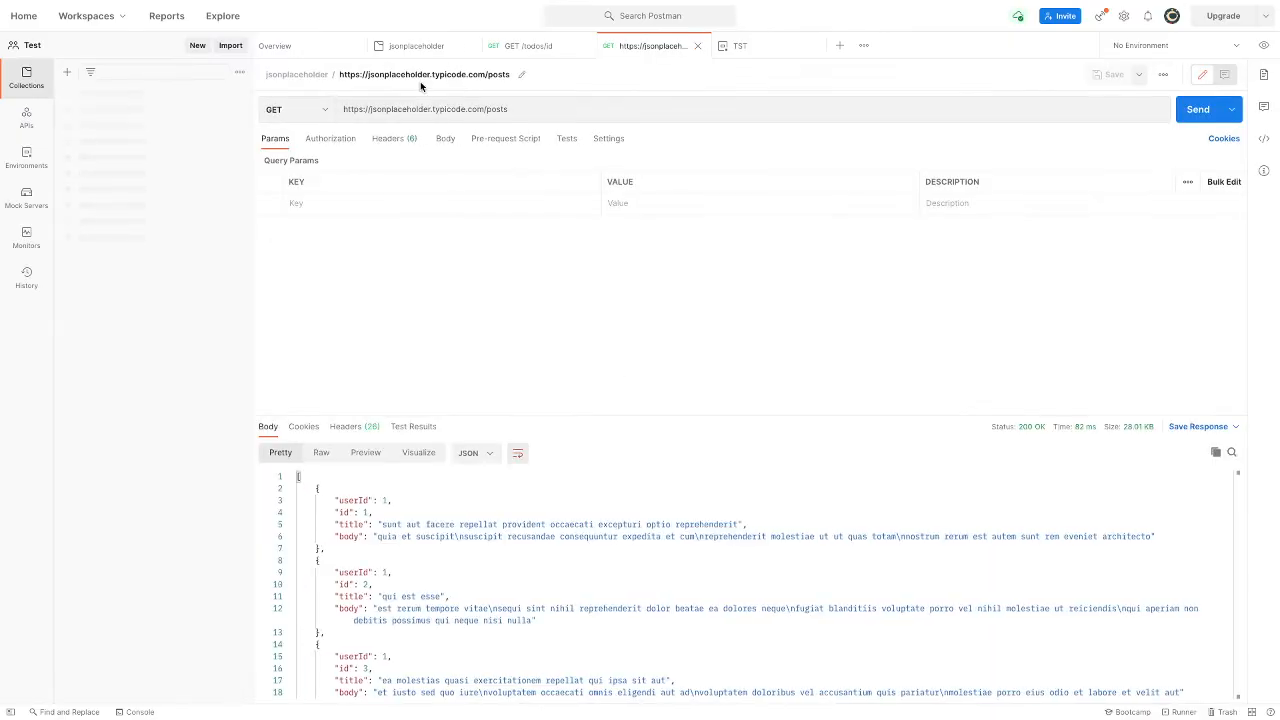
- Rename the saved posts request as "GET /posts"
{"action": "left_click", "coordinate": [516, 75]}
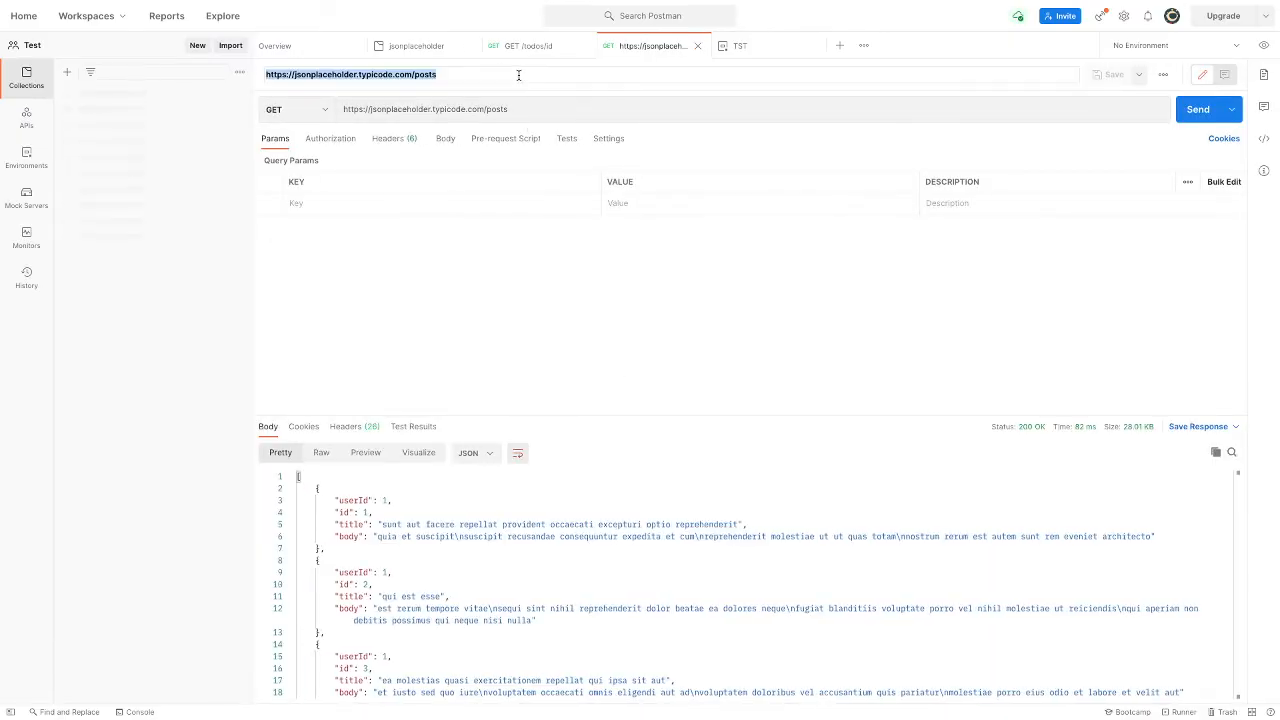
{"action": "key", "text": "BackSpace"}
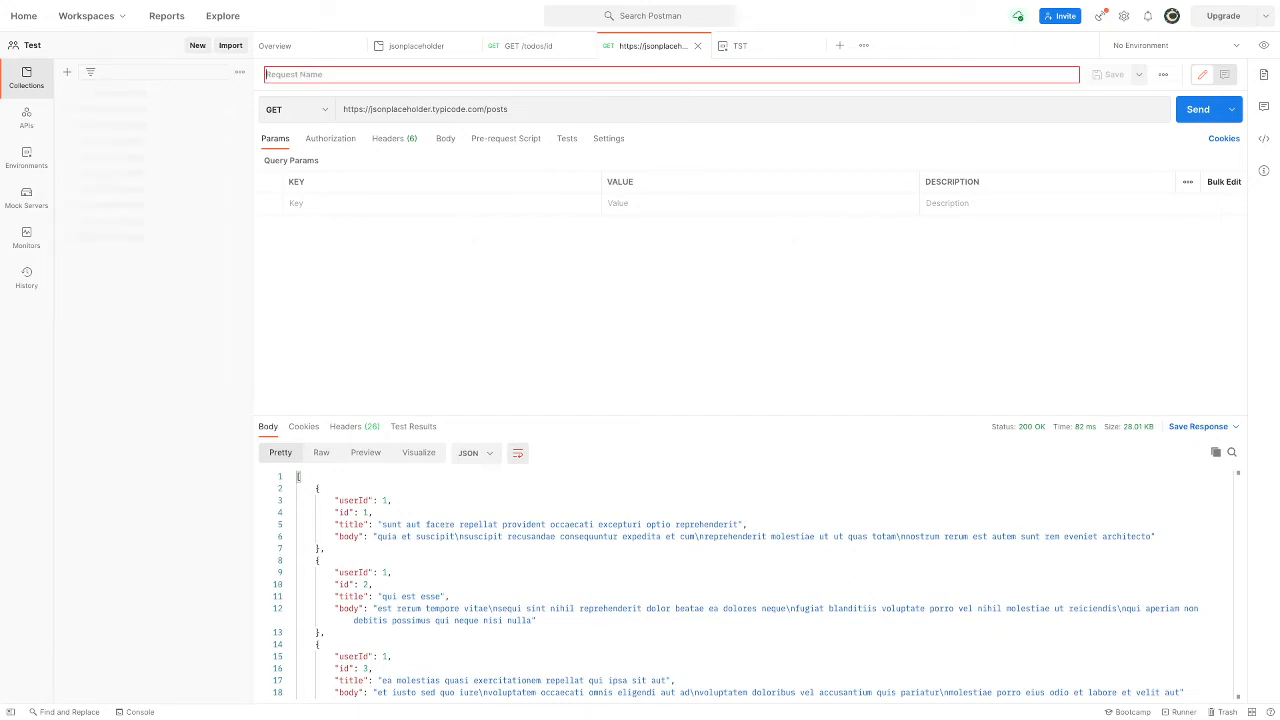
{"action": "type", "text": "GET /posts"}
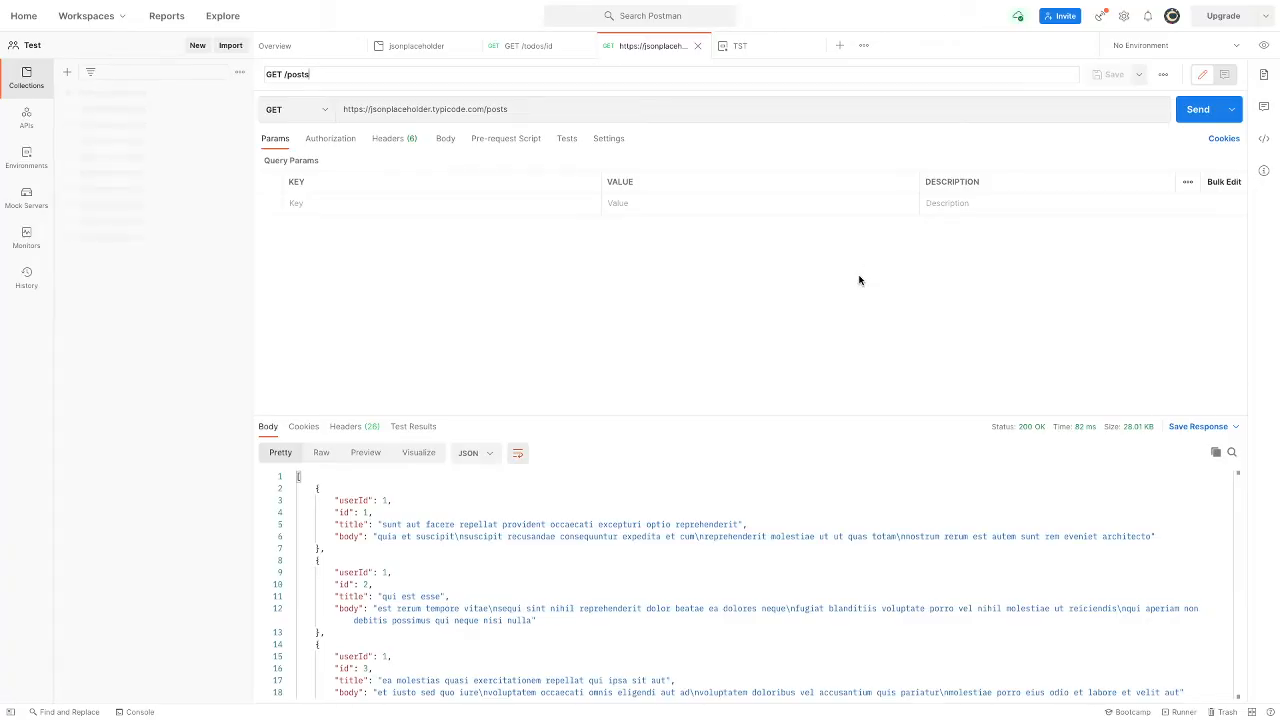
{"action": "left_click", "coordinate": [563, 317]}
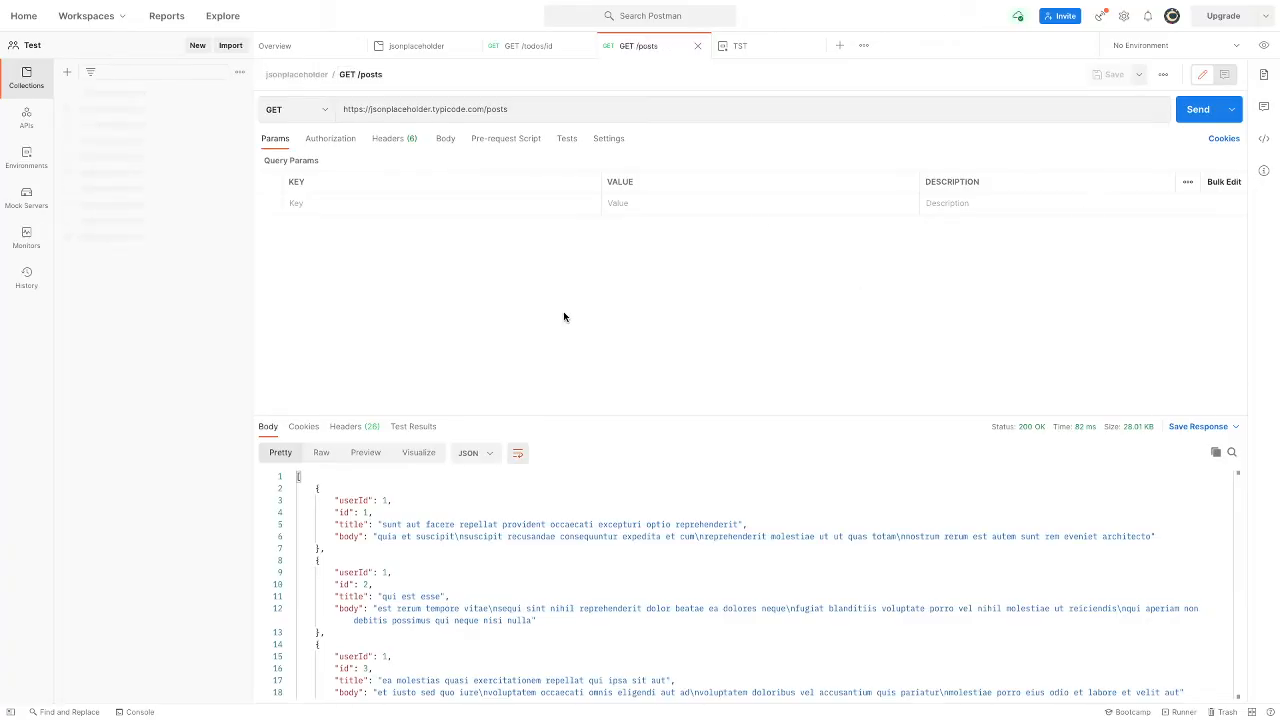
- Switch to the browser and review the POST /posts and PUT /posts/1 routes on the JSONPlaceholder home page
{"action": "key", "text": "ctrl+Right"}
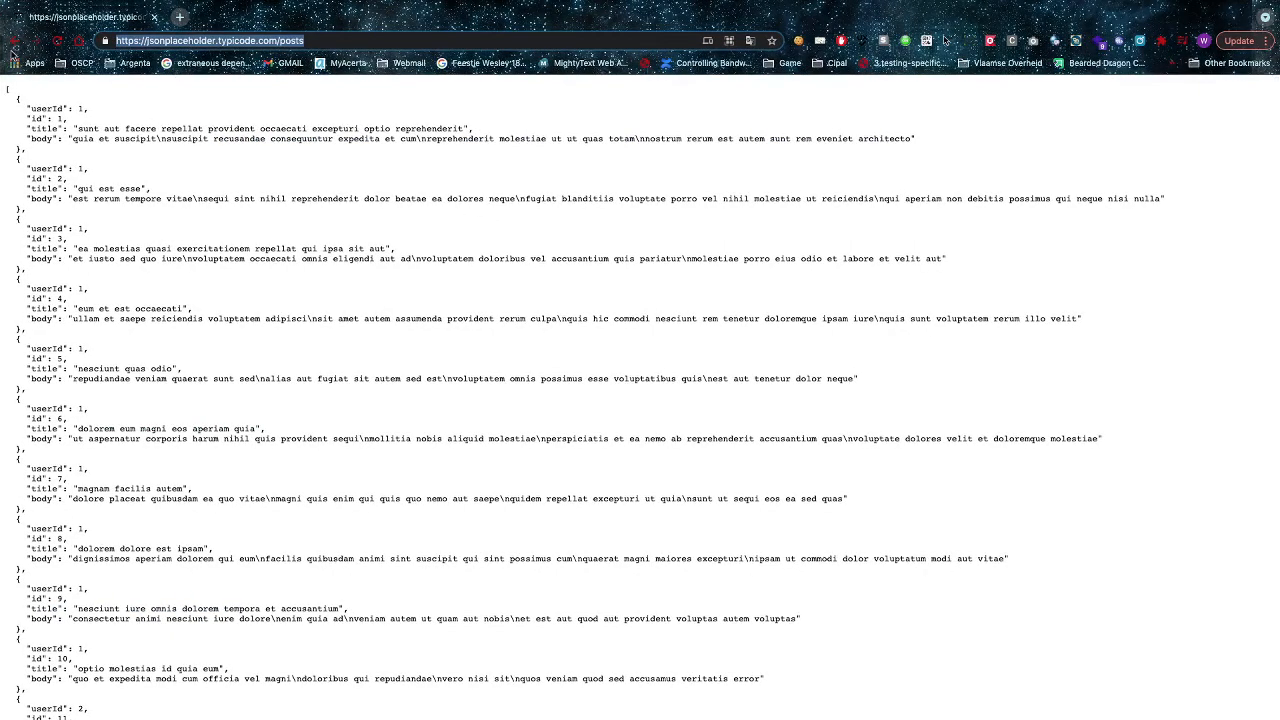
{"action": "left_click", "coordinate": [14, 42]}
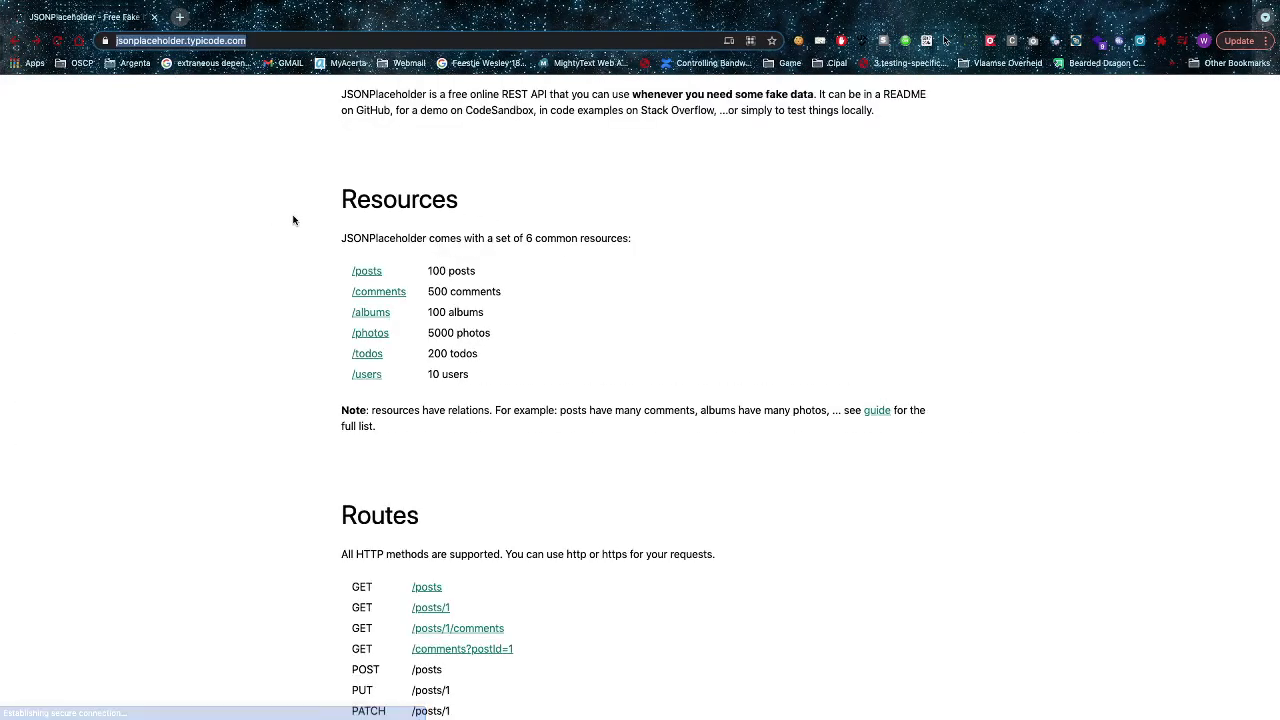
{"action": "scroll", "coordinate": [293, 220], "scroll_direction": "down", "scroll_amount": 3}
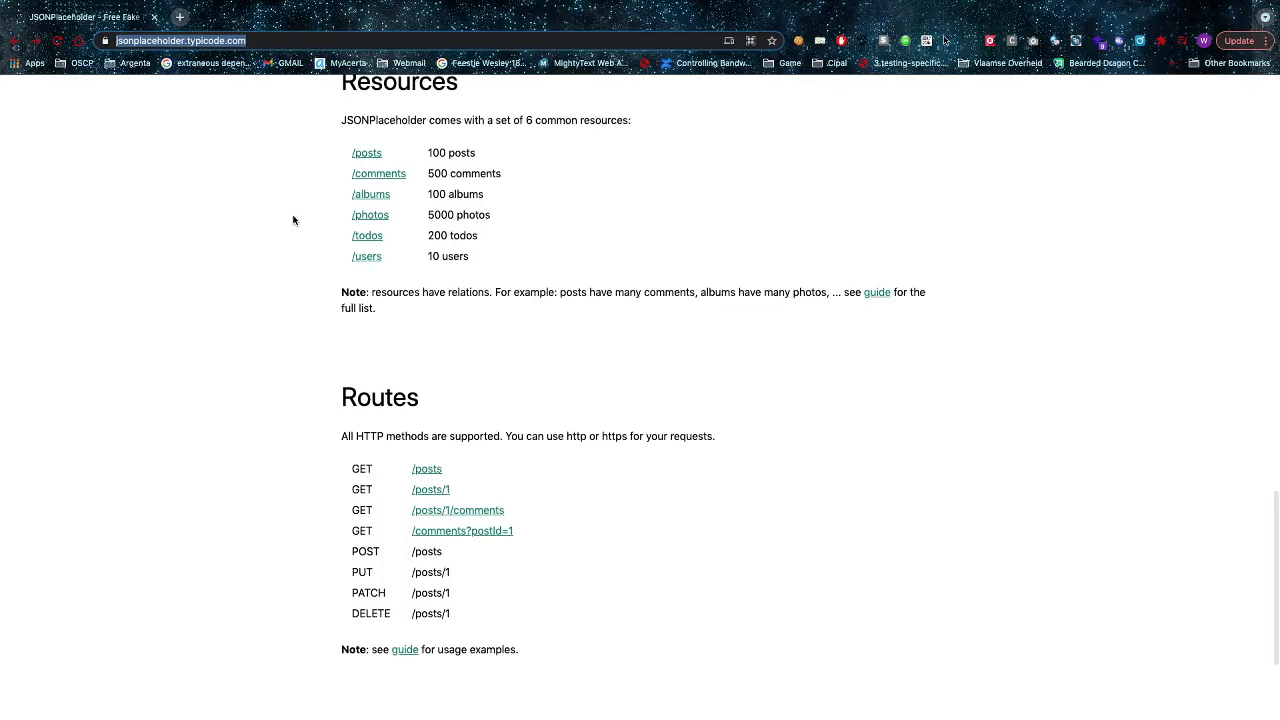
{"action": "double_click", "coordinate": [366, 551]}
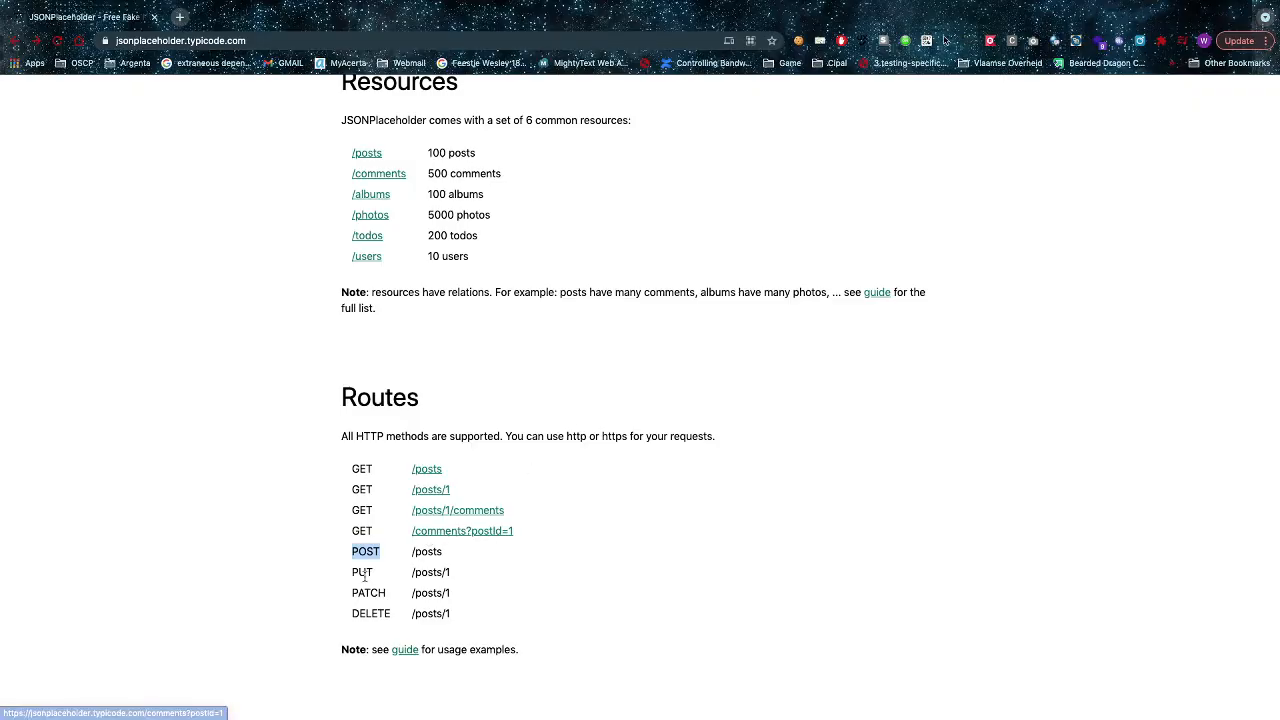
{"action": "left_click_drag", "start_coordinate": [348, 576], "coordinate": [468, 584]}
{"action": "key", "text": "super+Tab"}
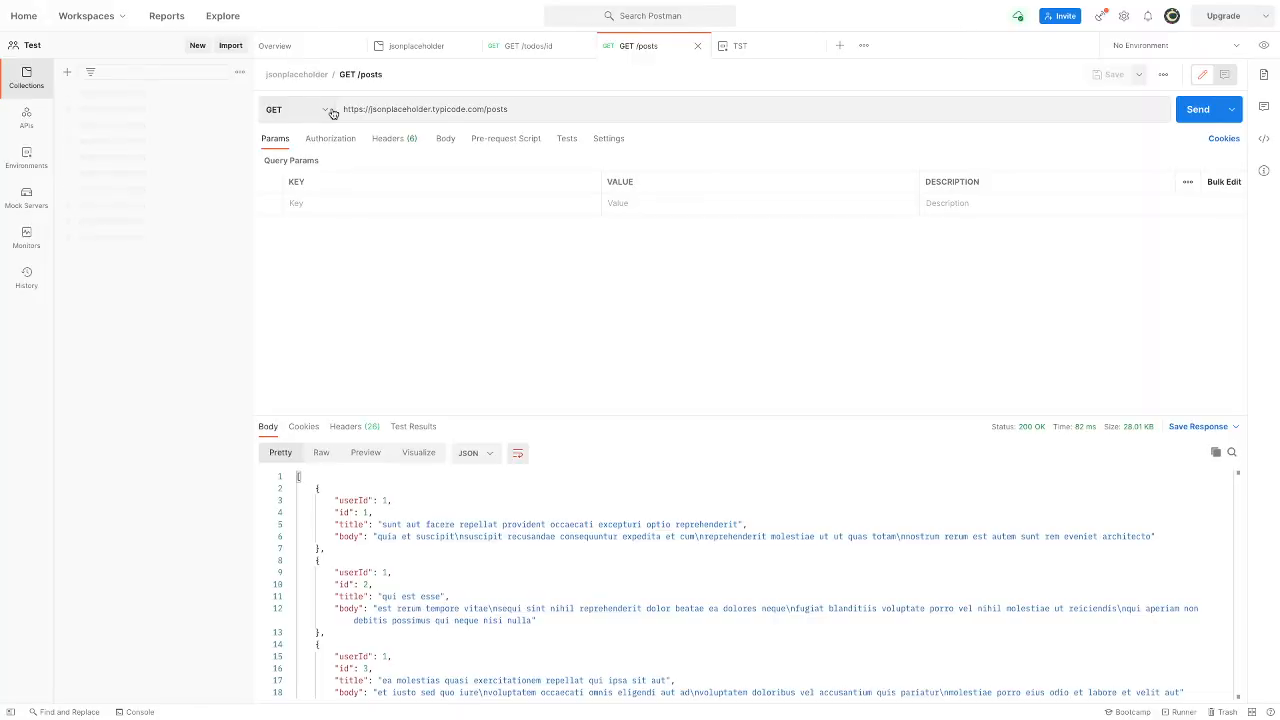
{"action": "key", "text": "super+Tab"}
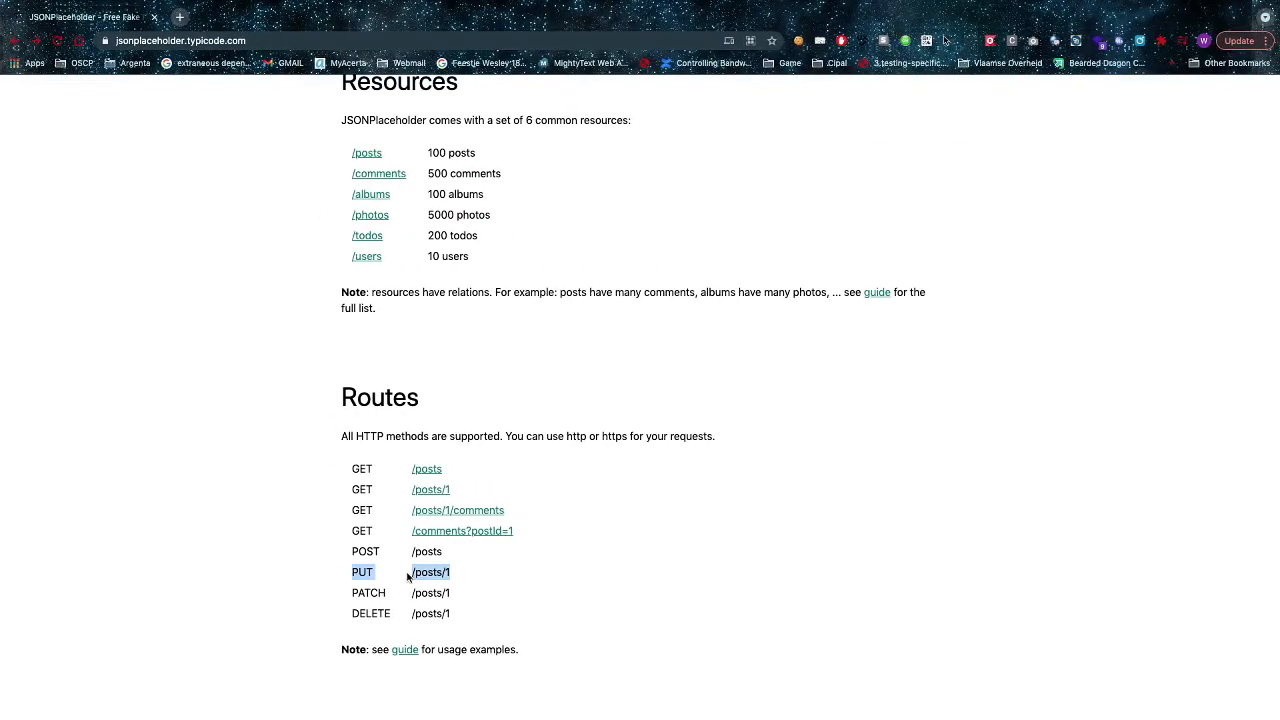
{"action": "key", "text": "super+Tab"}
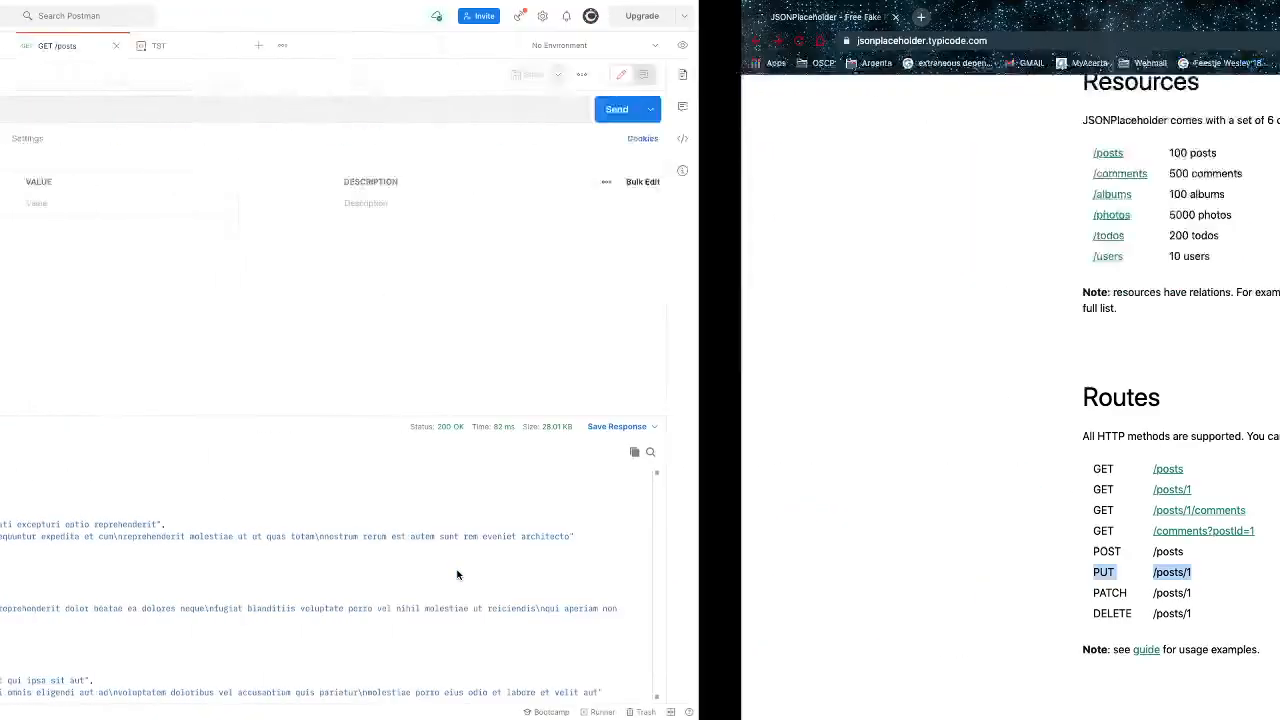
{"action": "left_click", "coordinate": [577, 113]}
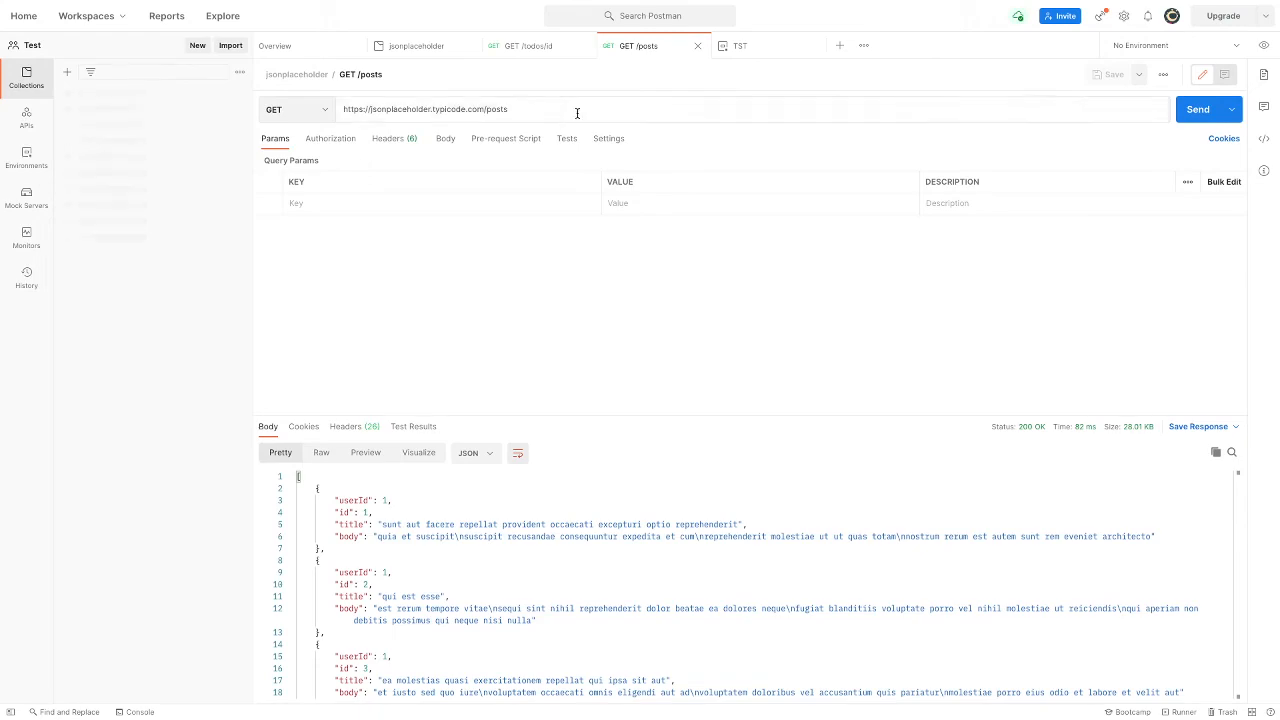
{"action": "type", "text": "/2"}
{"action": "left_click", "coordinate": [1196, 108]}
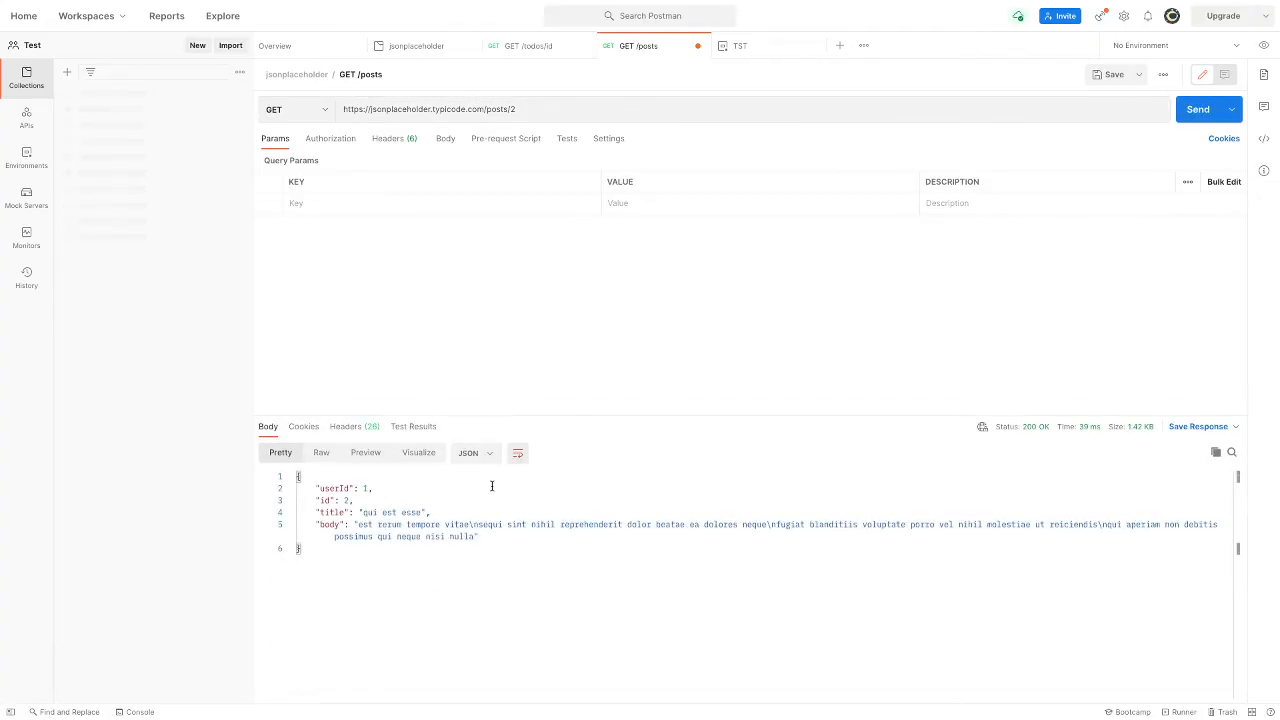
- Change the posts/2 request's method to PUT and send it without a body
{"action": "left_click", "coordinate": [304, 109]}
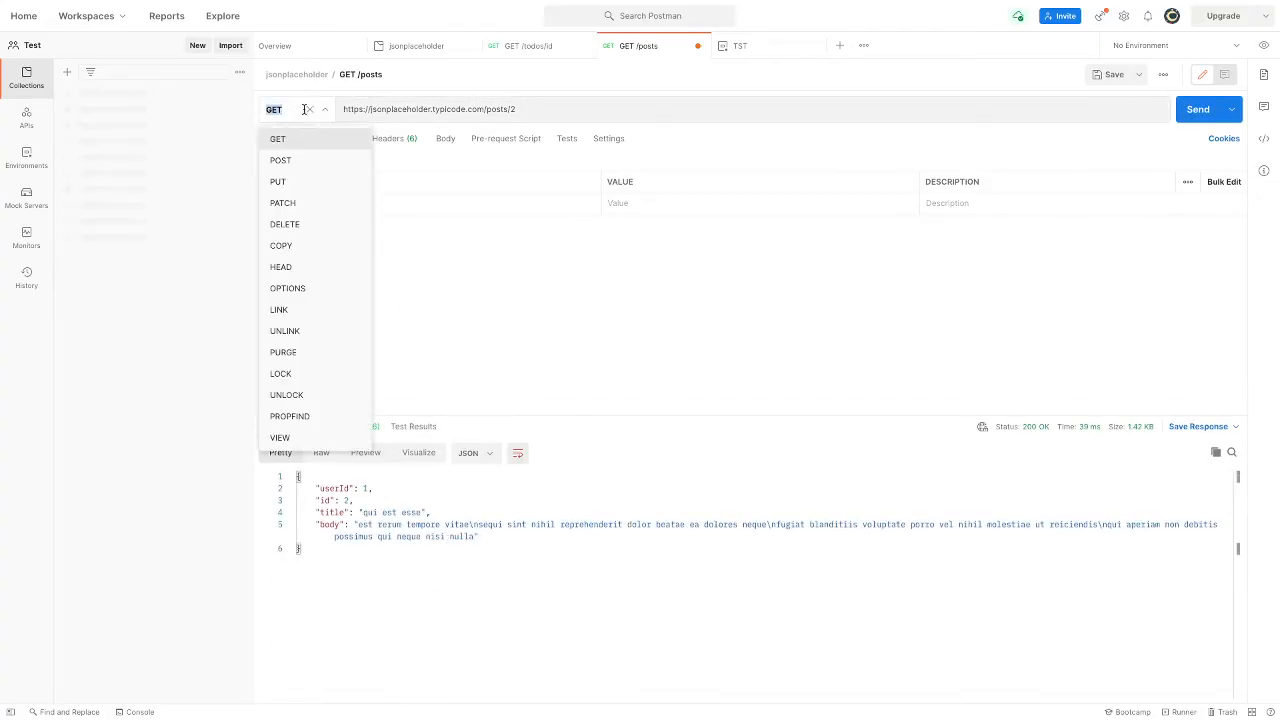
{"action": "left_click", "coordinate": [314, 182]}
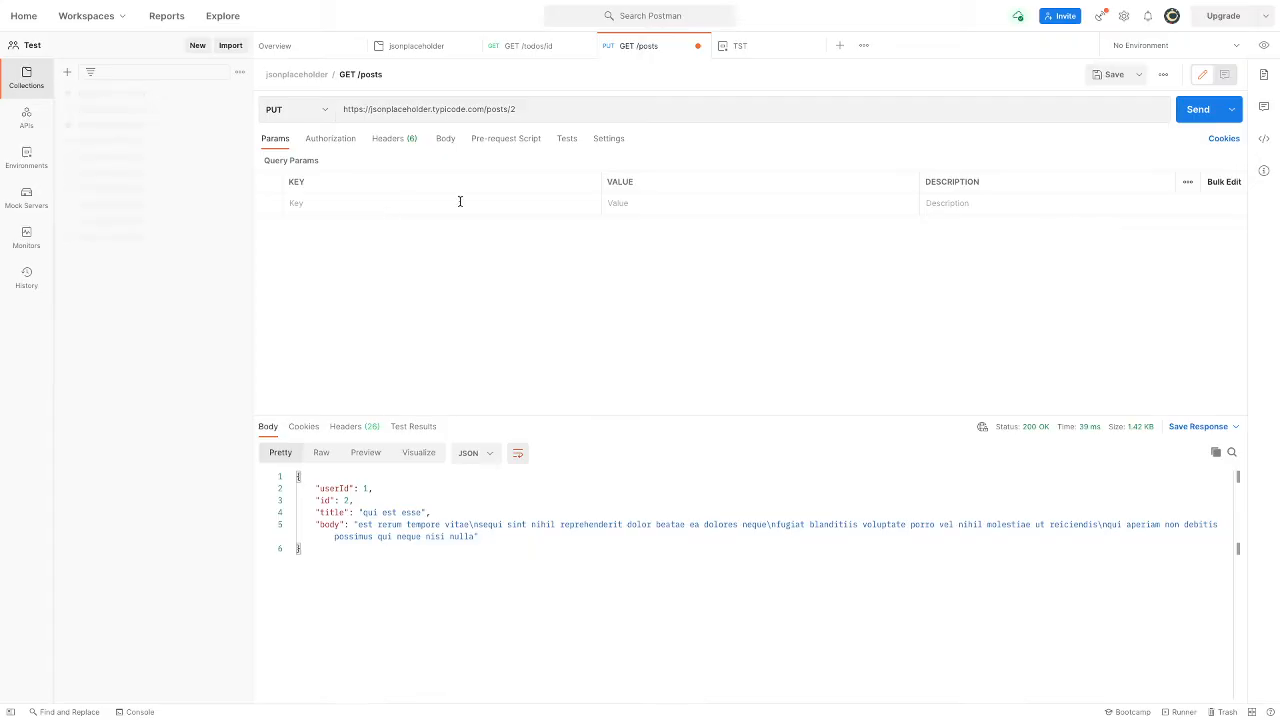
{"action": "left_click", "coordinate": [1198, 110]}
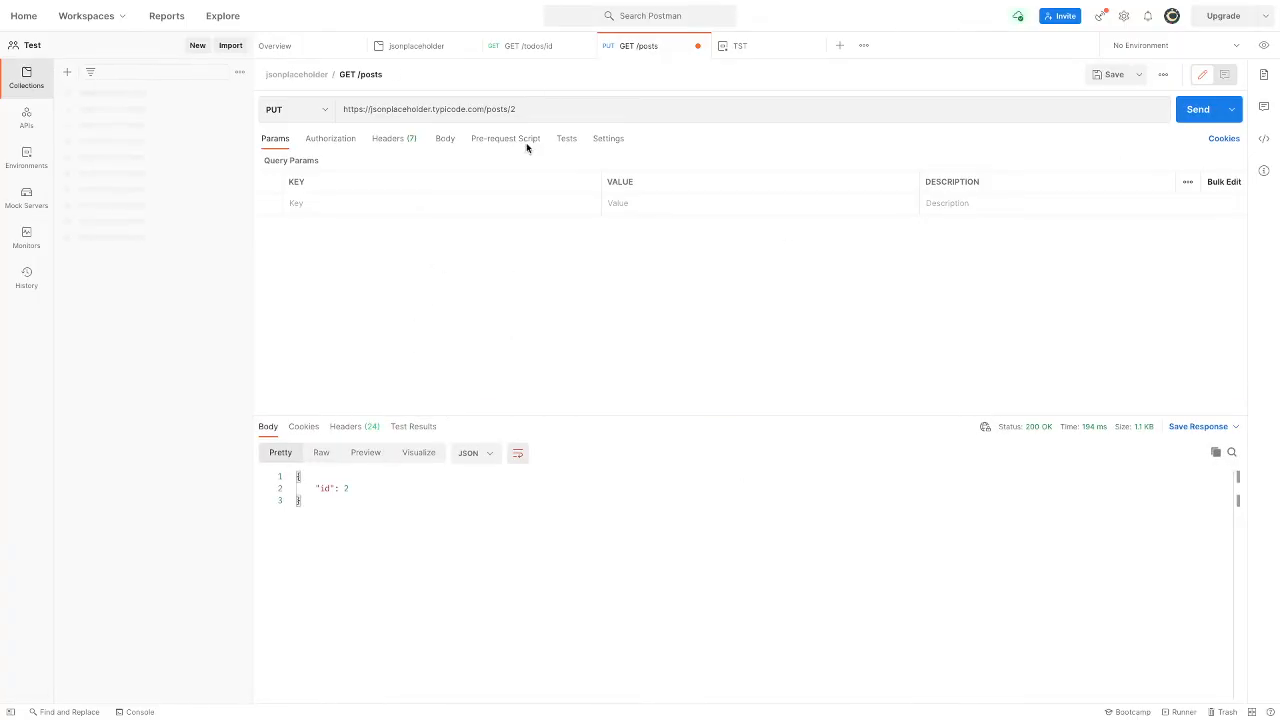
- Set the posts/2 request's method back to GET, send it and highlight the body field in the response
{"action": "left_click", "coordinate": [321, 113]}
{"action": "left_click", "coordinate": [300, 141]}
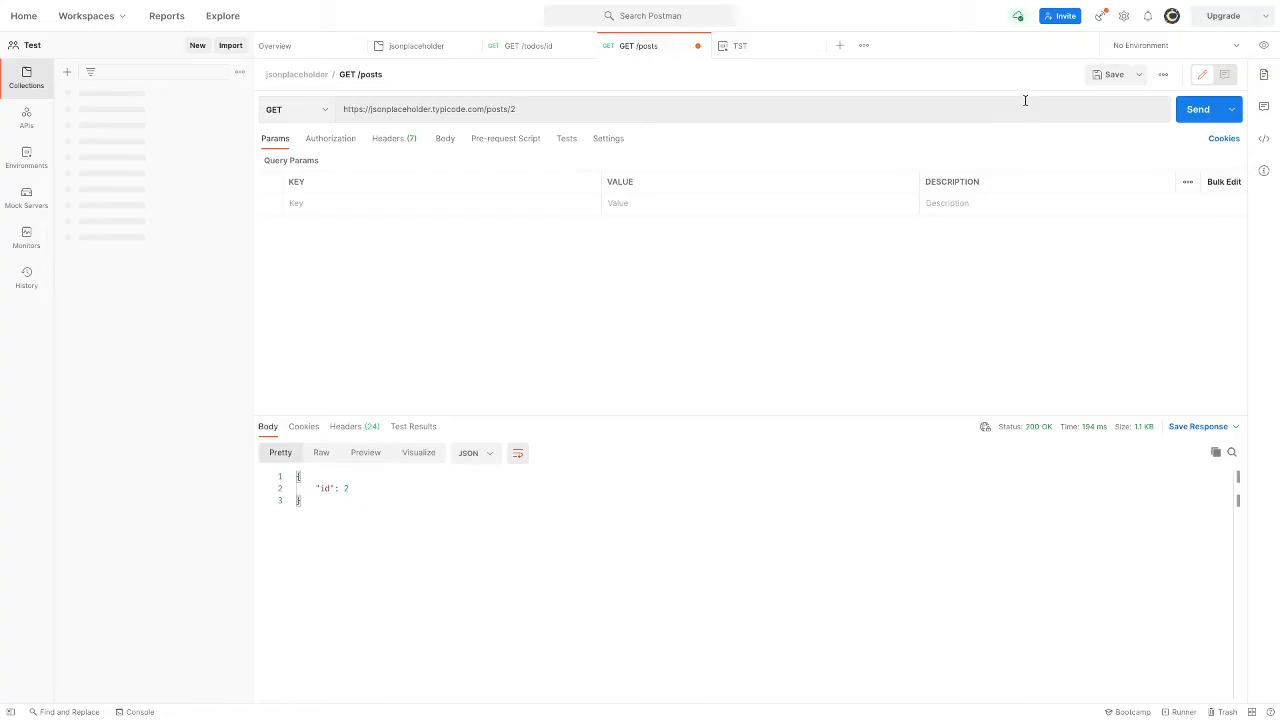
{"action": "left_click", "coordinate": [1205, 107]}
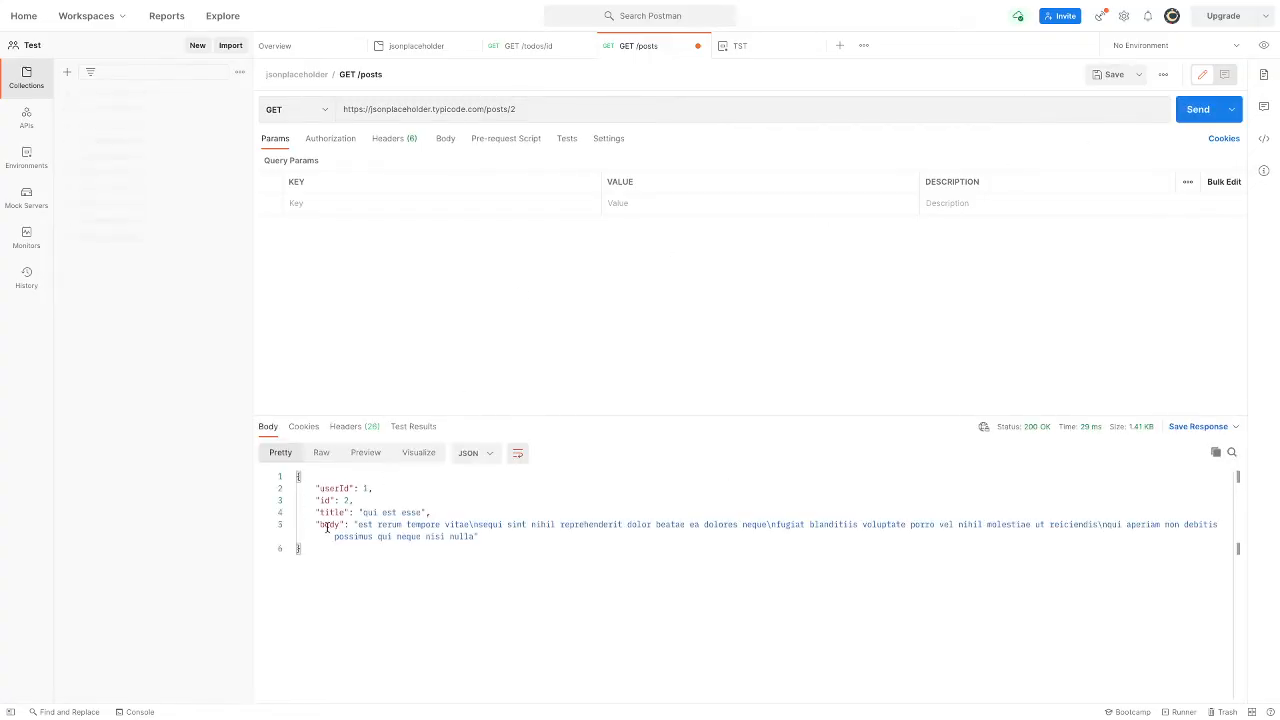
{"action": "double_click", "coordinate": [328, 525]}
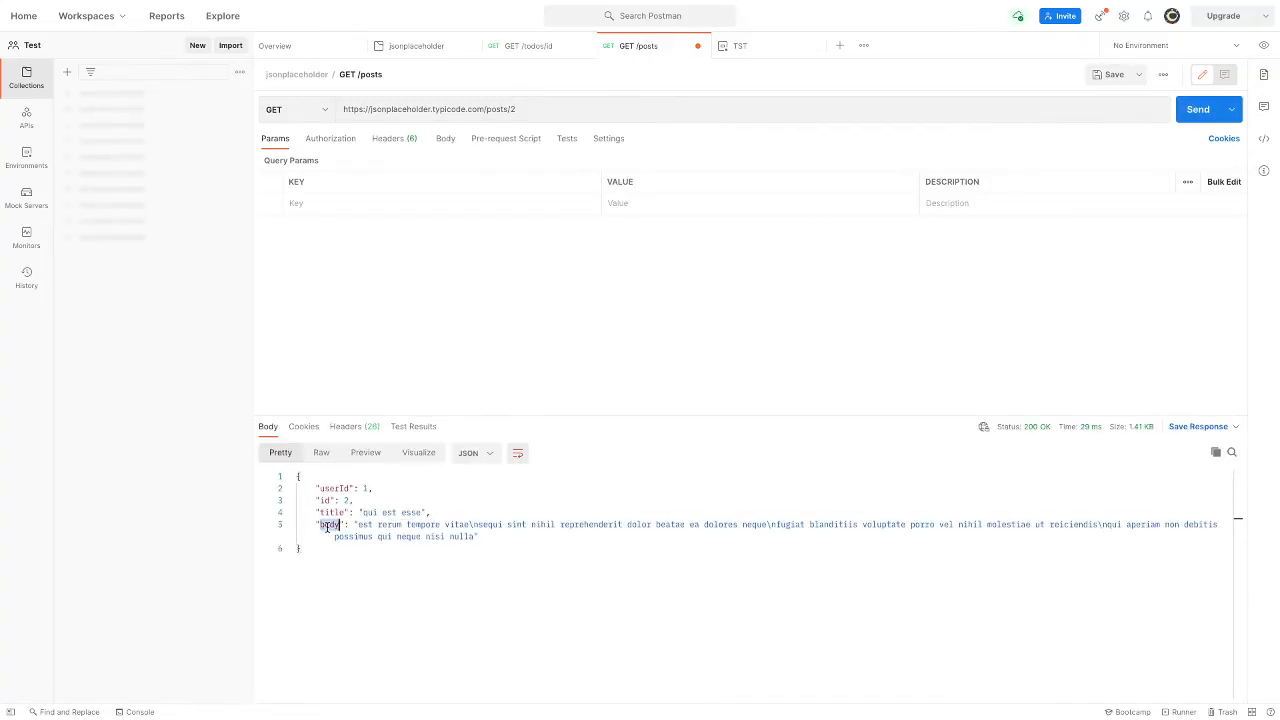
- Switch the posts/2 request to PUT and use the full JSON from the GET response as its raw body
{"action": "left_click", "coordinate": [446, 140]}
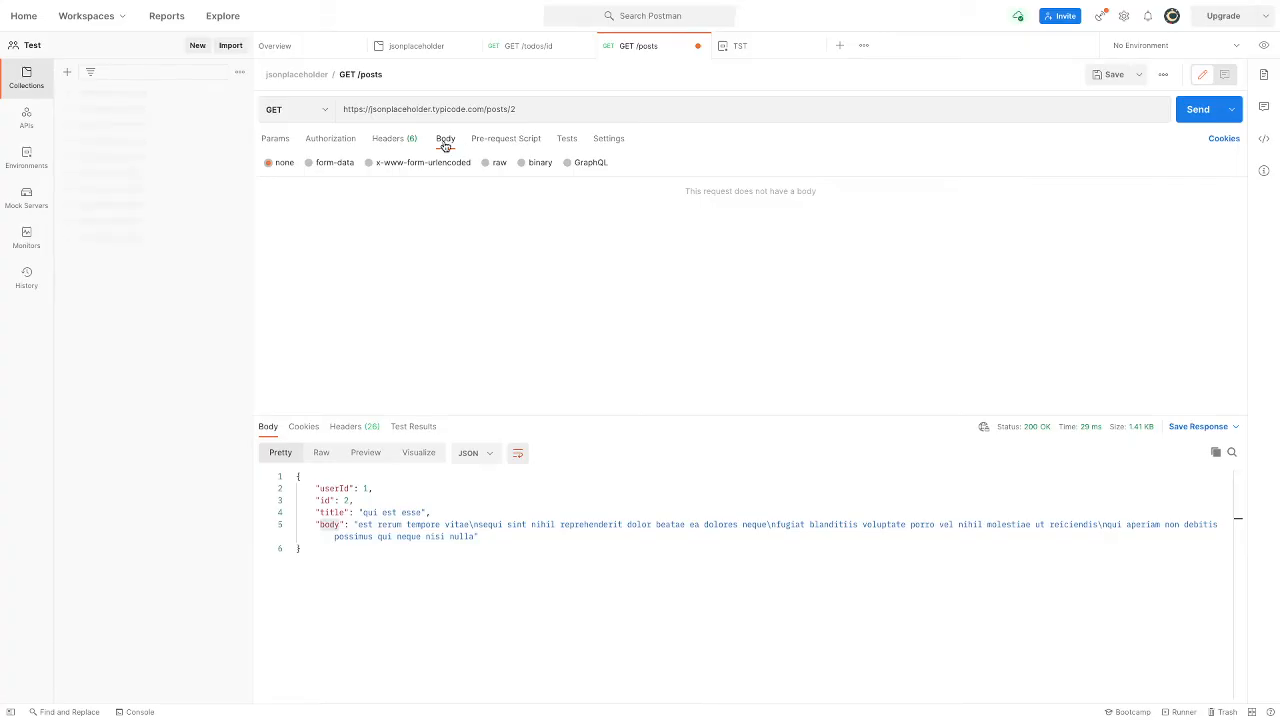
{"action": "left_click", "coordinate": [287, 107]}
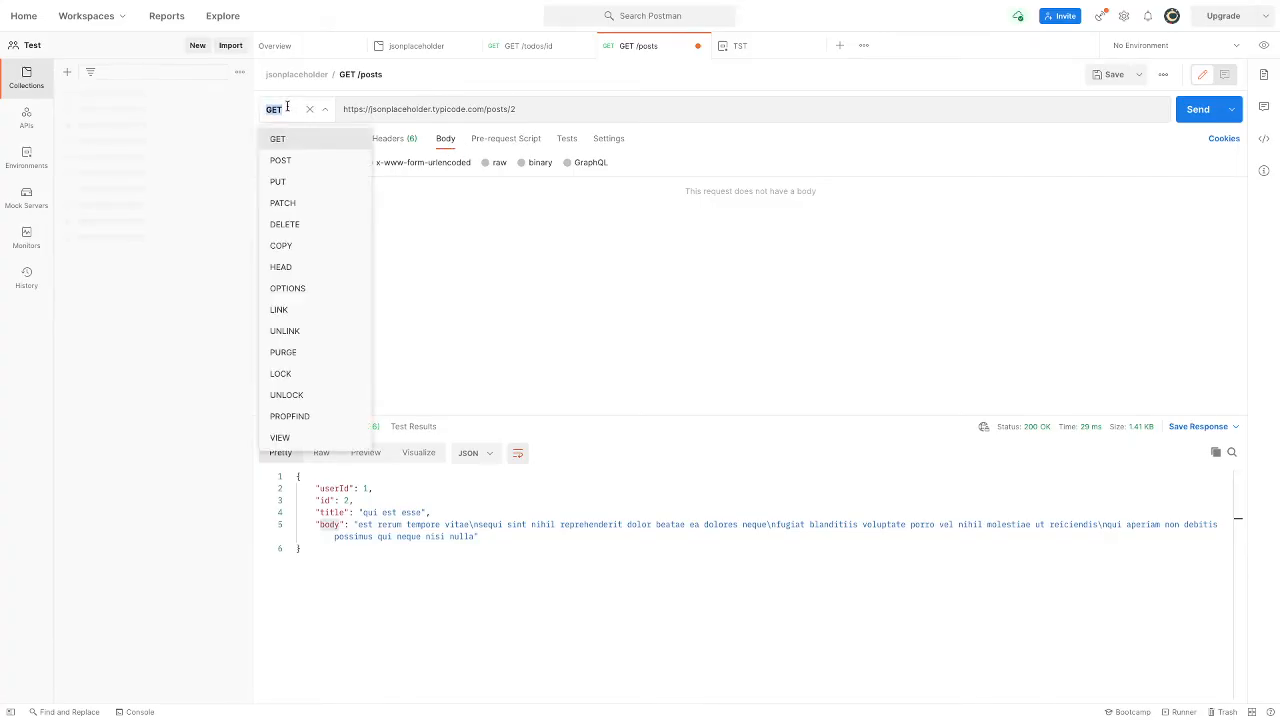
{"action": "left_click", "coordinate": [300, 180]}
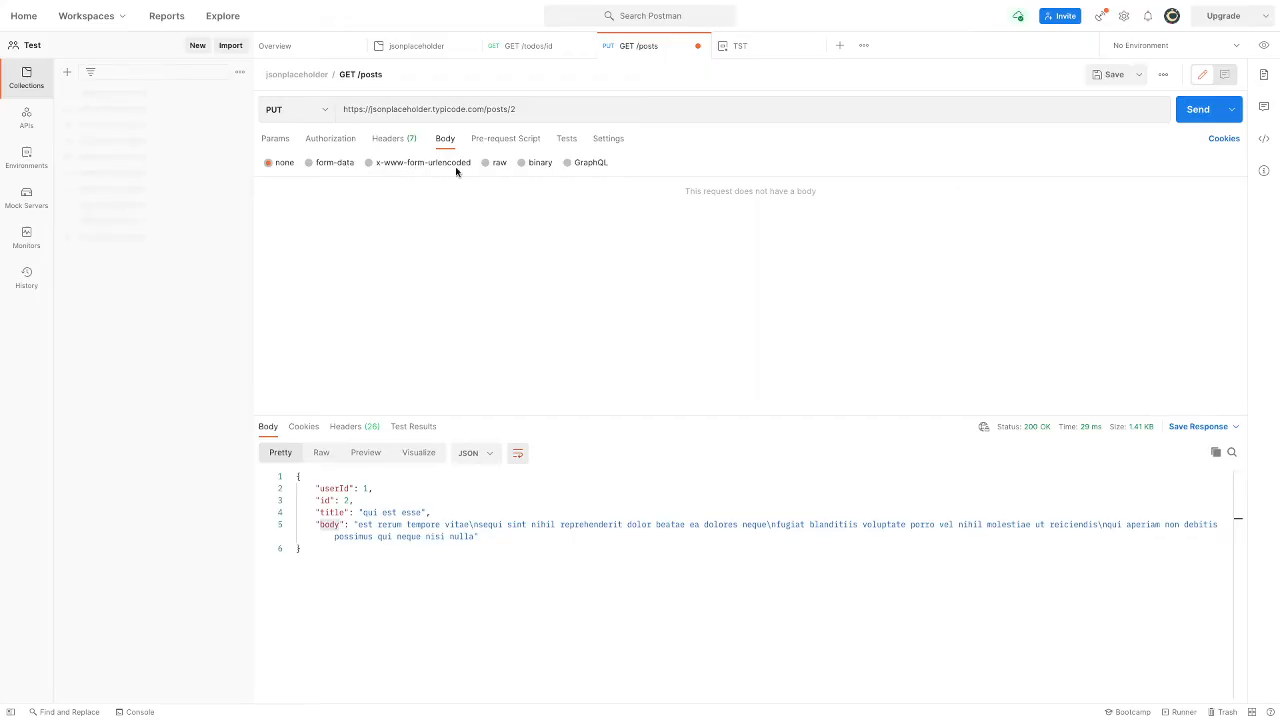
{"action": "left_click", "coordinate": [499, 162]}
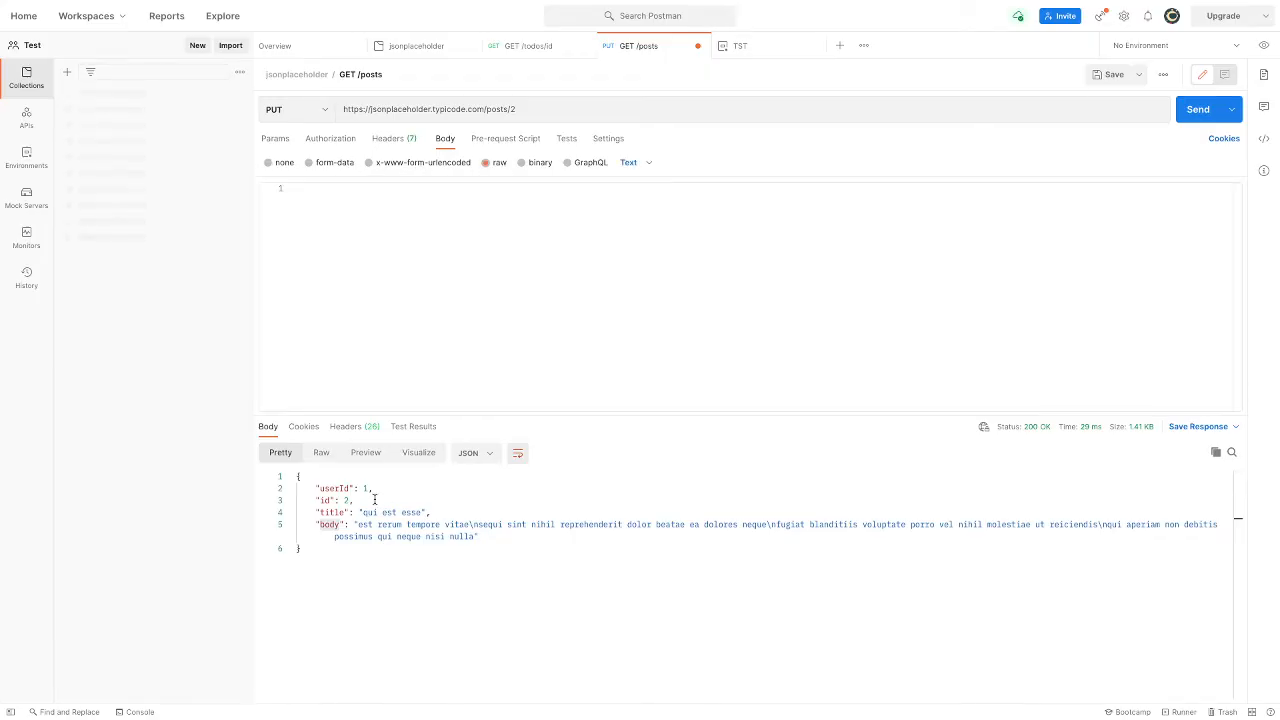
{"action": "key", "text": "ctrl+a"}
{"action": "key", "text": "ctrl+c"}
{"action": "left_click", "coordinate": [414, 243]}
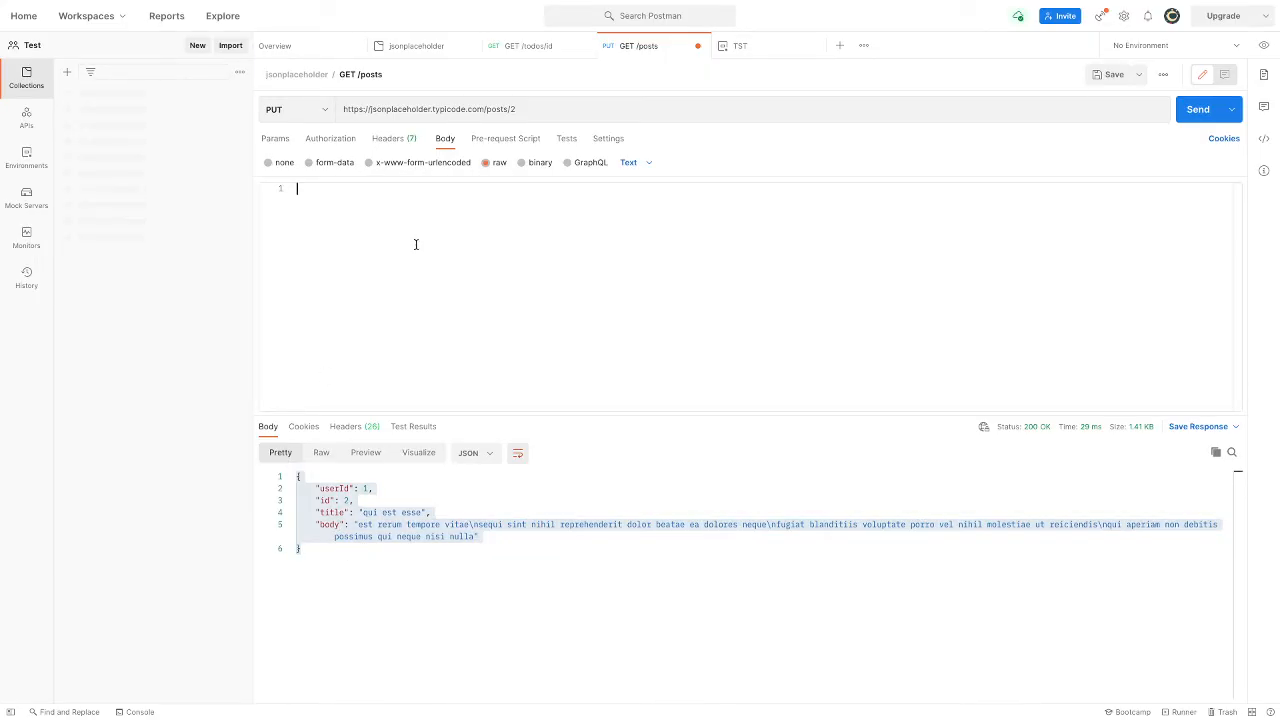
{"action": "key", "text": "ctrl+v"}
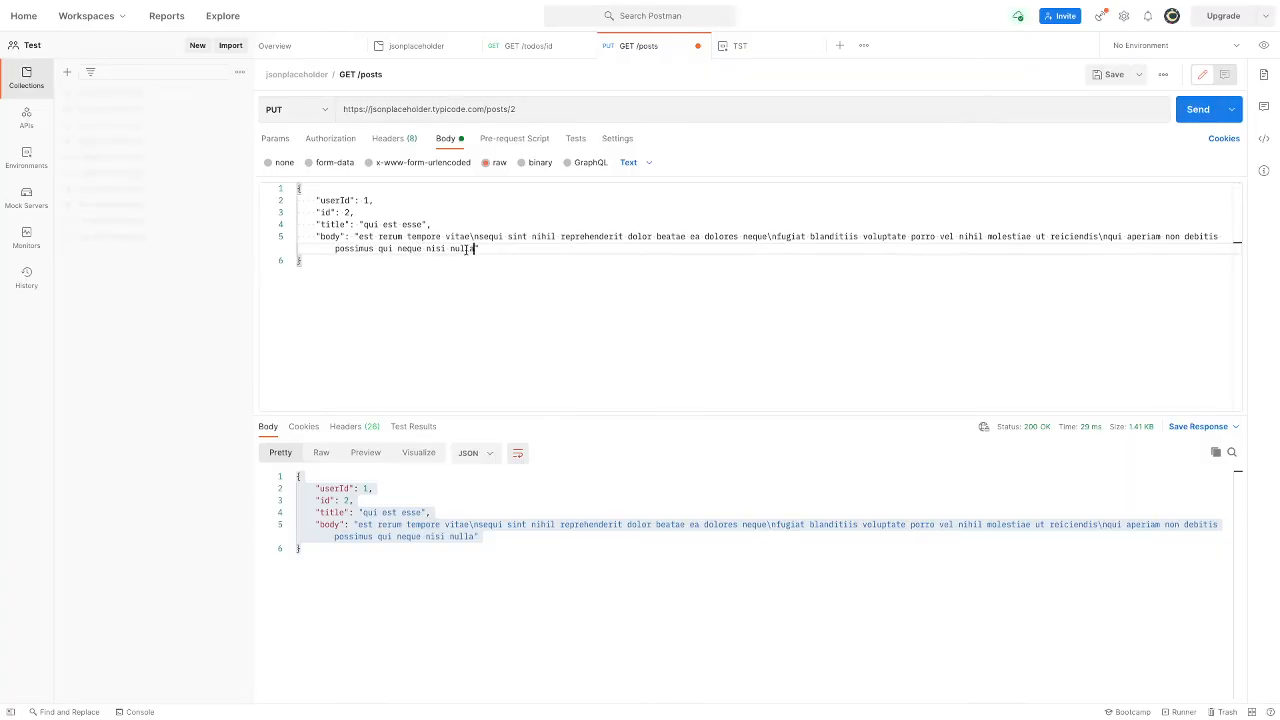
- Replace the body text in the request JSON with "w", send the PUT request and save it
{"action": "left_click_drag", "start_coordinate": [474, 250], "coordinate": [353, 237]}
{"action": "type", "text": "w"}
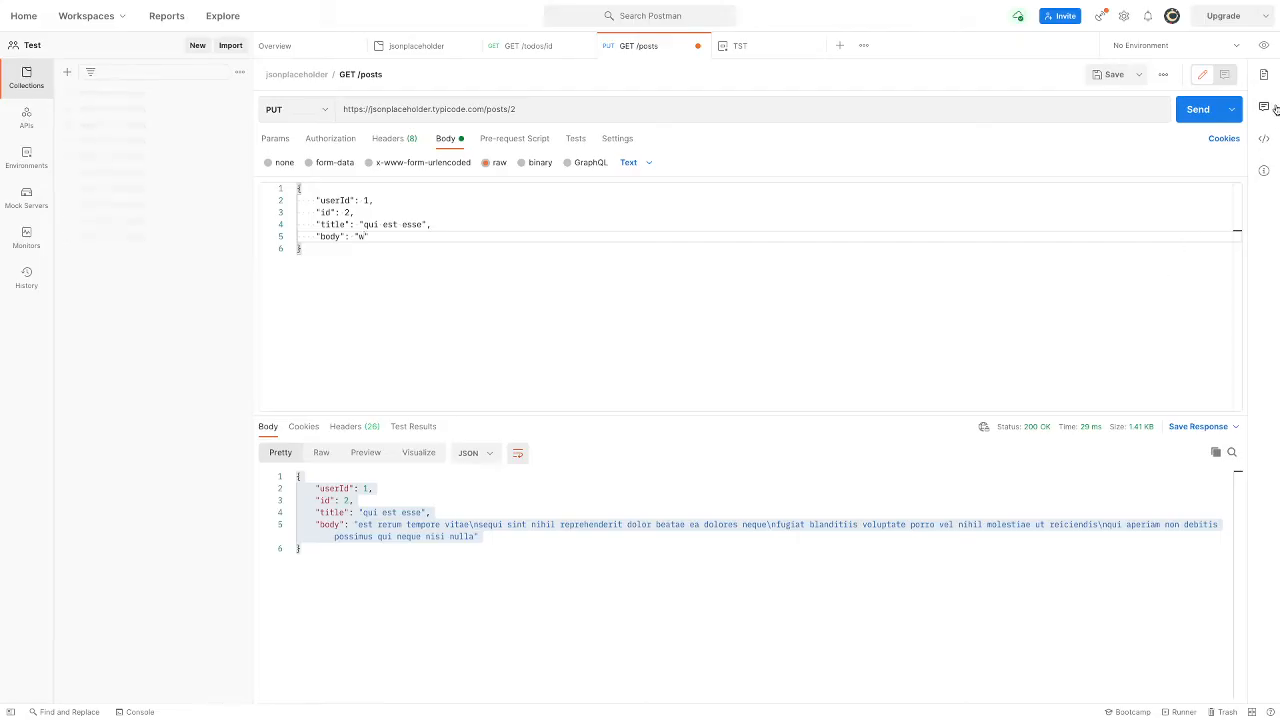
{"action": "left_click", "coordinate": [1188, 109]}
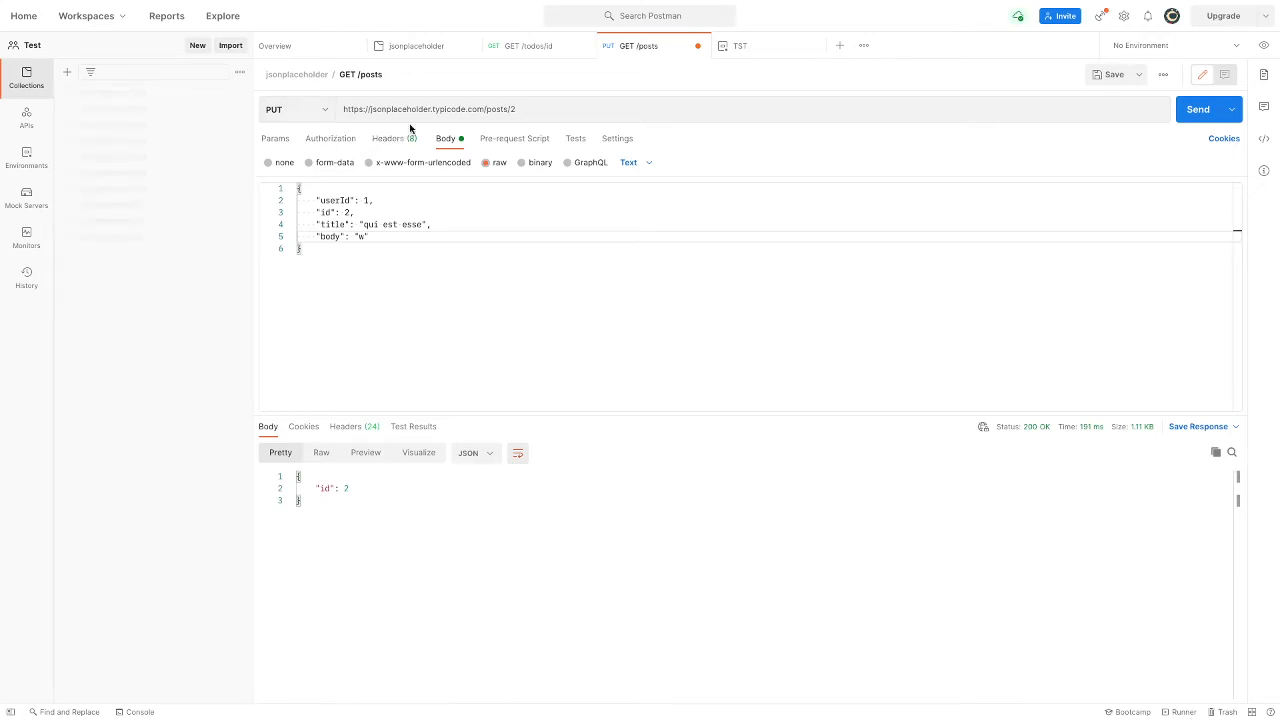
{"action": "key", "text": "ctrl+s"}
{"action": "left_click", "coordinate": [839, 46]}
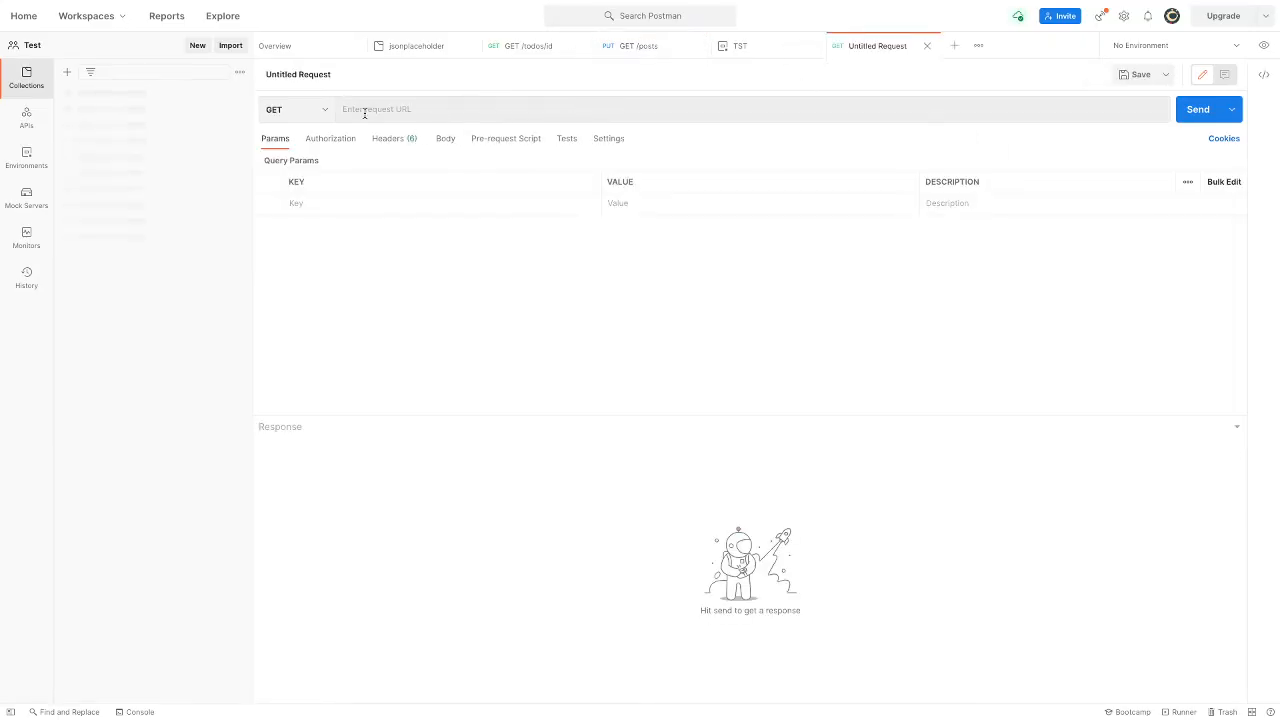
{"action": "left_click", "coordinate": [640, 46]}
{"action": "left_click", "coordinate": [548, 114]}
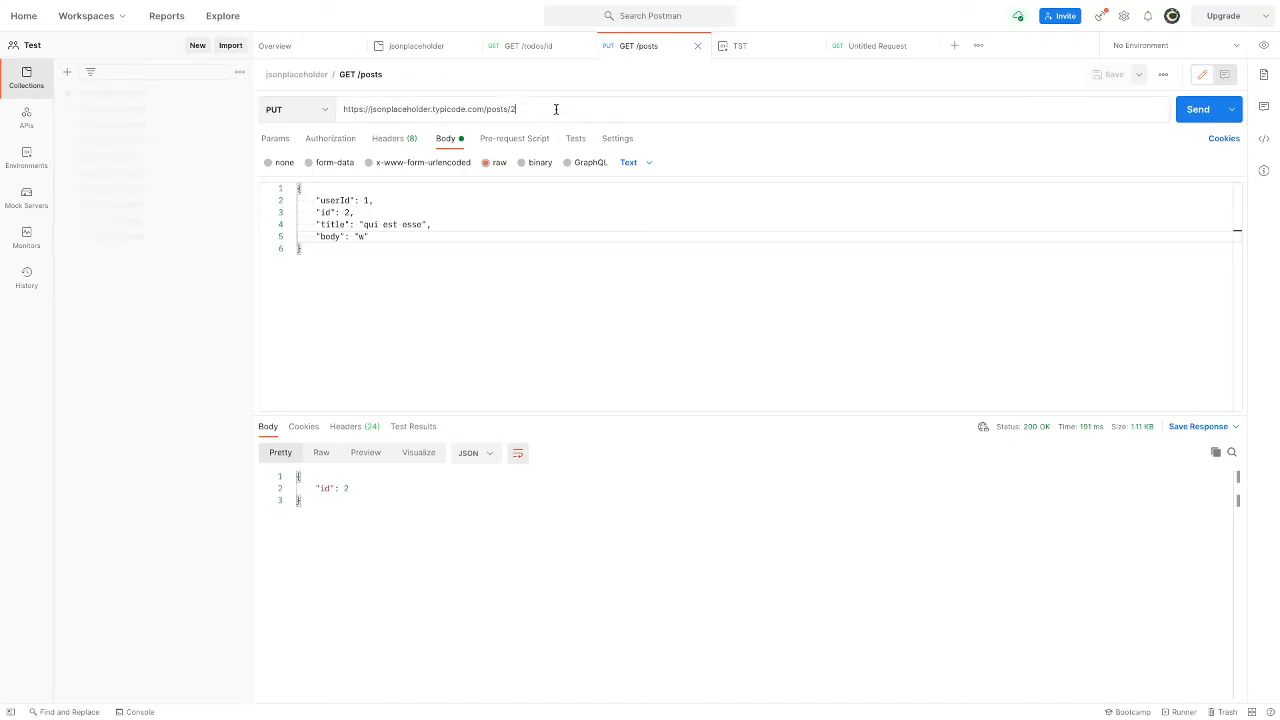
{"action": "key", "text": "ctrl+a"}
{"action": "left_click", "coordinate": [900, 50]}
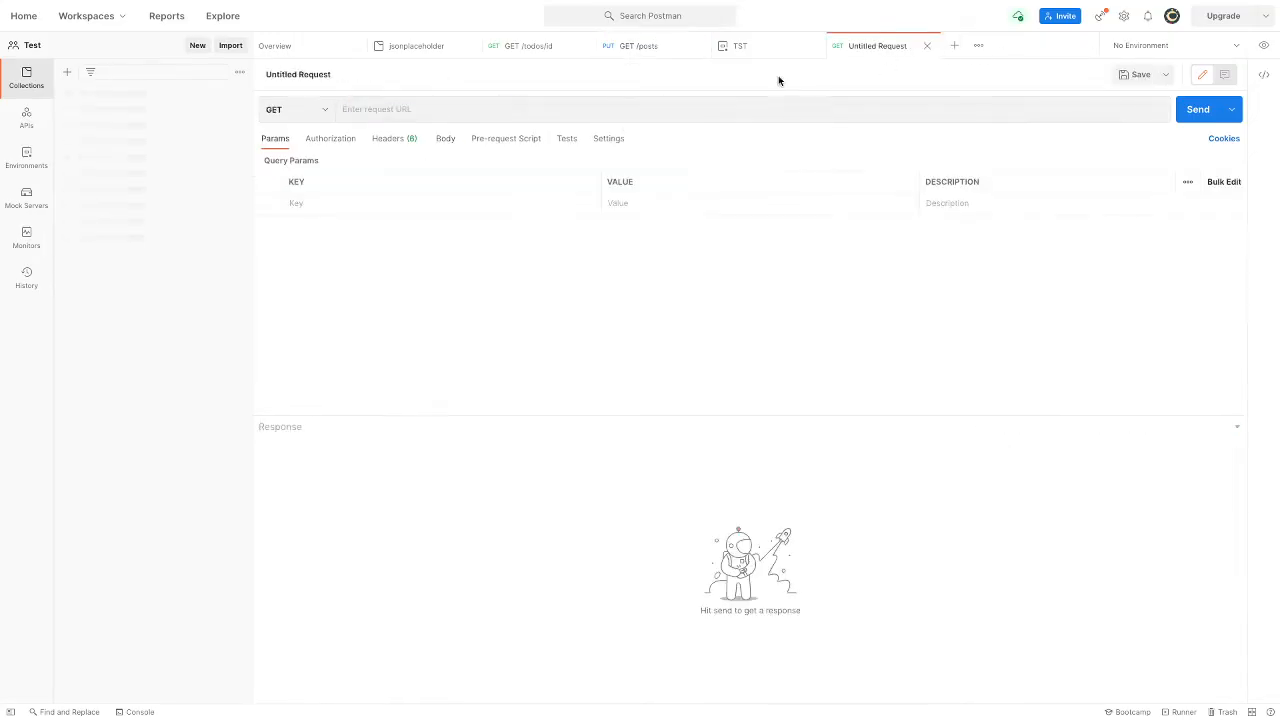
{"action": "left_click", "coordinate": [568, 116]}
{"action": "key", "text": "ctrl+v"}
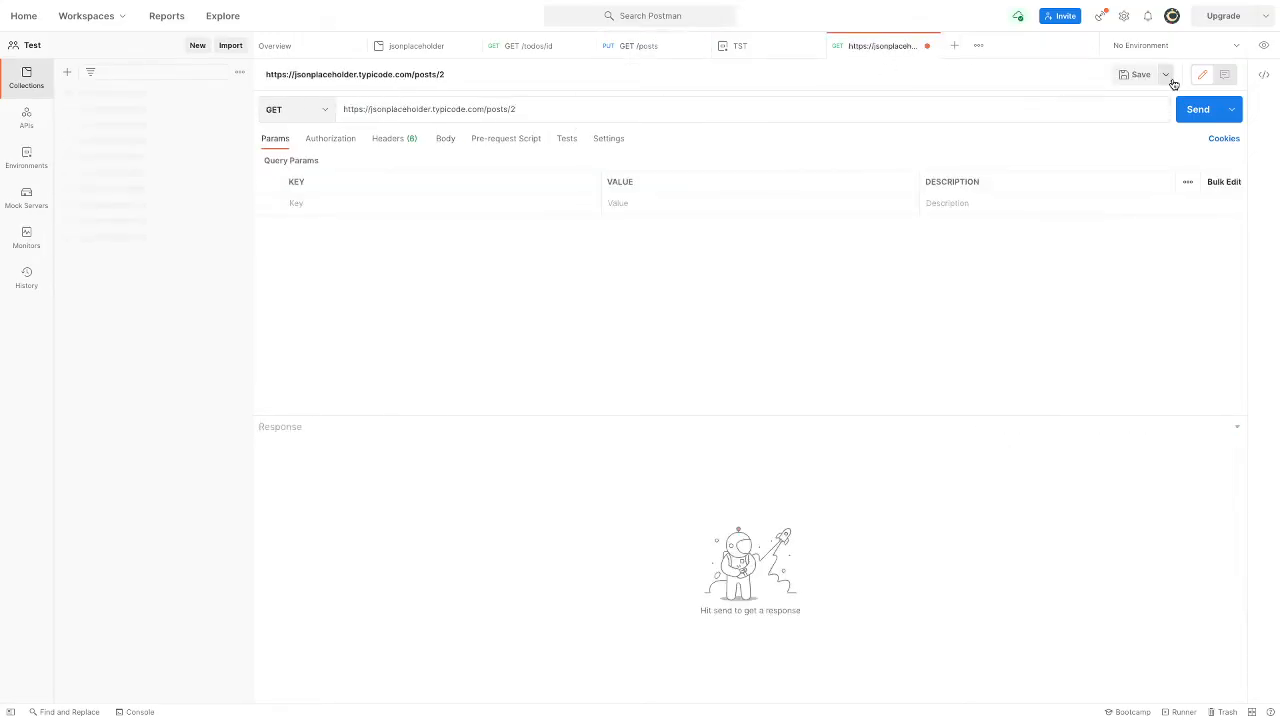
{"action": "left_click", "coordinate": [1196, 110]}
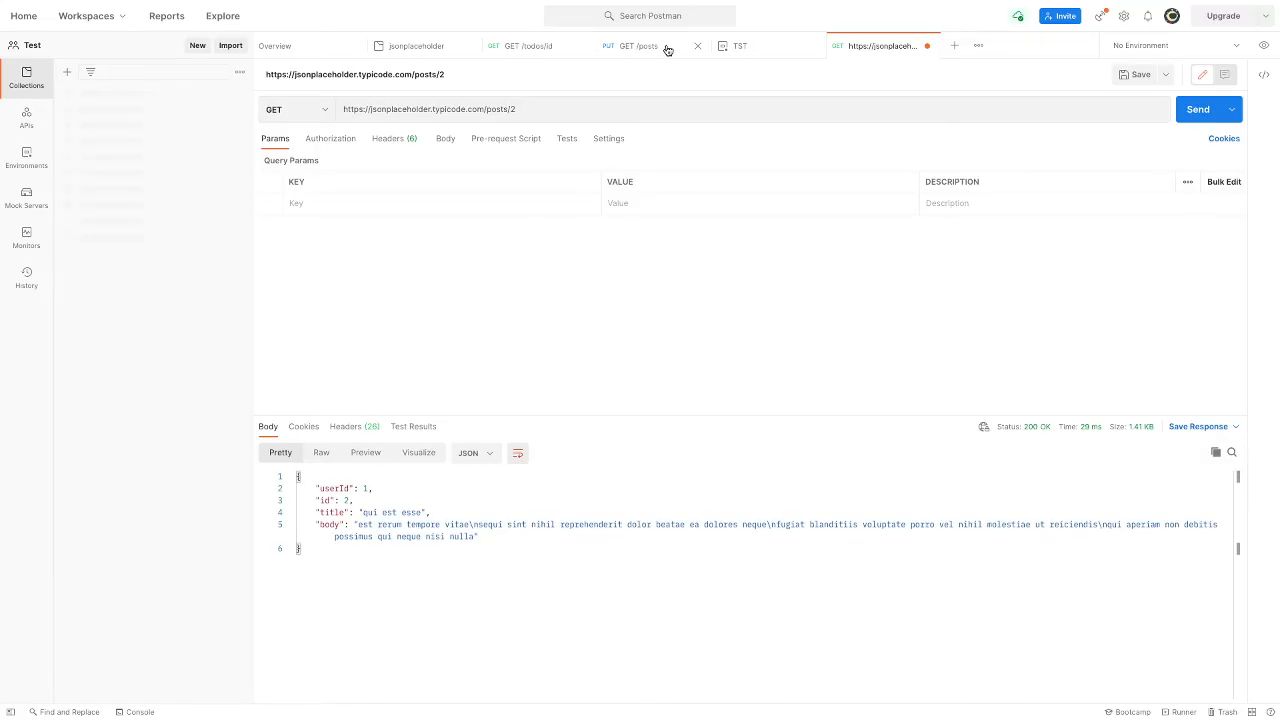
- Switch to the browser, open the JSONPlaceholder usage guide from the Routes section and look through its resource examples
{"action": "key", "text": "ctrl+Right"}
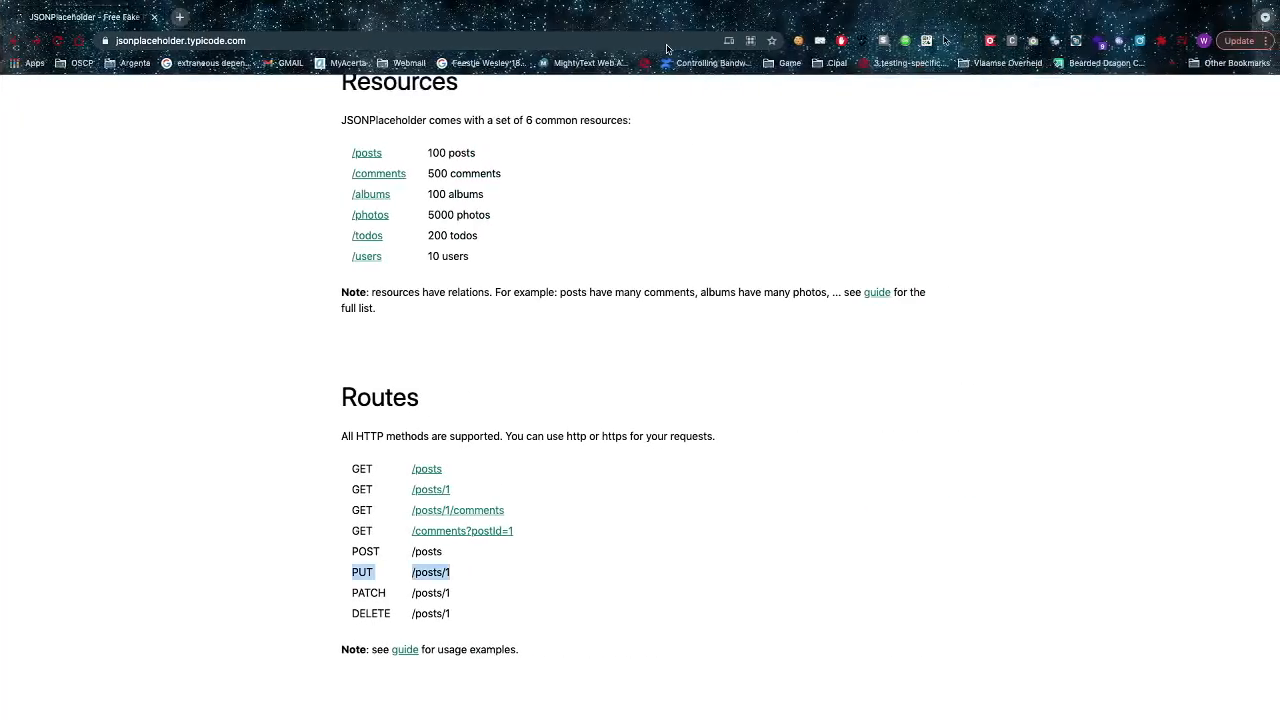
{"action": "scroll", "coordinate": [480, 282], "scroll_direction": "down", "scroll_amount": 3}
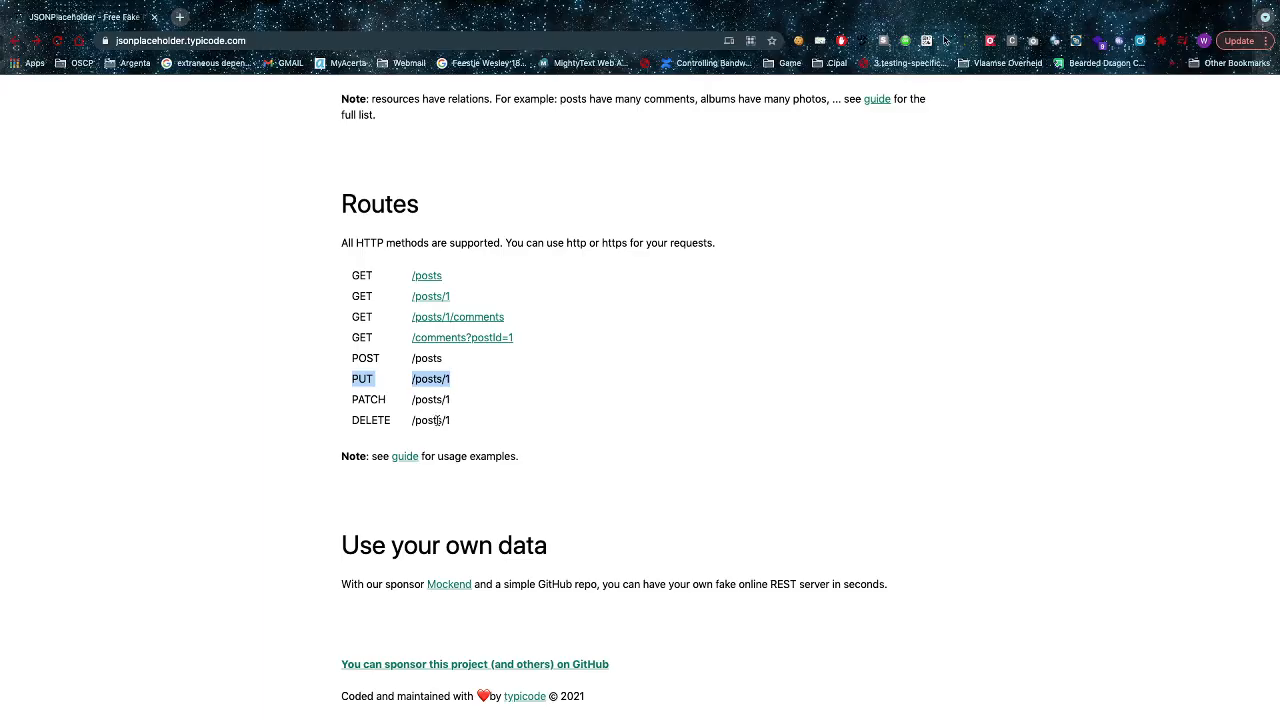
{"action": "left_click", "coordinate": [406, 457]}
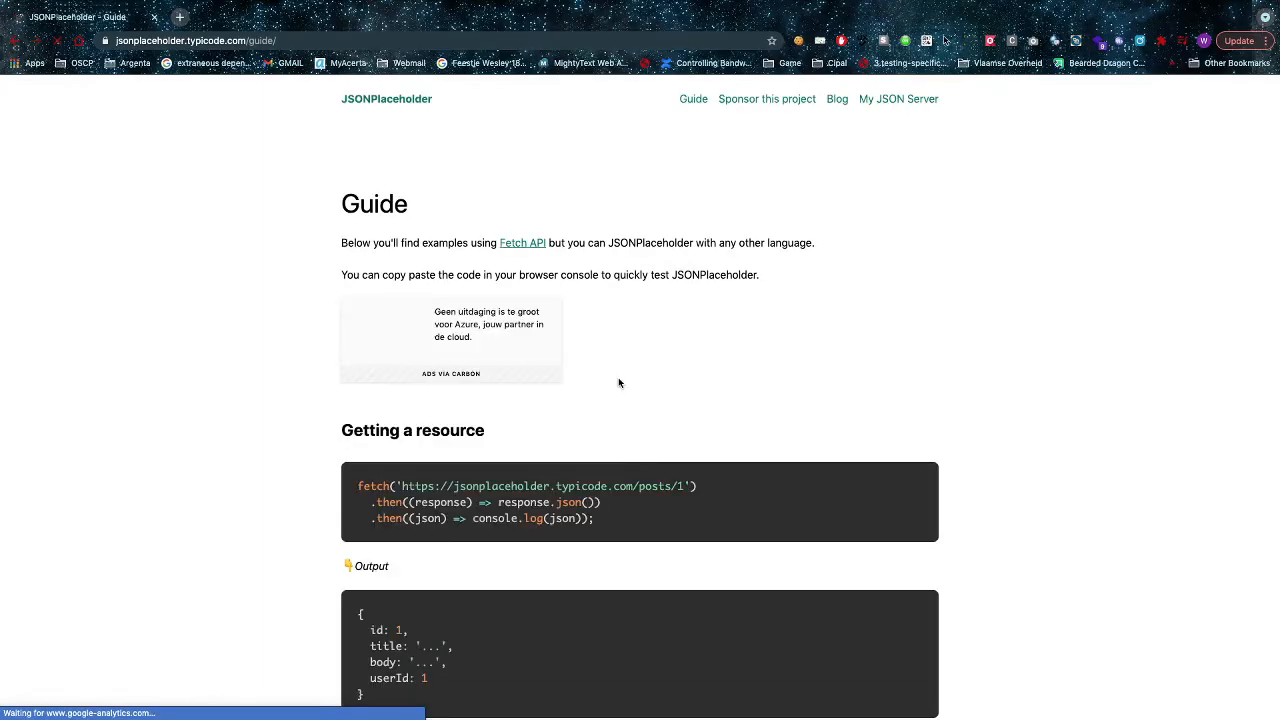
{"action": "scroll", "coordinate": [618, 380], "scroll_direction": "down", "scroll_amount": 3}
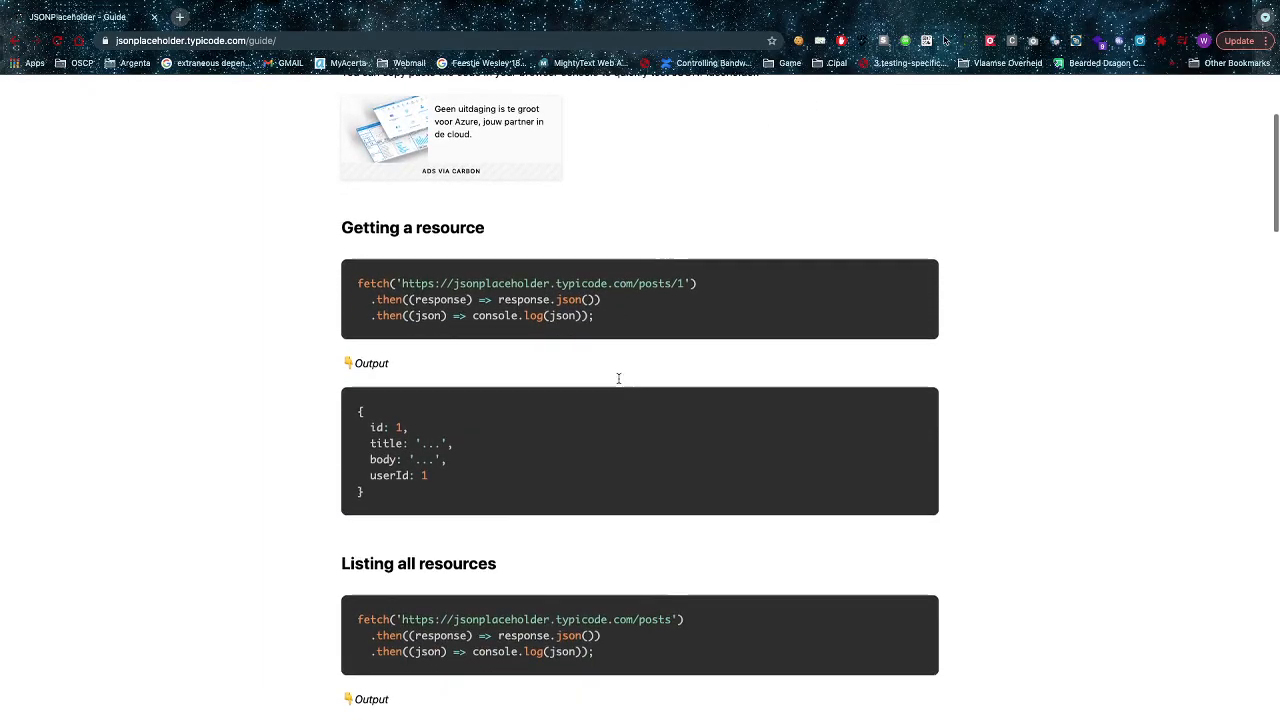
{"action": "scroll", "coordinate": [618, 378], "scroll_direction": "down", "scroll_amount": 10}
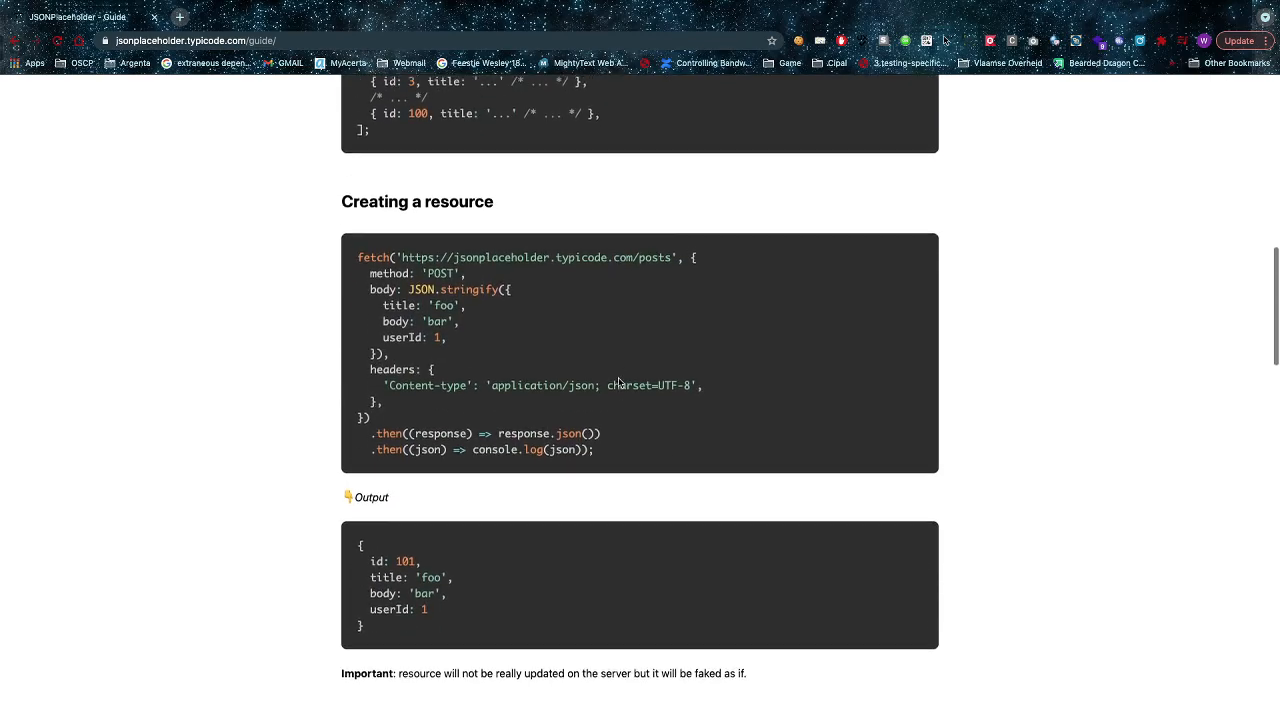
- Search the guide page for "put" and go through the matches
{"action": "key", "text": "super+f"}
{"action": "type", "text": "p"}
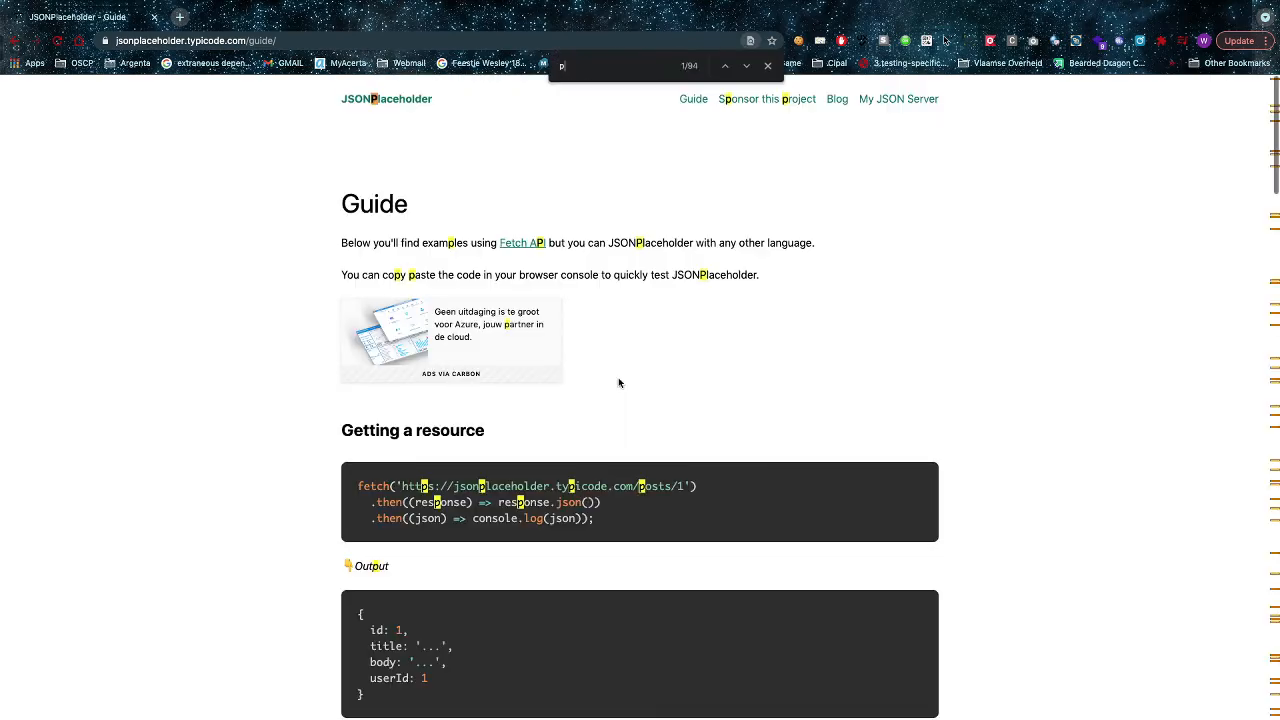
{"action": "type", "text": "ut"}
{"action": "key", "text": "Return"}
{"action": "key", "text": "Return"}
{"action": "key", "text": "Return"}
{"action": "key", "text": "Return"}
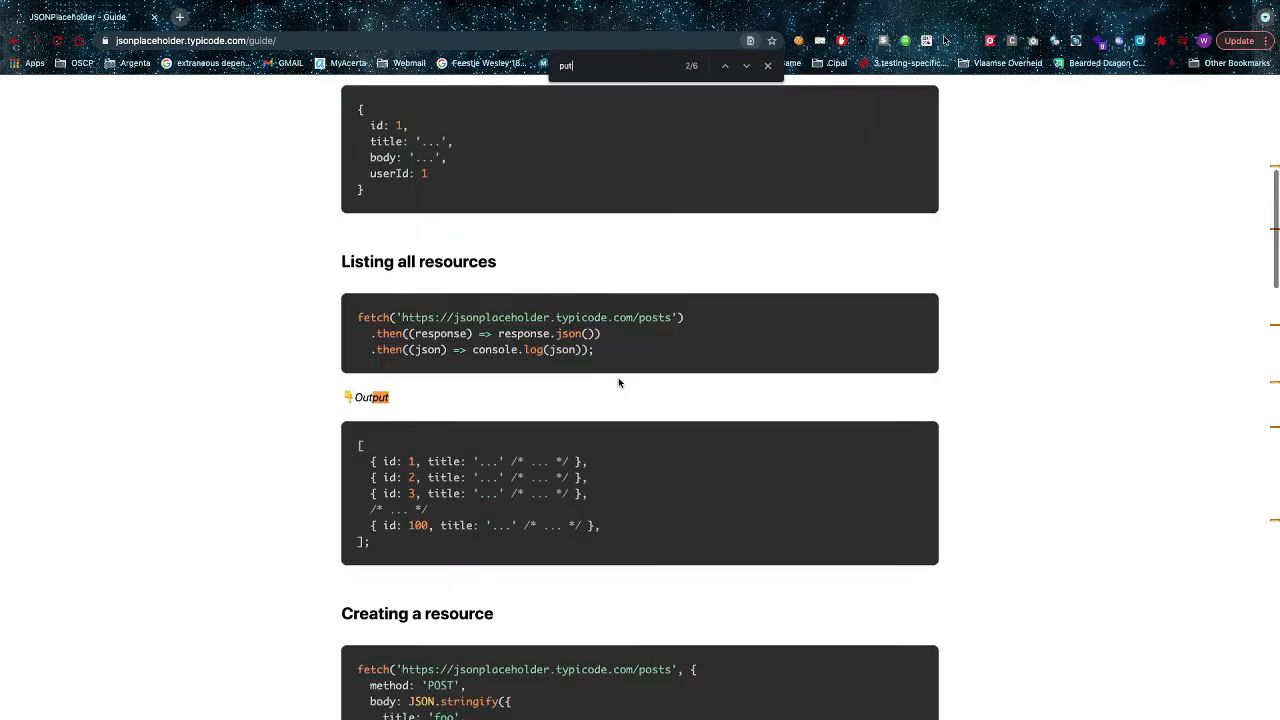
- Examine the method and body lines of the PUT example under "Updating a resource" in the guide
{"action": "key", "text": "Return"}
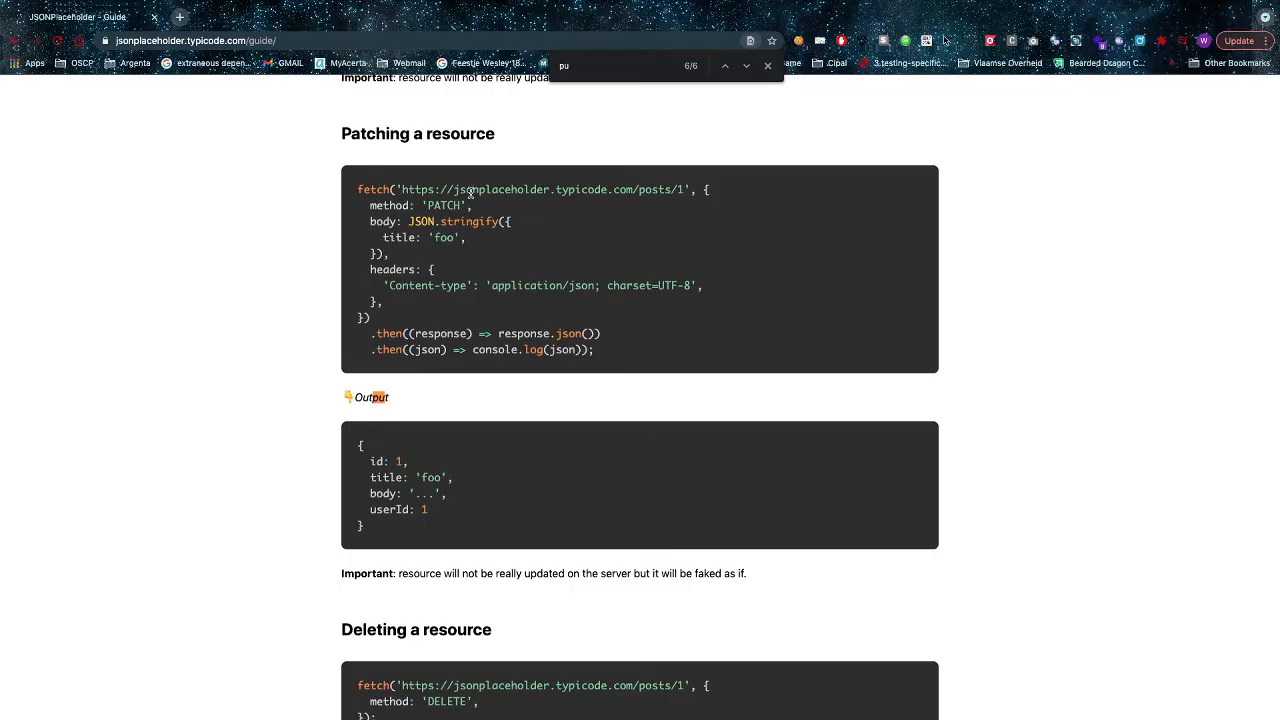
{"action": "scroll", "coordinate": [450, 203], "scroll_direction": "up", "scroll_amount": 8}
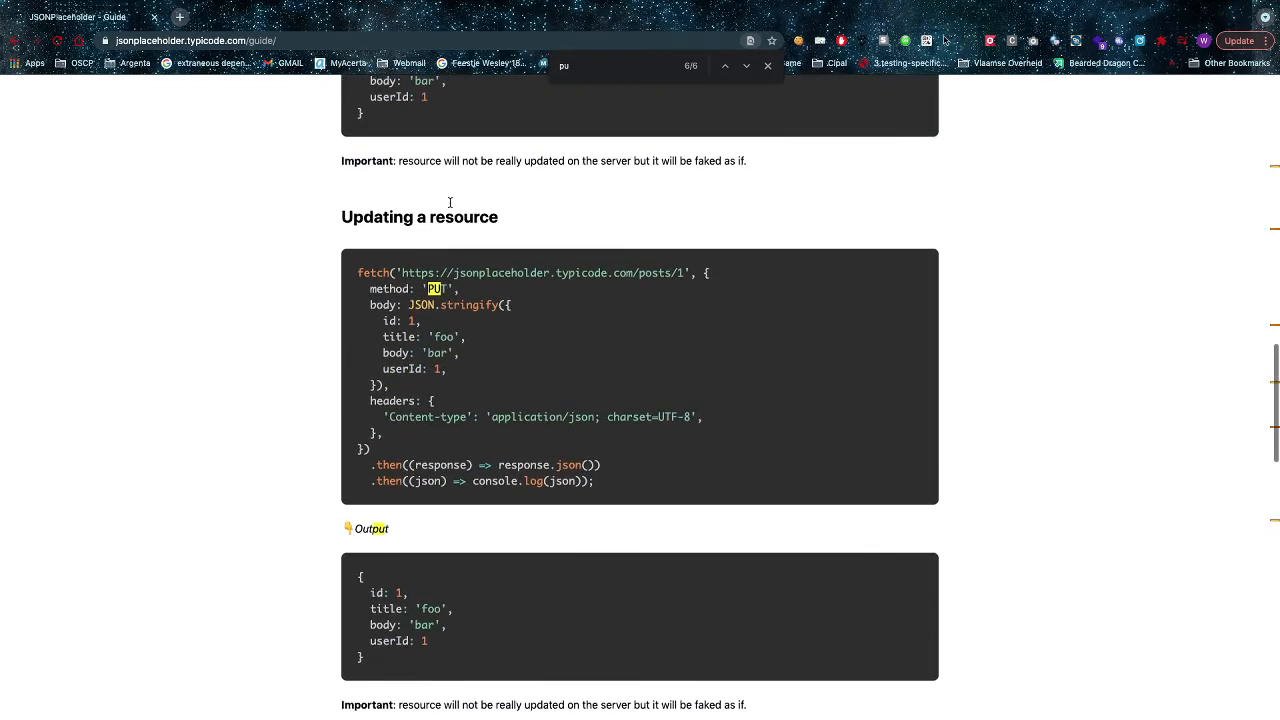
{"action": "scroll", "coordinate": [450, 203], "scroll_direction": "down", "scroll_amount": 2}
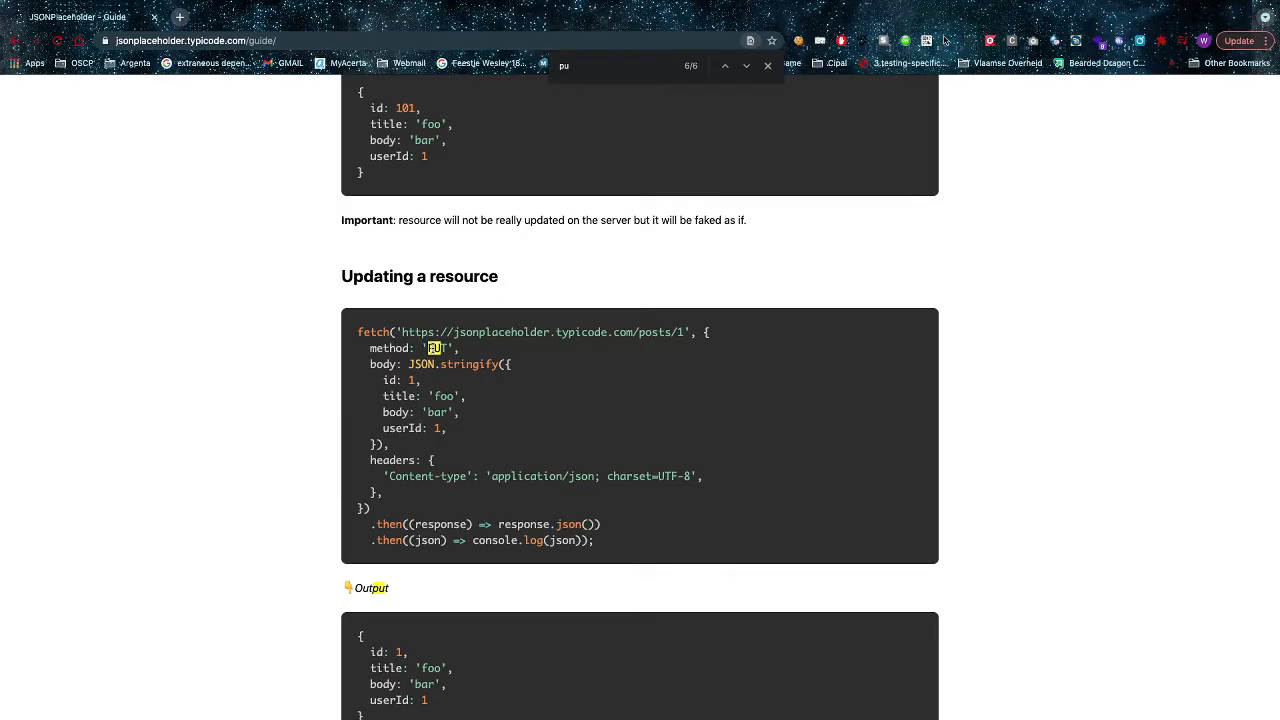
{"action": "left_click_drag", "start_coordinate": [368, 349], "coordinate": [468, 357]}
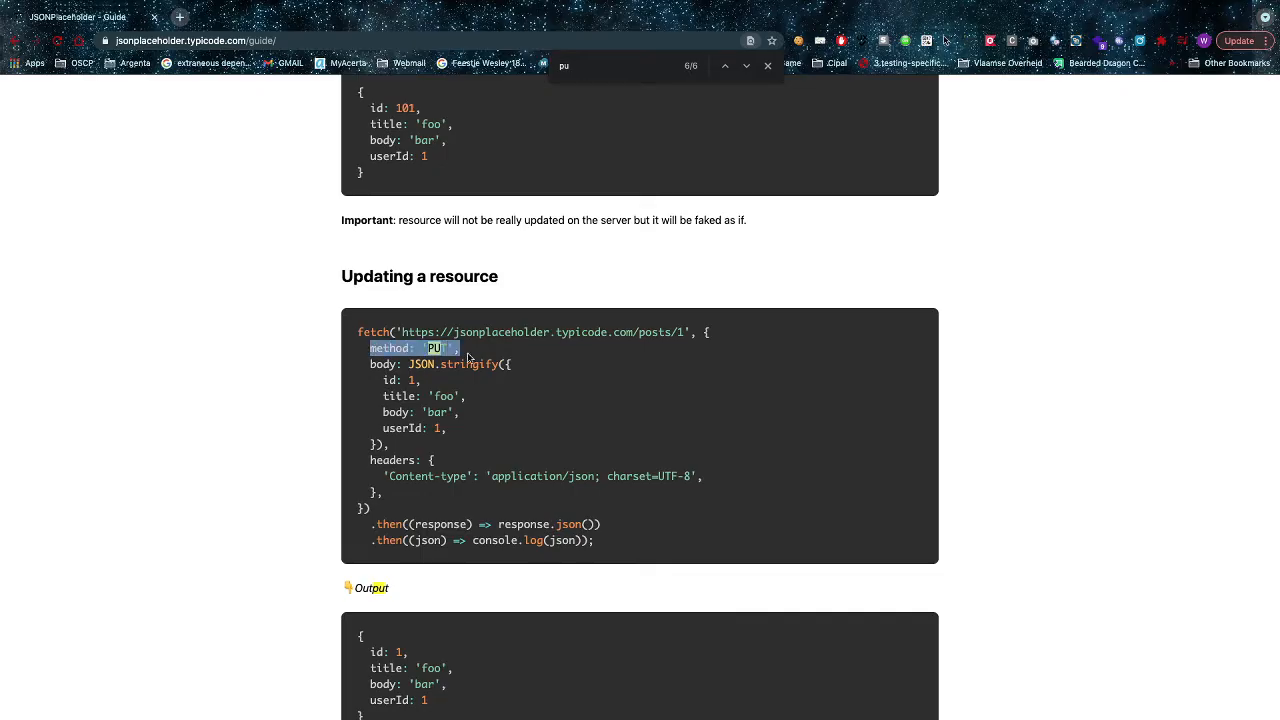
{"action": "left_click_drag", "start_coordinate": [369, 366], "coordinate": [535, 374]}
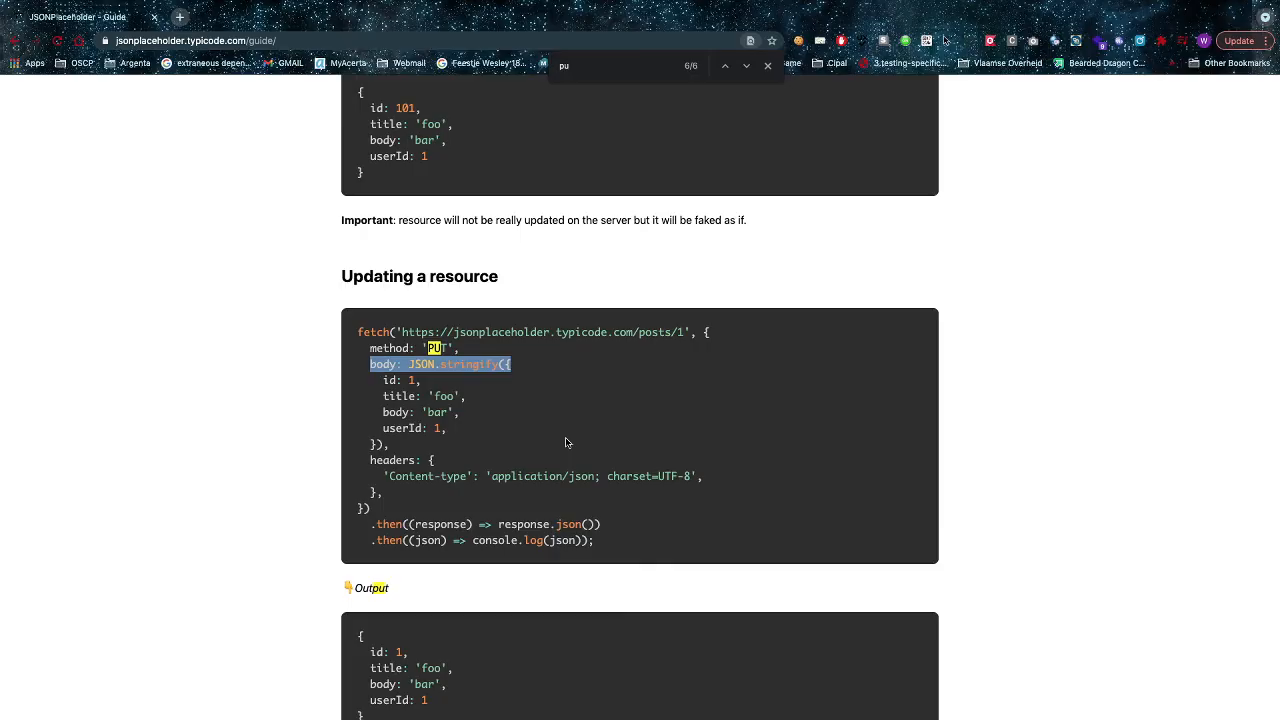
- Switch to Postman, save the new GET request for posts/2 in the jsonplaceholder collection and reopen the PUT request
{"action": "key", "text": "super+Tab"}
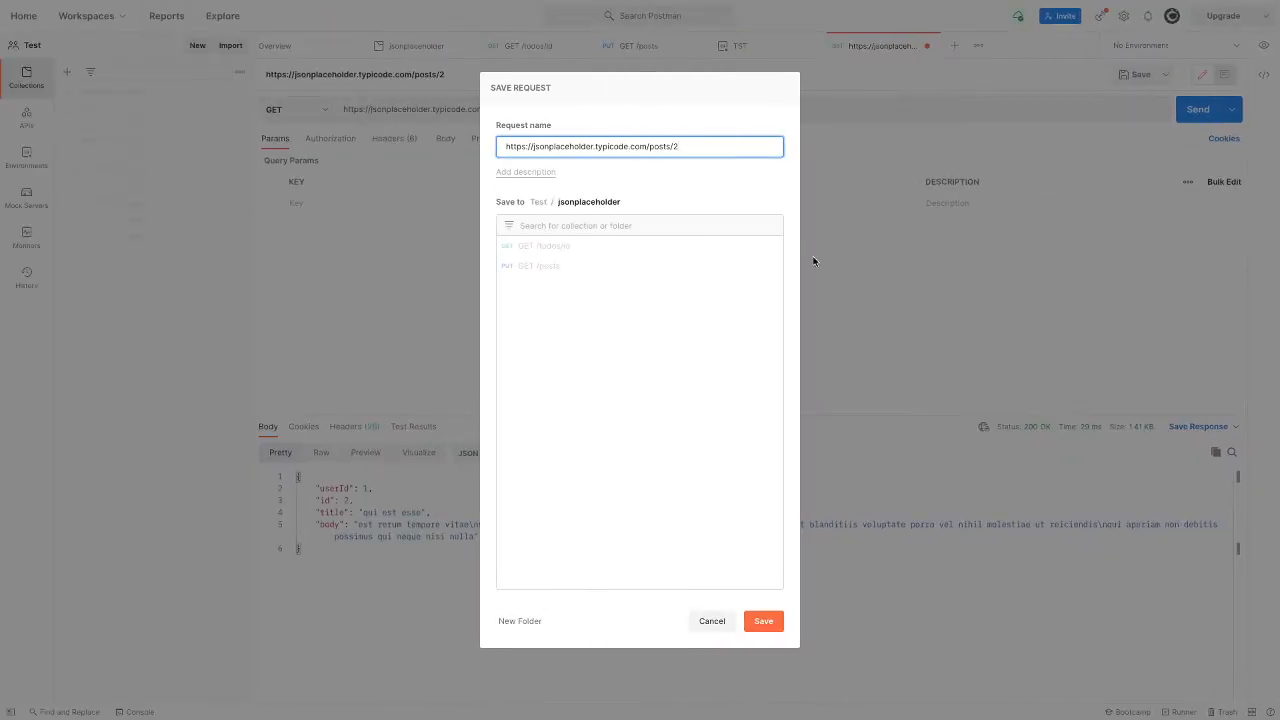
{"action": "left_click", "coordinate": [763, 622]}
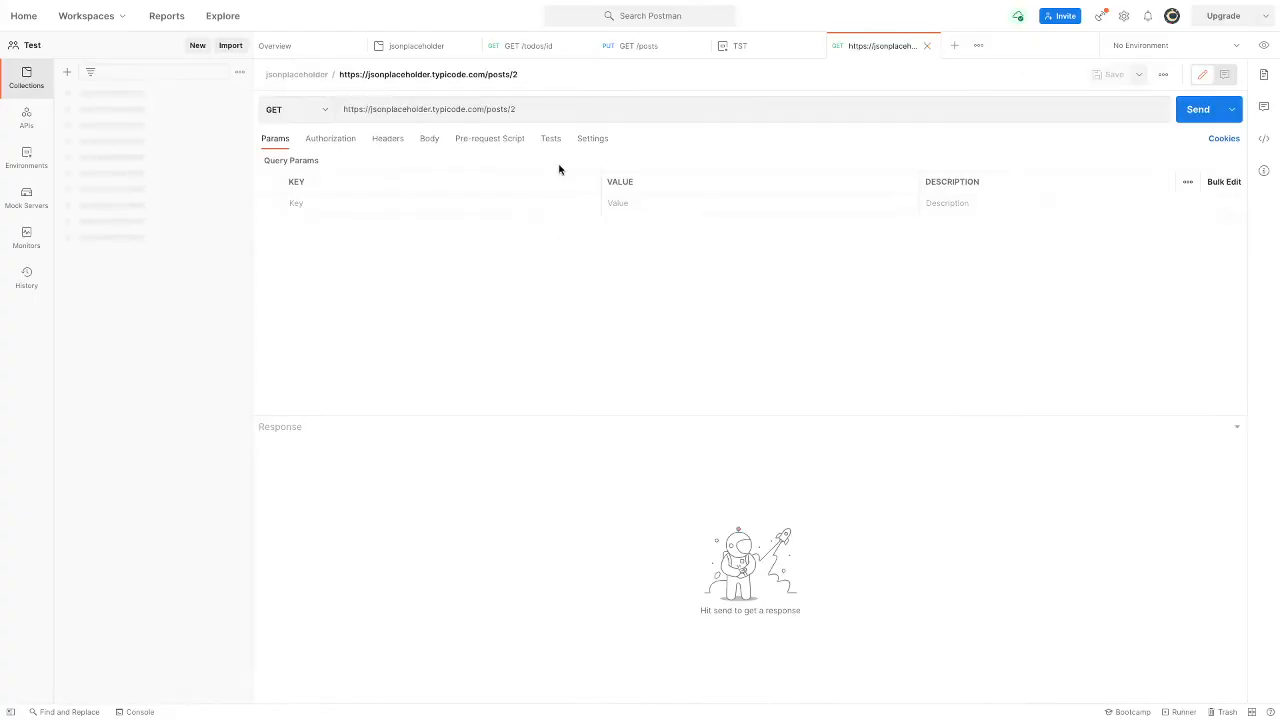
{"action": "left_click", "coordinate": [625, 46]}
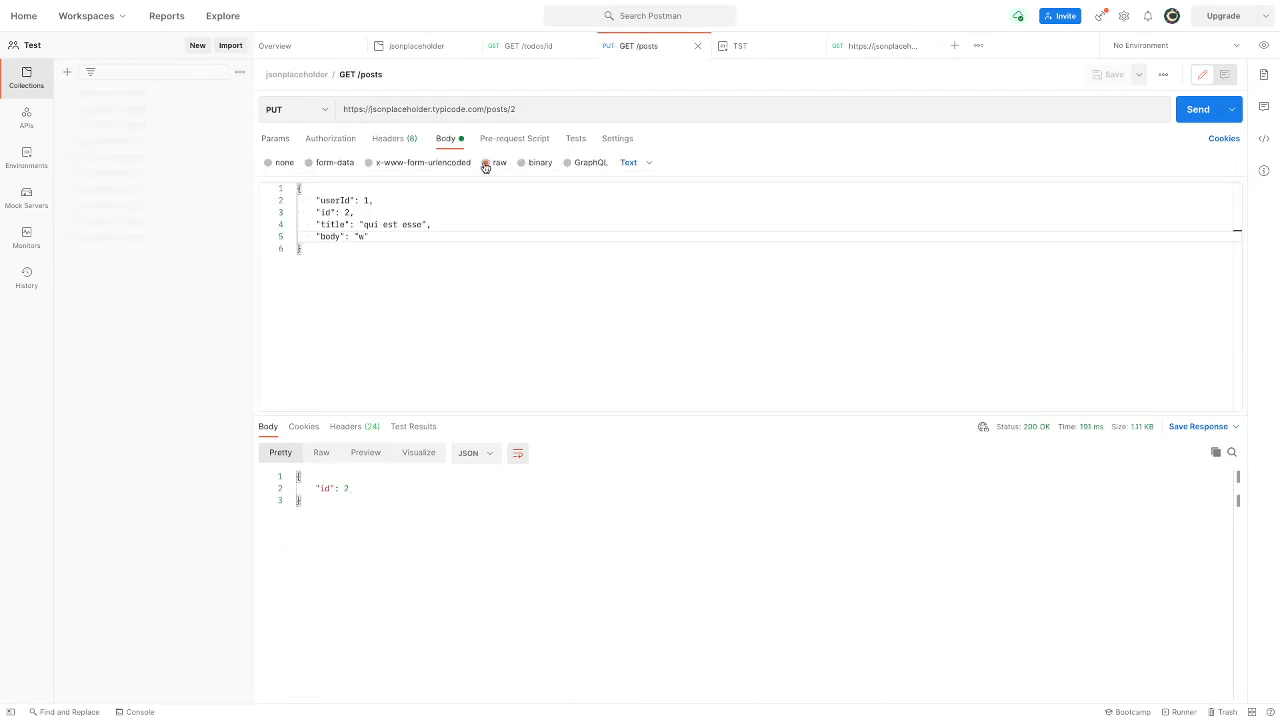
- Compare the PUT request's body with the guide's JSON example and try the x-www-form-urlencoded and form-data body types
{"action": "key", "text": "ctrl+Right"}
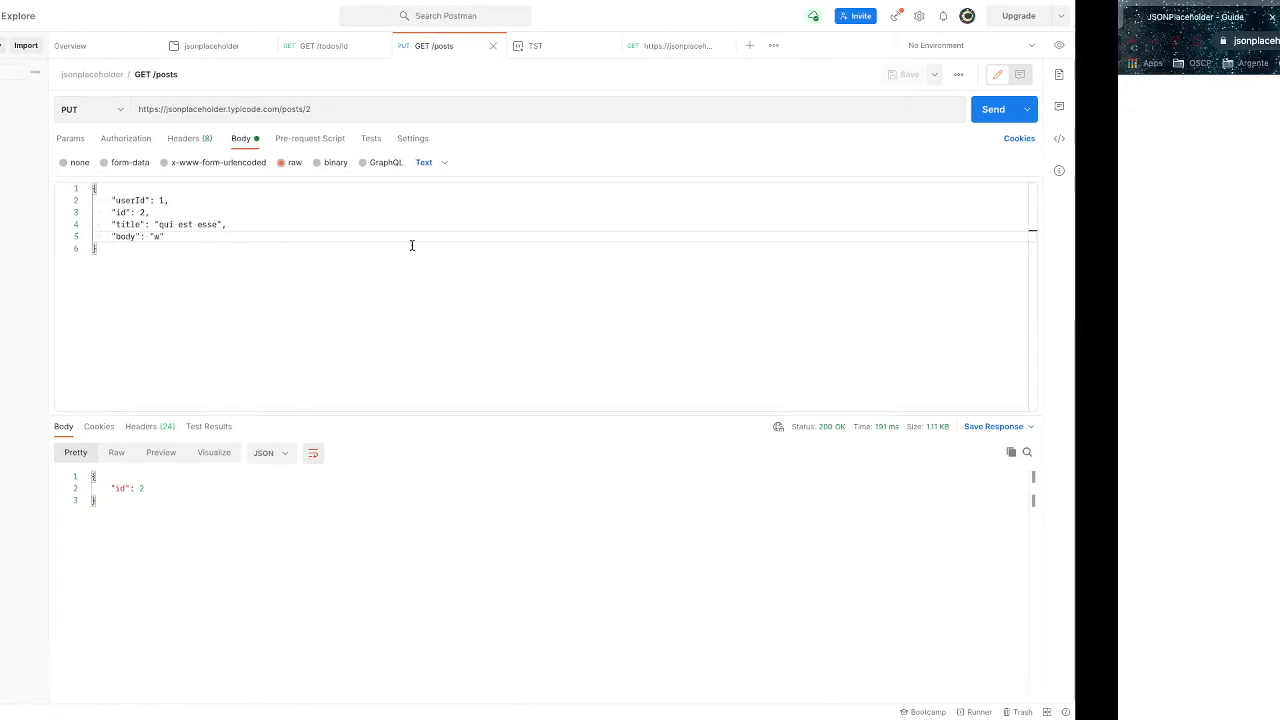
{"action": "key", "text": "ctrl+Left"}
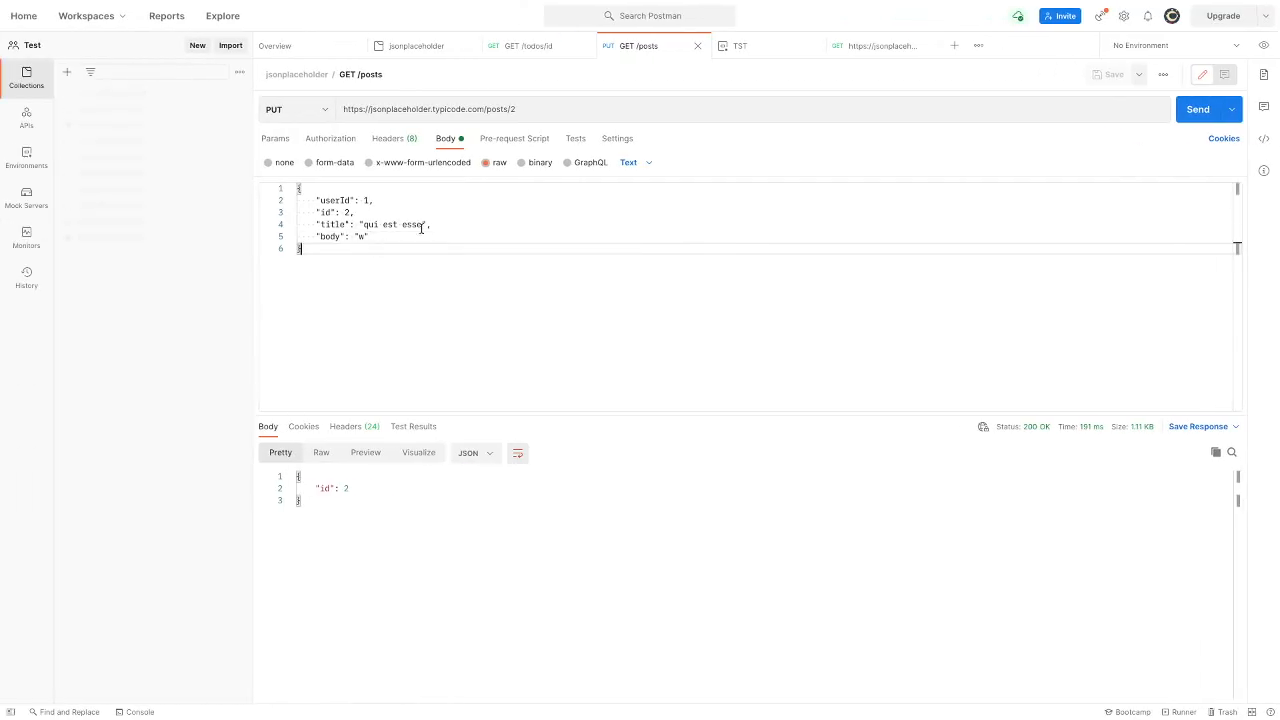
{"action": "key", "text": "ctrl+Right"}
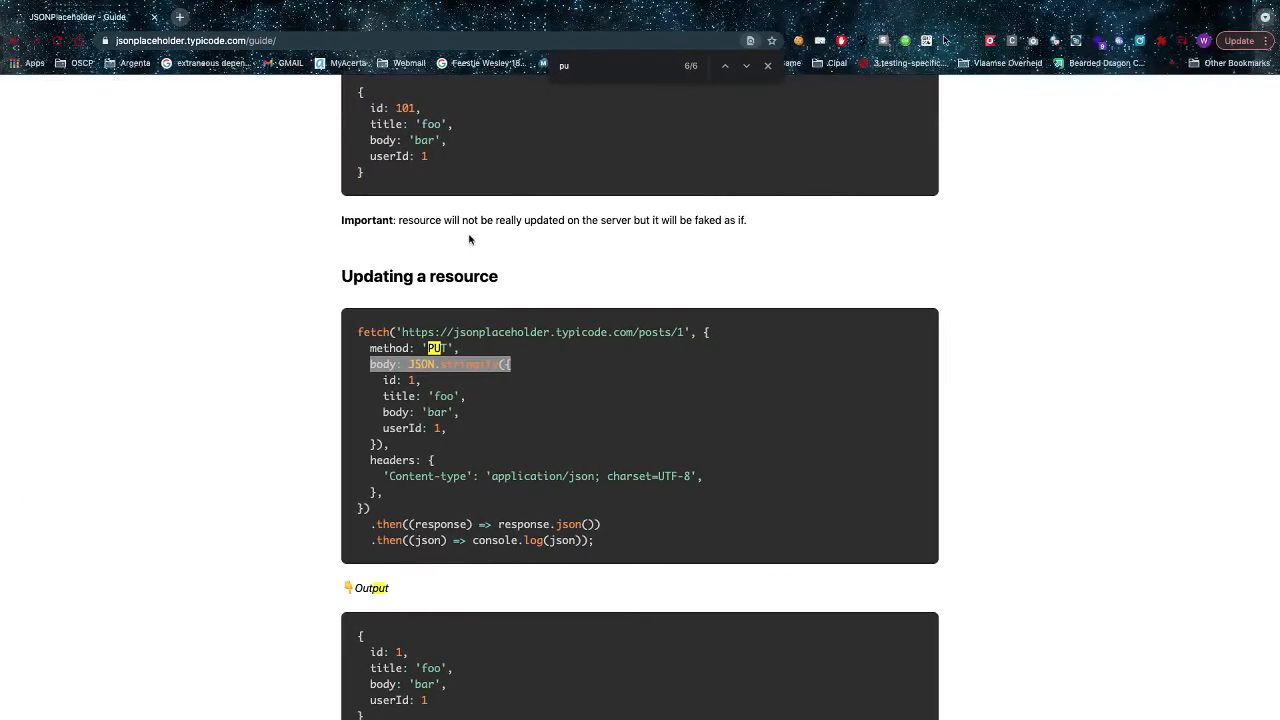
{"action": "double_click", "coordinate": [422, 365]}
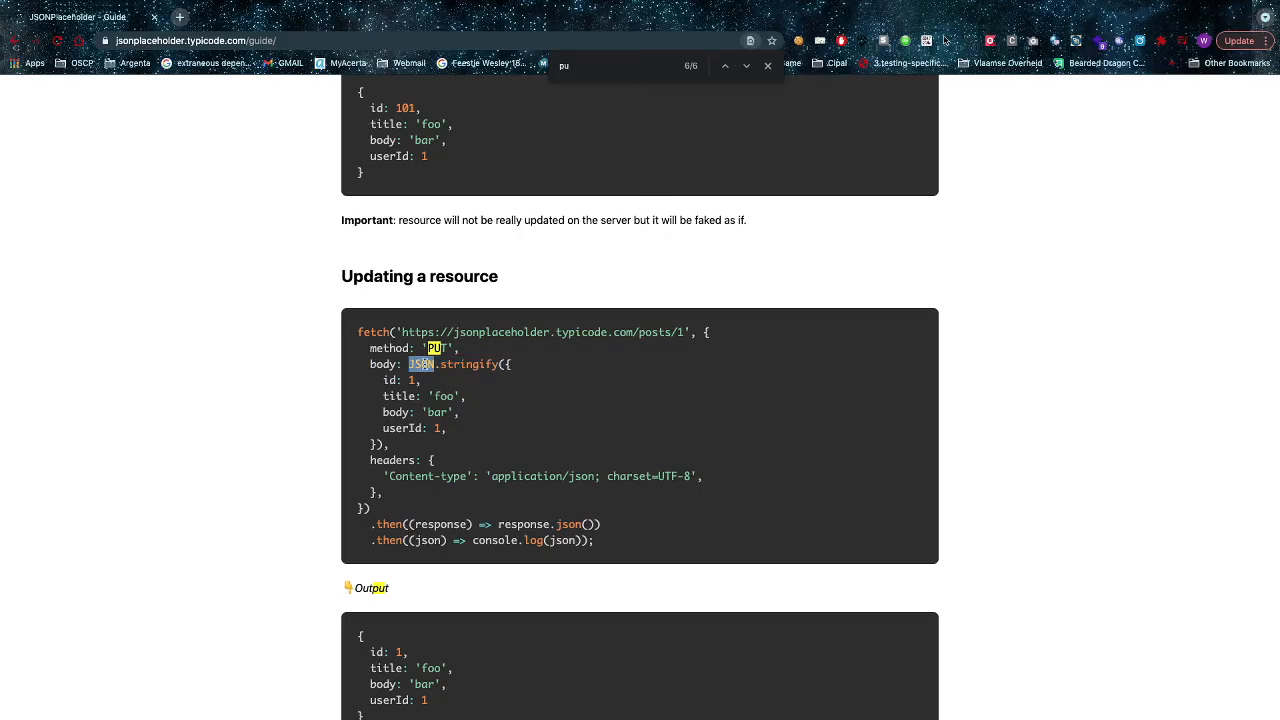
{"action": "key", "text": "ctrl+Left"}
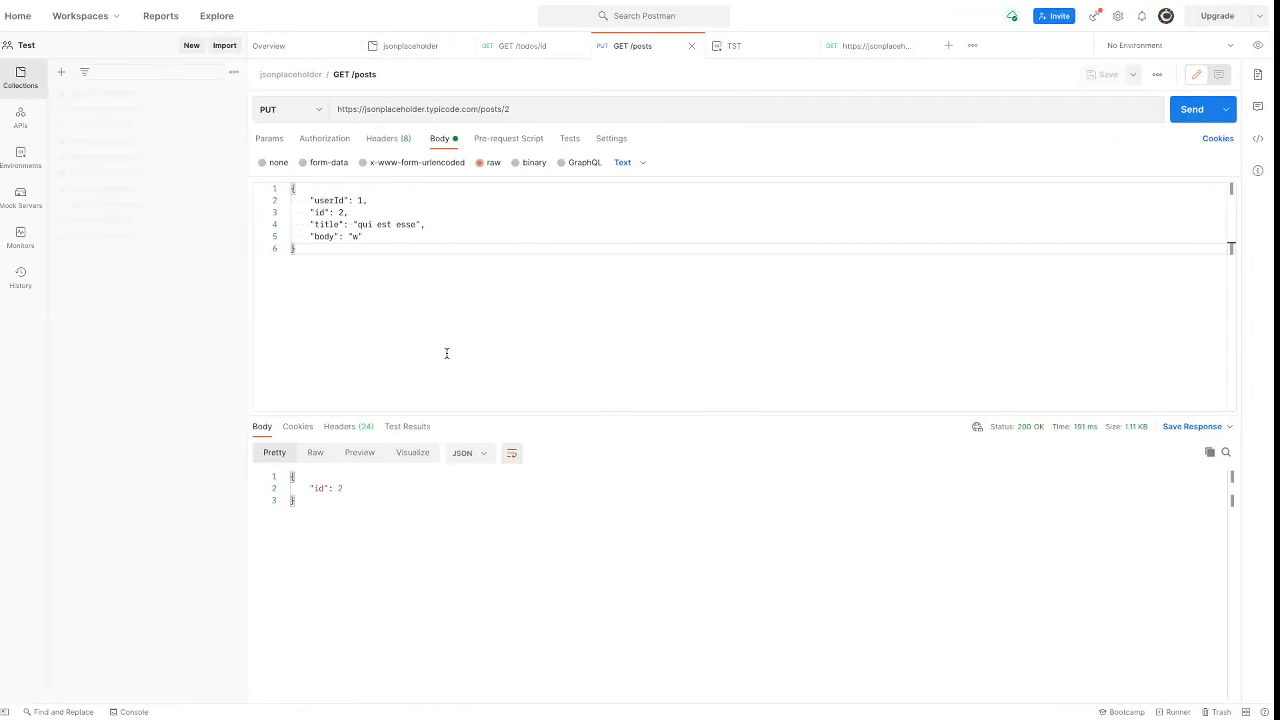
{"action": "left_click", "coordinate": [362, 163]}
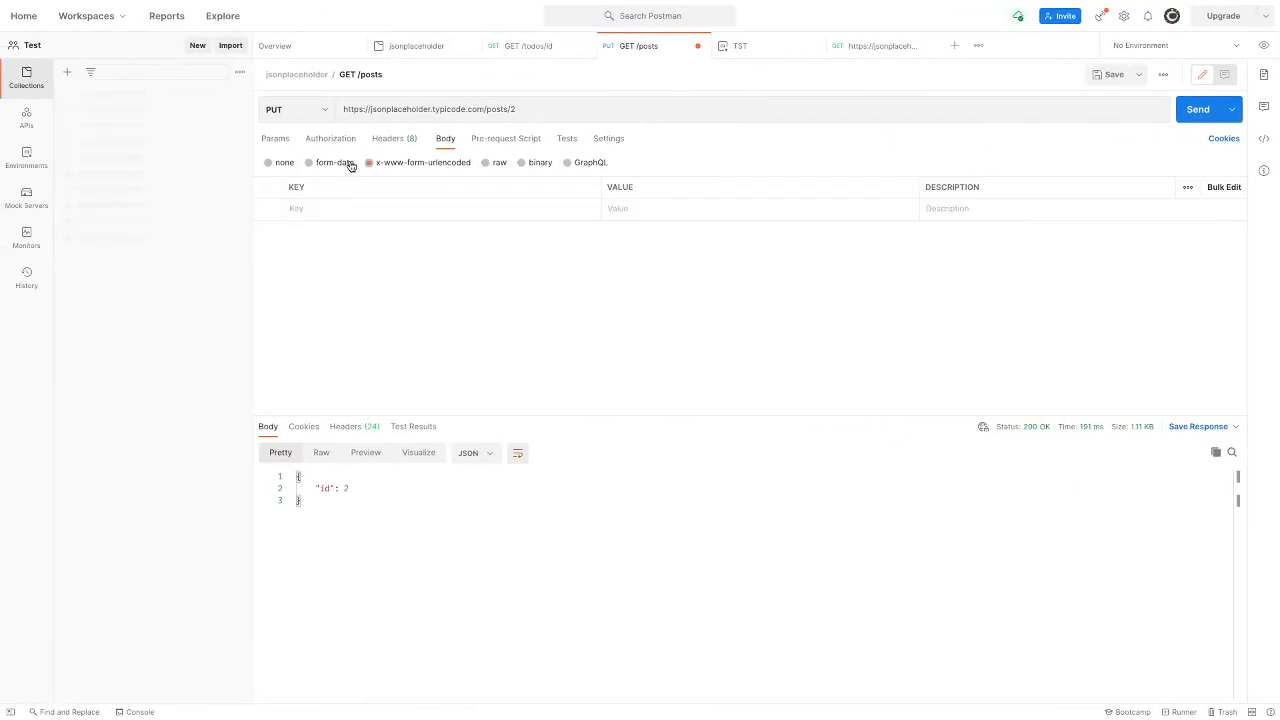
{"action": "left_click", "coordinate": [347, 208]}
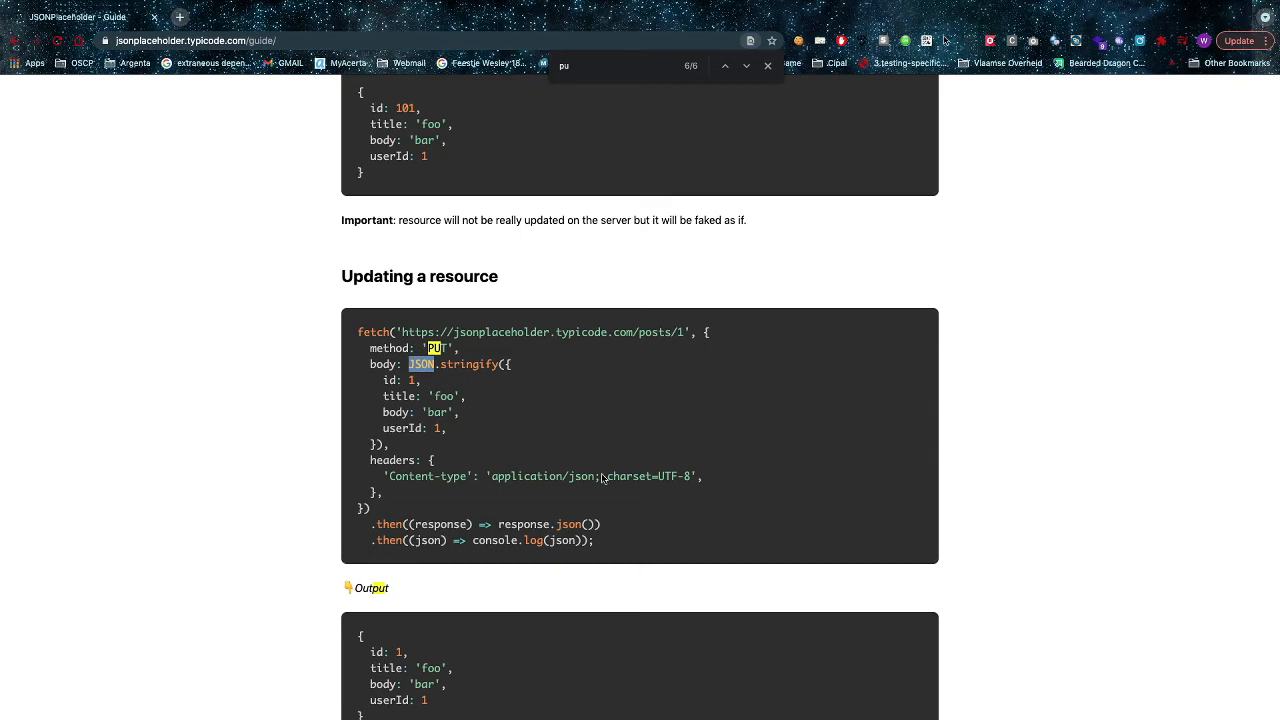
- Check the Content-type header in the guide's PUT example and show the auto-generated headers of the PUT request in Postman
{"action": "left_click", "coordinate": [689, 476]}
{"action": "left_click_drag", "start_coordinate": [689, 476], "coordinate": [389, 476]}
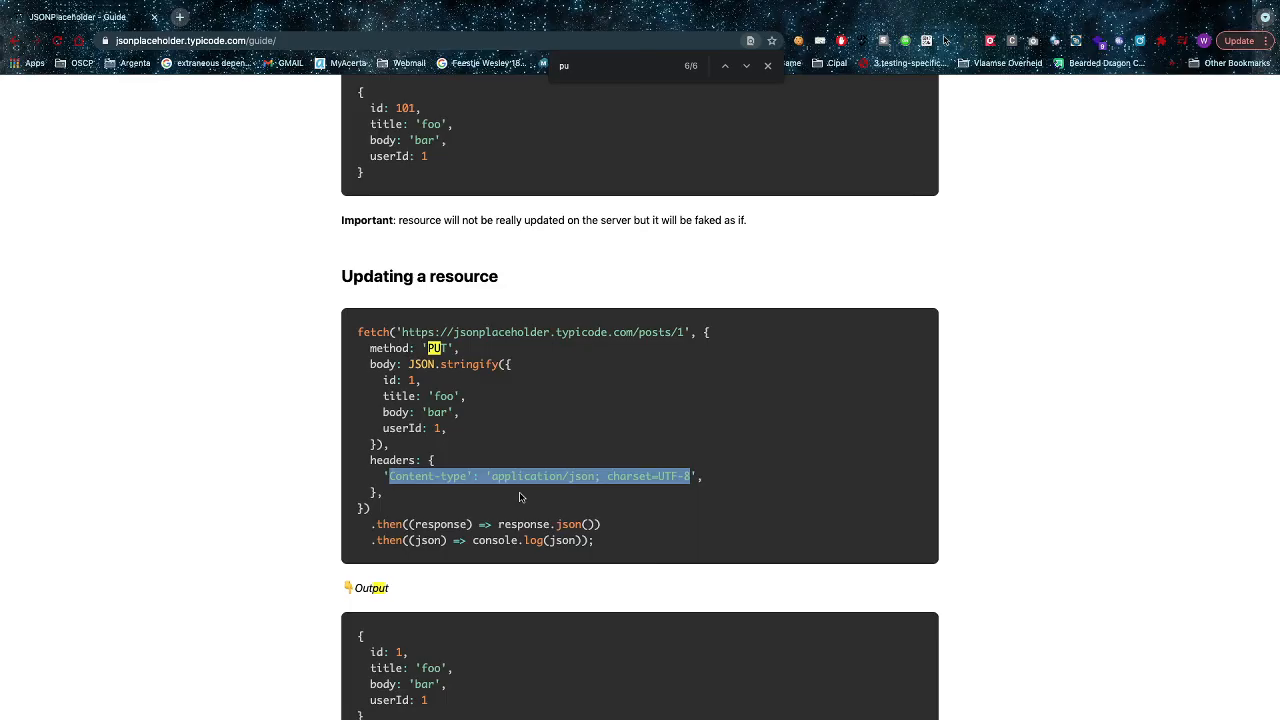
{"action": "key", "text": "ctrl+Left"}
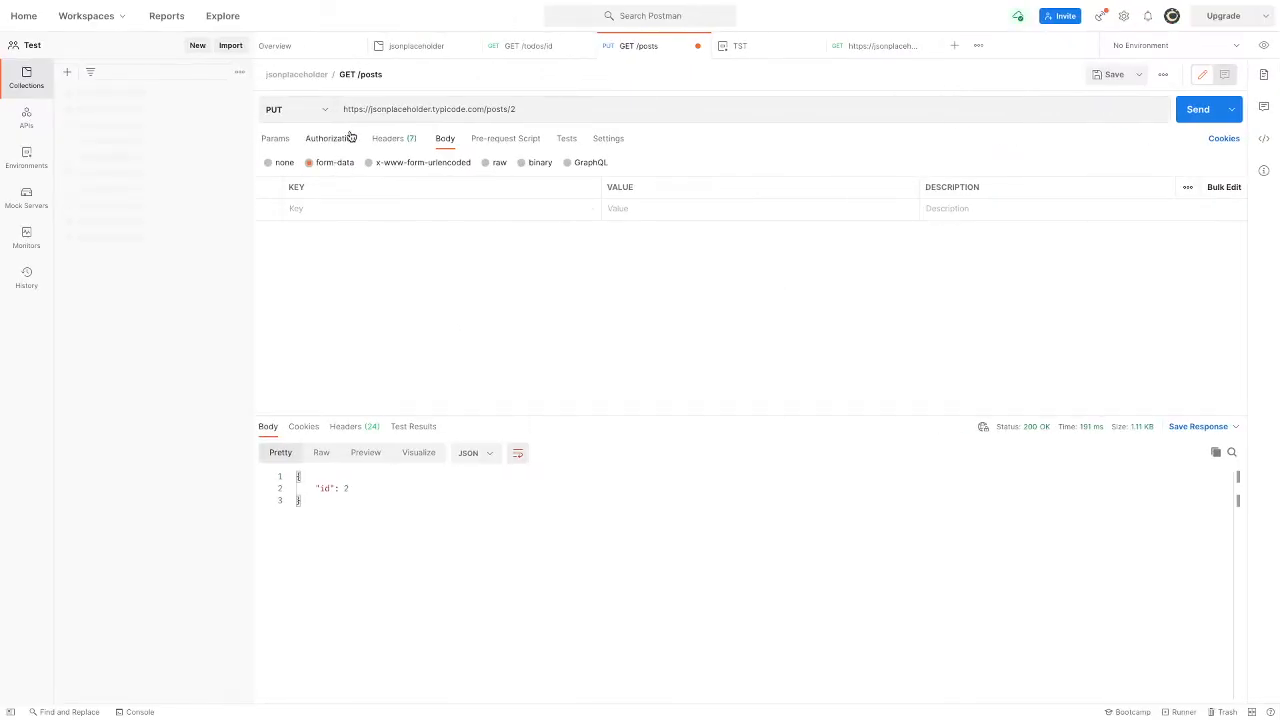
{"action": "left_click", "coordinate": [390, 138]}
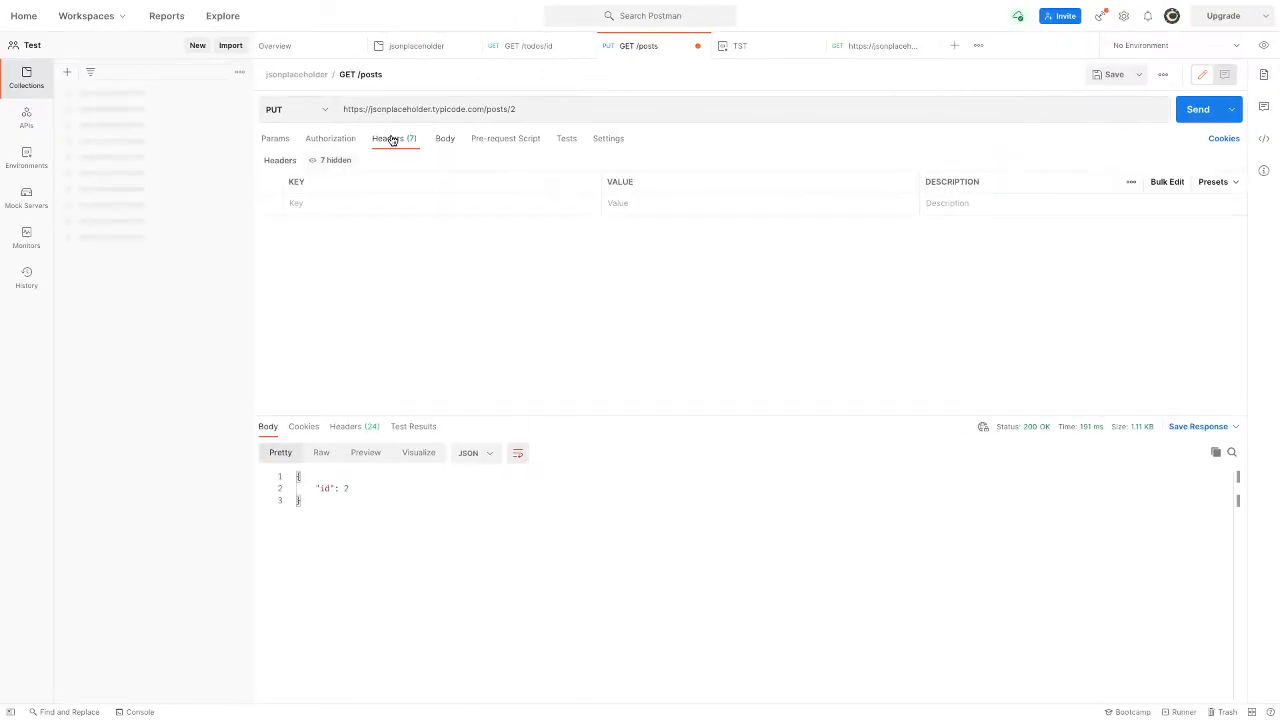
{"action": "left_click", "coordinate": [326, 162]}
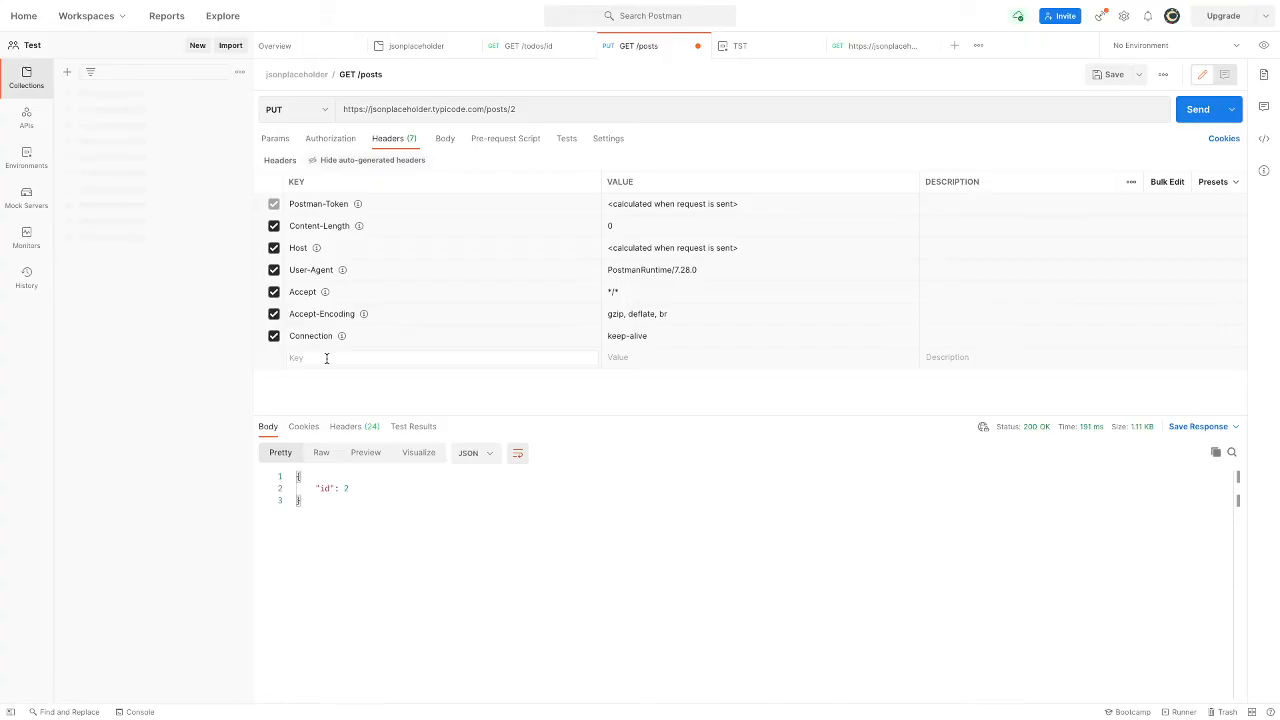
- Copy the header name Content-type from the guide's PUT example and return to the PUT request in Postman
{"action": "key", "text": "ctrl+Right"}
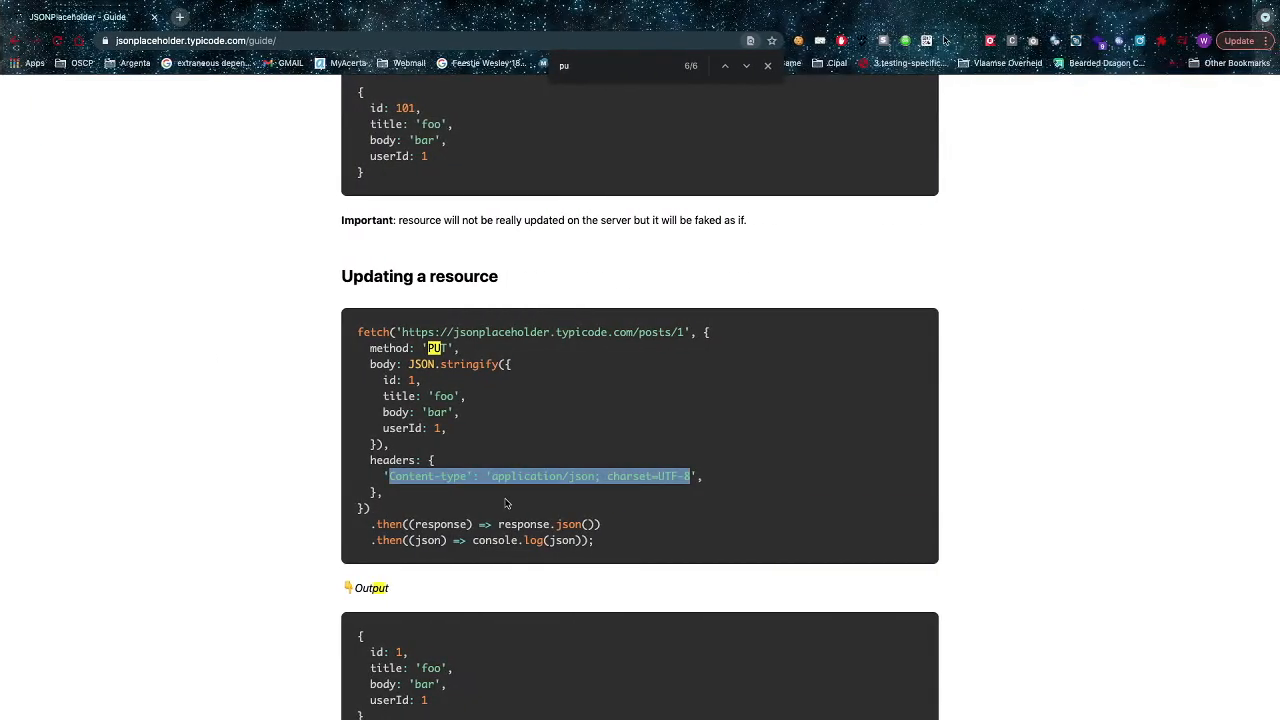
{"action": "left_click", "coordinate": [471, 477]}
{"action": "left_click_drag", "start_coordinate": [467, 477], "coordinate": [389, 477]}
{"action": "key", "text": "ctrl+c"}
{"action": "key", "text": "ctrl+Right"}
{"action": "key", "text": "ctrl+Left"}
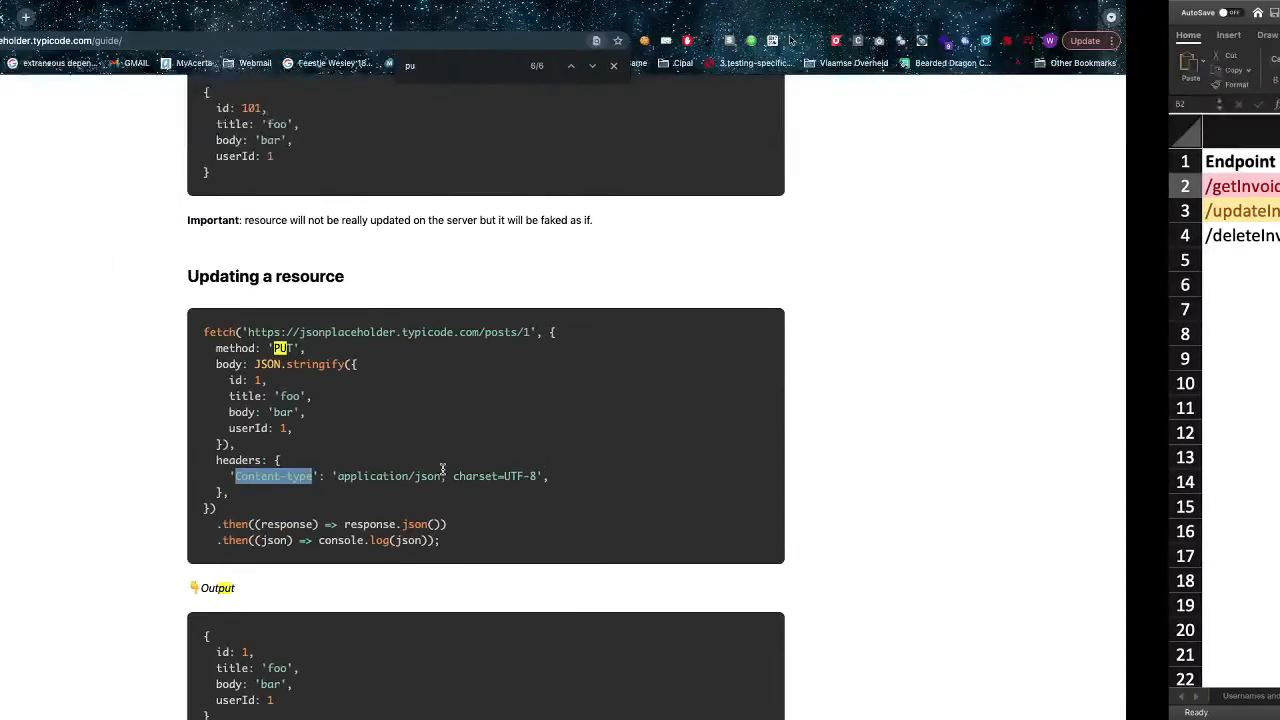
{"action": "key", "text": "ctrl+Left"}
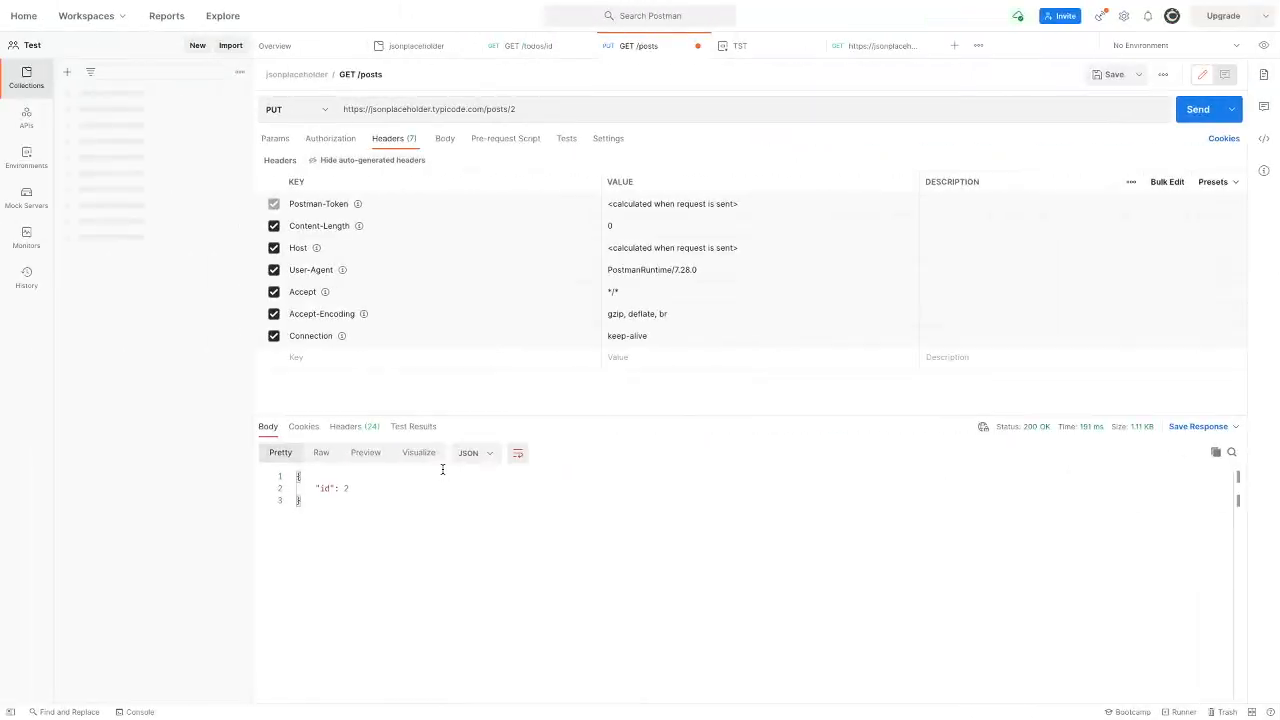
- Rename the PUT request as "PUT /posts/2"
{"action": "left_click", "coordinate": [392, 78]}
{"action": "double_click", "coordinate": [273, 74]}
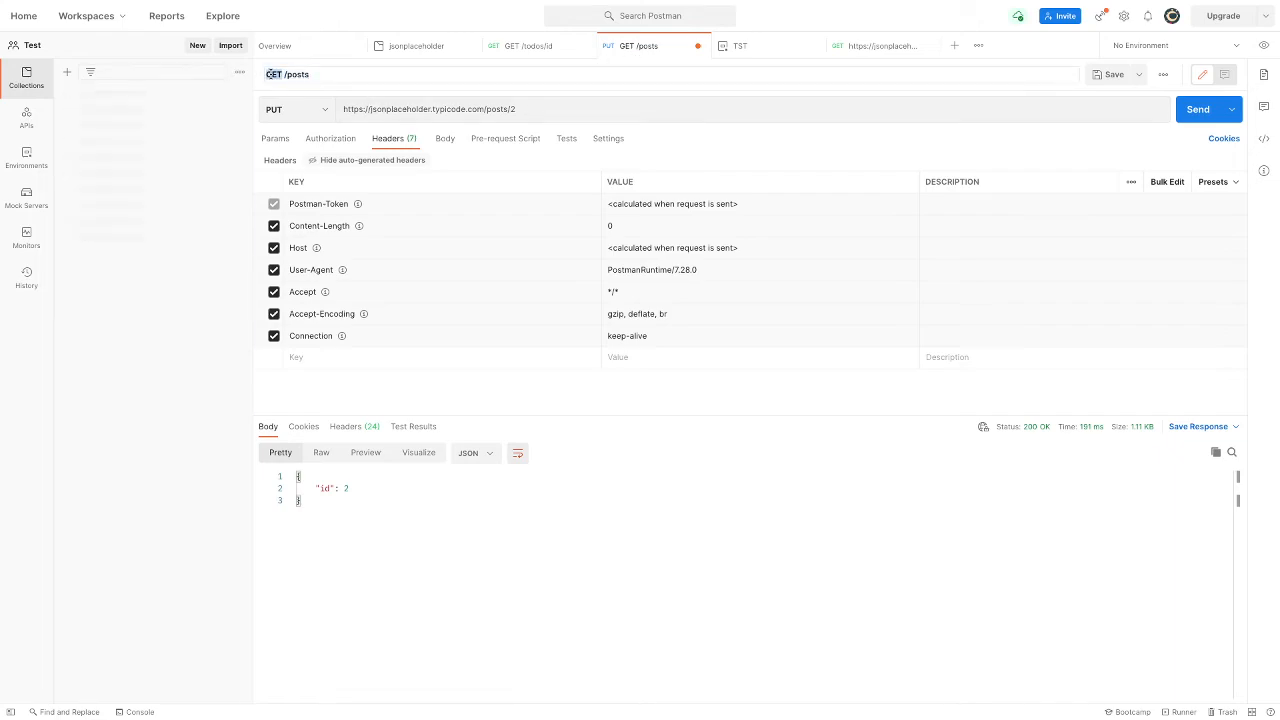
{"action": "type", "text": "PUT"}
{"action": "key", "text": "Return"}
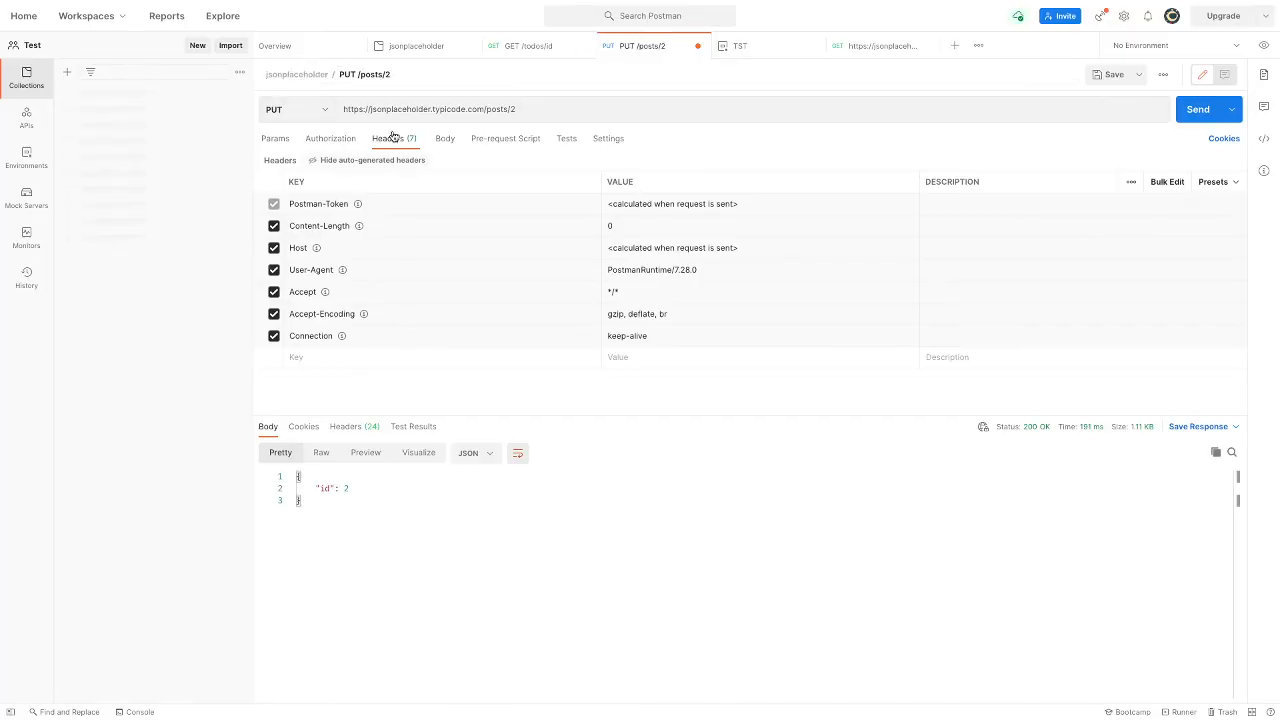
- Add a Content-type header to the PUT request with the guide's value "application/json; charset=UTF-8"
{"action": "key", "text": "ctrl+v"}
{"action": "key", "text": "alt+Tab"}
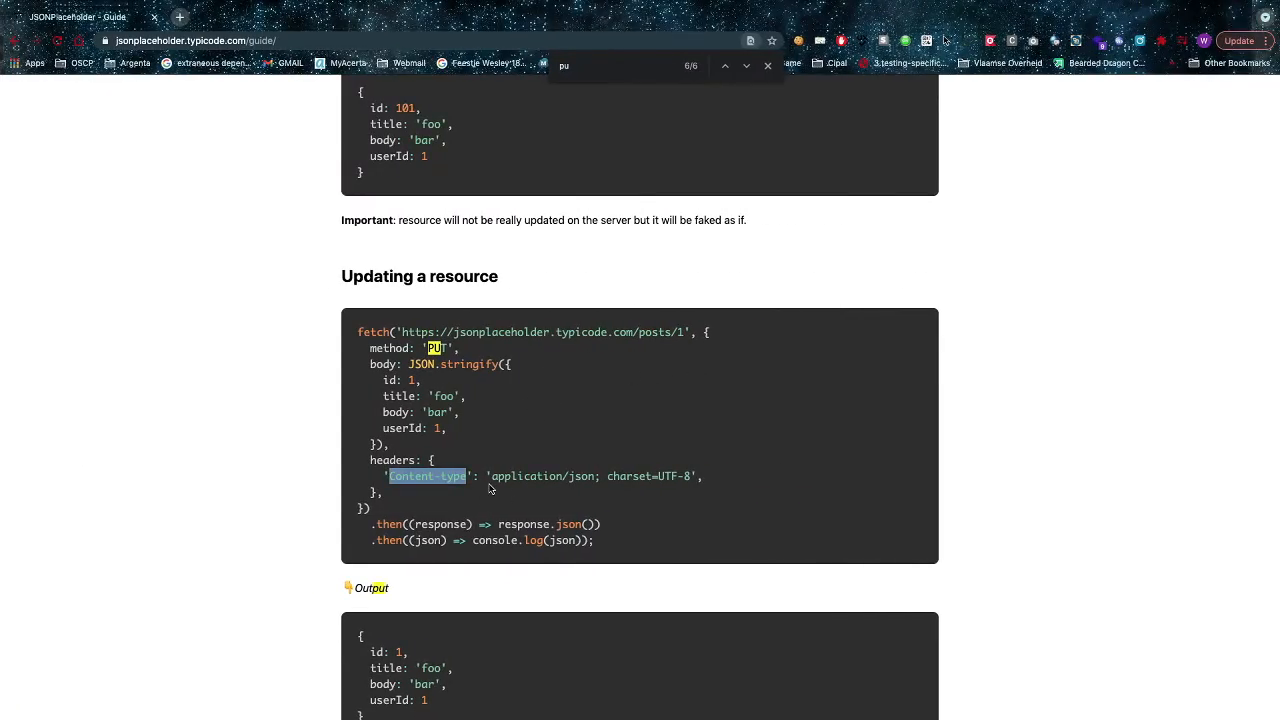
{"action": "left_click_drag", "start_coordinate": [492, 480], "coordinate": [692, 477]}
{"action": "key", "text": "ctrl+c"}
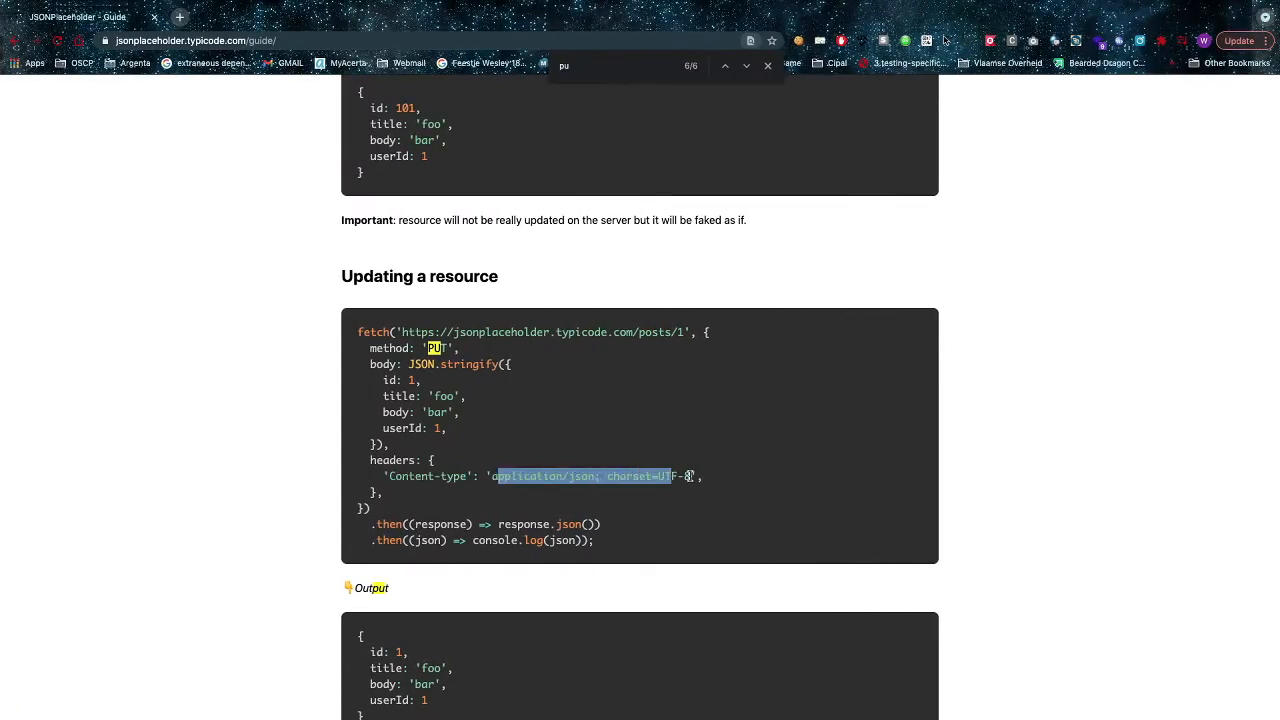
{"action": "key", "text": "alt+Tab"}
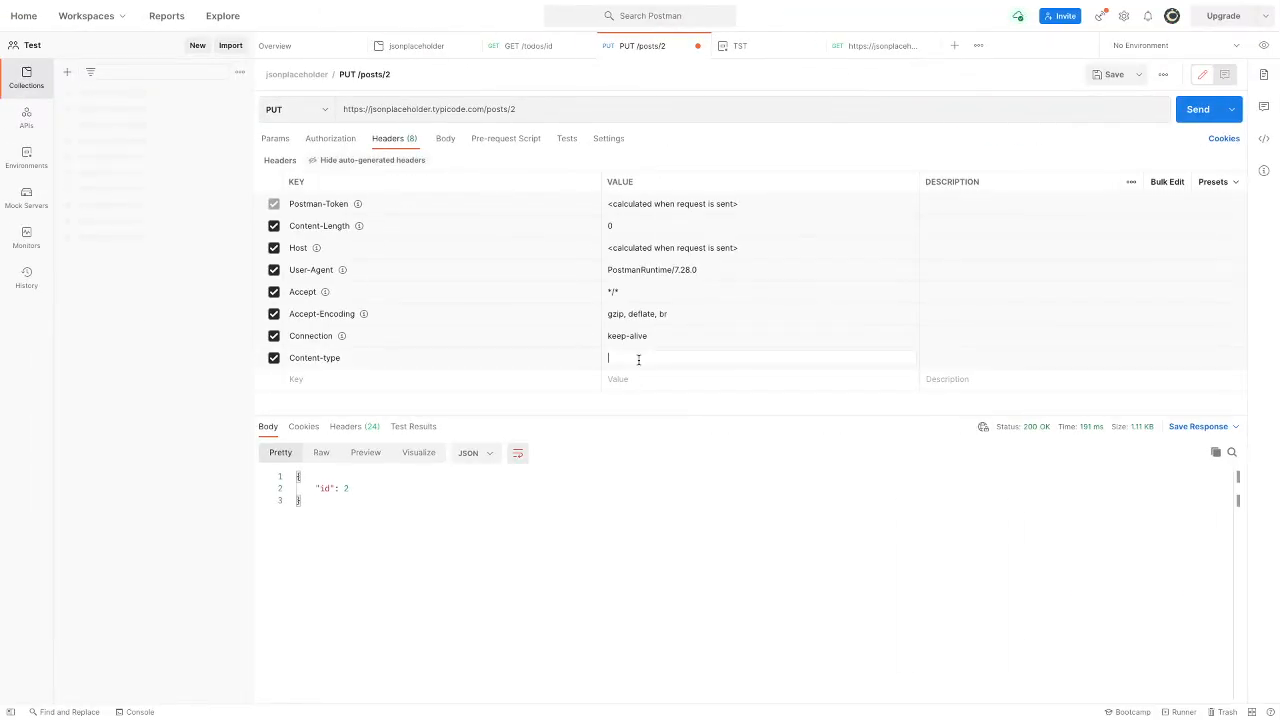
{"action": "key", "text": "ctrl+v"}
- Set the PUT request's body back to raw JSON, send the request and check the body value in the response
{"action": "left_click", "coordinate": [433, 139]}
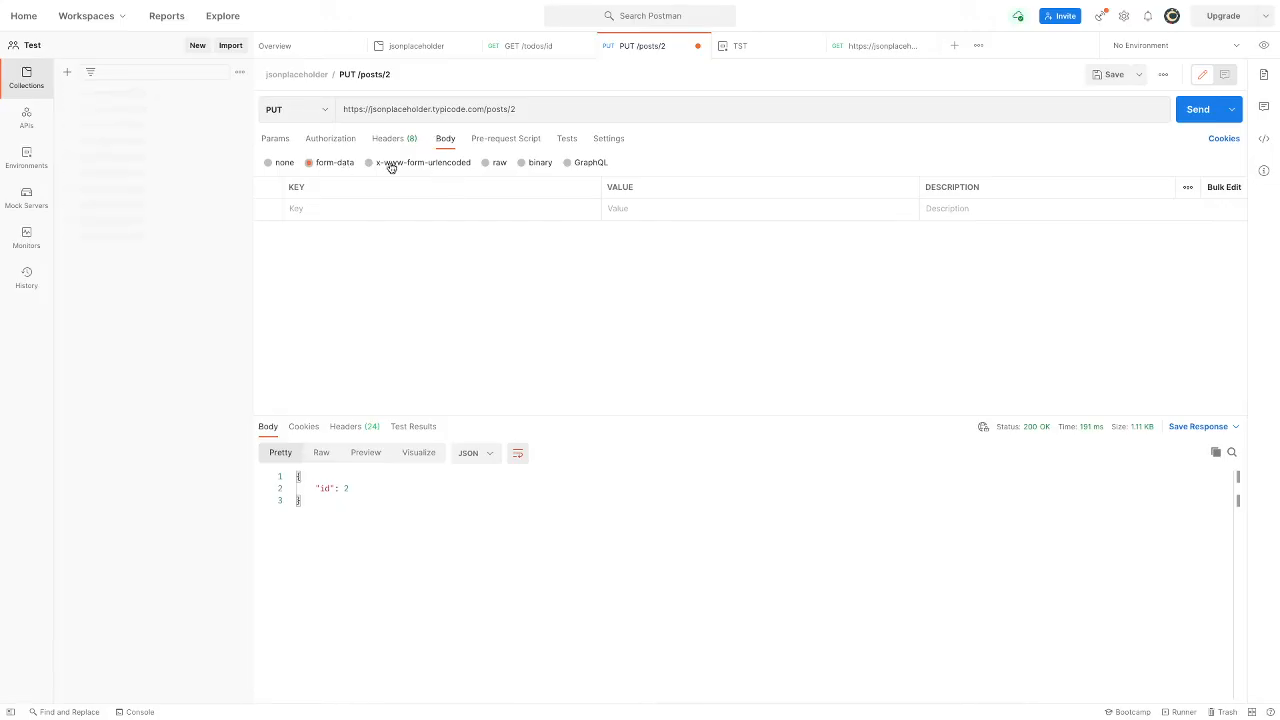
{"action": "left_click", "coordinate": [491, 163]}
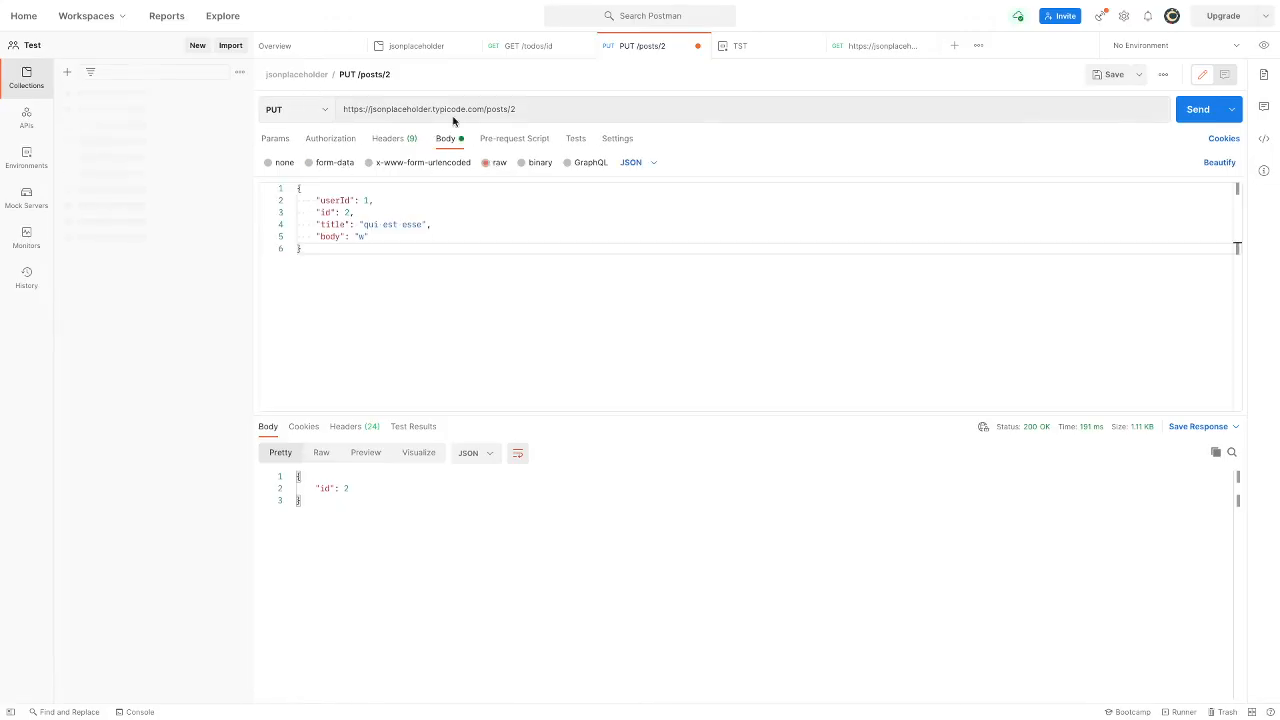
{"action": "left_click_drag", "start_coordinate": [417, 286], "coordinate": [296, 188]}
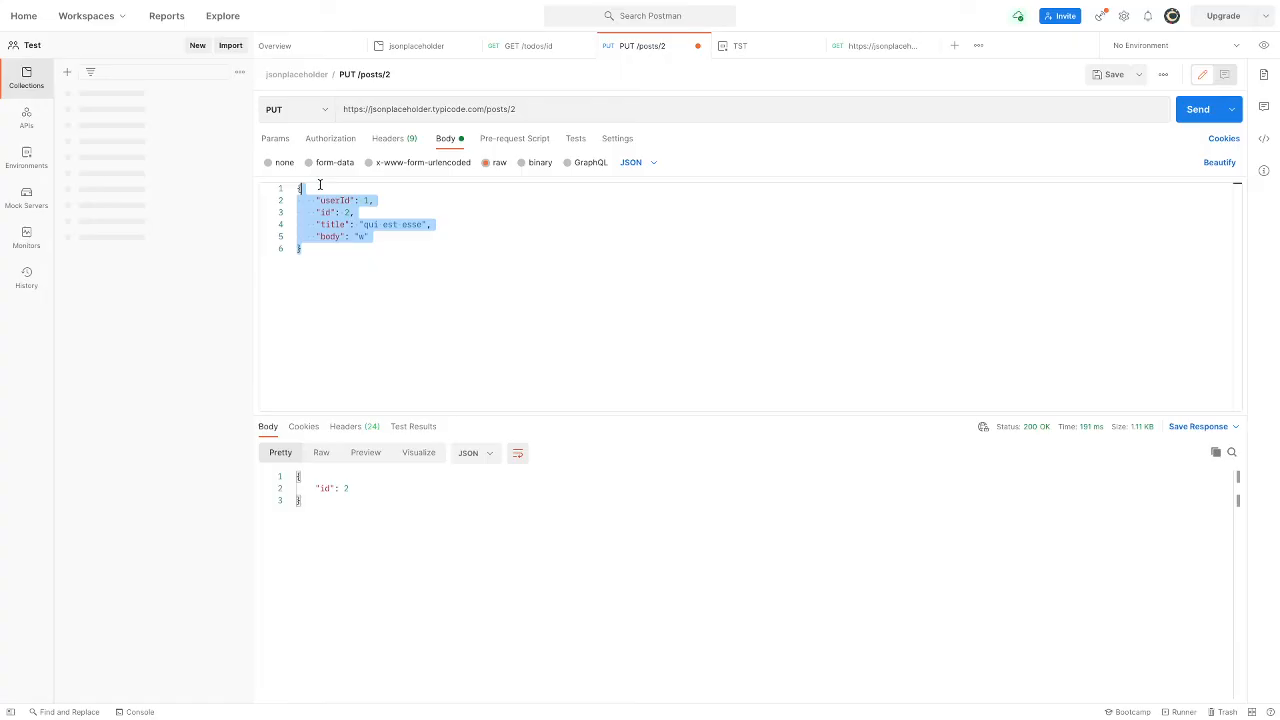
{"action": "left_click", "coordinate": [380, 237]}
{"action": "left_click", "coordinate": [423, 224]}
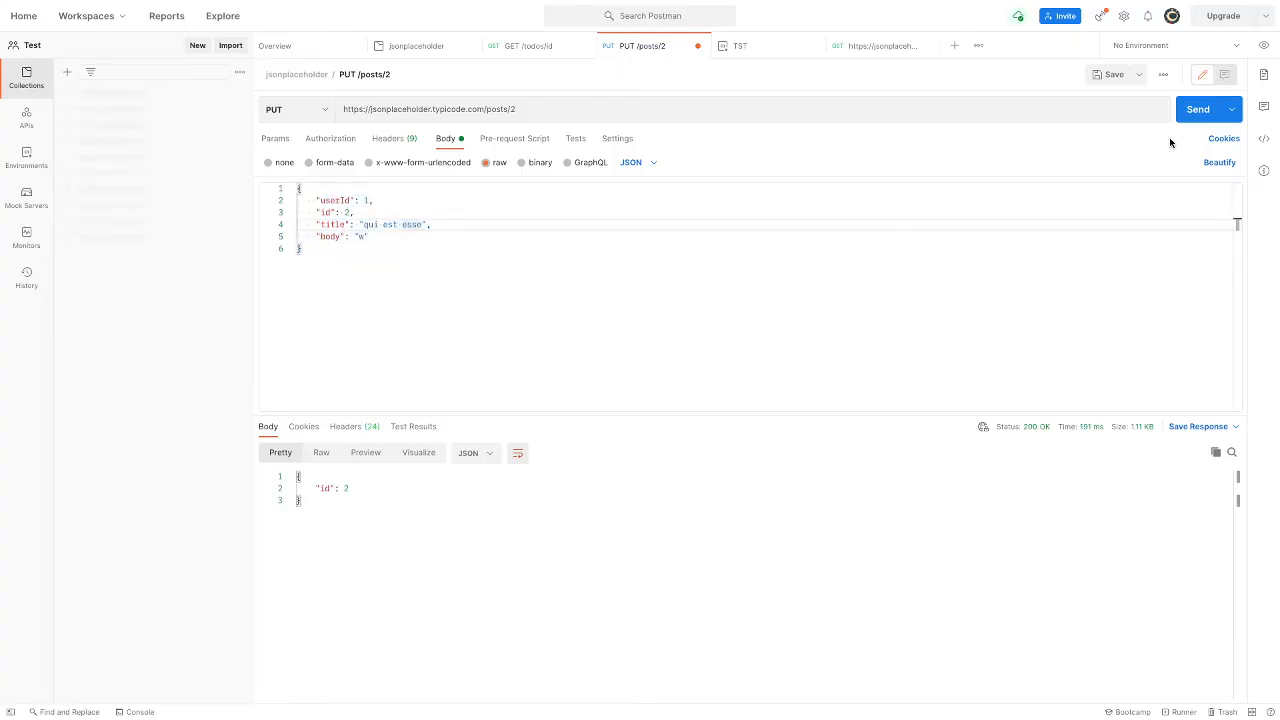
{"action": "left_click", "coordinate": [1190, 112]}
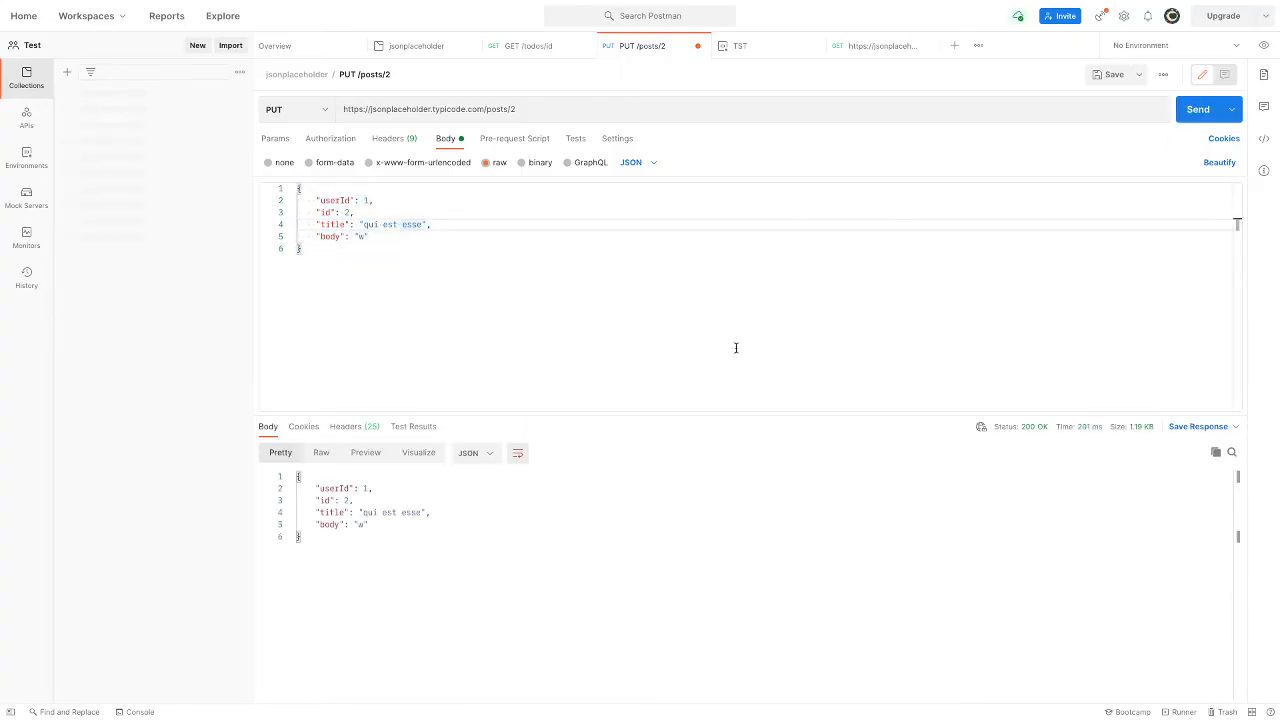
{"action": "left_click", "coordinate": [366, 525]}
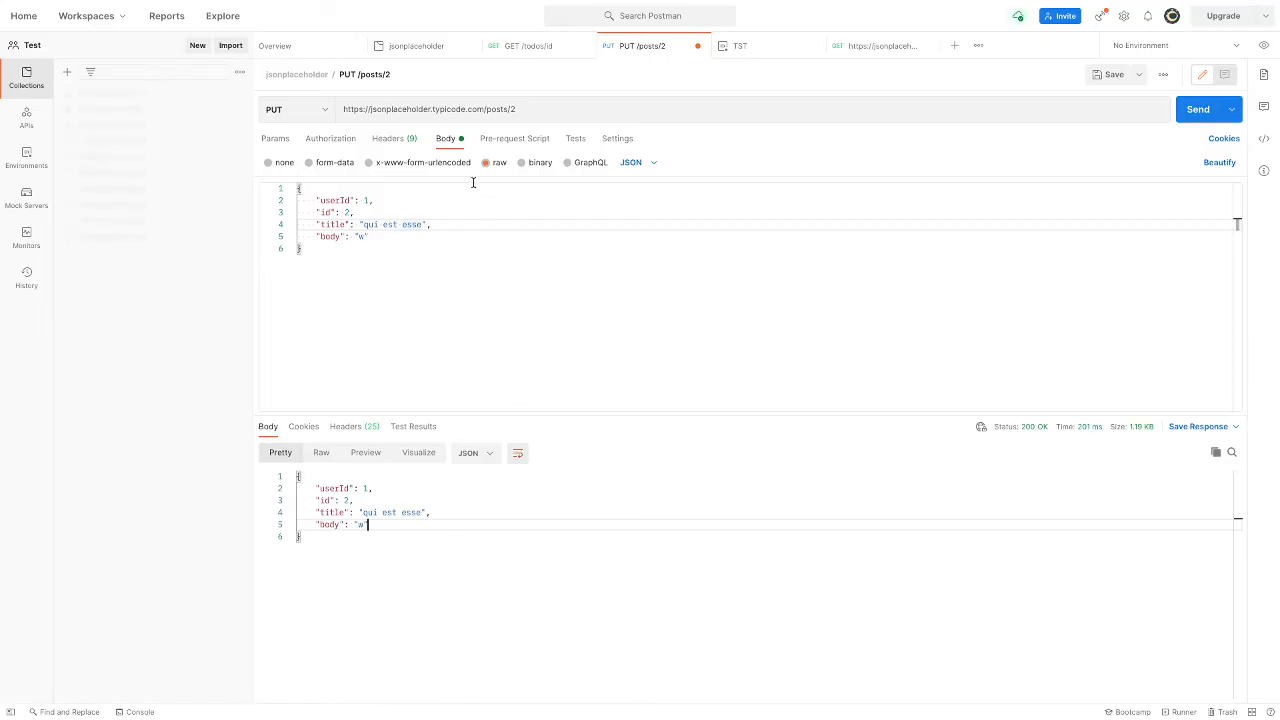
{"action": "left_click_drag", "start_coordinate": [484, 108], "coordinate": [407, 110]}
{"action": "left_click", "coordinate": [388, 112]}
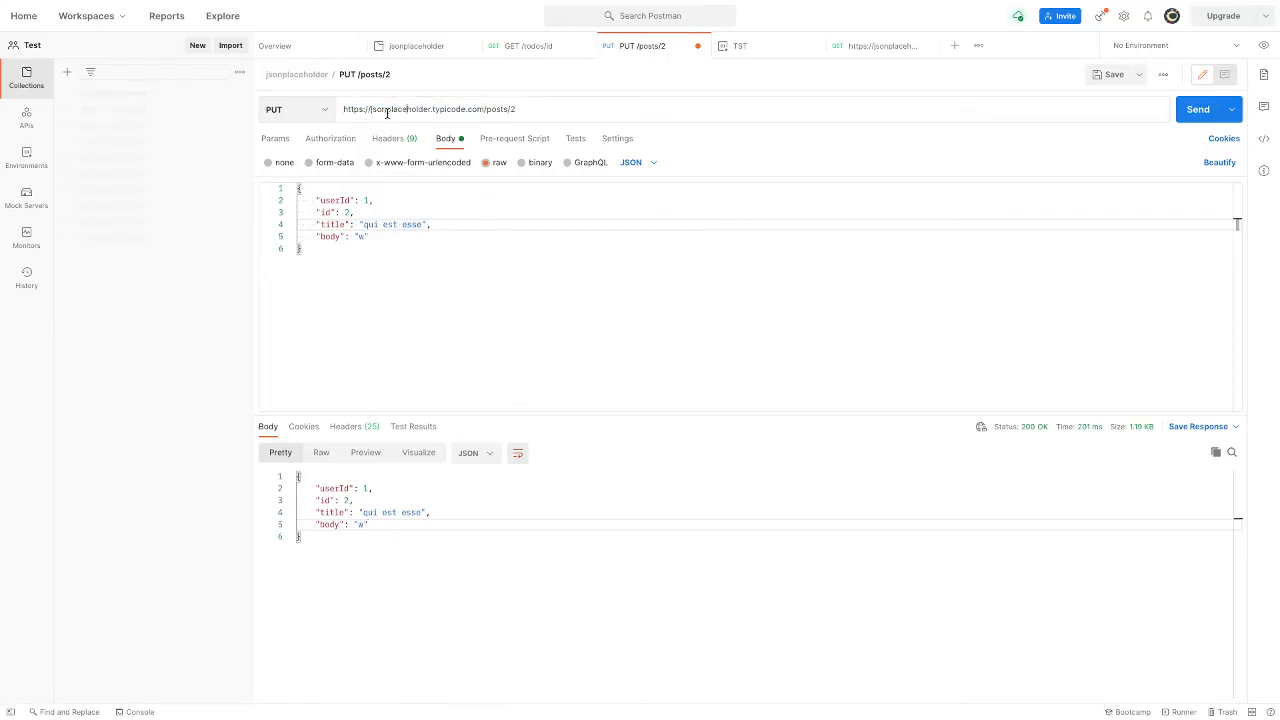
{"action": "double_click", "coordinate": [369, 111]}
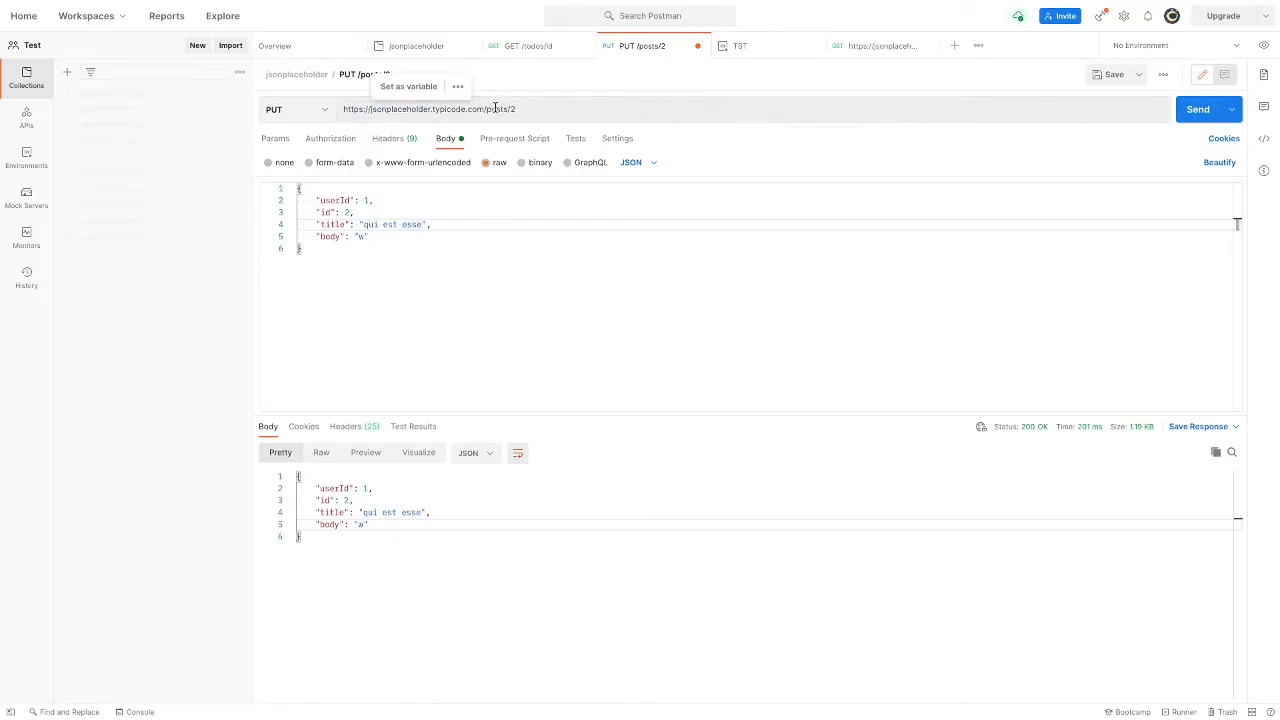
- Replace the host jsonplaceholder.typicode.com in the PUT /posts/2 URL with the existing URL variable and save the request
{"action": "mouse_move", "coordinate": [486, 109]}
{"action": "left_mouse_down"}
{"action": "mouse_move", "coordinate": [463, 110]}
{"action": "mouse_move", "coordinate": [479, 110]}
{"action": "left_mouse_up"}
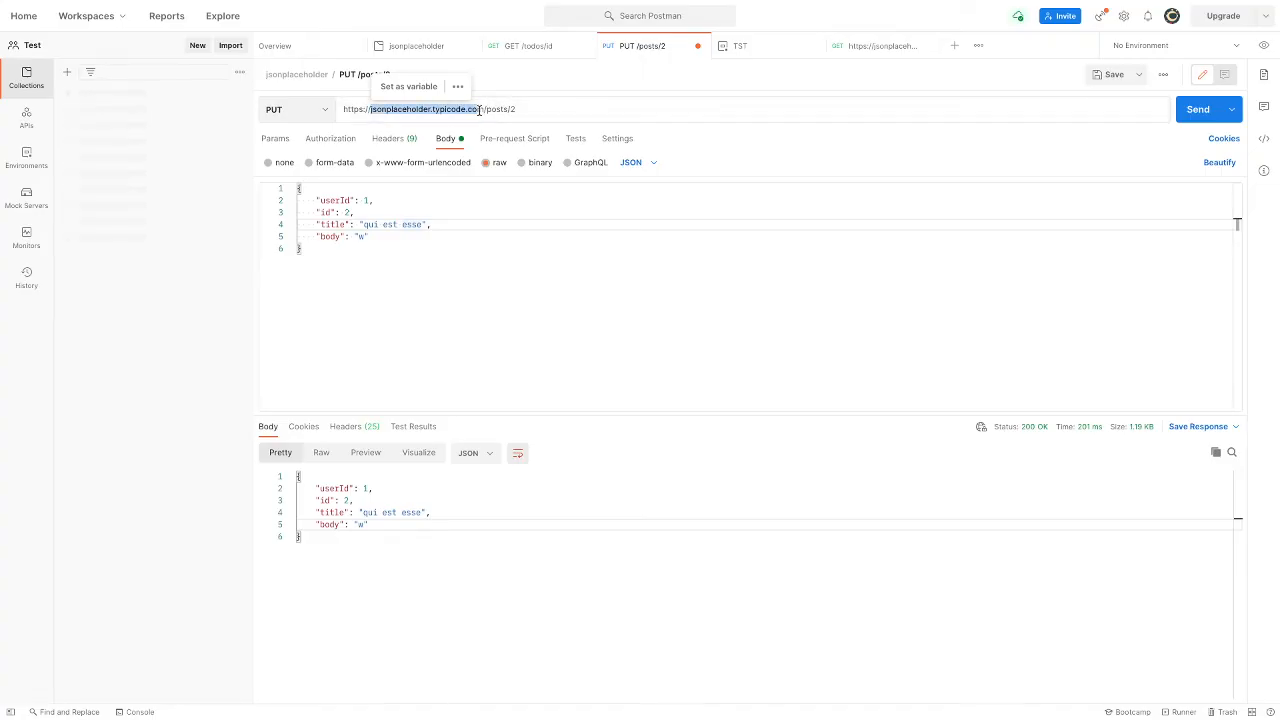
{"action": "left_click", "coordinate": [423, 88]}
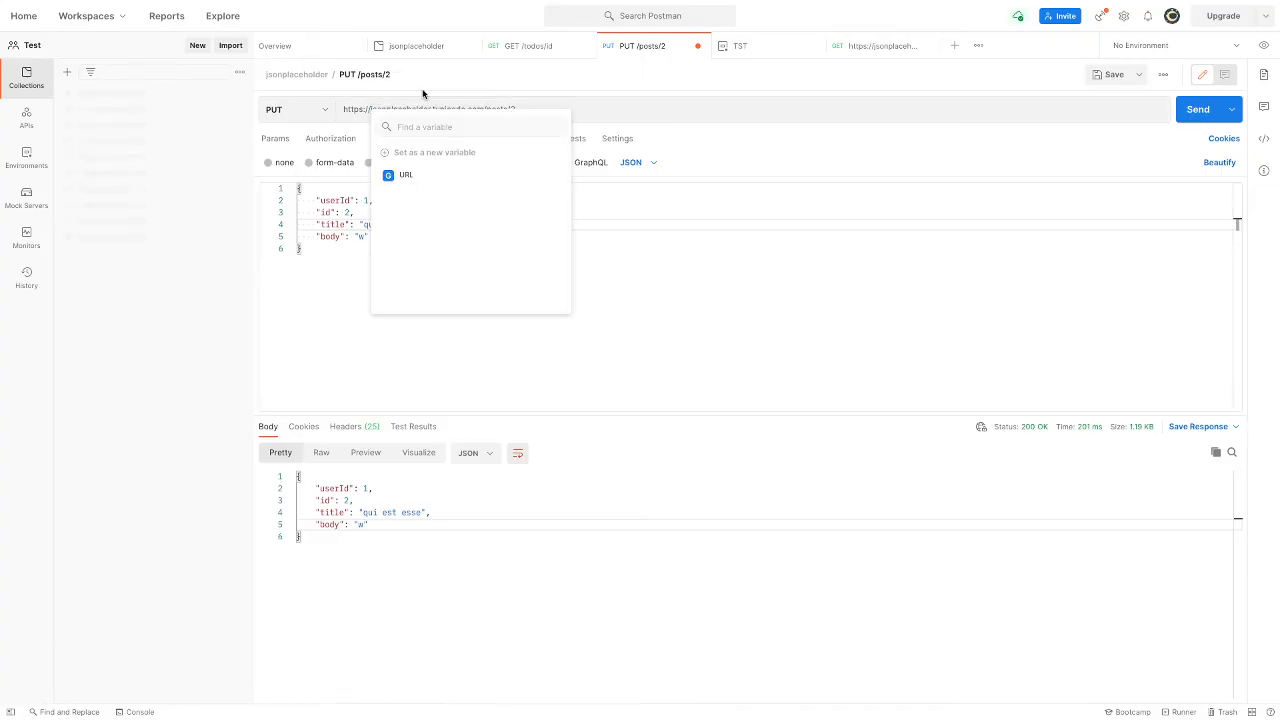
{"action": "left_click", "coordinate": [425, 175]}
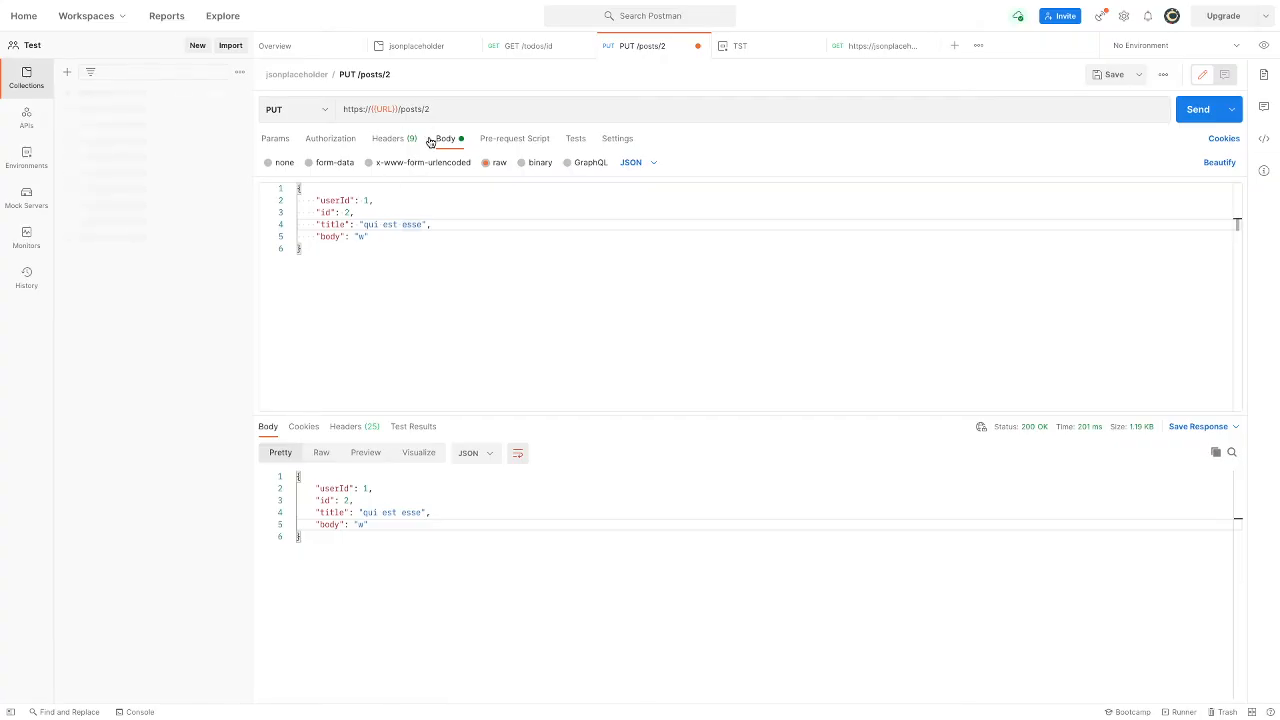
{"action": "left_click", "coordinate": [1112, 75]}
- Switch the PUT /posts/2 request's method to POST and to DELETE, and select its JSON body
{"action": "left_click", "coordinate": [316, 115]}
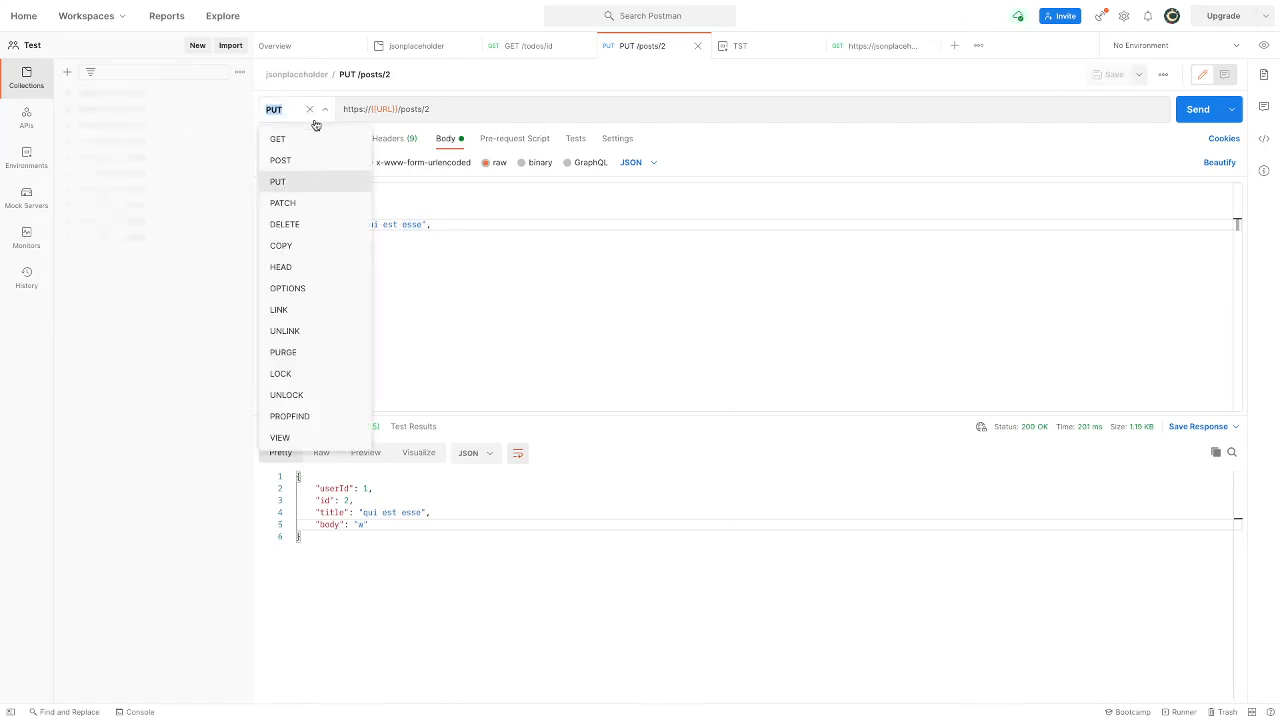
{"action": "left_click", "coordinate": [310, 158]}
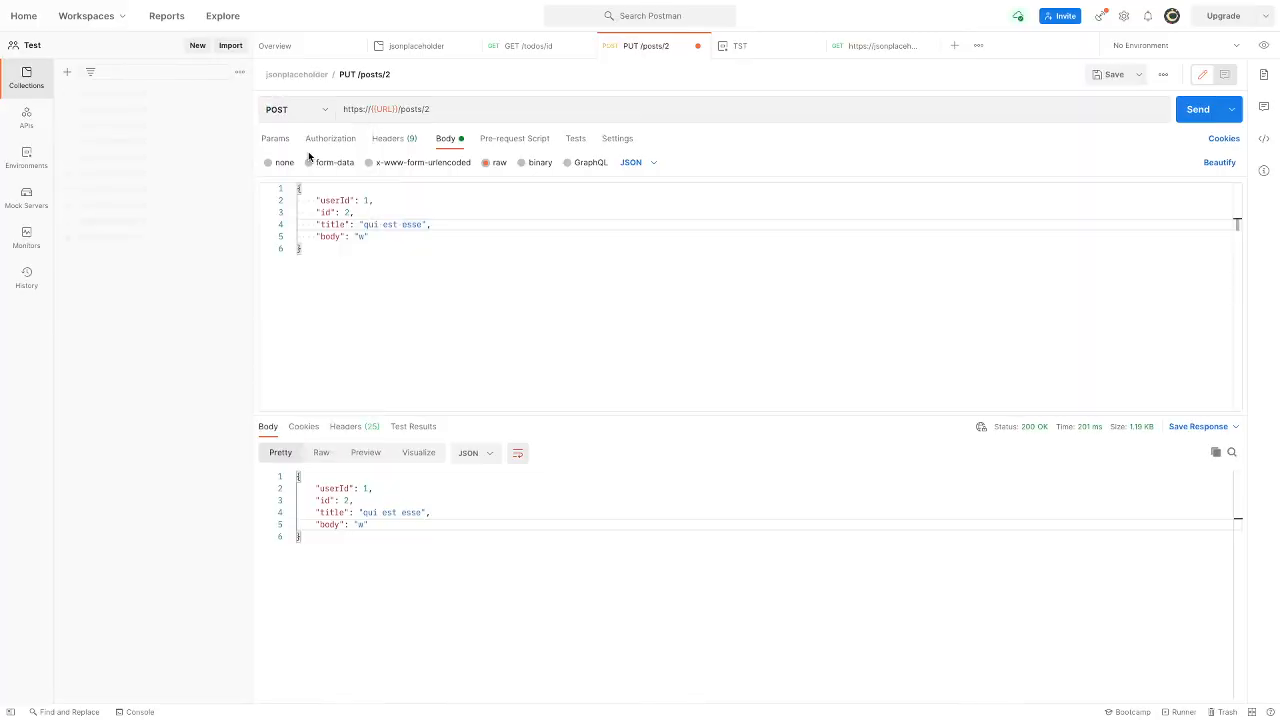
{"action": "left_click", "coordinate": [303, 110]}
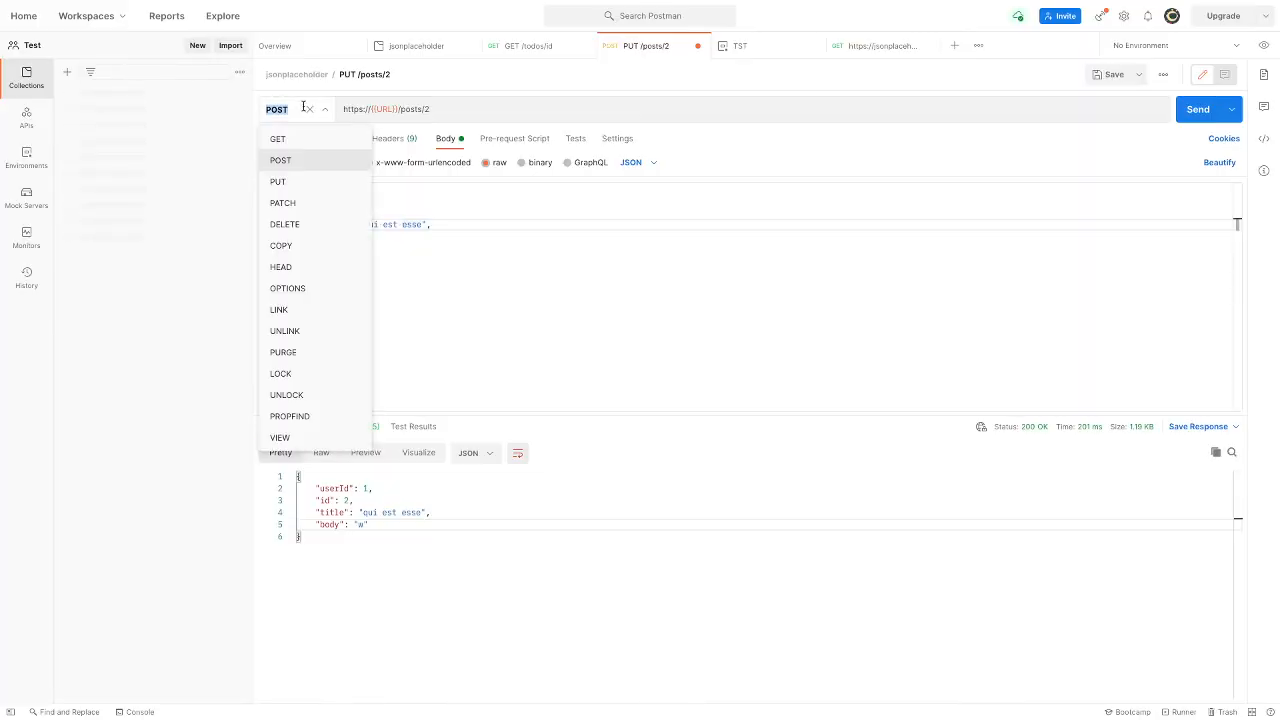
{"action": "left_click", "coordinate": [284, 223]}
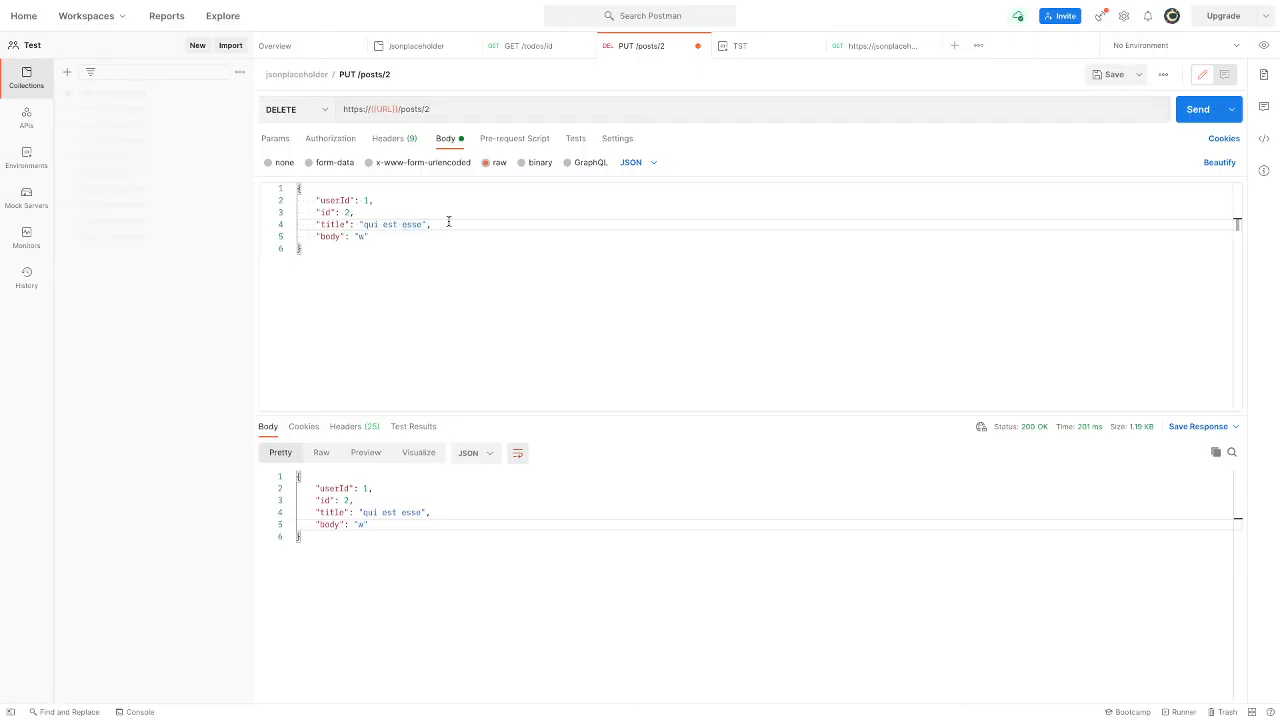
{"action": "left_click_drag", "start_coordinate": [420, 255], "coordinate": [286, 86]}
- Set the request's method to OPTIONS, send it and examine the response headers, including the allowed methods
{"action": "left_click", "coordinate": [312, 109]}
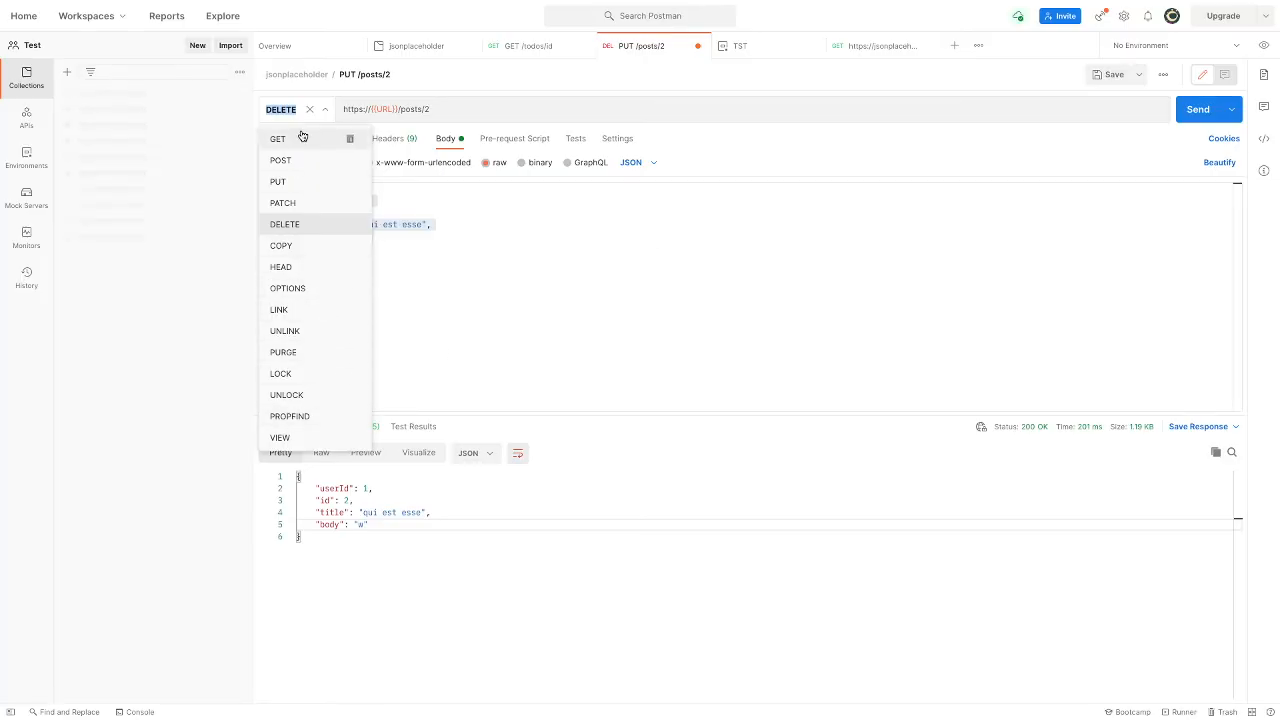
{"action": "left_click", "coordinate": [288, 288]}
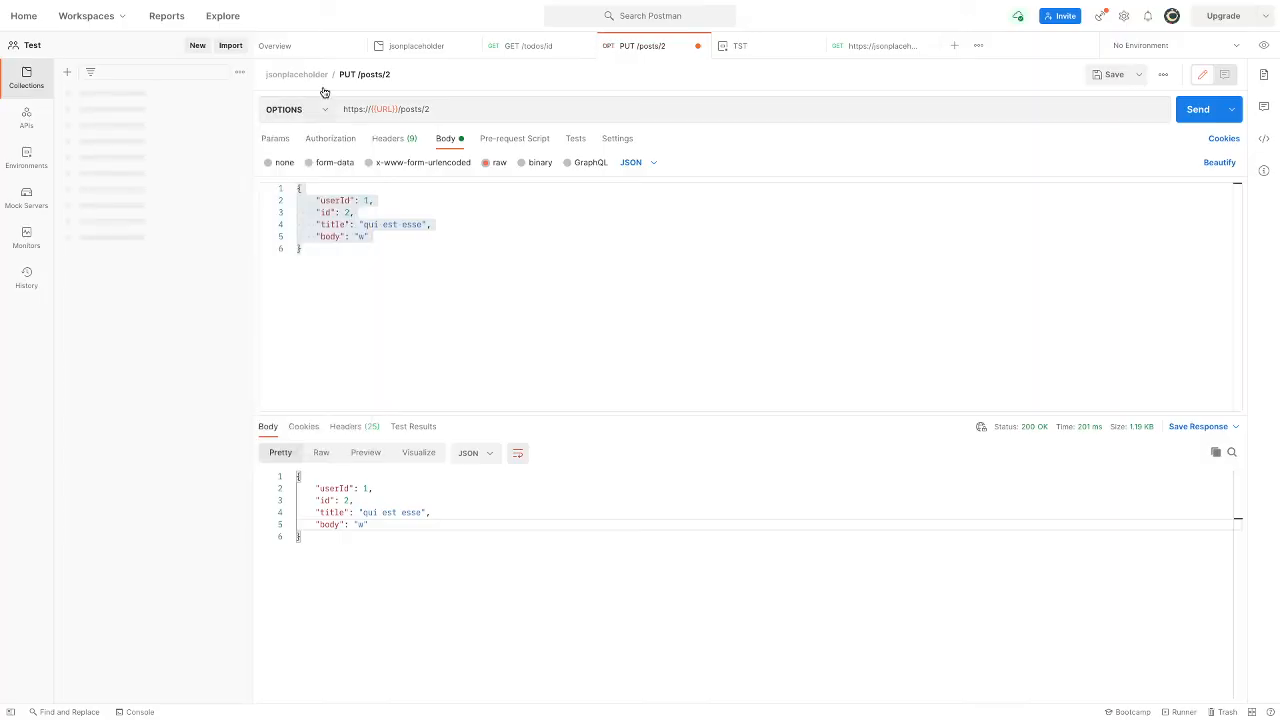
{"action": "left_click", "coordinate": [1203, 109]}
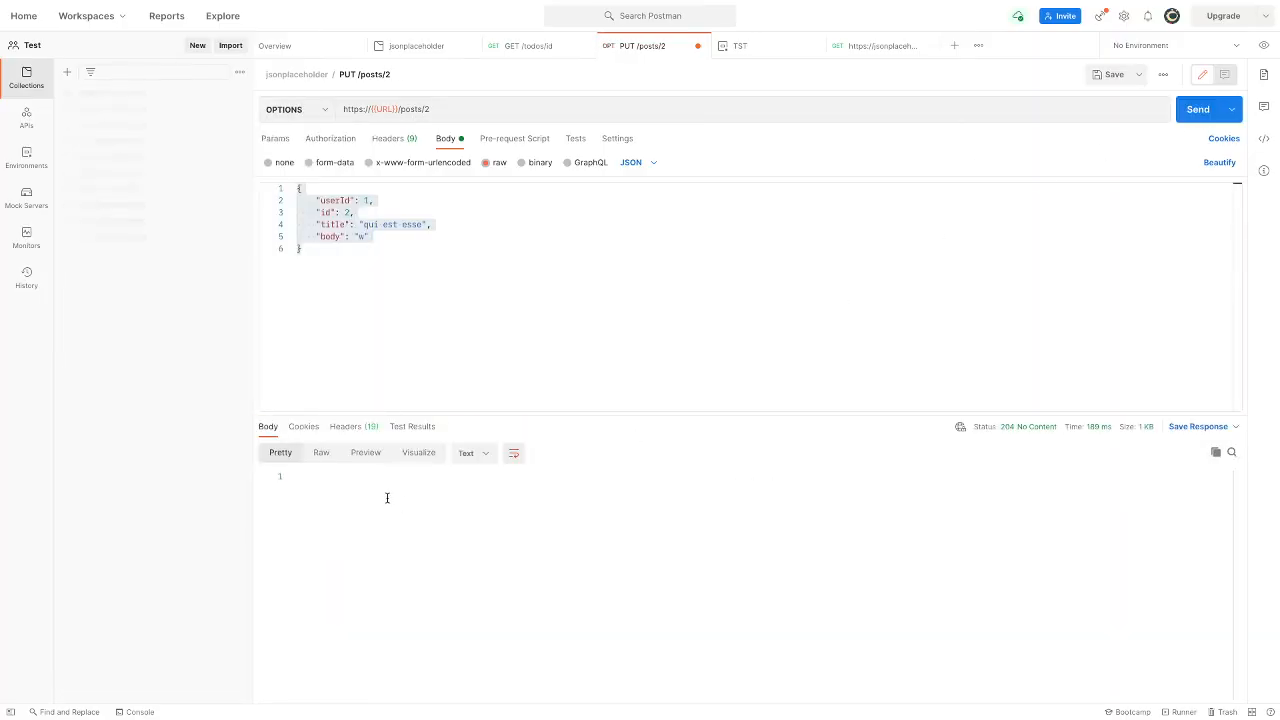
{"action": "left_click", "coordinate": [305, 427]}
{"action": "left_click", "coordinate": [343, 428]}
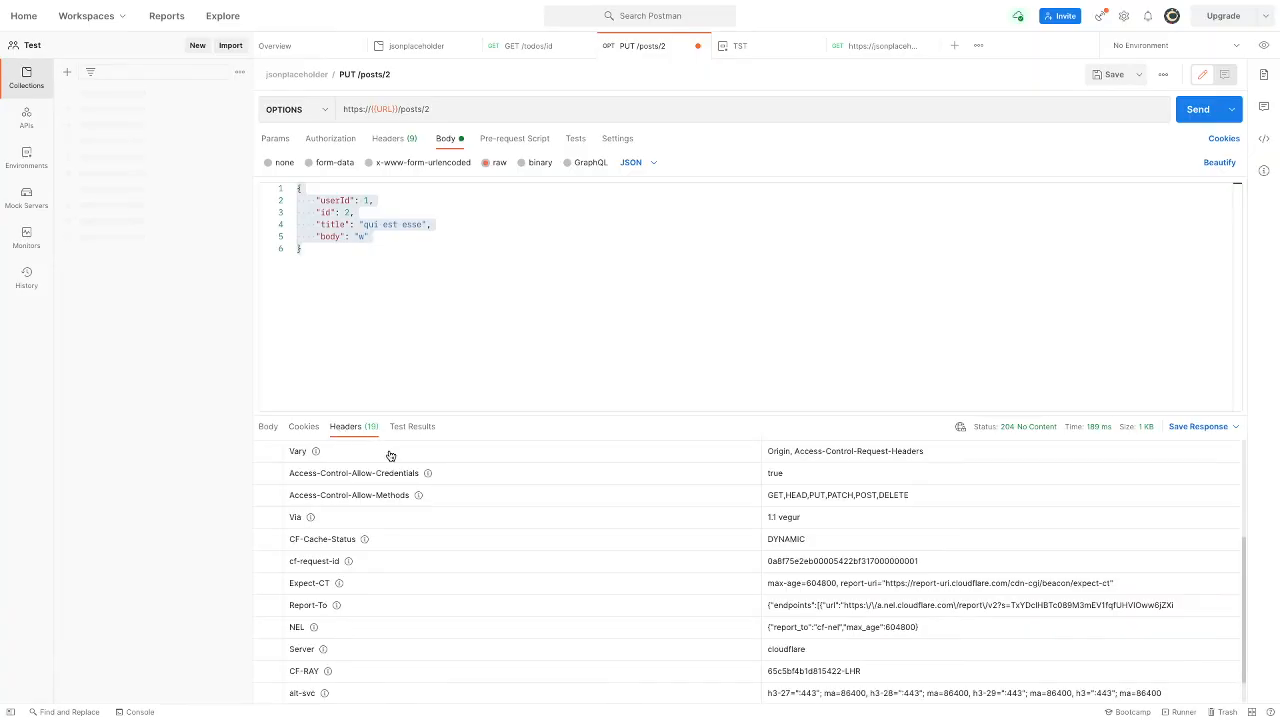
{"action": "scroll", "coordinate": [570, 530], "scroll_direction": "down", "scroll_amount": 1}
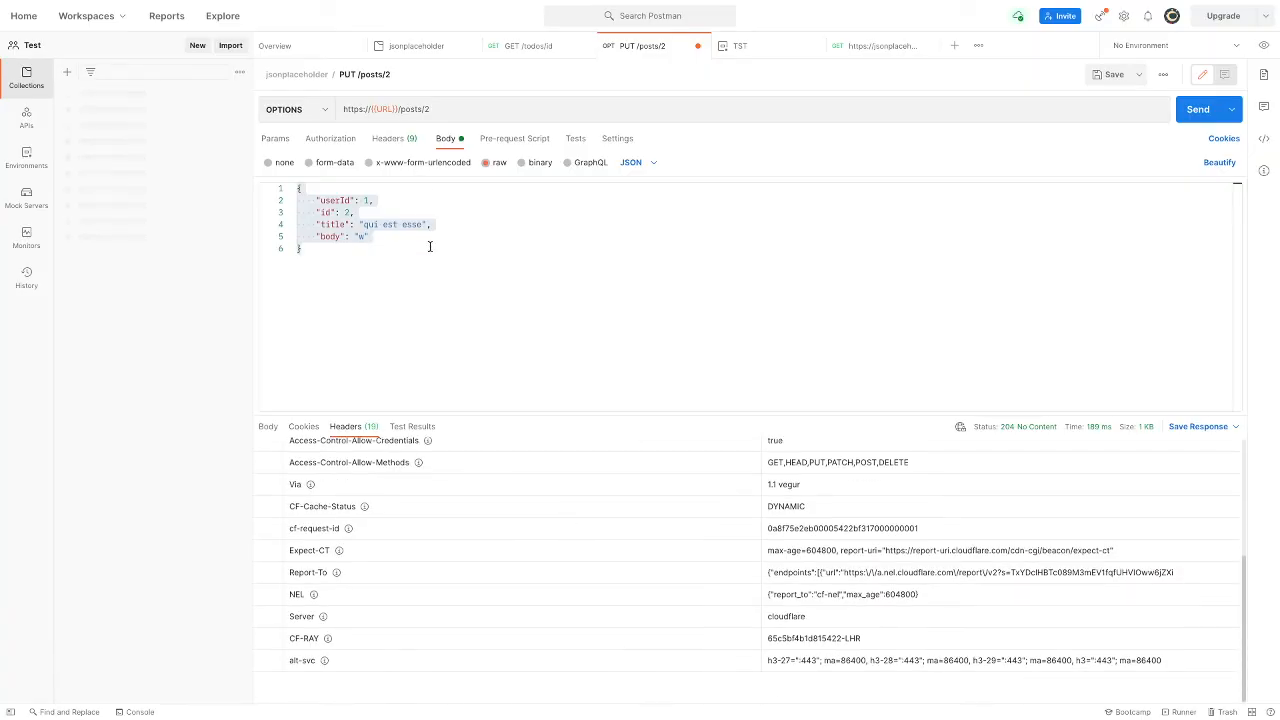
- Send the OPTIONS request with an emptied body, check the response body, and restore the deleted JSON request body
{"action": "left_click_drag", "start_coordinate": [429, 246], "coordinate": [300, 157]}
{"action": "key", "text": "Delete"}
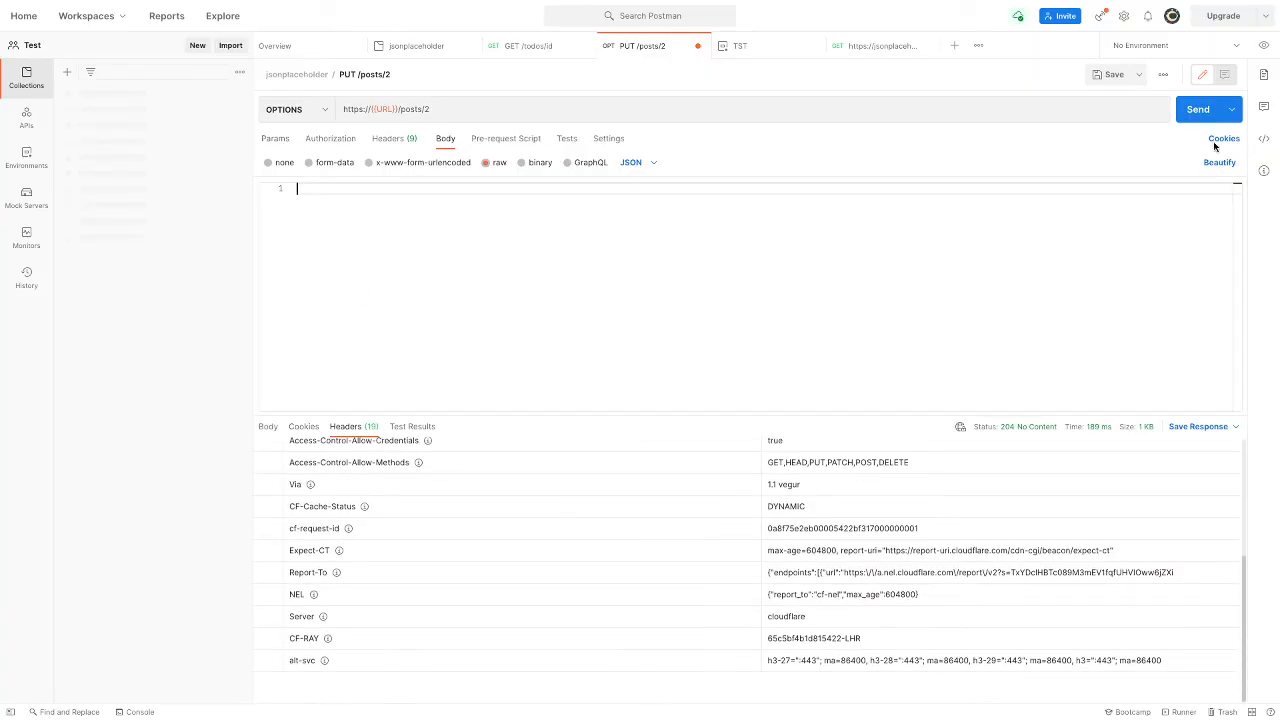
{"action": "left_click", "coordinate": [1205, 115]}
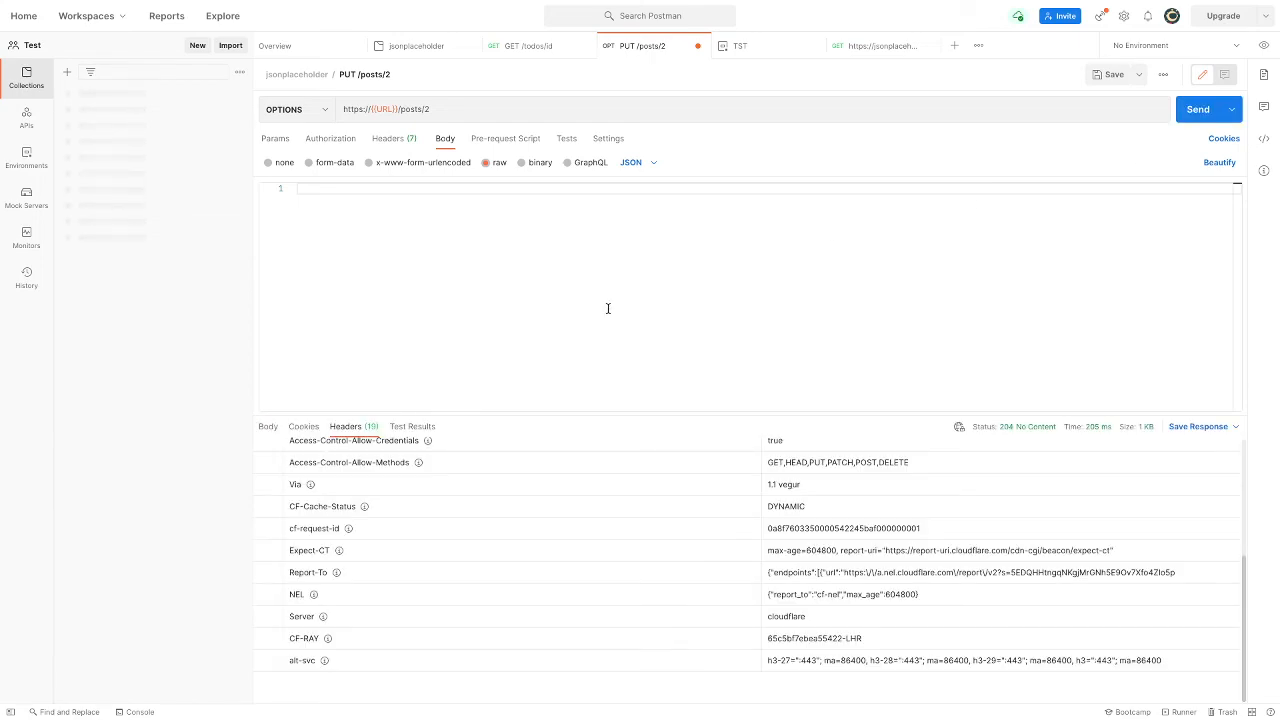
{"action": "left_click", "coordinate": [268, 426]}
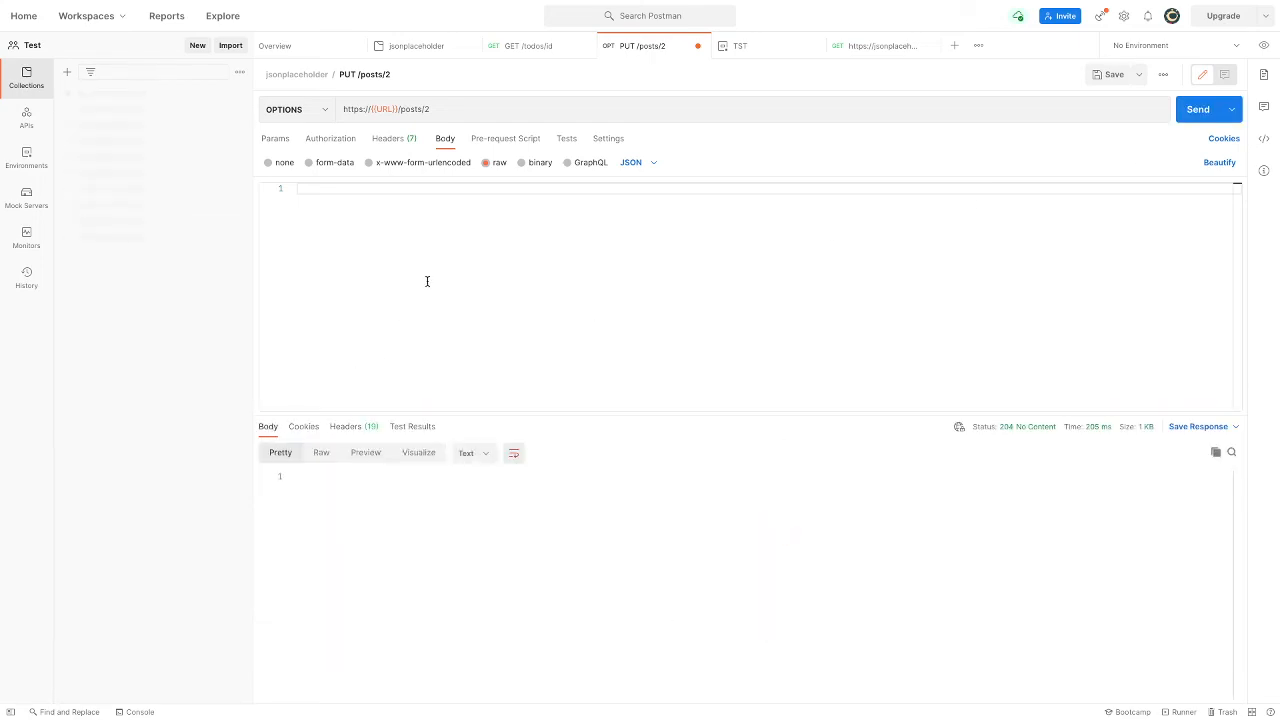
{"action": "key", "text": "ctrl+z"}
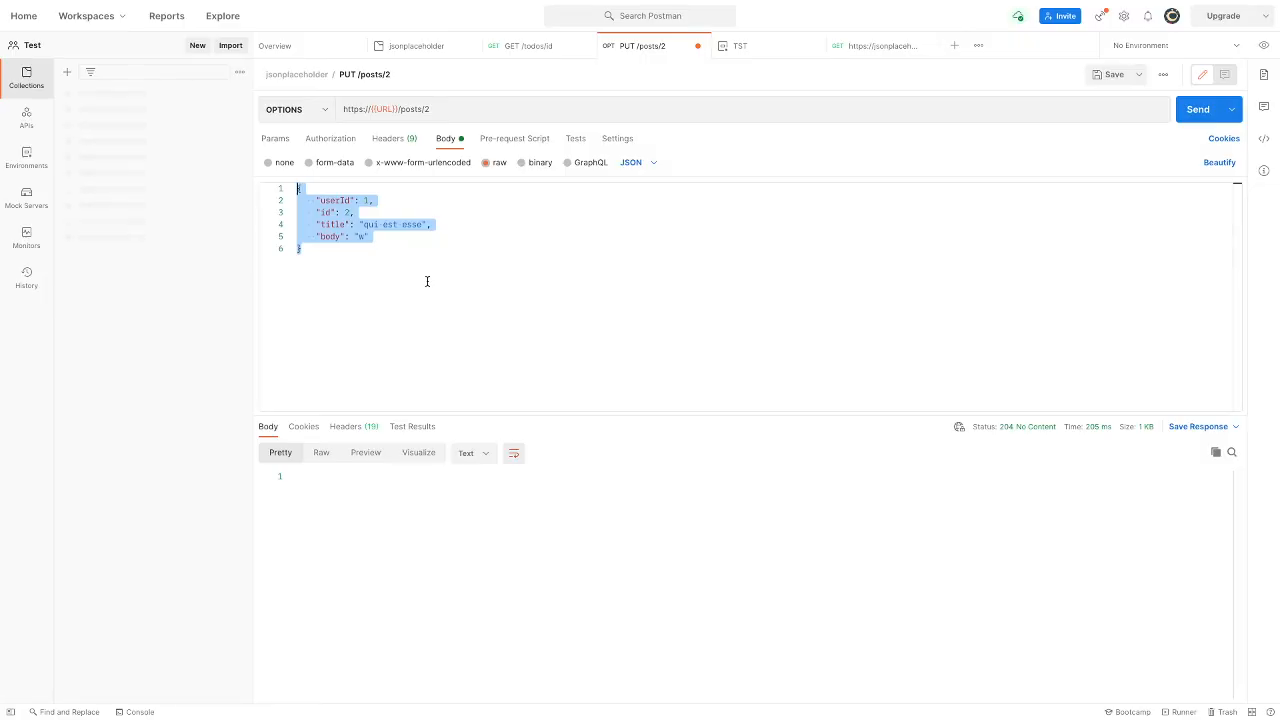
- Switch to the JSONPlaceholder guide in Chrome and examine the PATCH example's Content-type header and title-only body
{"action": "key", "text": "ctrl+Right"}
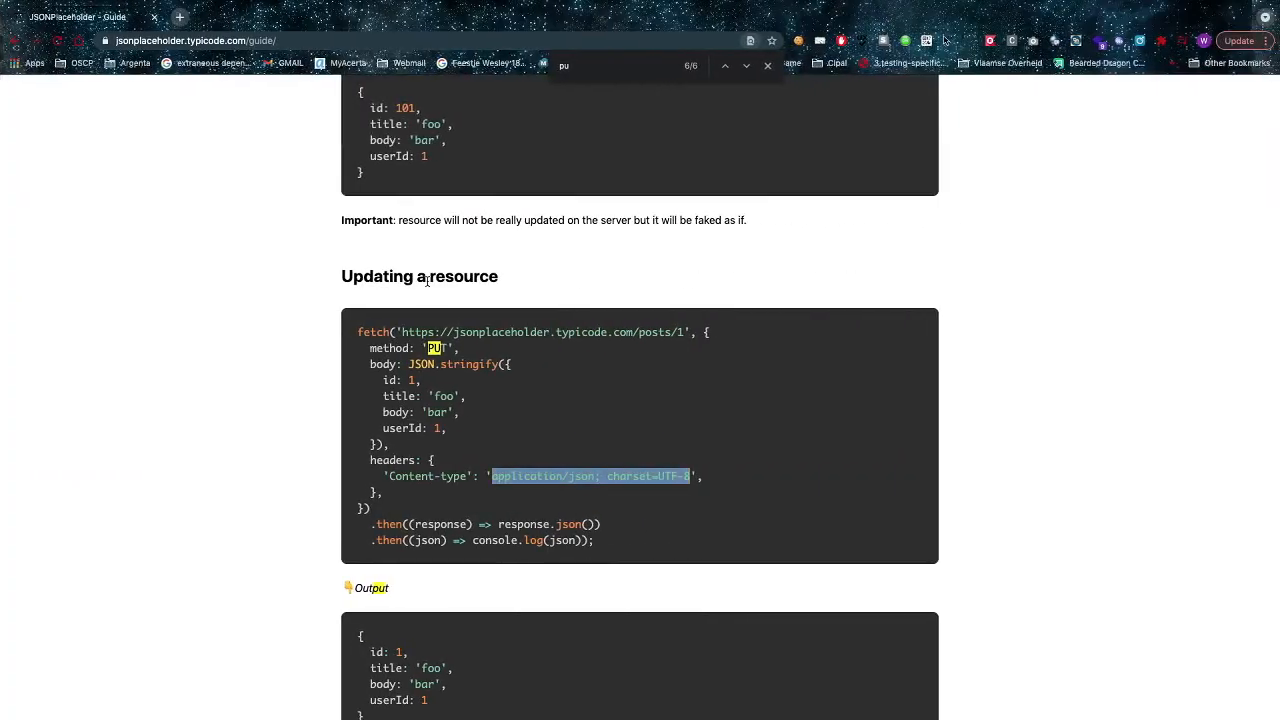
{"action": "scroll", "coordinate": [427, 281], "scroll_direction": "down", "scroll_amount": 6}
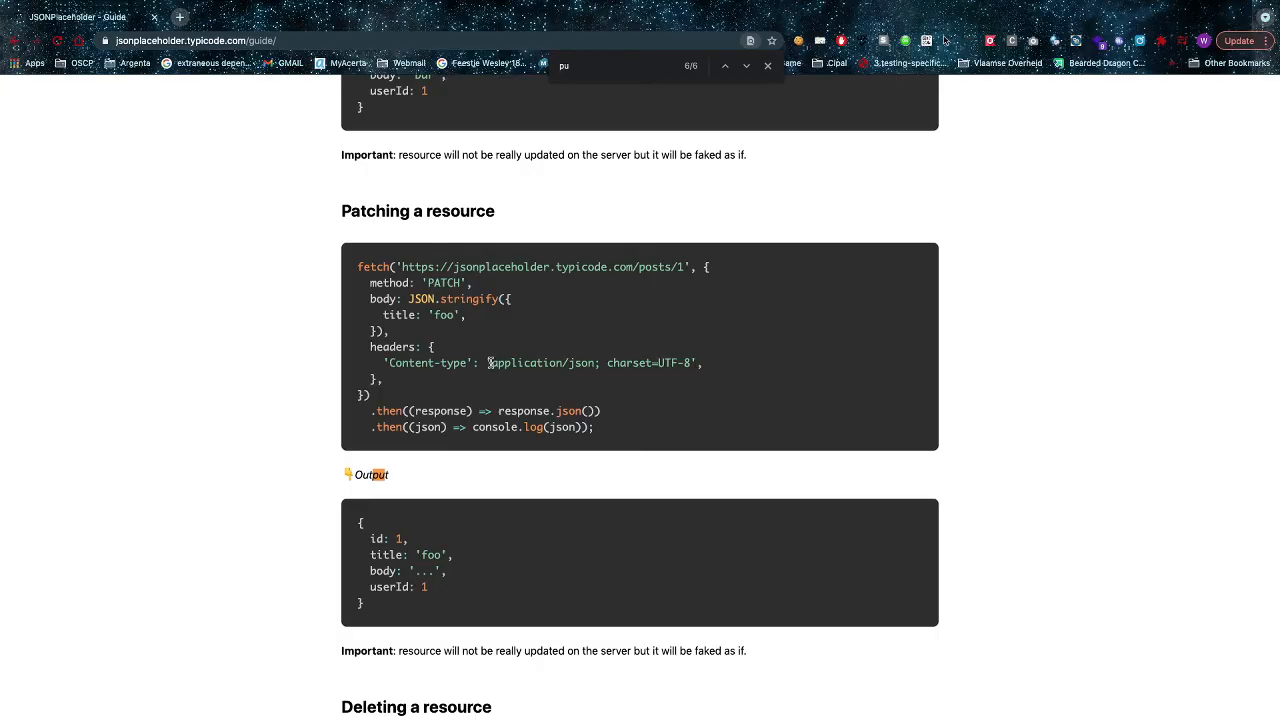
{"action": "left_click_drag", "start_coordinate": [486, 363], "coordinate": [669, 361]}
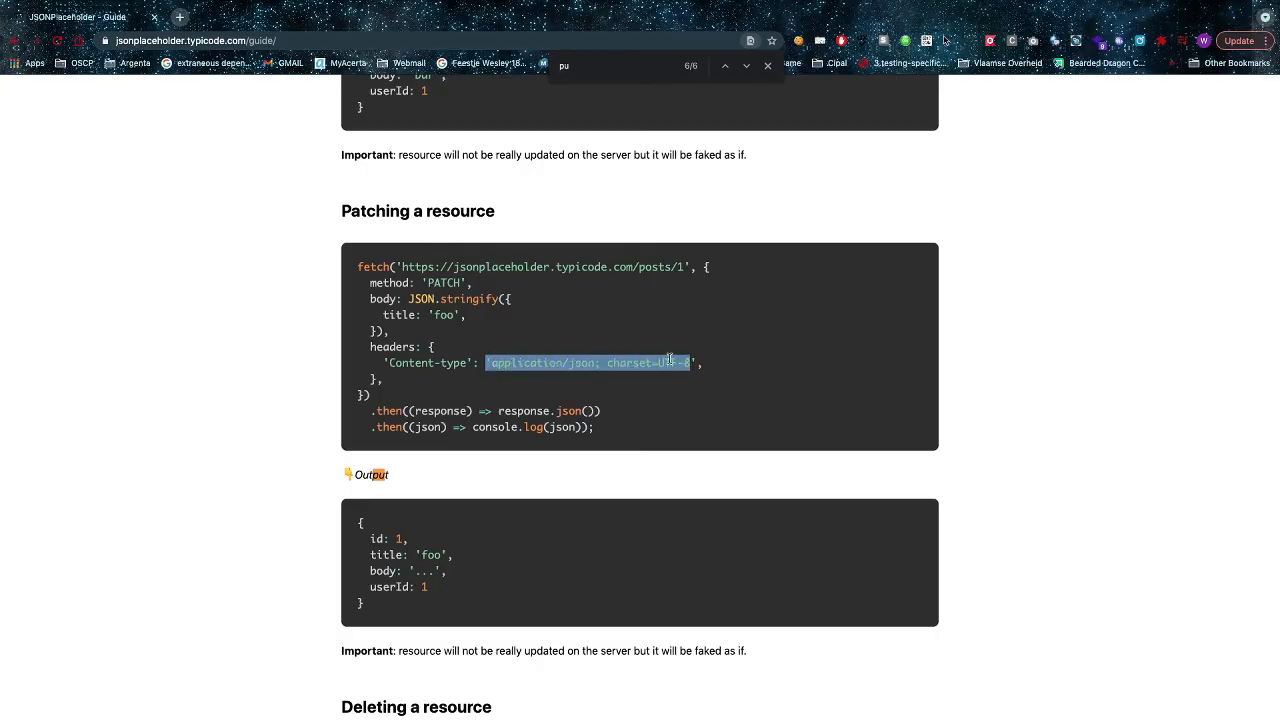
{"action": "left_click", "coordinate": [669, 361]}
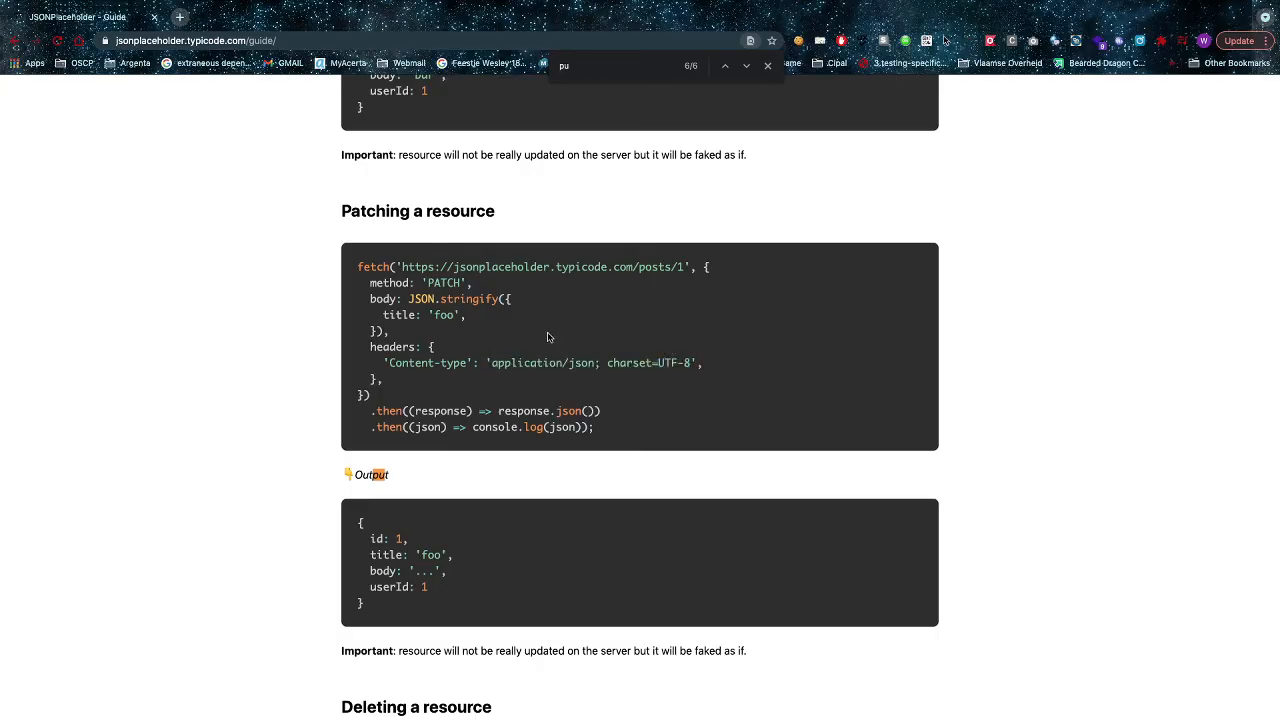
{"action": "double_click", "coordinate": [443, 315]}
{"action": "left_click", "coordinate": [546, 327]}
{"action": "left_click_drag", "start_coordinate": [380, 311], "coordinate": [516, 321]}
{"action": "left_click", "coordinate": [516, 321]}
- Examine the guide's DELETE example and the notes on faked updates in the deleting, patching and PUT sections
{"action": "scroll", "coordinate": [514, 320], "scroll_direction": "down", "scroll_amount": 3}
{"action": "scroll", "coordinate": [514, 320], "scroll_direction": "down", "scroll_amount": 5}
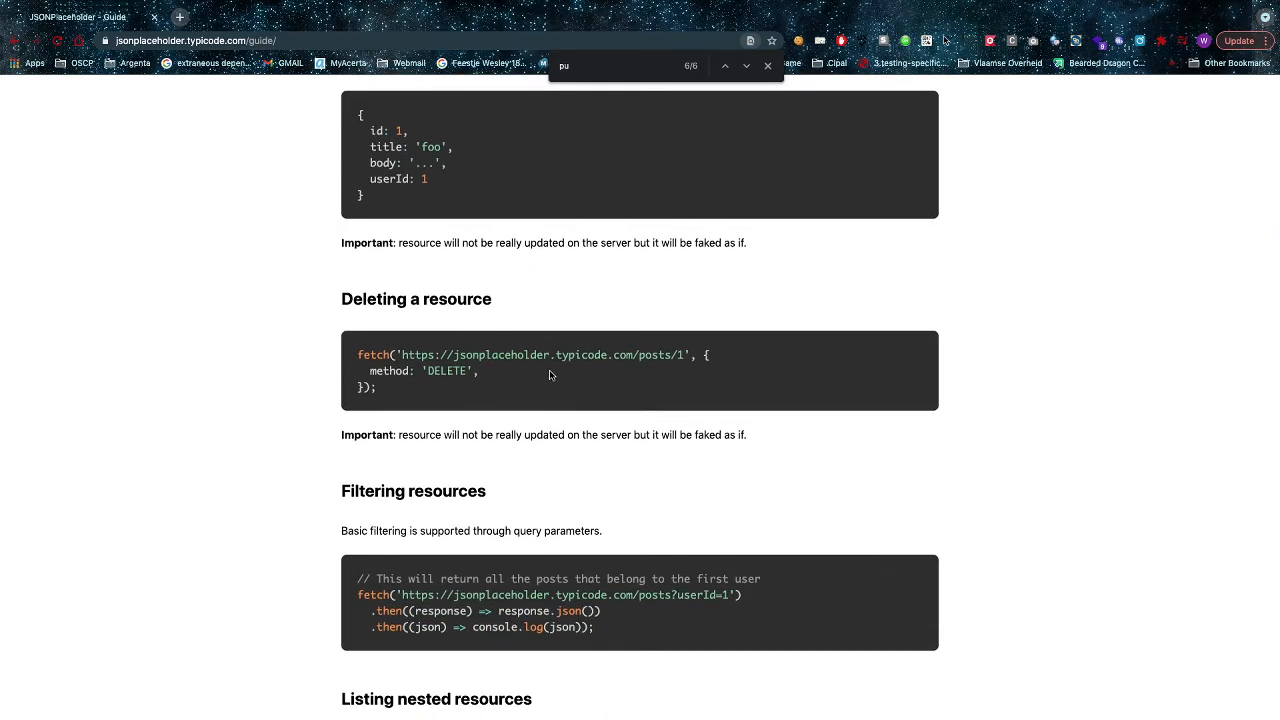
{"action": "triple_click", "coordinate": [590, 435]}
{"action": "scroll", "coordinate": [632, 500], "scroll_direction": "up", "scroll_amount": 1}
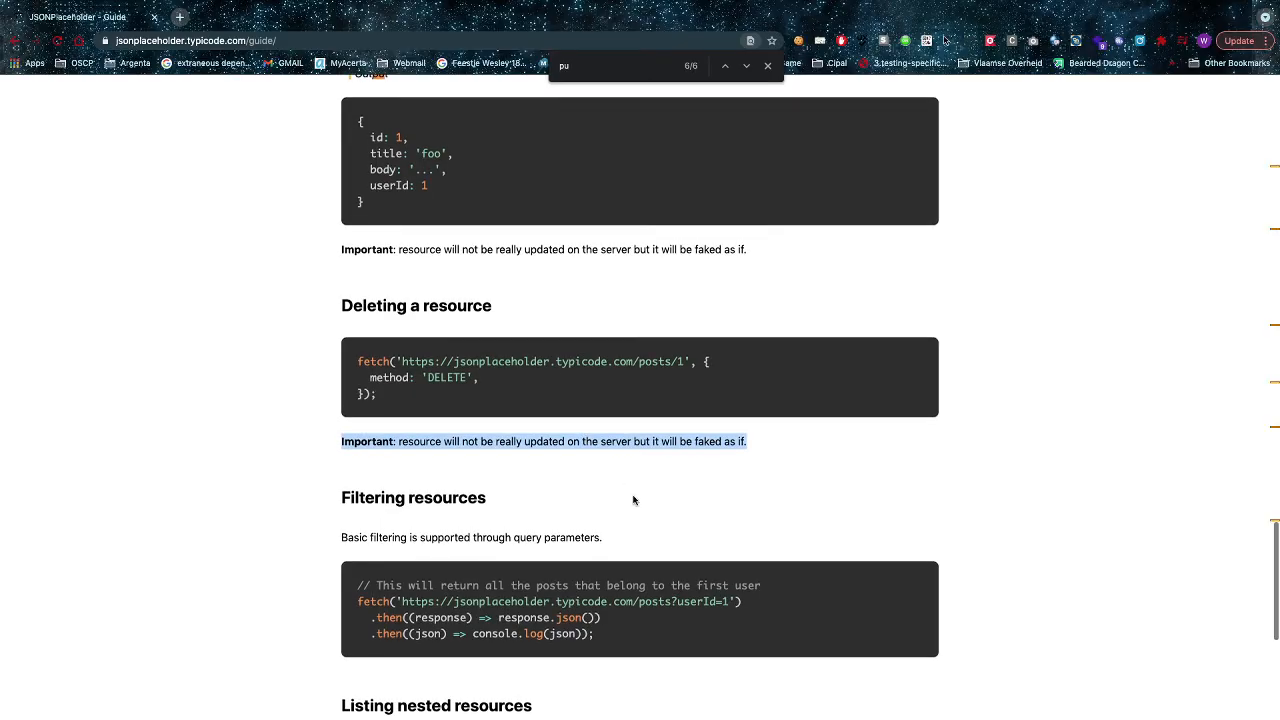
{"action": "double_click", "coordinate": [496, 250]}
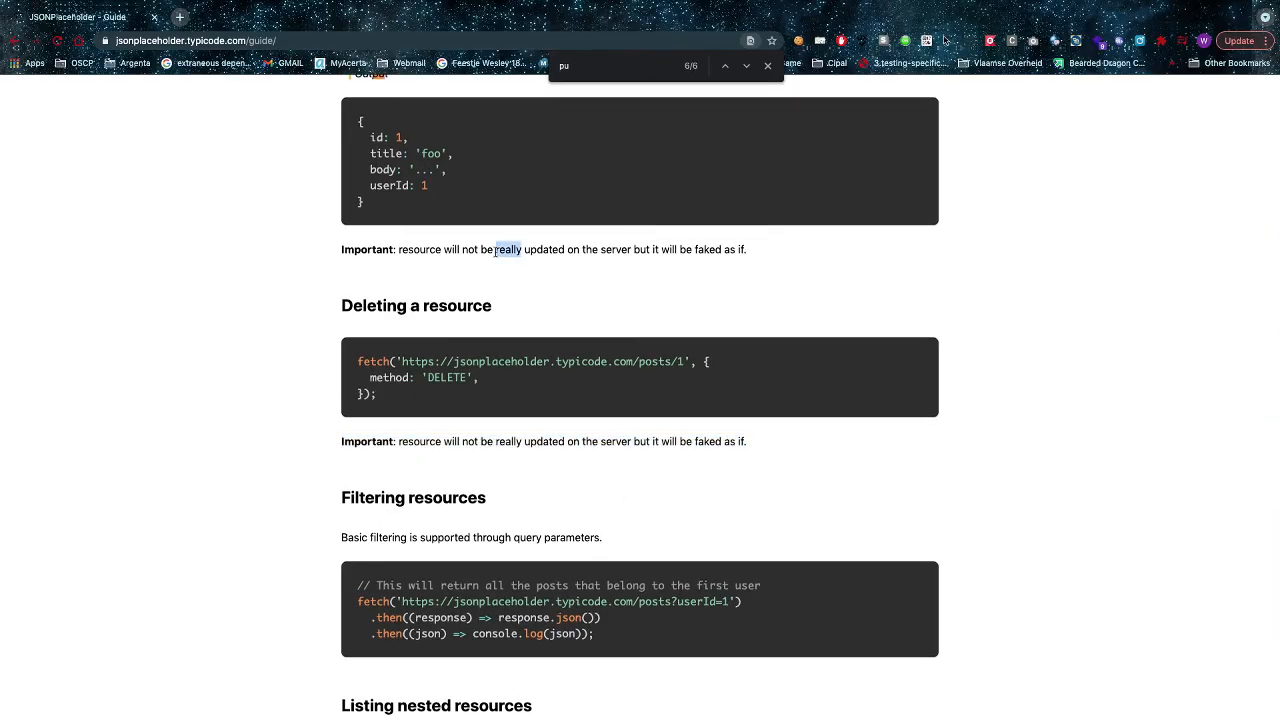
{"action": "left_click", "coordinate": [496, 250]}
{"action": "scroll", "coordinate": [535, 266], "scroll_direction": "up", "scroll_amount": 6}
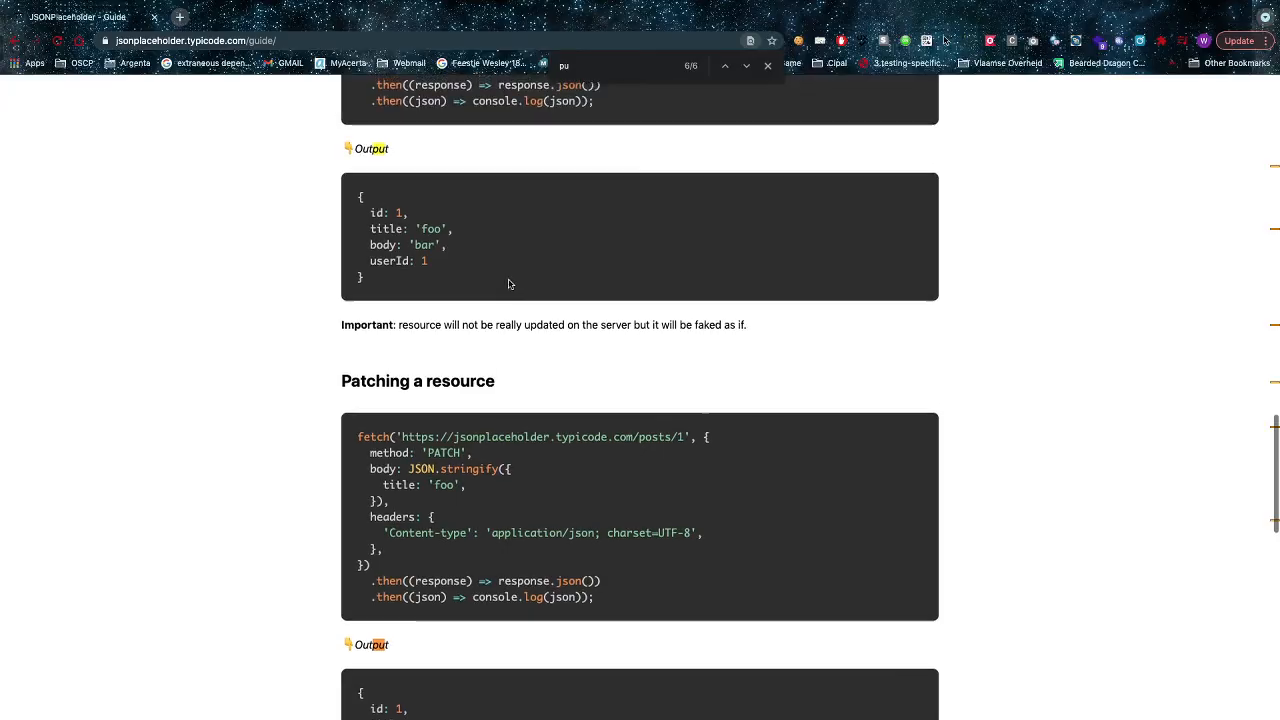
{"action": "scroll", "coordinate": [491, 289], "scroll_direction": "up", "scroll_amount": 5}
{"action": "scroll", "coordinate": [431, 290], "scroll_direction": "down", "scroll_amount": 3}
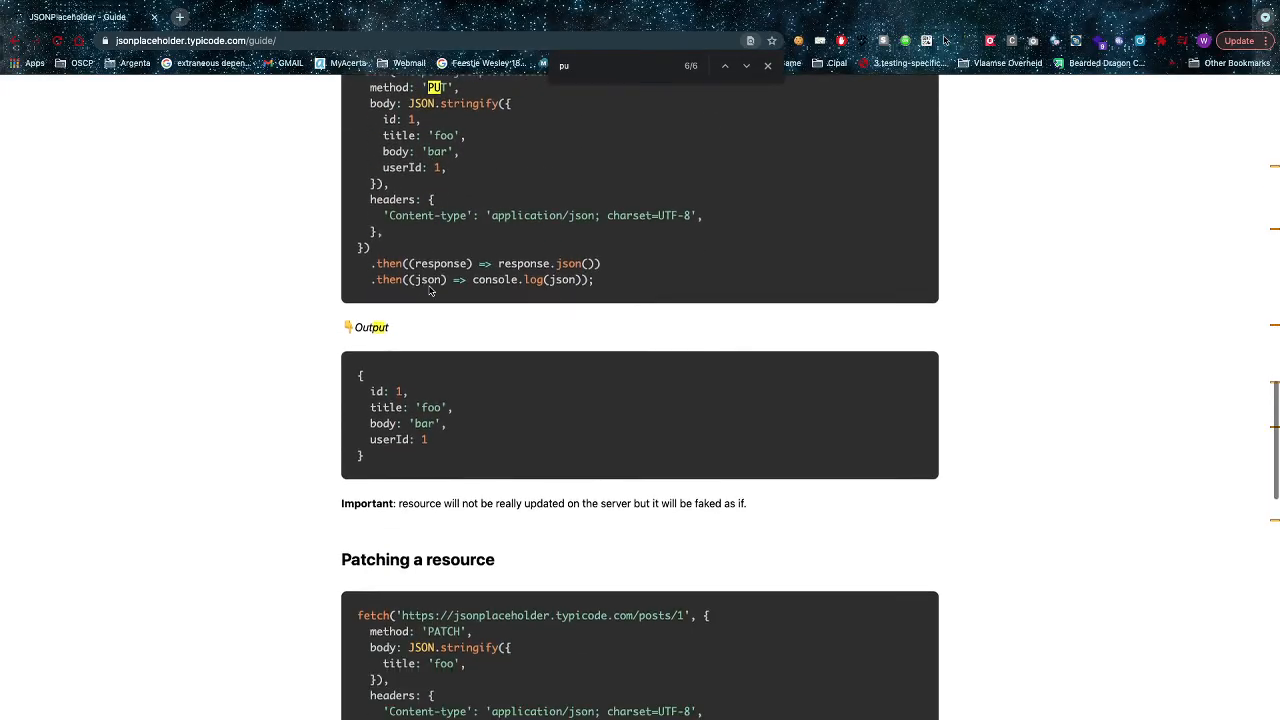
{"action": "scroll", "coordinate": [444, 435], "scroll_direction": "down", "scroll_amount": 1}
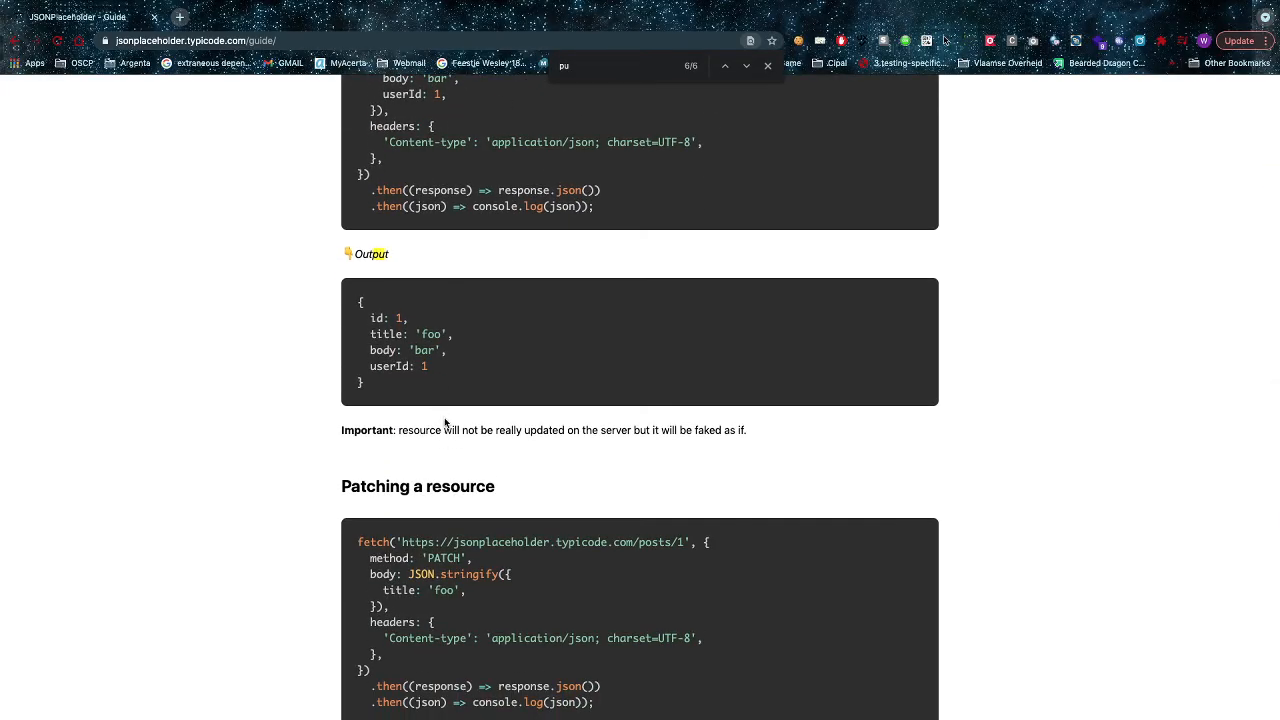
{"action": "scroll", "coordinate": [445, 422], "scroll_direction": "down", "scroll_amount": 8}
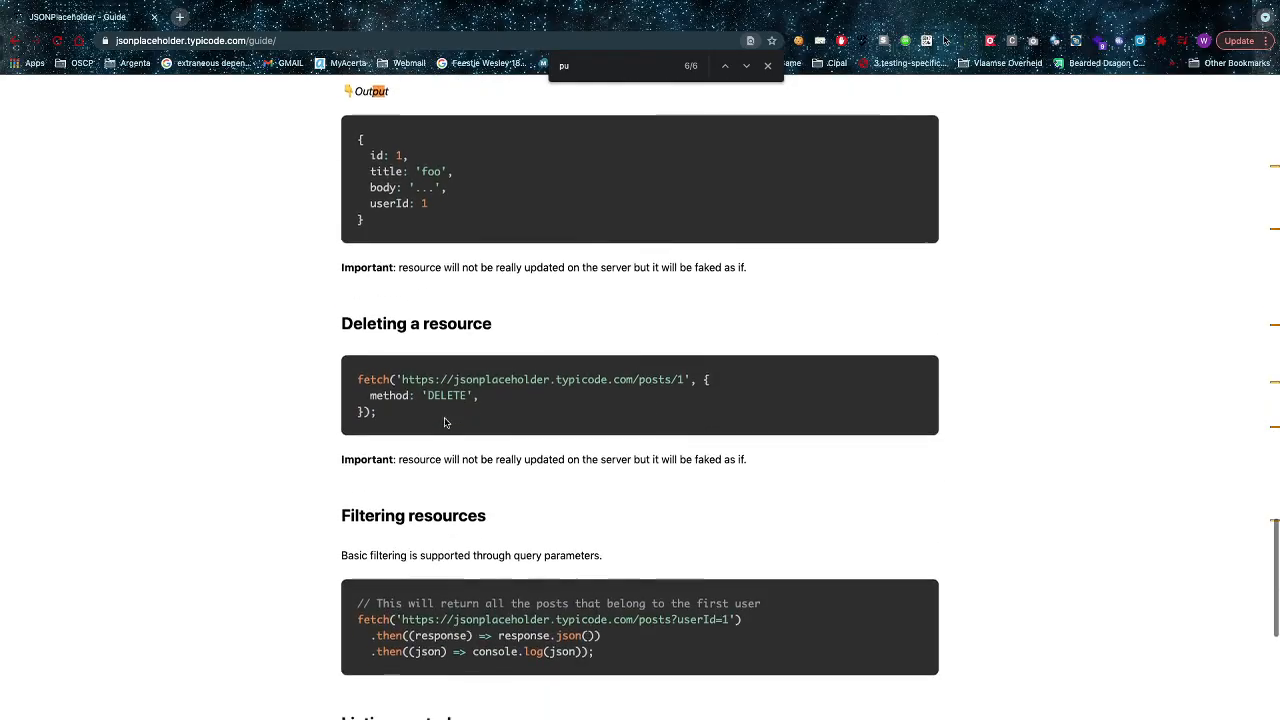
{"action": "scroll", "coordinate": [445, 422], "scroll_direction": "down", "scroll_amount": 1}
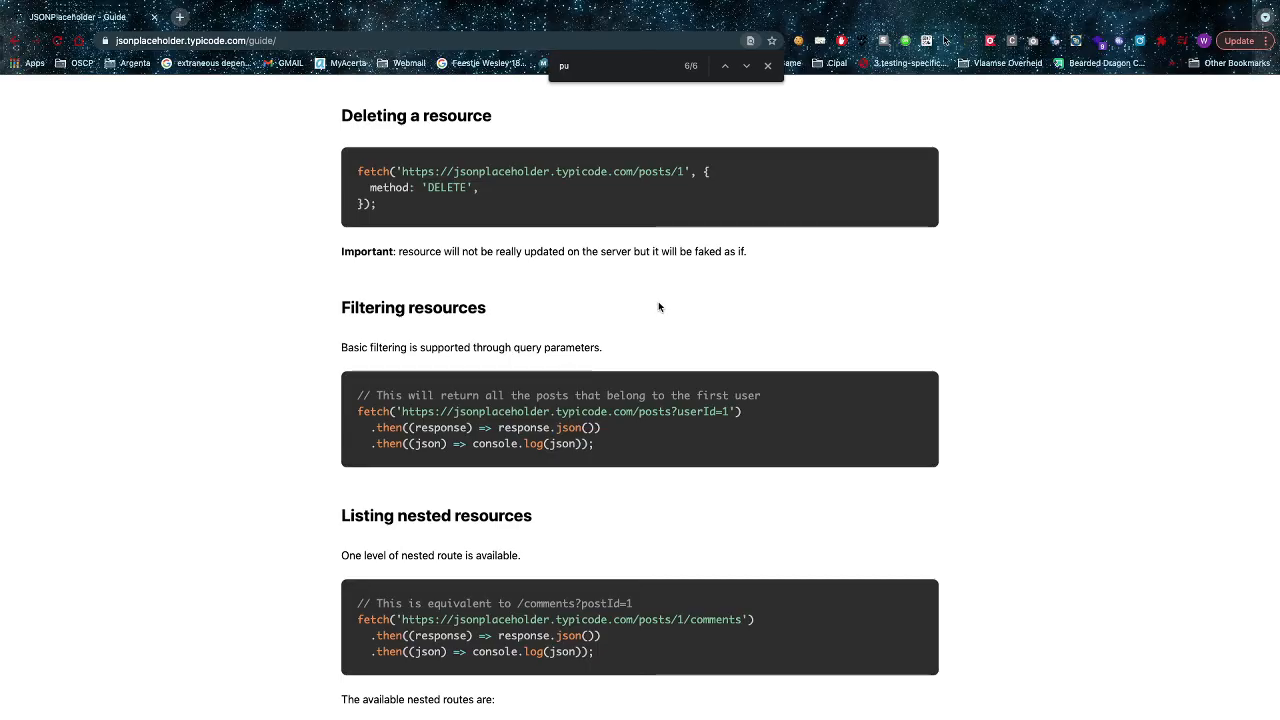
{"action": "left_click_drag", "start_coordinate": [726, 413], "coordinate": [398, 411]}
{"action": "key", "text": "ctrl+c"}
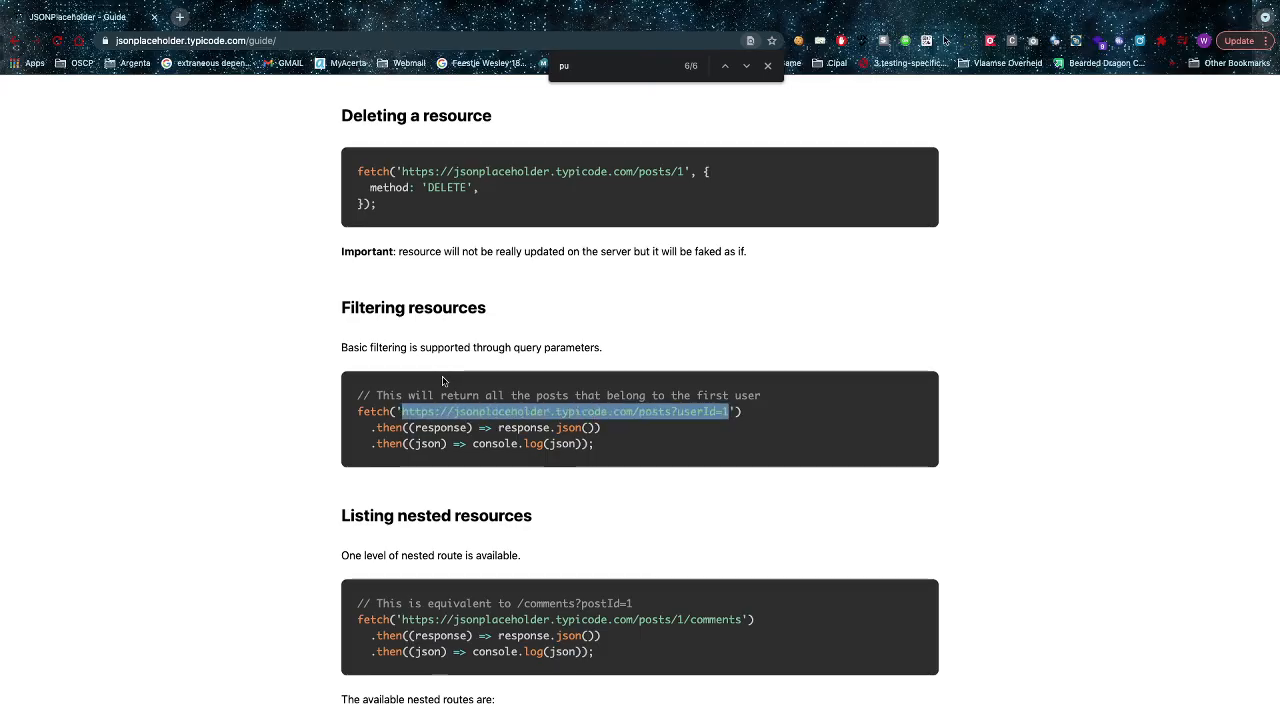
{"action": "key", "text": "ctrl+Left"}
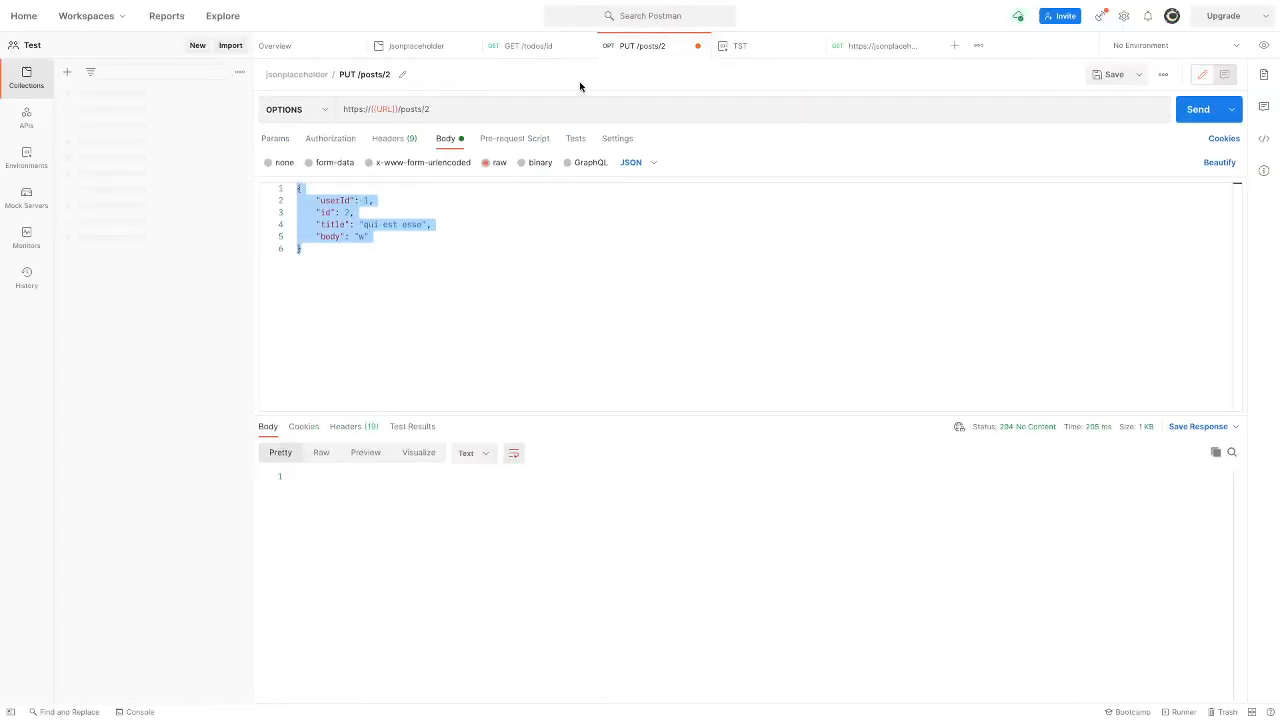
- View the saved GET /todos/id request and open a new blank request in its own tab
{"action": "left_click", "coordinate": [550, 108]}
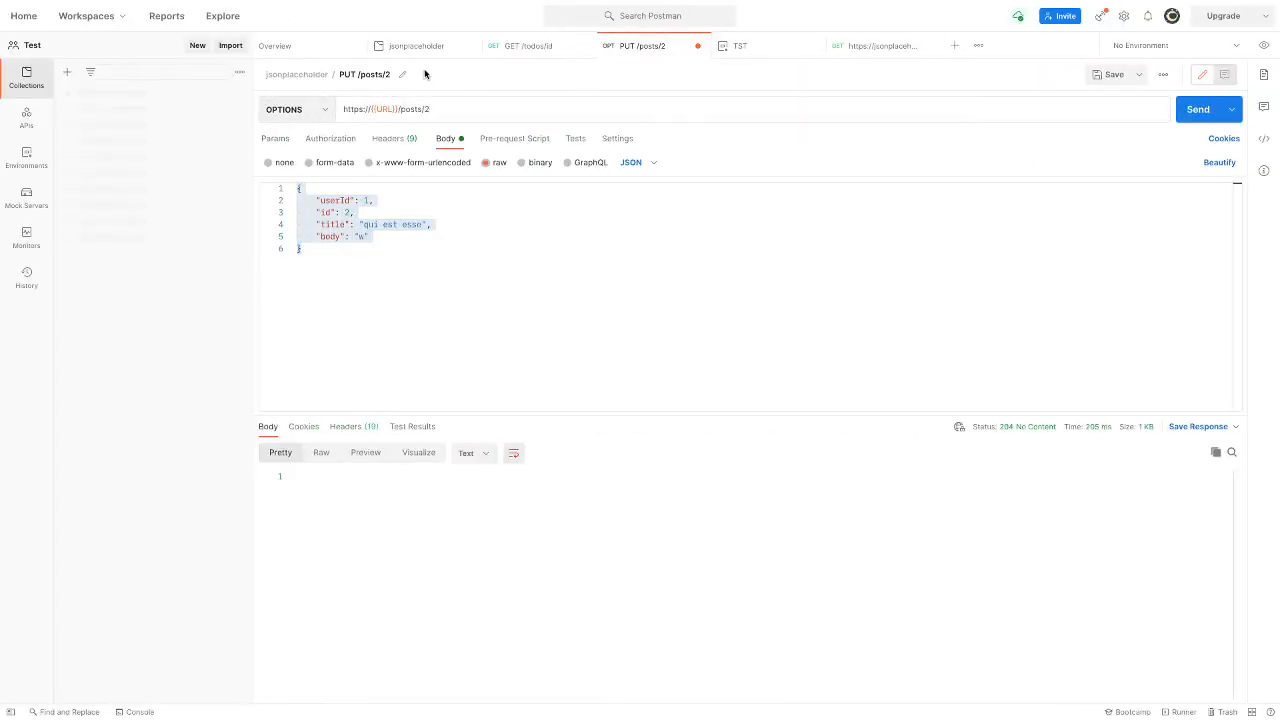
{"action": "left_click", "coordinate": [509, 52]}
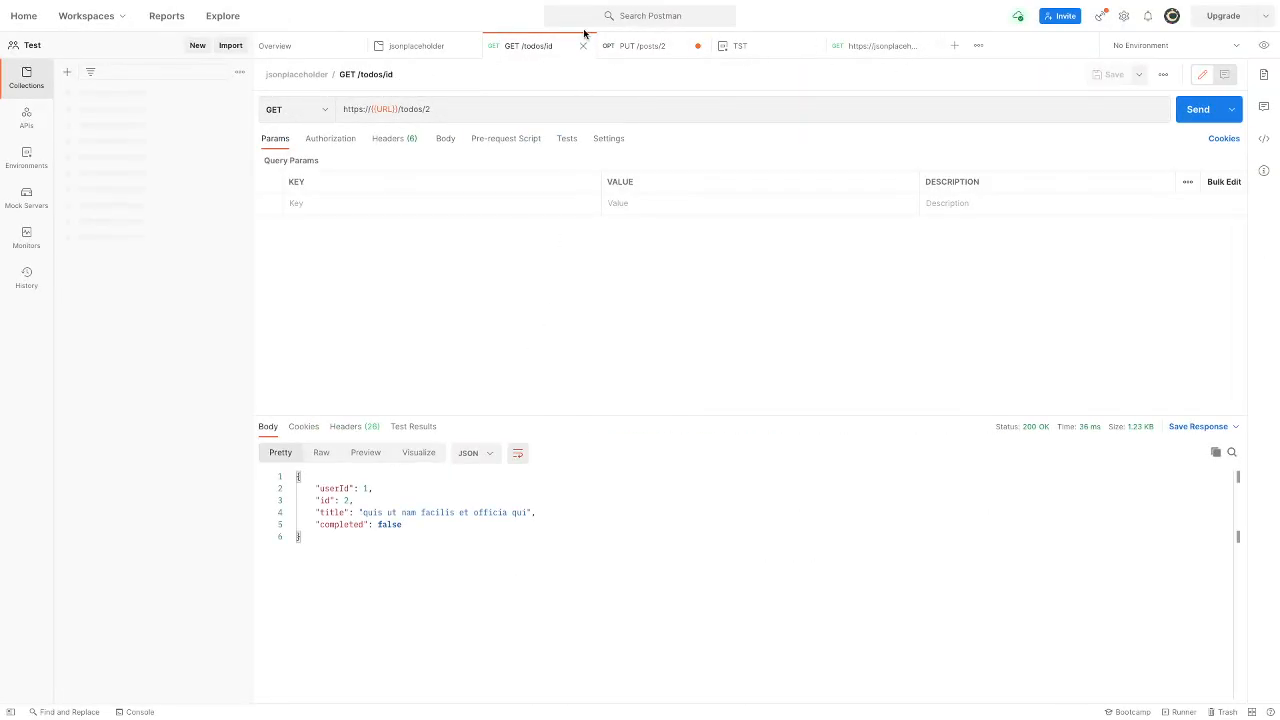
{"action": "right_click", "coordinate": [523, 47]}
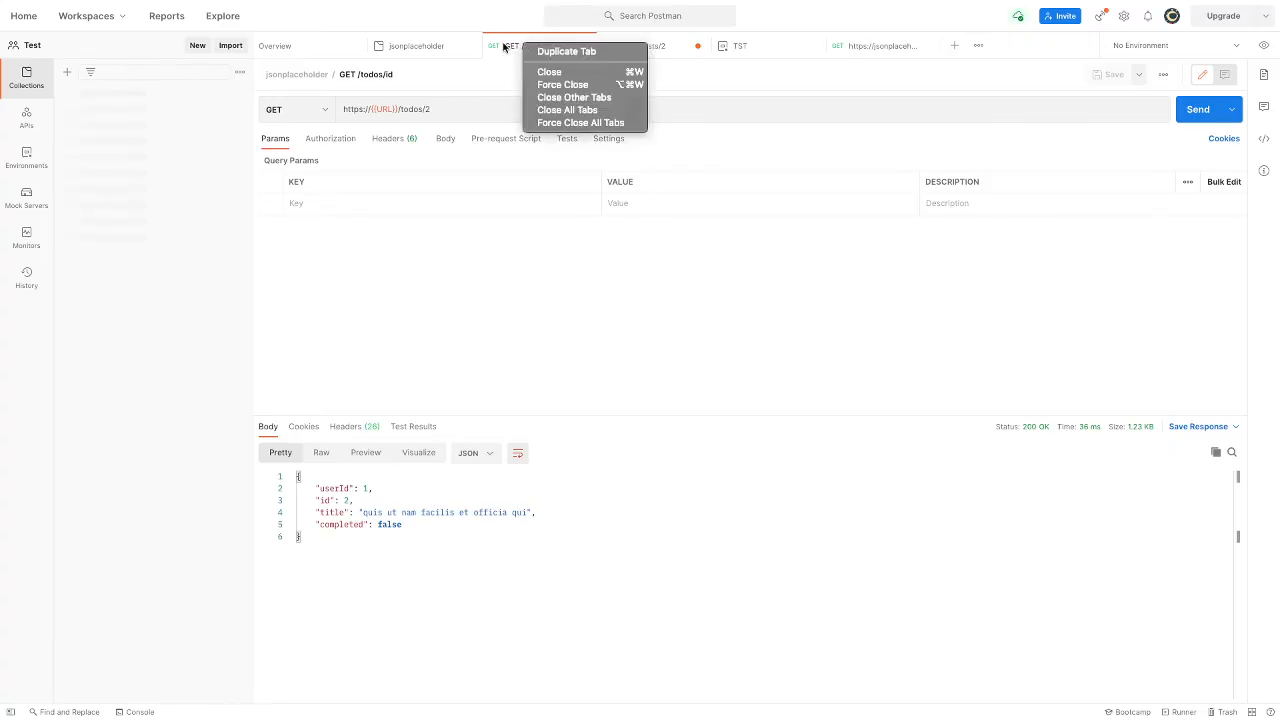
{"action": "left_click", "coordinate": [517, 48]}
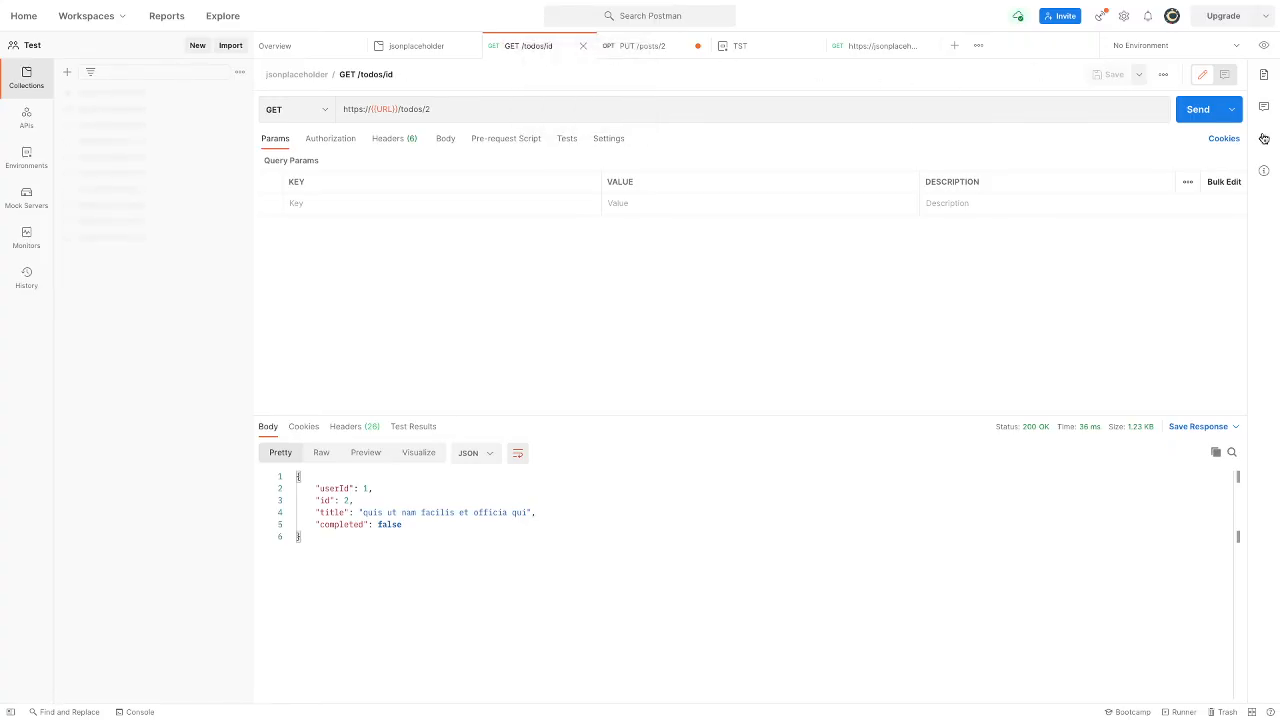
{"action": "left_click", "coordinate": [972, 50]}
{"action": "left_click", "coordinate": [954, 50]}
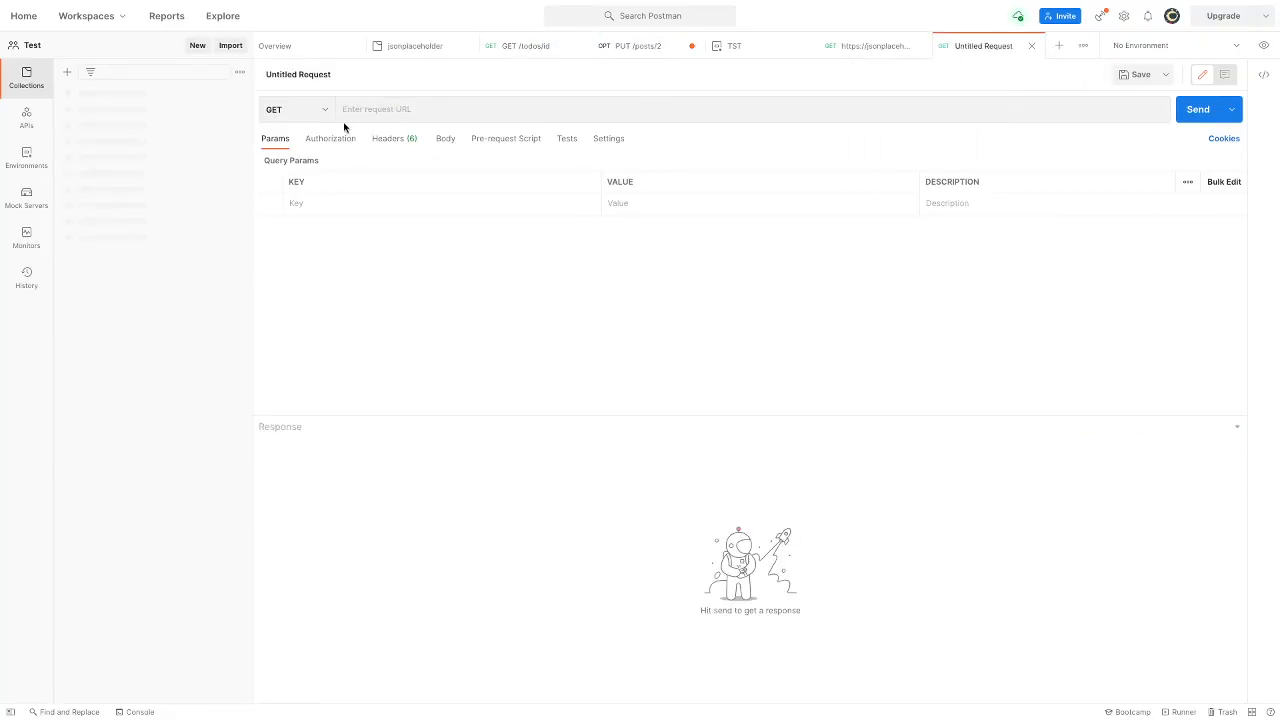
{"action": "key", "text": "ctrl+Right"}
{"action": "key", "text": "ctrl+Left"}
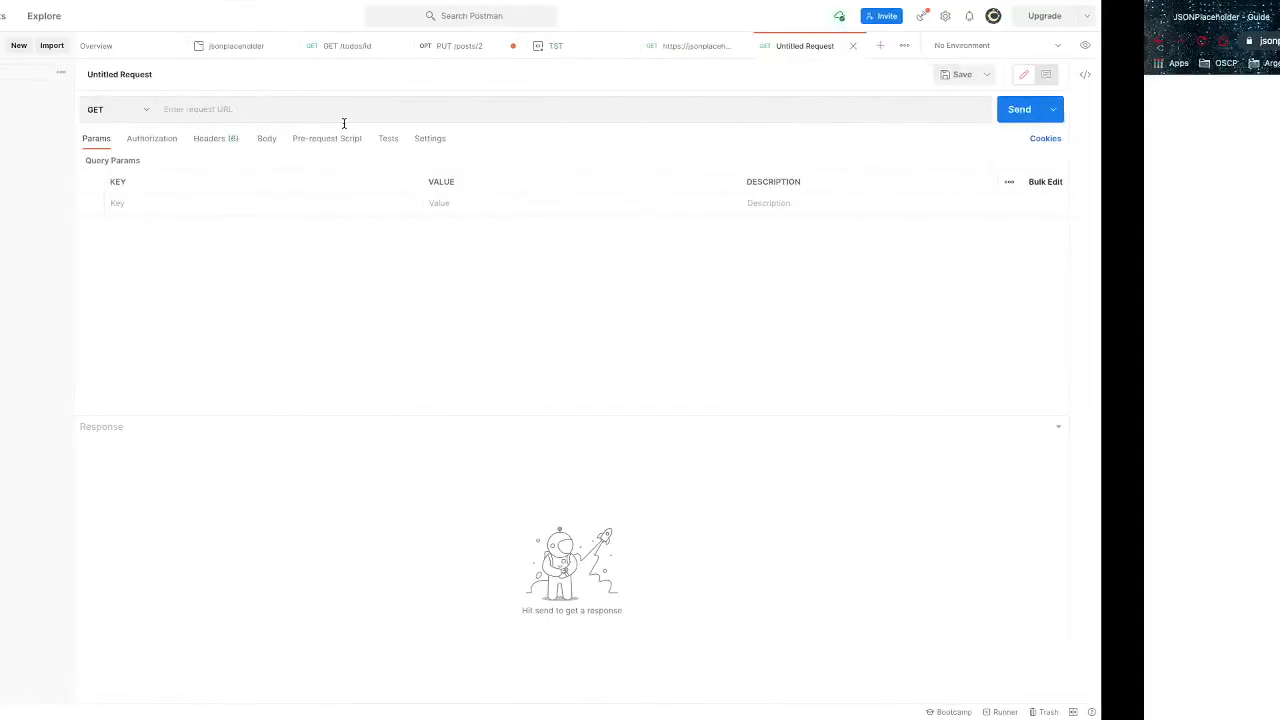
{"action": "left_click", "coordinate": [369, 108]}
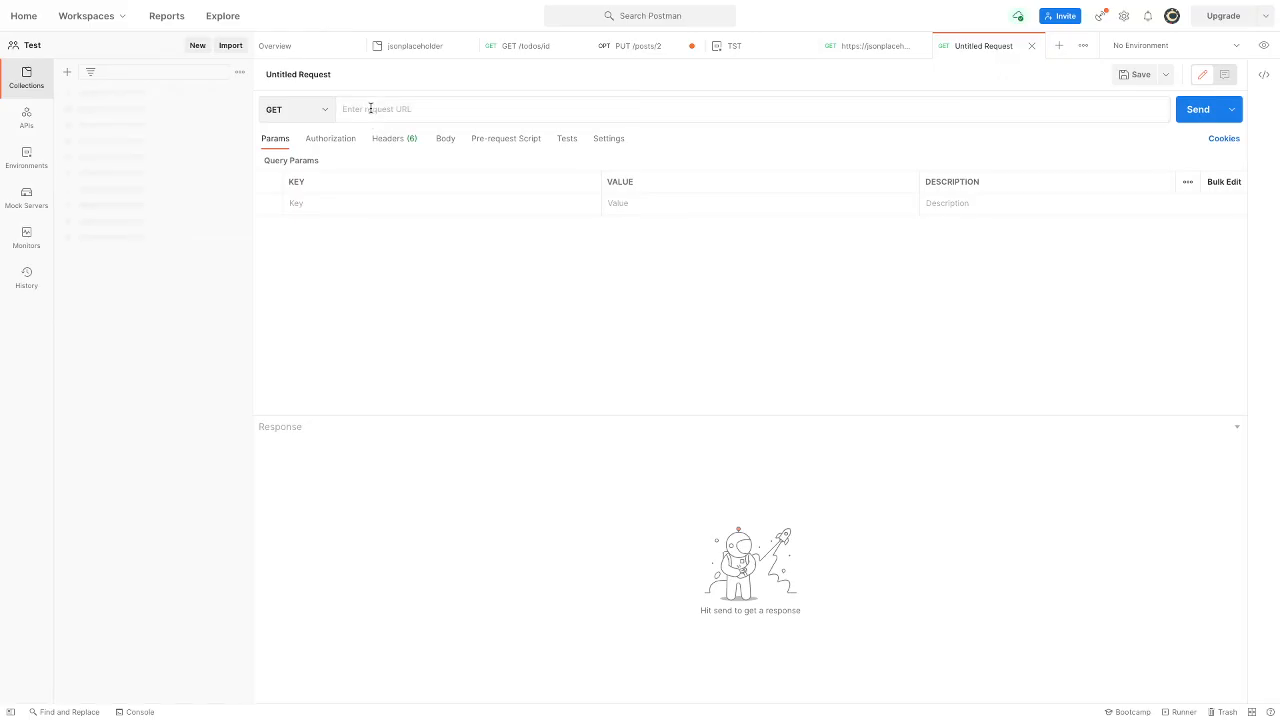
{"action": "key", "text": "ctrl+v"}
{"action": "left_click_drag", "start_coordinate": [370, 110], "coordinate": [486, 112]}
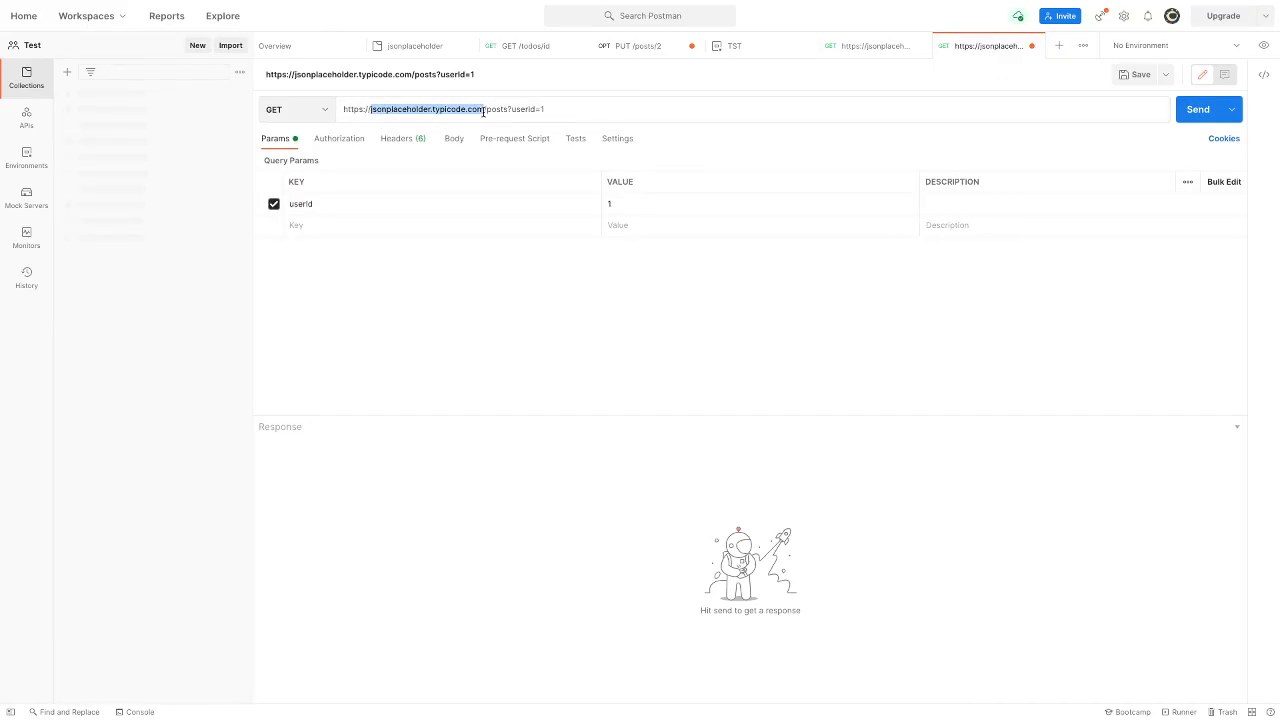
{"action": "left_click", "coordinate": [433, 87]}
{"action": "left_click", "coordinate": [436, 180]}
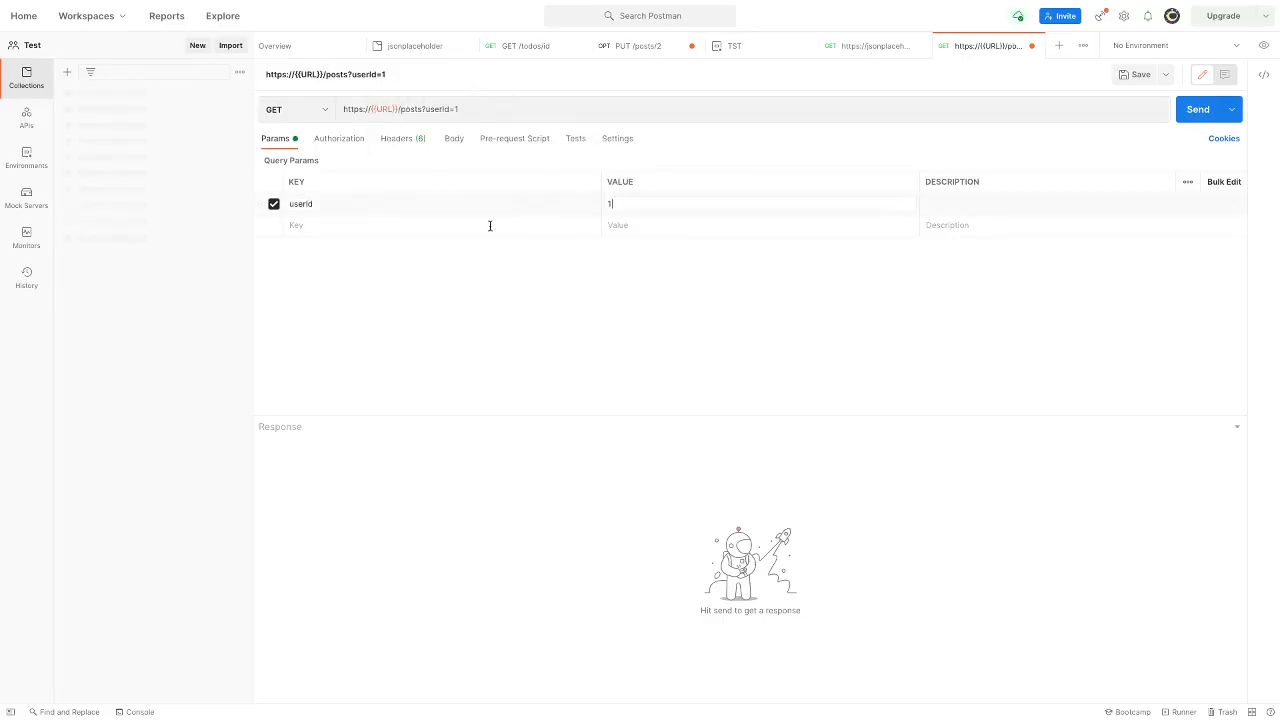
- Send the filtered posts request with userId 1 and look through the returned posts
{"action": "left_click", "coordinate": [1195, 117]}
{"action": "scroll", "coordinate": [486, 557], "scroll_direction": "down", "scroll_amount": 15}
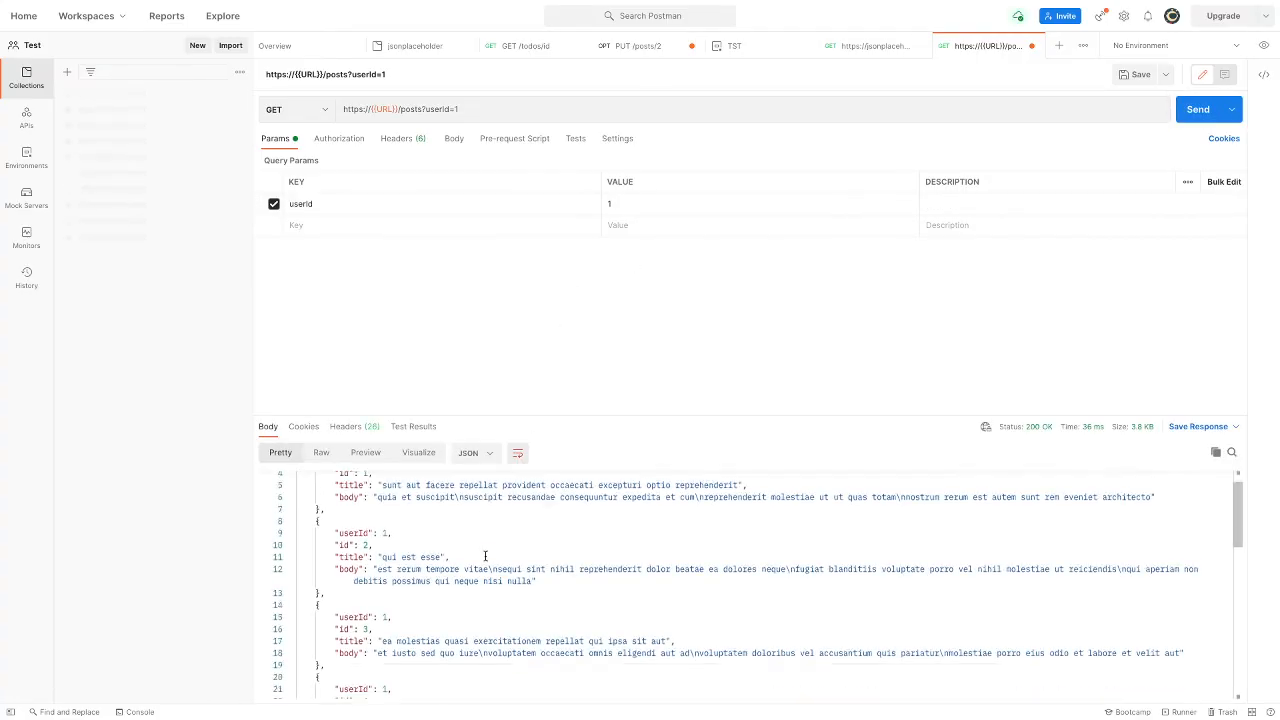
{"action": "scroll", "coordinate": [486, 557], "scroll_direction": "up", "scroll_amount": 15}
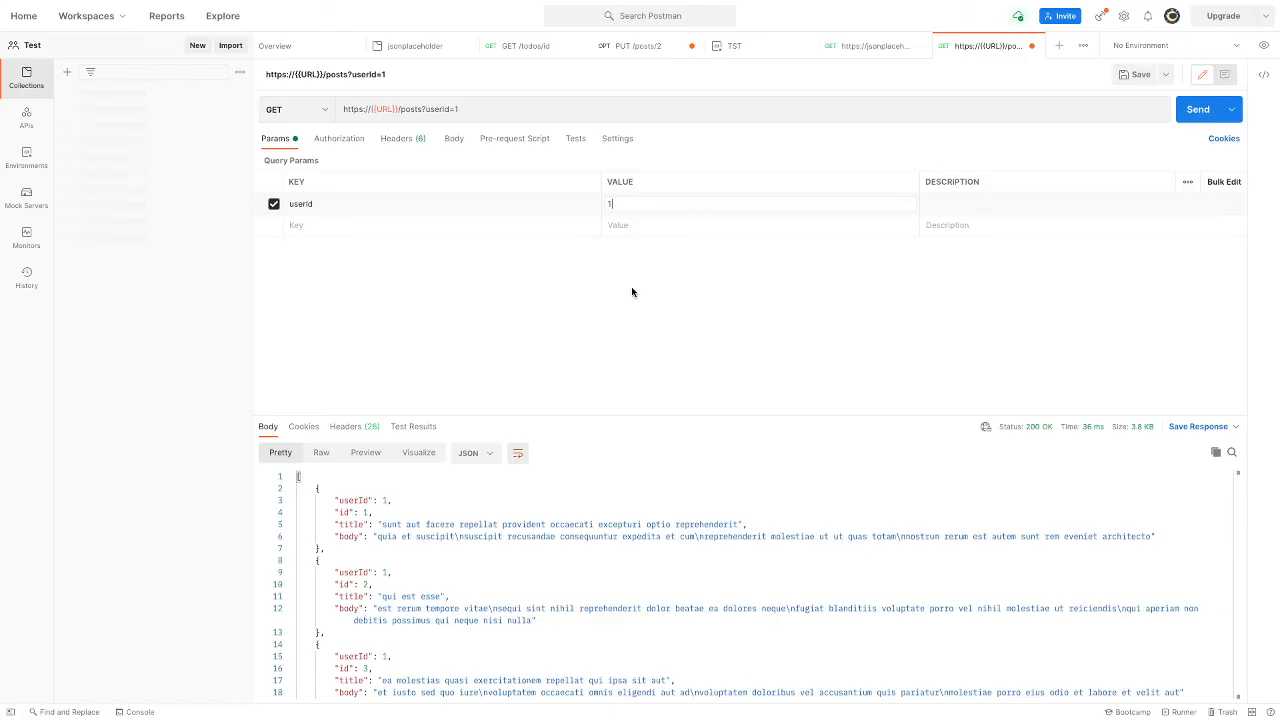
- Probe the userId filter by sending the request with a single quote and with a double quote as its value
{"action": "left_click", "coordinate": [1200, 112]}
{"action": "left_click", "coordinate": [653, 198]}
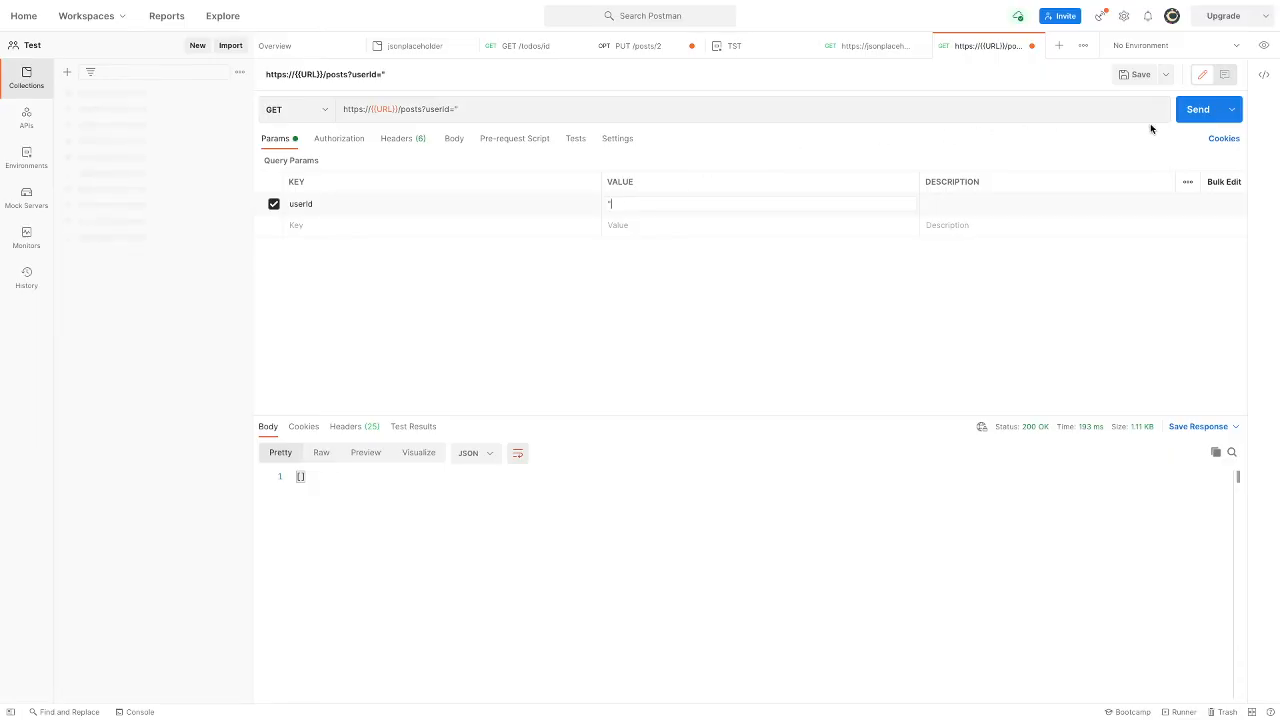
{"action": "left_click", "coordinate": [1203, 109]}
- Start a new monitor named sgfdgc for the jsonplaceholder collection
{"action": "left_click", "coordinate": [12, 240]}
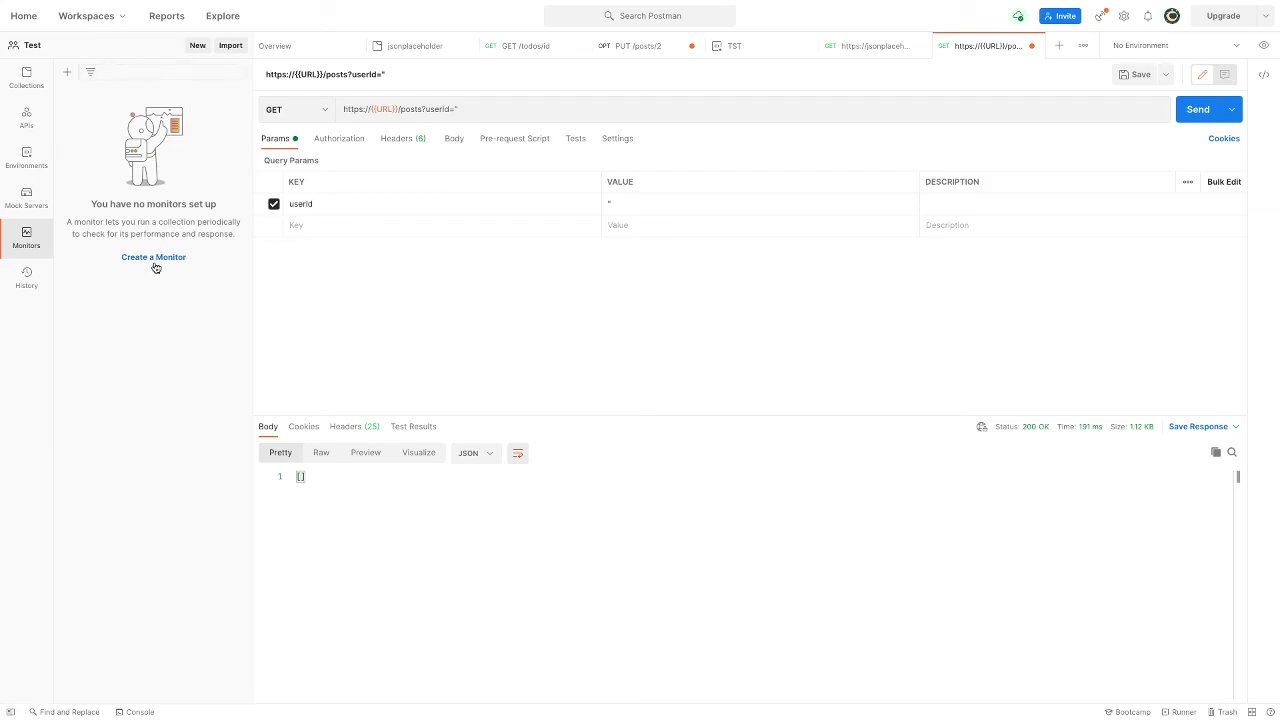
{"action": "left_click", "coordinate": [155, 258]}
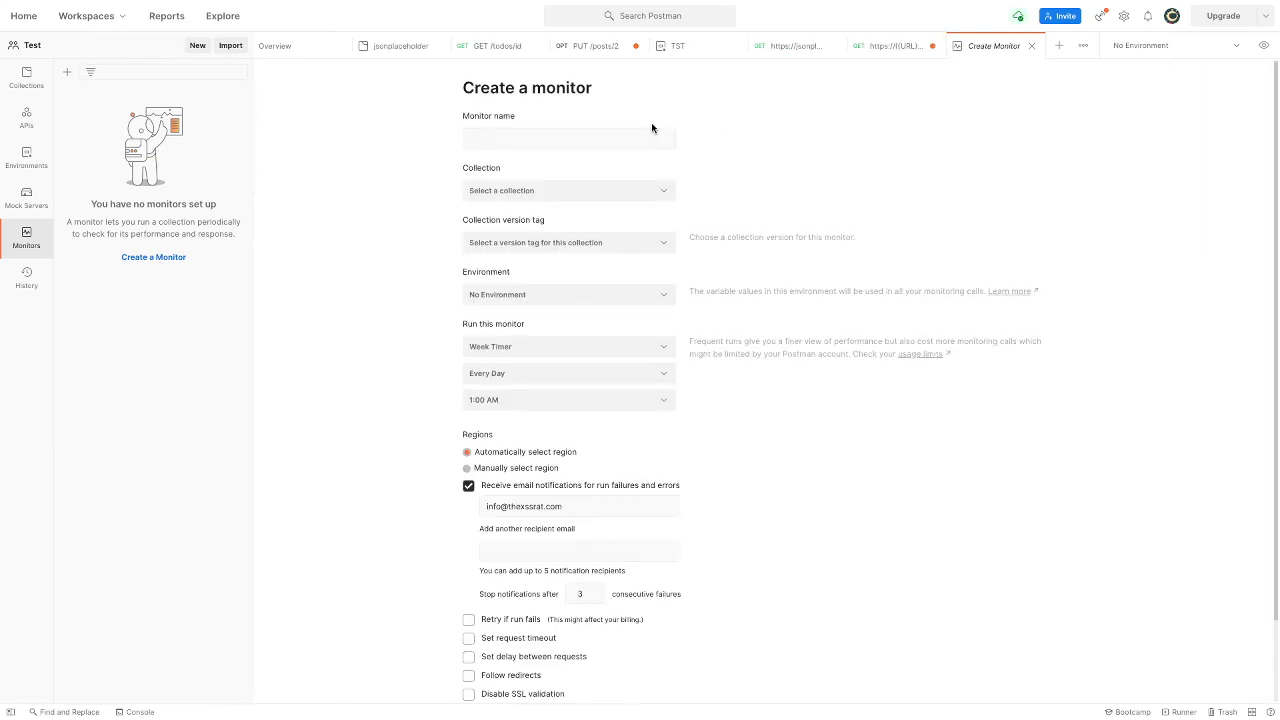
{"action": "left_click", "coordinate": [615, 139]}
{"action": "type", "text": "sgfdgc"}
{"action": "left_click", "coordinate": [545, 192]}
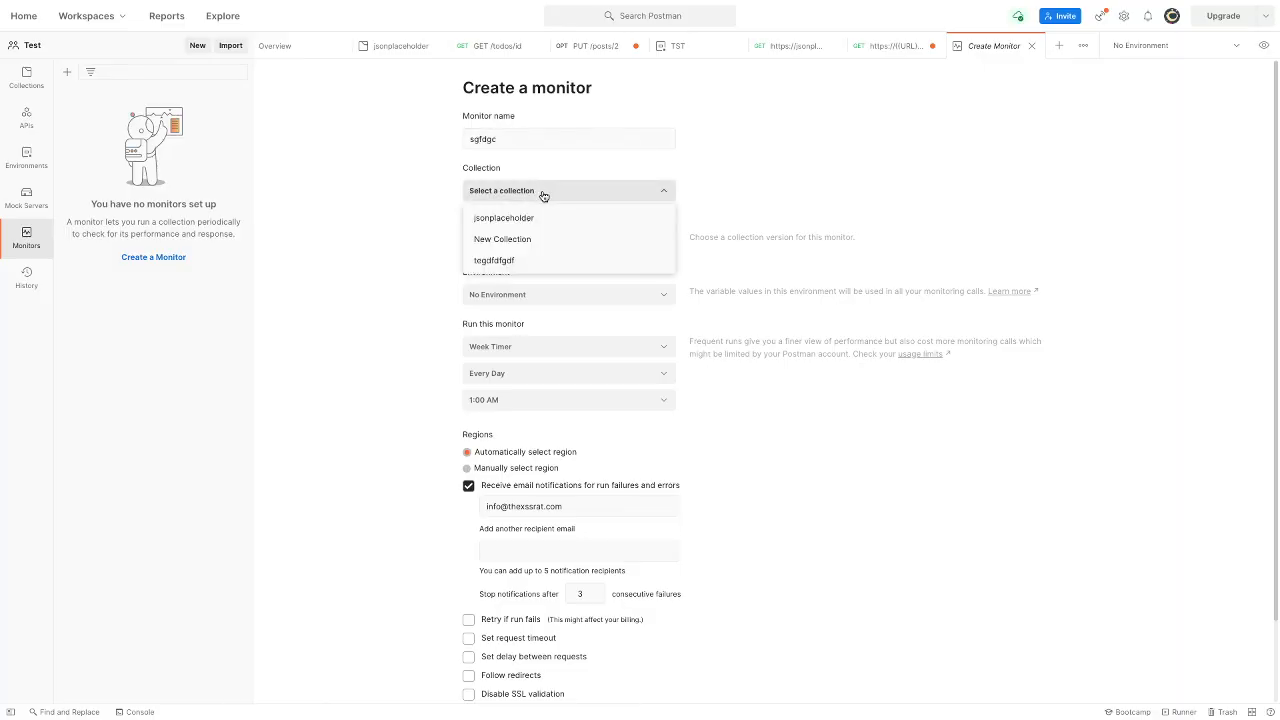
{"action": "left_click", "coordinate": [536, 197]}
{"action": "left_click", "coordinate": [525, 201]}
{"action": "left_click", "coordinate": [525, 227]}
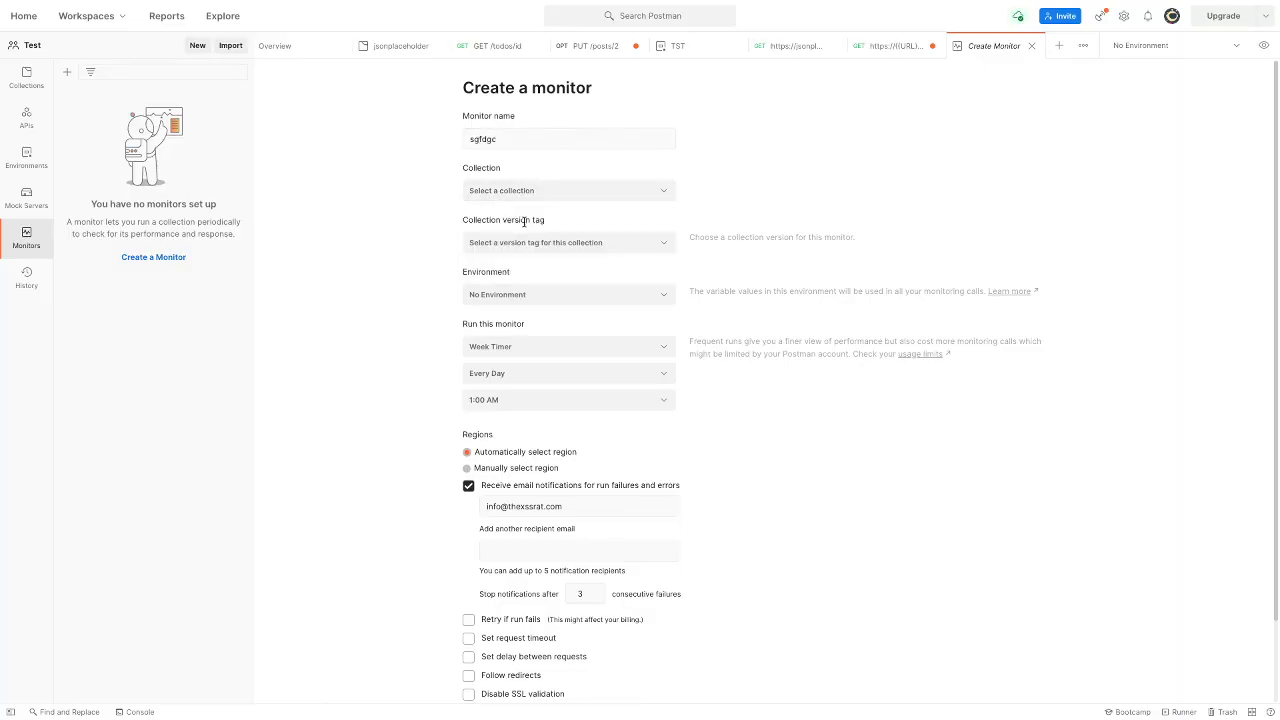
- Assign the TST environment to the monitor and create it with the default daily 1:00 AM schedule
{"action": "scroll", "coordinate": [565, 300], "scroll_direction": "down", "scroll_amount": 1}
{"action": "scroll", "coordinate": [560, 290], "scroll_direction": "down", "scroll_amount": 1}
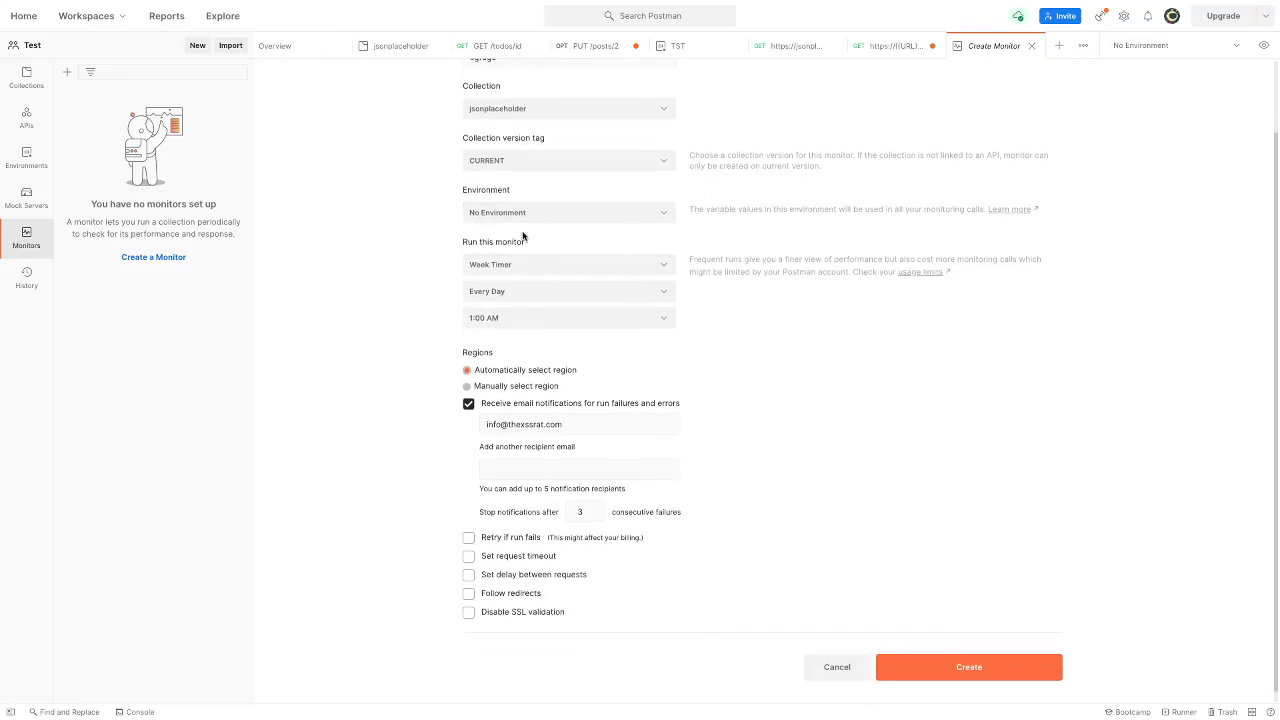
{"action": "left_click", "coordinate": [532, 212]}
{"action": "left_click", "coordinate": [509, 260]}
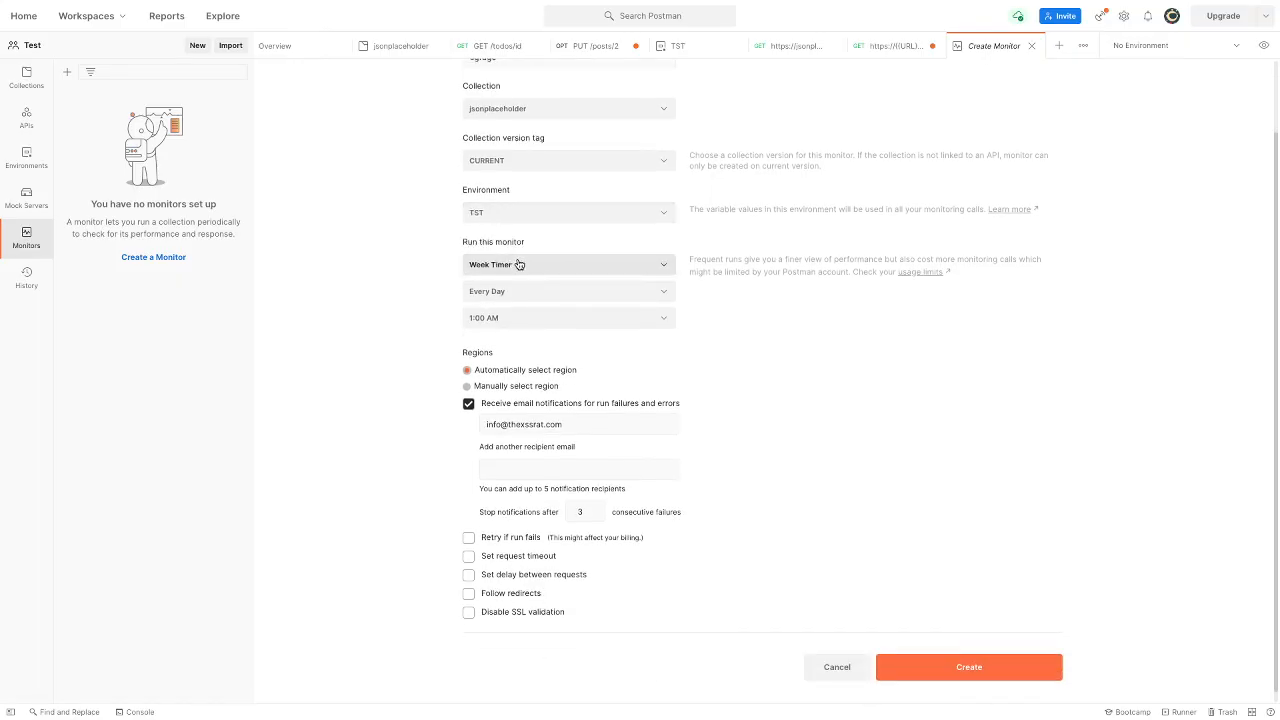
{"action": "scroll", "coordinate": [537, 266], "scroll_direction": "down", "scroll_amount": 1}
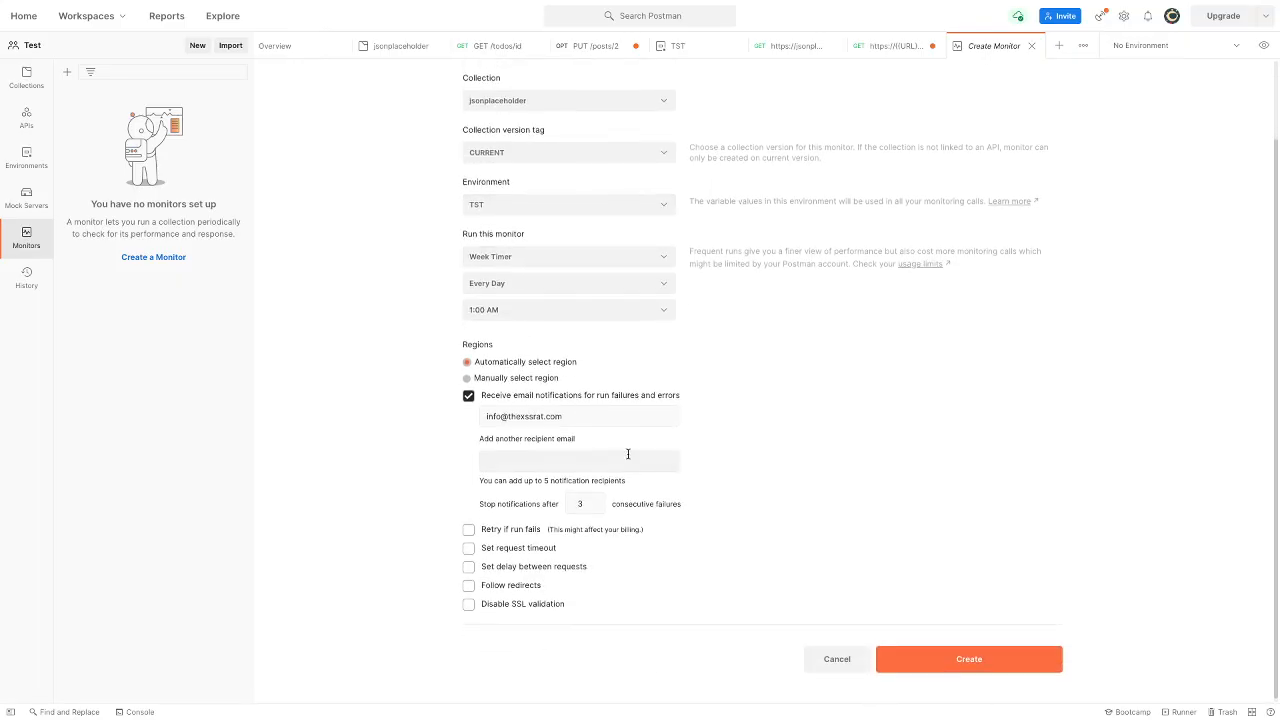
{"action": "left_click", "coordinate": [955, 658]}
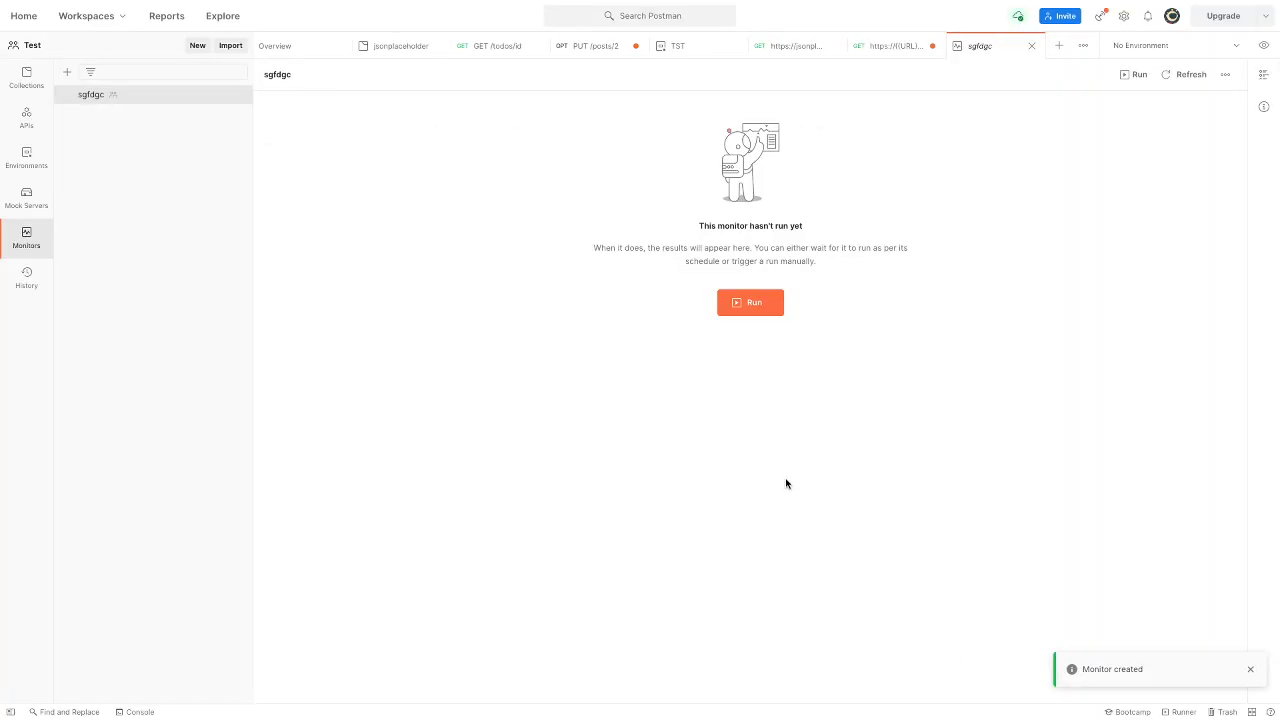
- Run the sgfdgc monitor manually and examine the test results of its run
{"action": "left_click", "coordinate": [754, 301]}
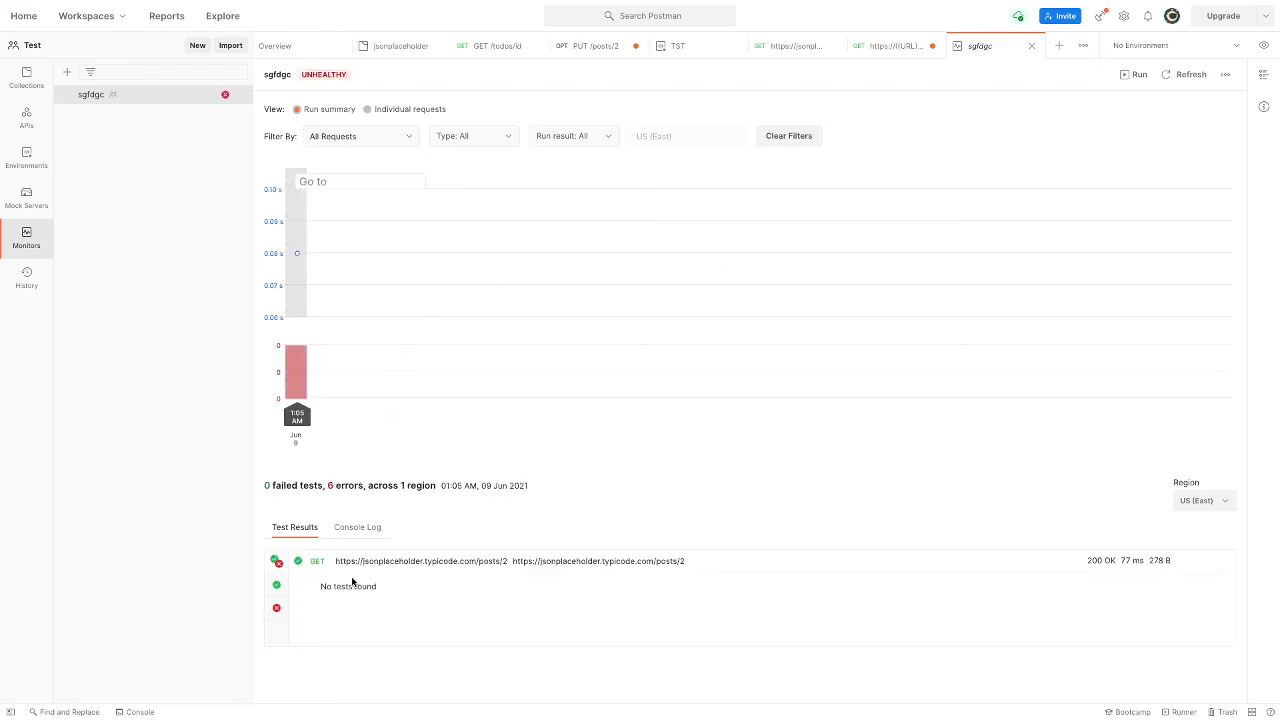
{"action": "left_click_drag", "start_coordinate": [378, 588], "coordinate": [282, 566]}
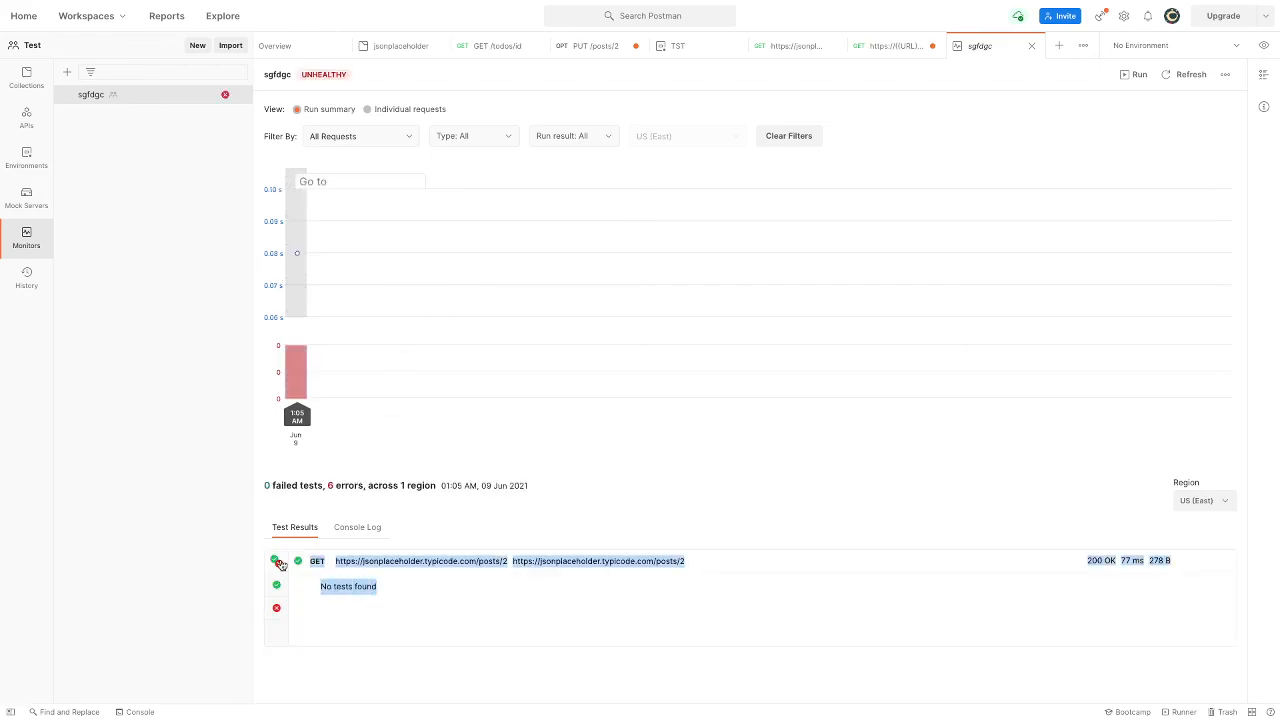
{"action": "left_click", "coordinate": [391, 577]}
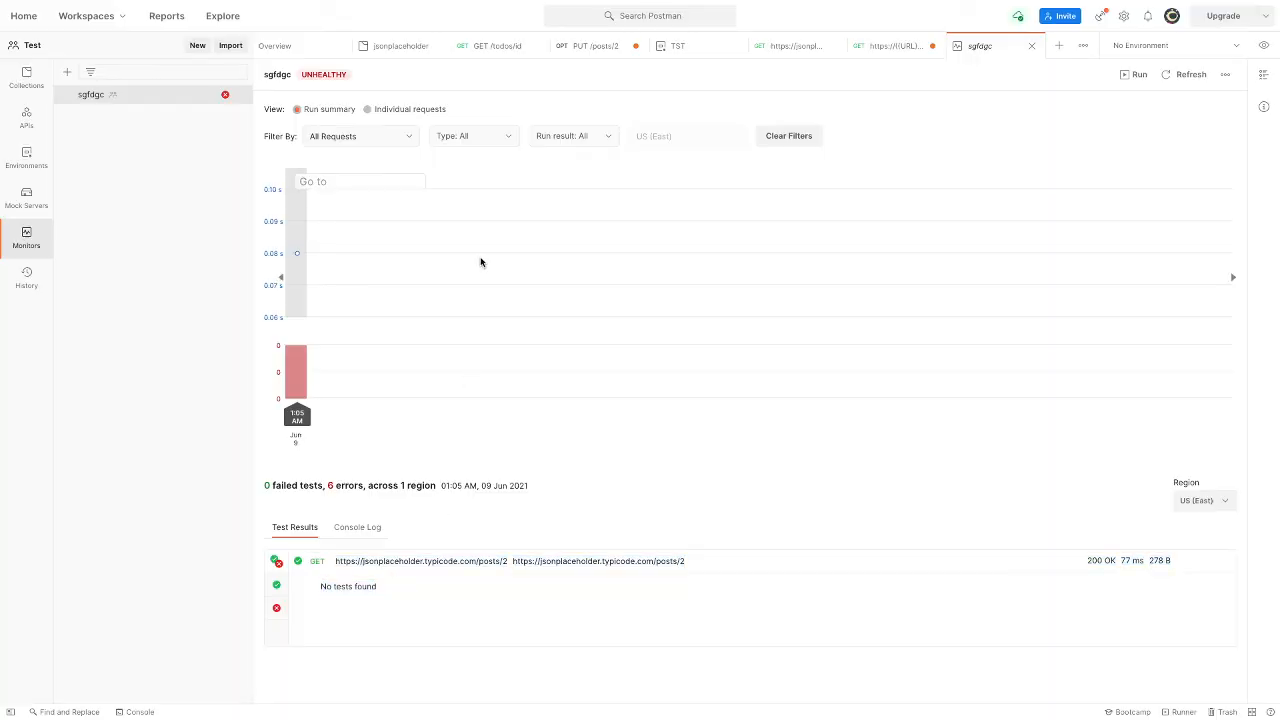
- In the /posts/2 OPTIONS request, set userId in the JSON body to 2 and send the request
{"action": "left_click", "coordinate": [586, 52]}
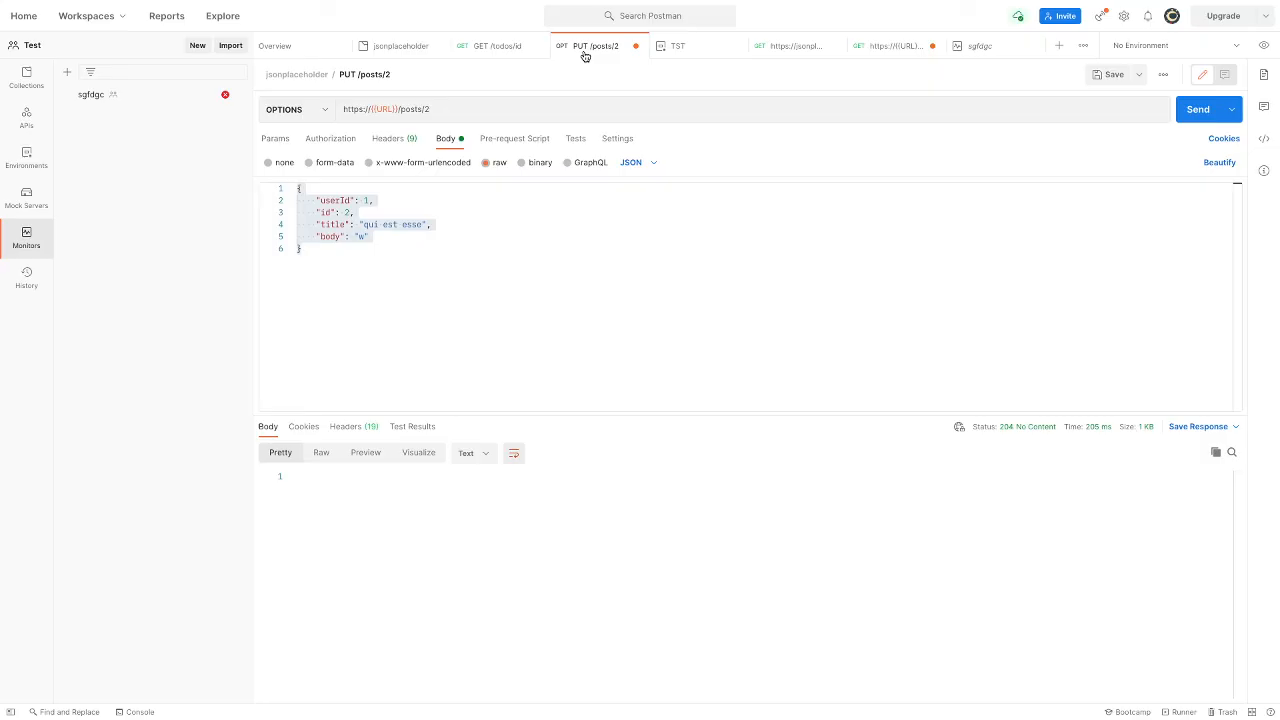
{"action": "left_click", "coordinate": [406, 208]}
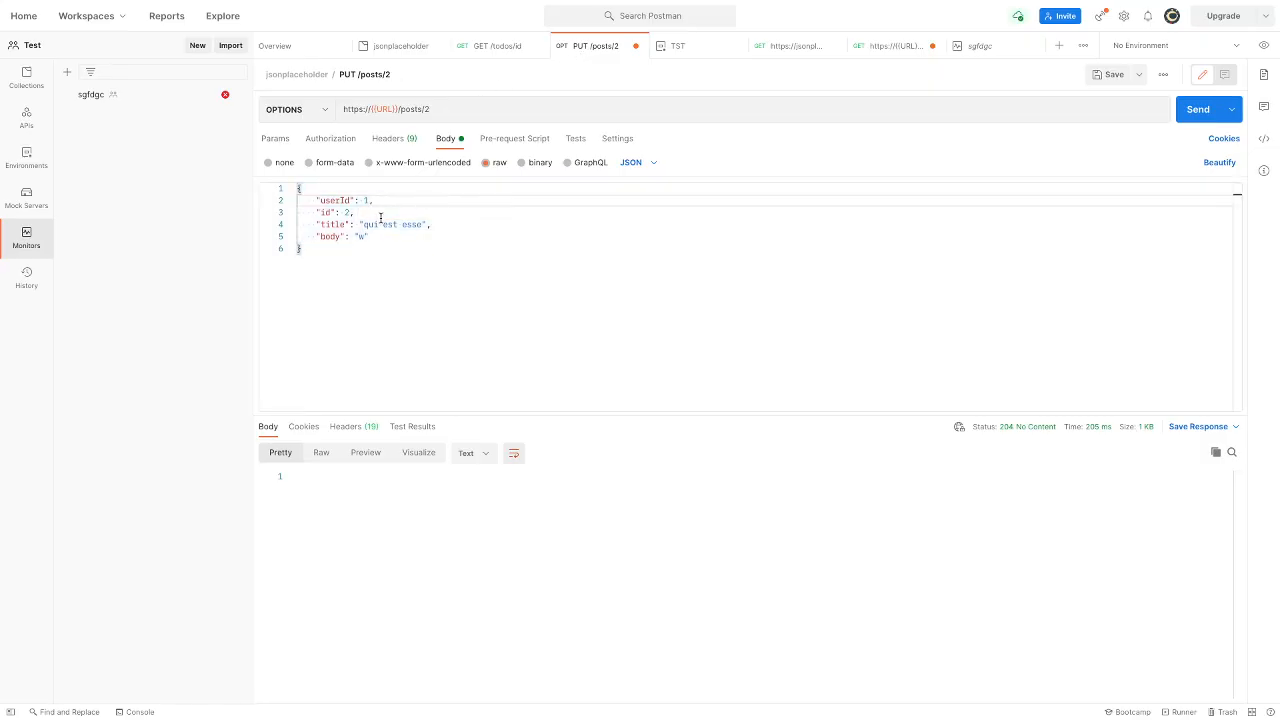
{"action": "left_click", "coordinate": [347, 212]}
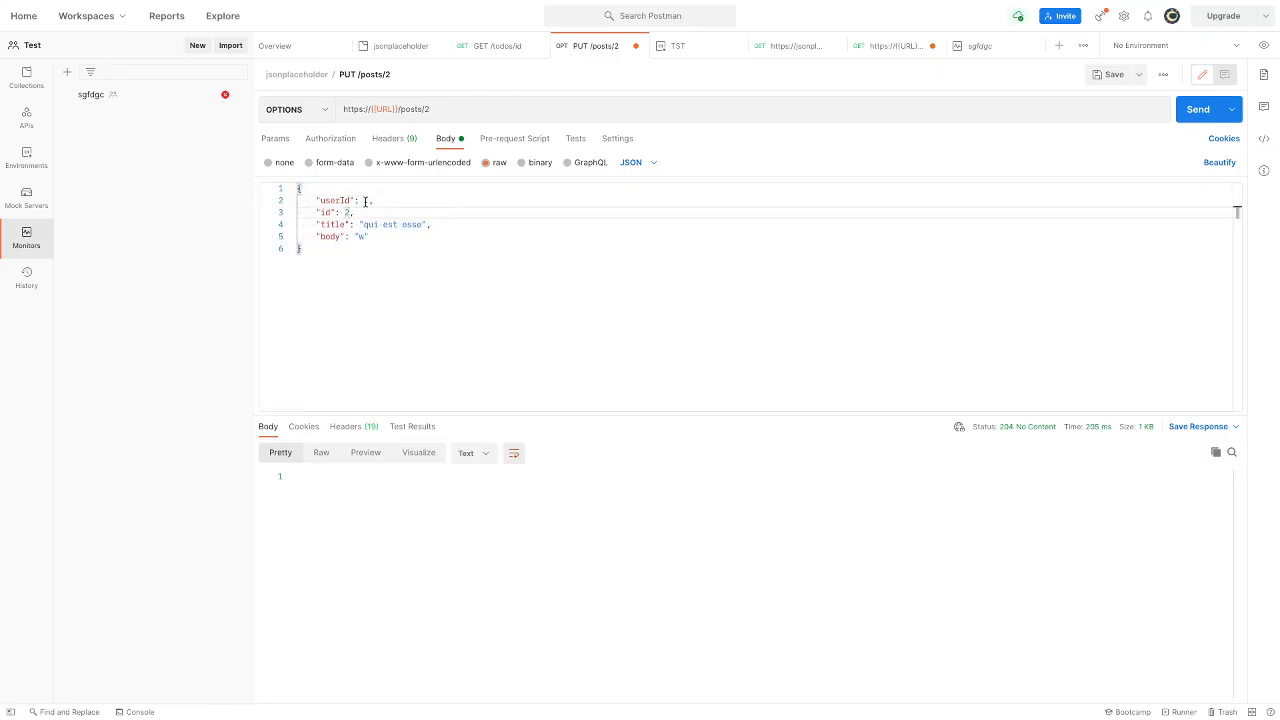
{"action": "left_click", "coordinate": [365, 201]}
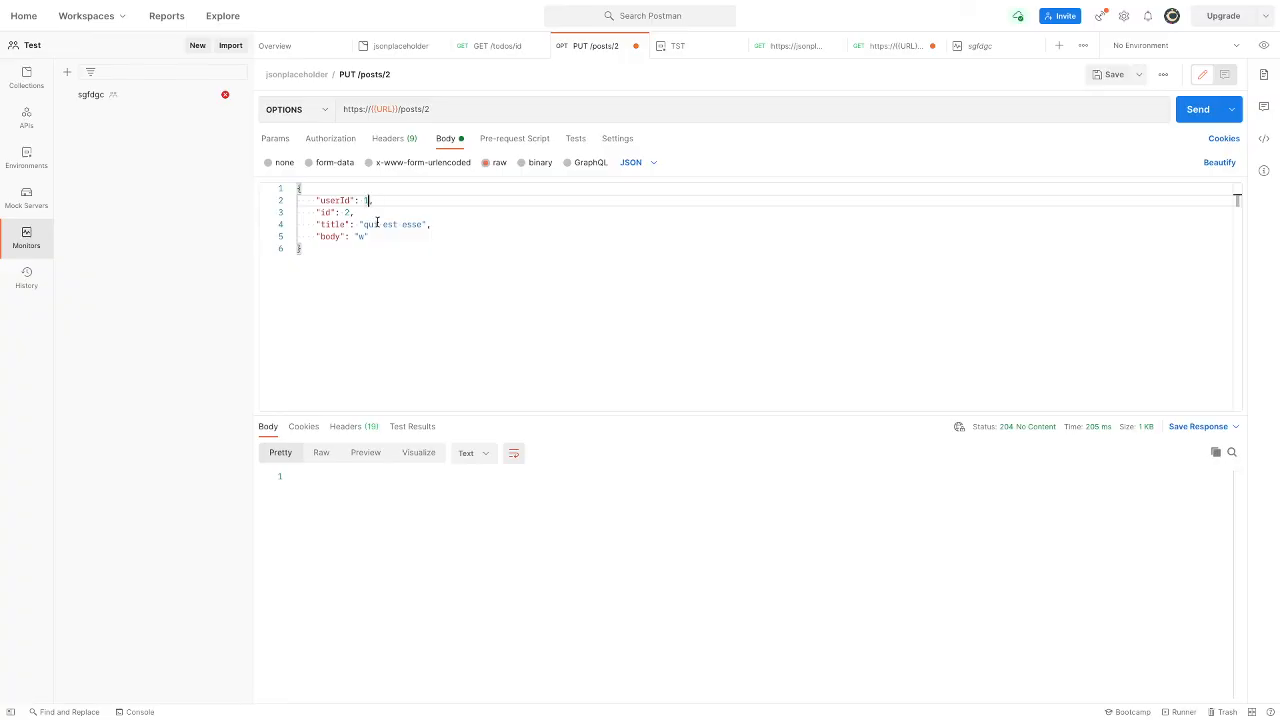
{"action": "type", "text": "2"}
{"action": "left_click", "coordinate": [1195, 112]}
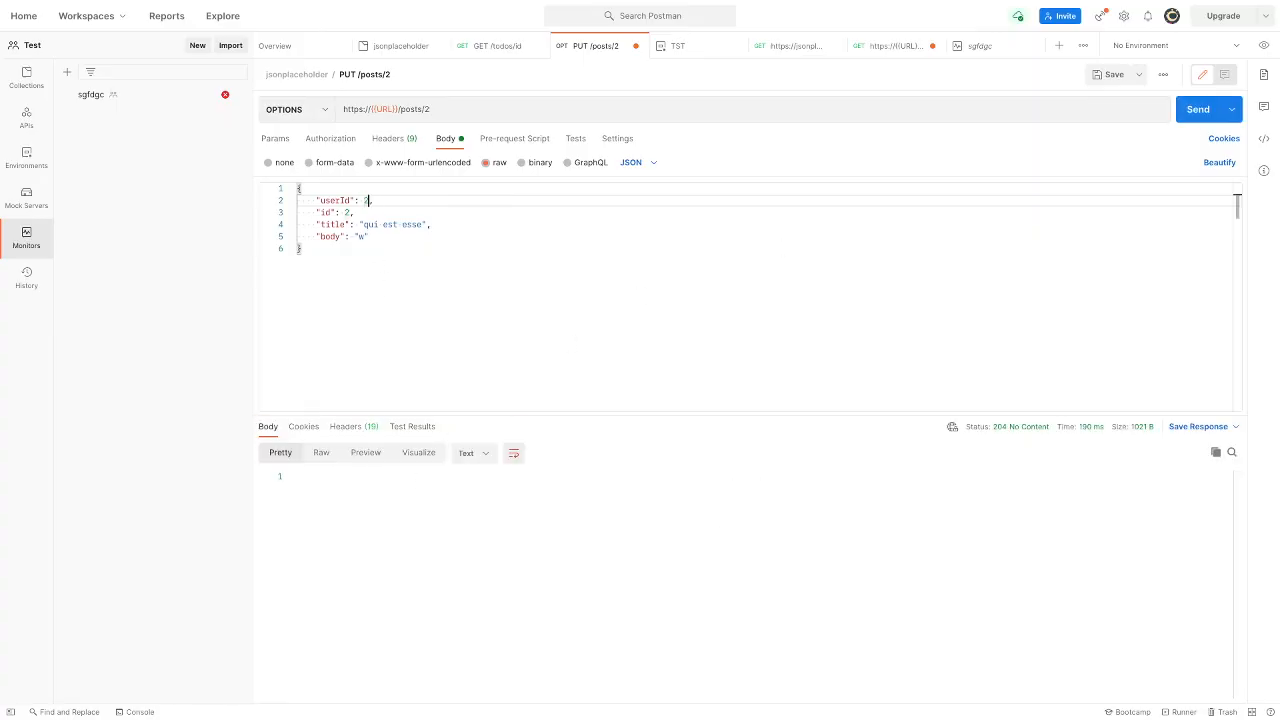
- Set userId in the JSON body back to 1 and resend the OPTIONS request
{"action": "key", "text": "BackSpace"}
{"action": "type", "text": "1"}
{"action": "left_click", "coordinate": [1217, 117]}
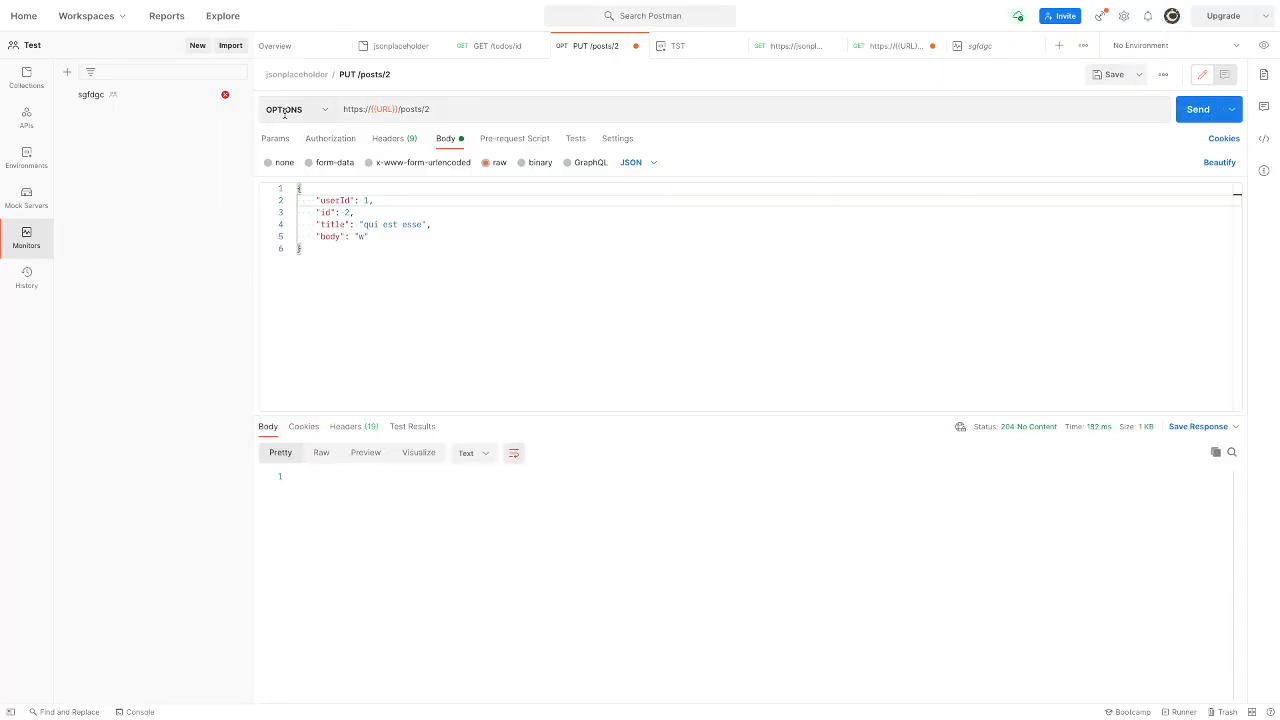
- Switch the /posts/2 request's method to PUT, send it, and examine the body field in the response
{"action": "left_click", "coordinate": [326, 112]}
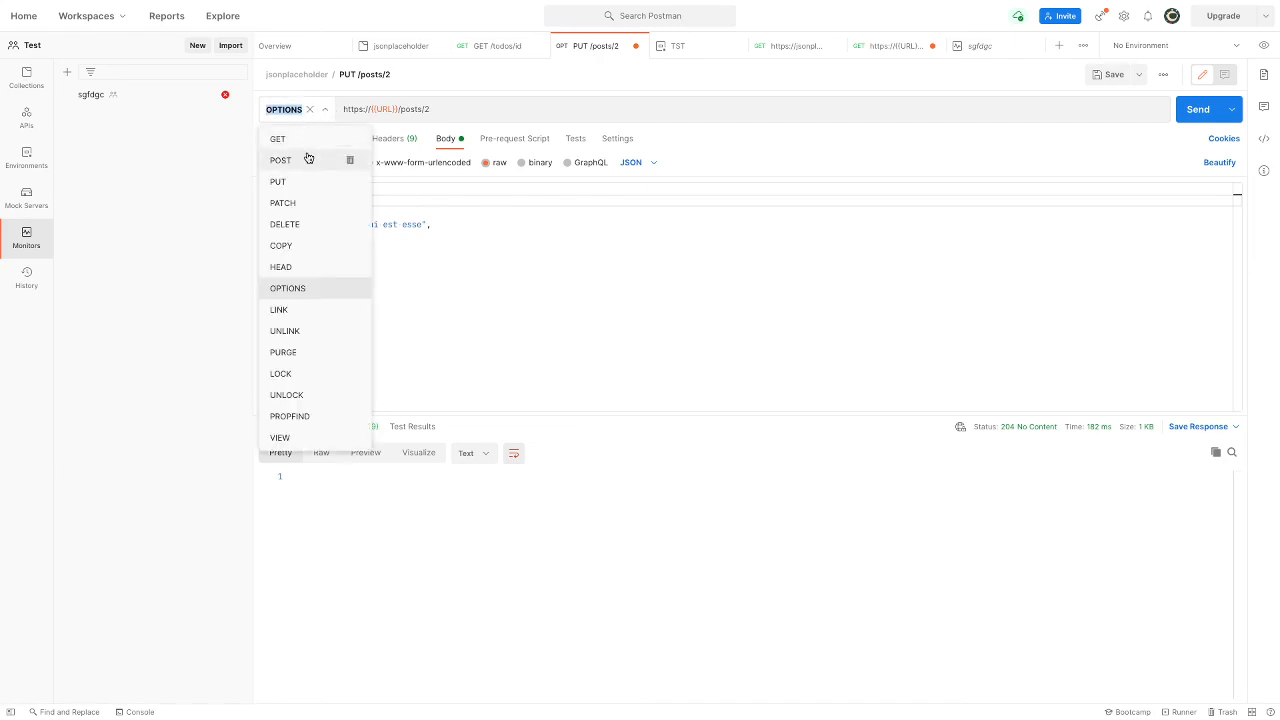
{"action": "left_click", "coordinate": [297, 181]}
{"action": "left_click", "coordinate": [1192, 104]}
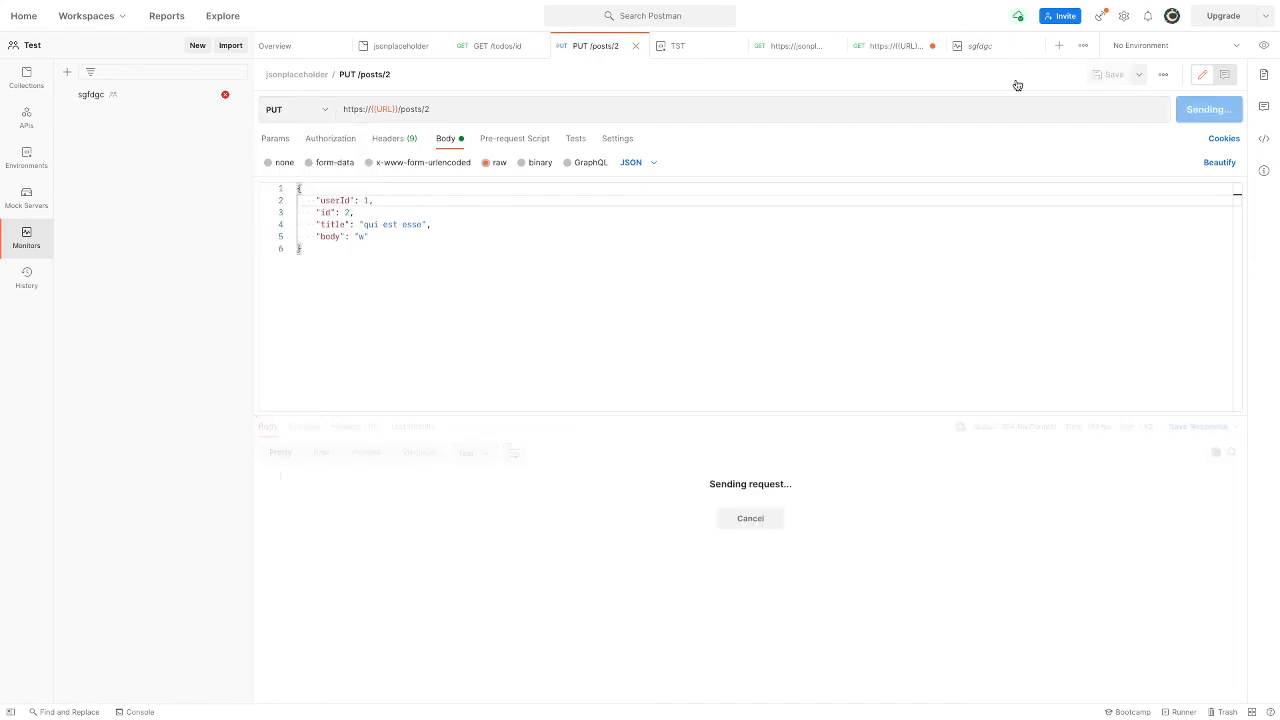
{"action": "left_click", "coordinate": [391, 530]}
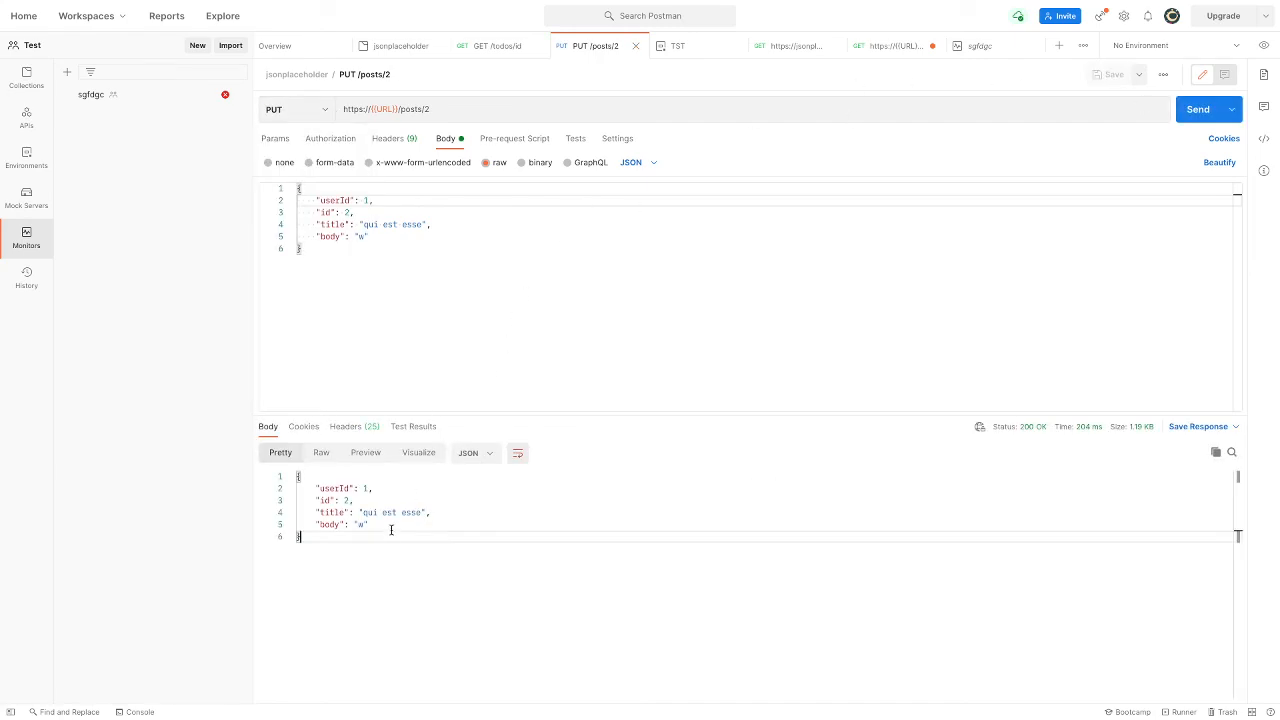
{"action": "left_click", "coordinate": [365, 524]}
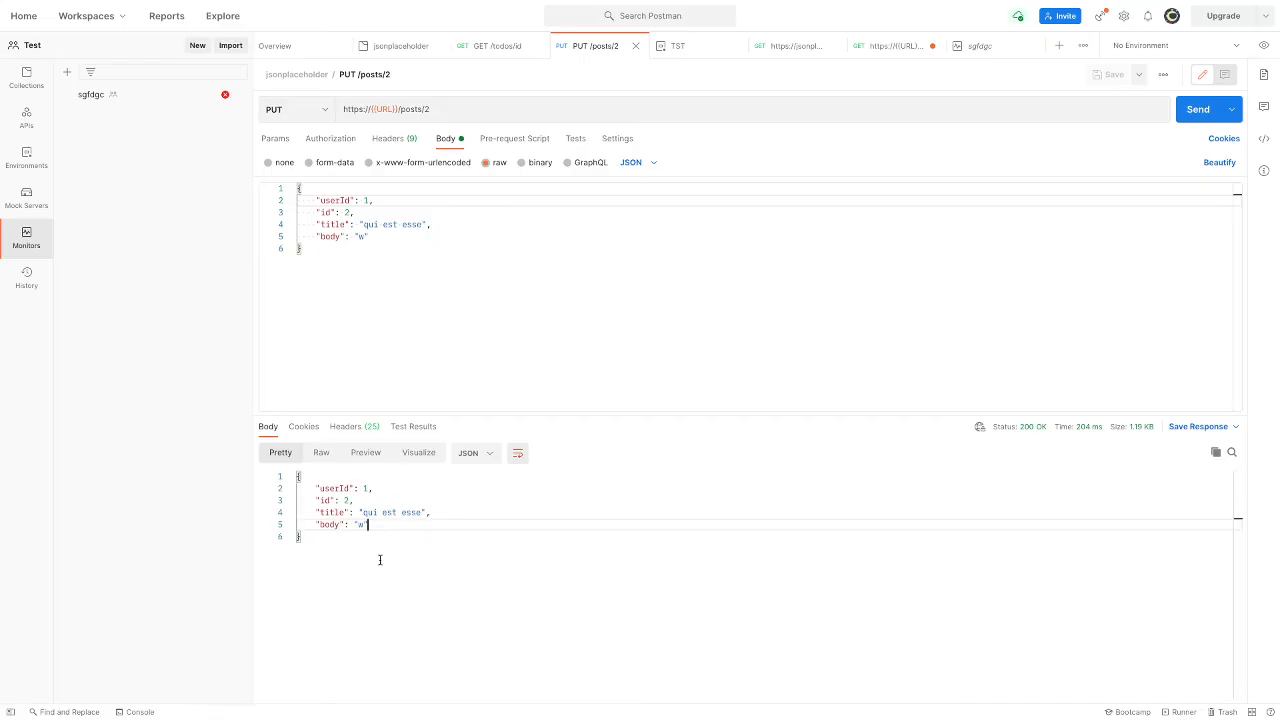
{"action": "left_click_drag", "start_coordinate": [369, 524], "coordinate": [313, 522]}
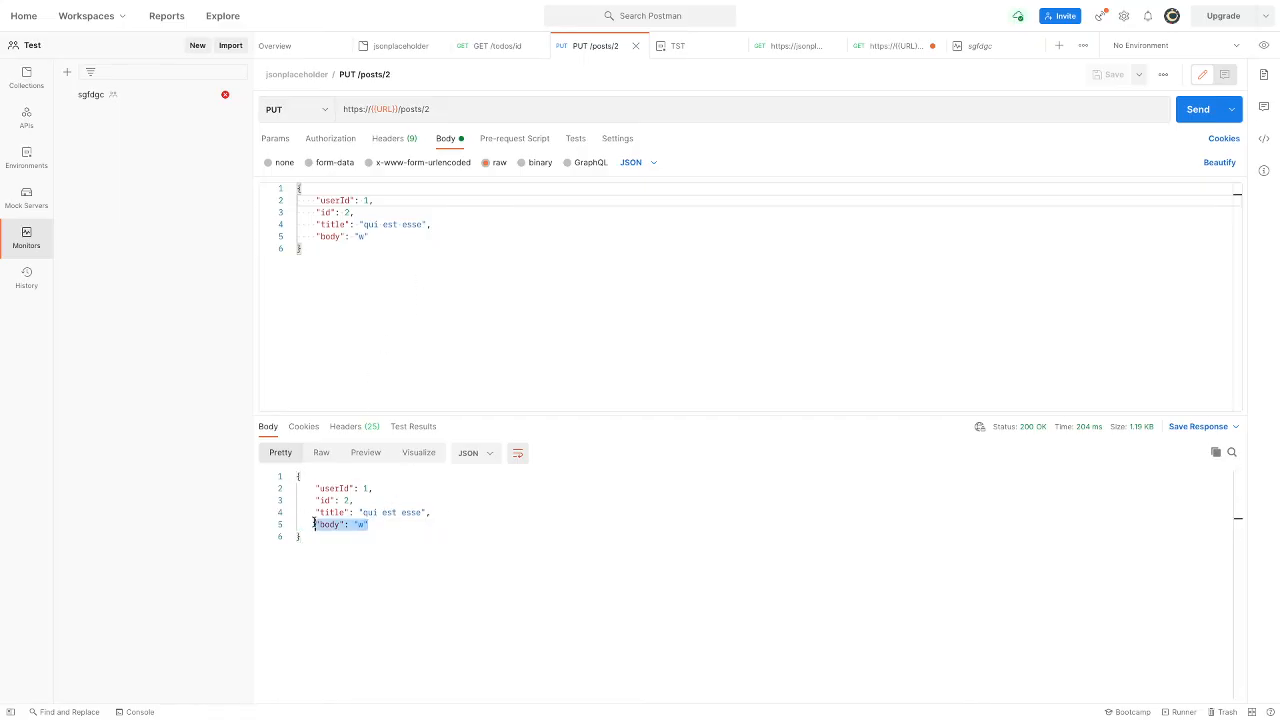
{"action": "left_click", "coordinate": [428, 248]}
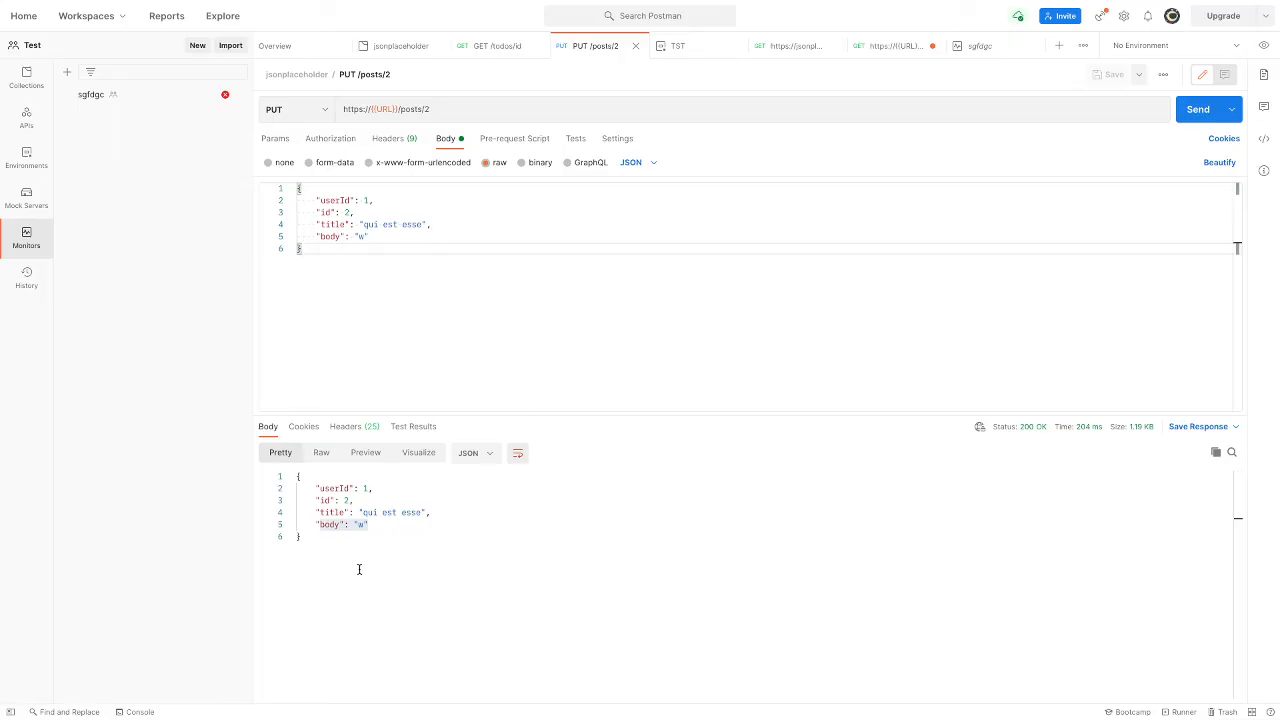
{"action": "triple_click", "coordinate": [368, 524]}
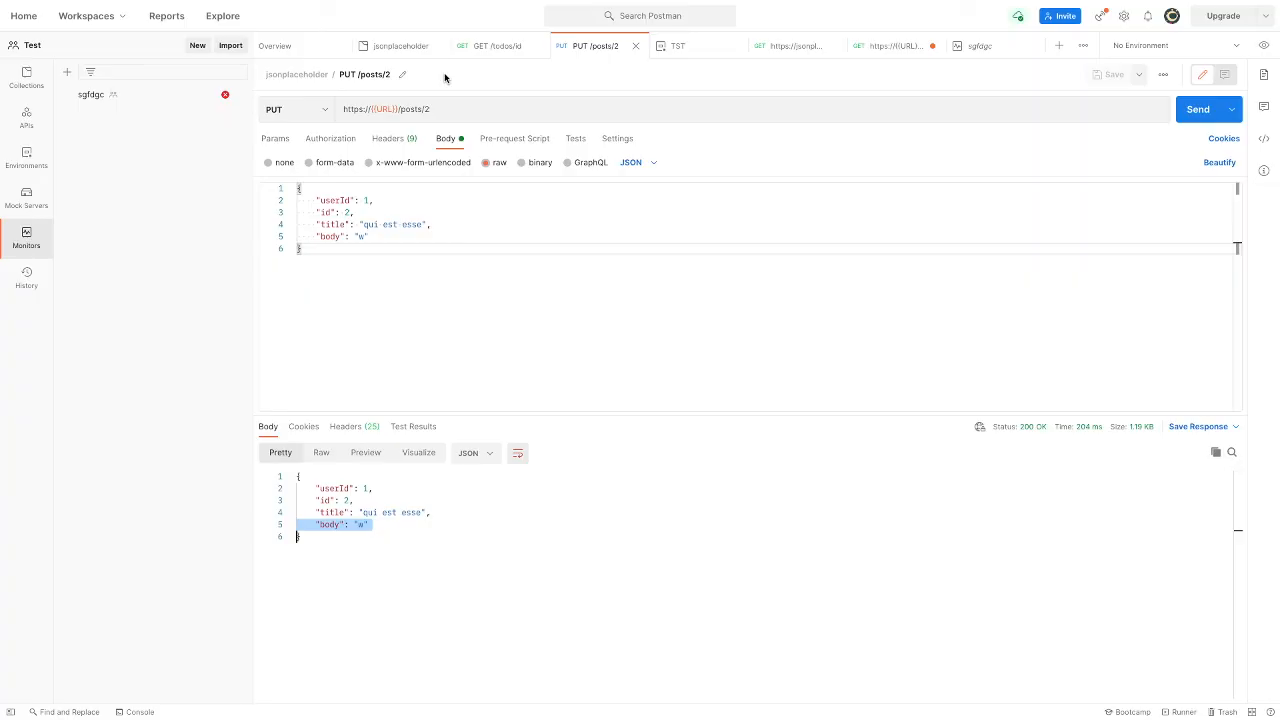
- Browse the workspace's collections, APIs, environments and mock servers, and open the history of sent requests
{"action": "left_click", "coordinate": [30, 80]}
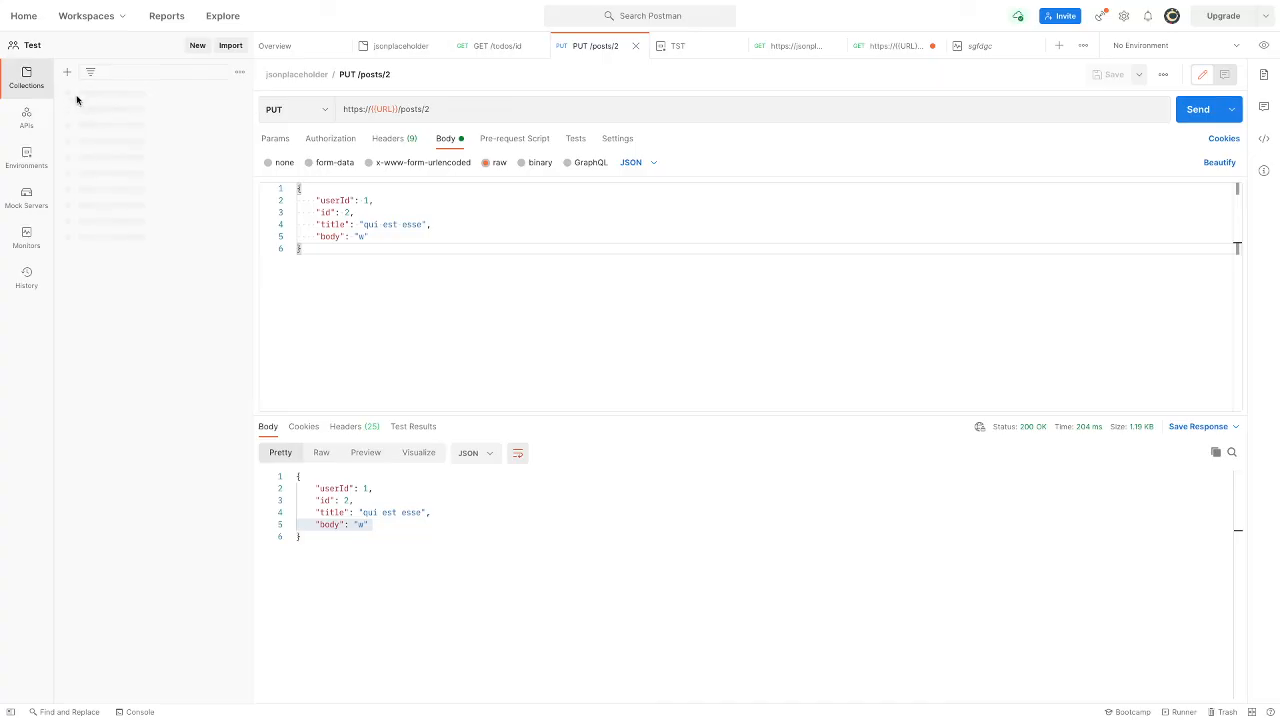
{"action": "left_click", "coordinate": [26, 118]}
{"action": "left_click", "coordinate": [26, 158]}
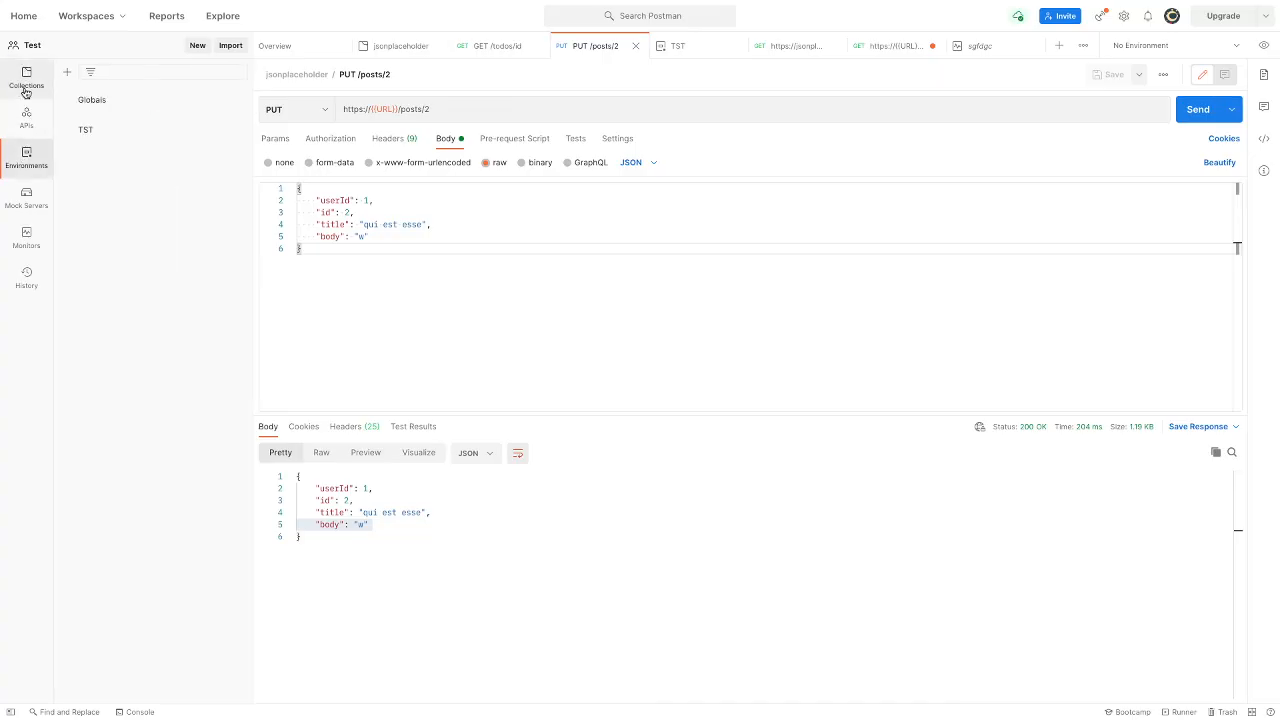
{"action": "left_click", "coordinate": [27, 86]}
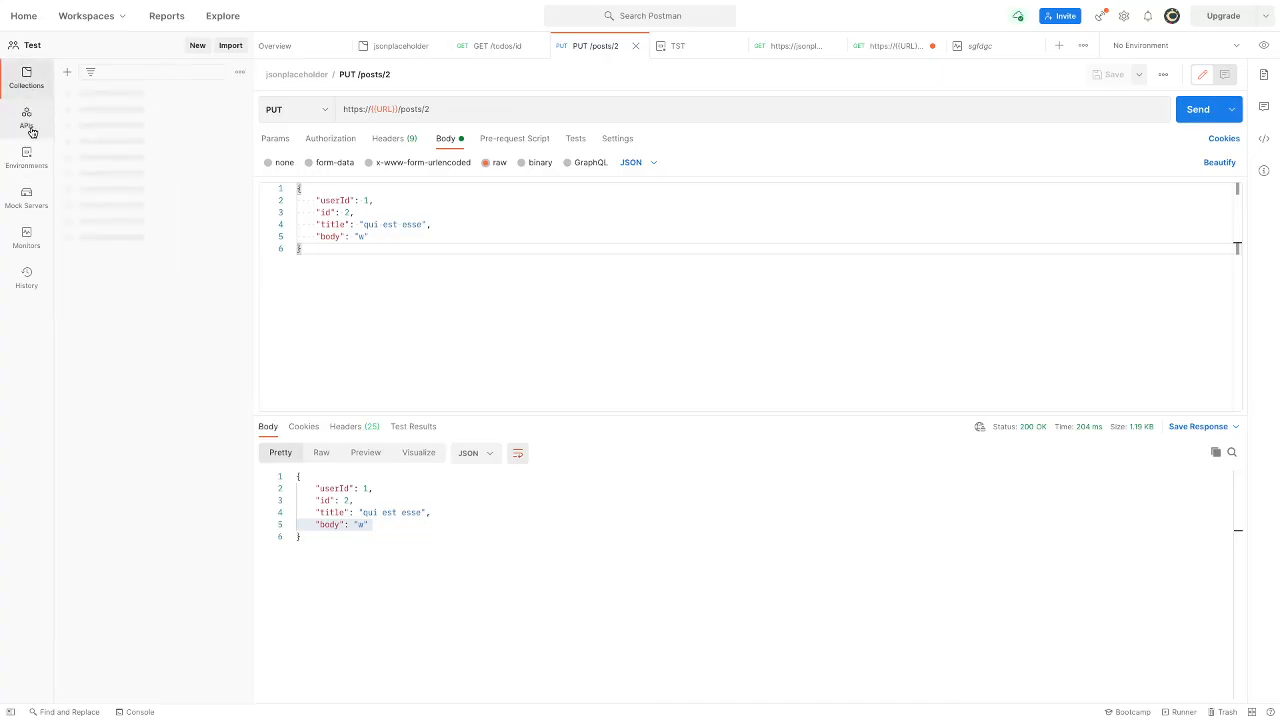
{"action": "left_click", "coordinate": [27, 196]}
{"action": "left_click", "coordinate": [27, 278]}
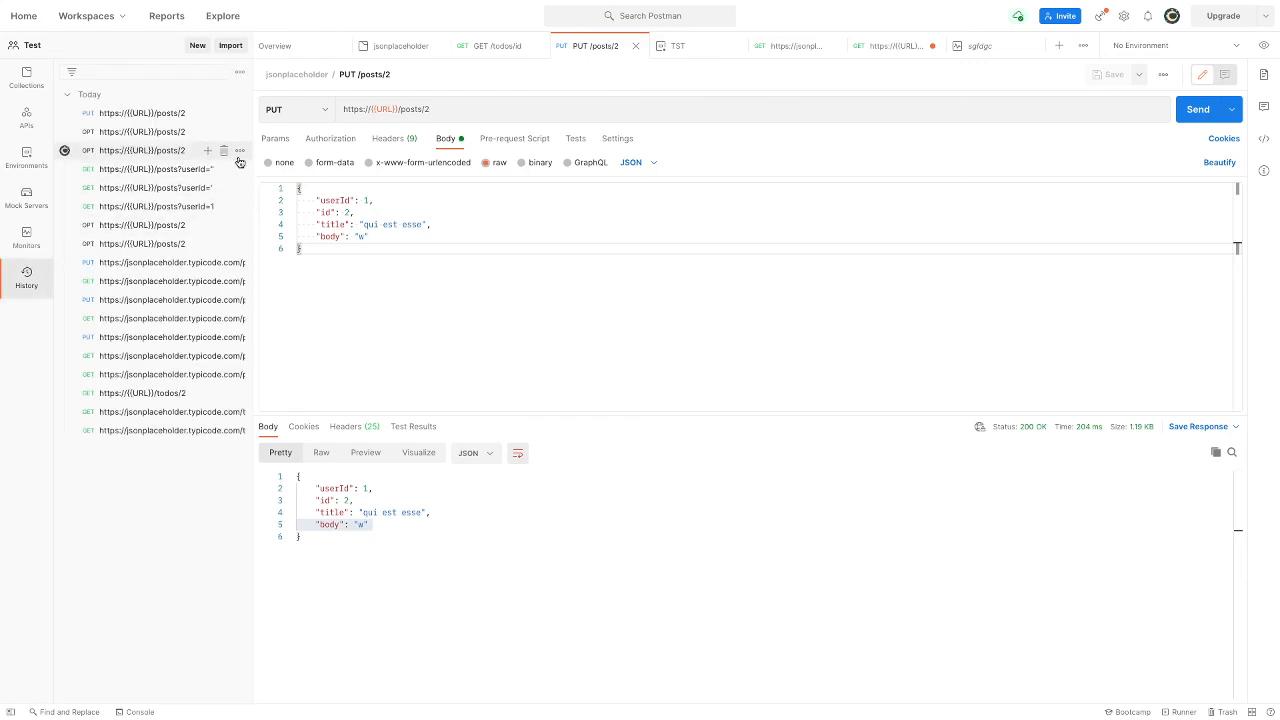